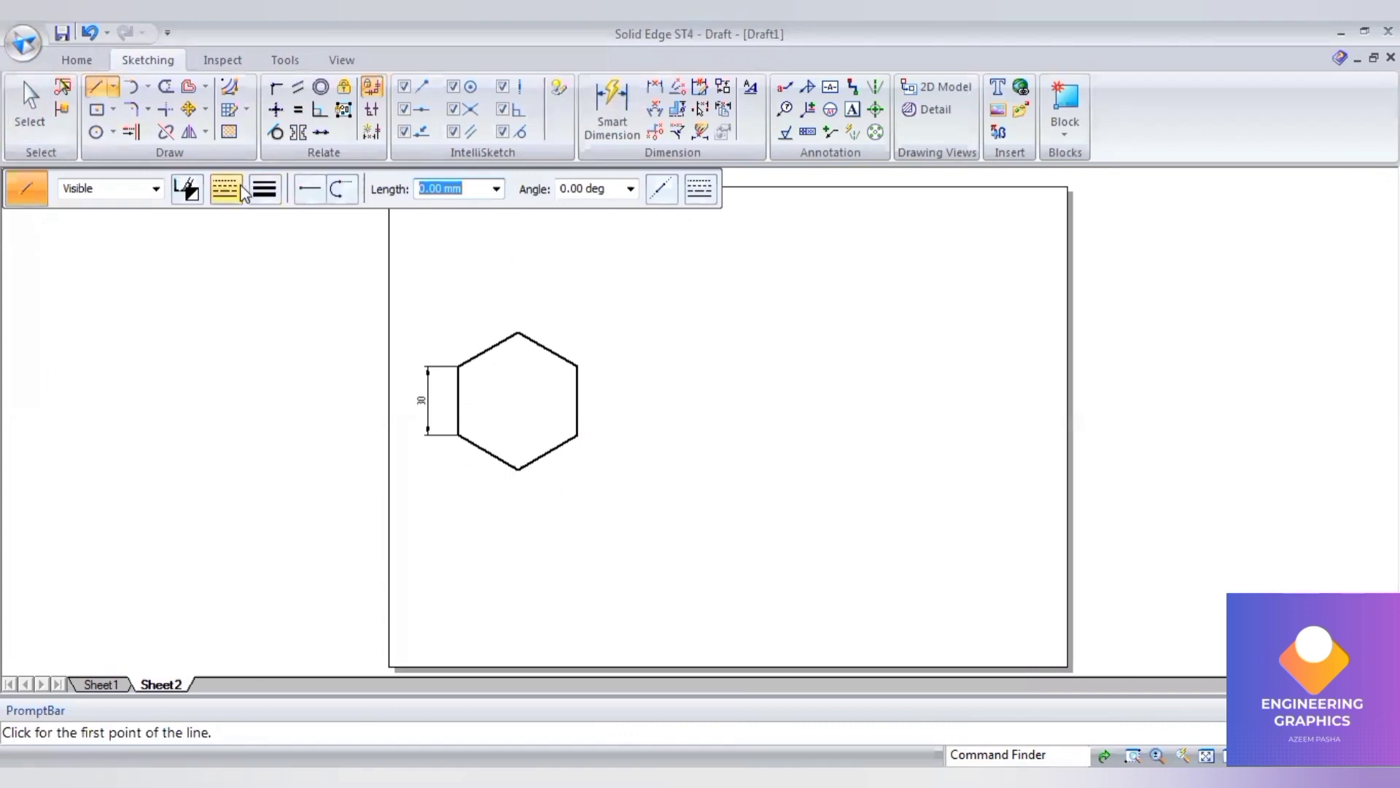
Draw a thin-line rectangle enclosing the hexagon, touching its top and bottom vertices and its two vertical sides.
left_click(265, 189)
left_click(269, 219)
left_click(458, 365)
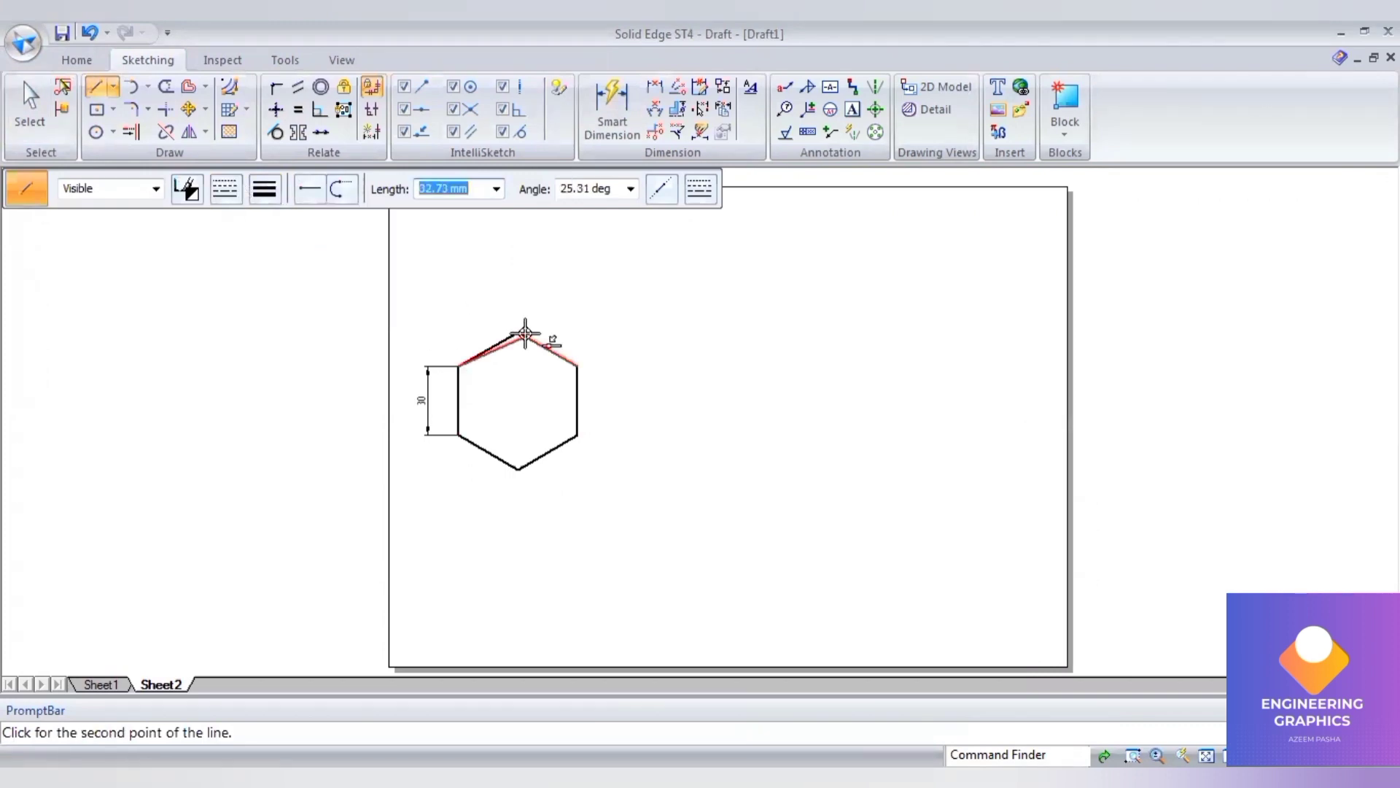
left_click(459, 333)
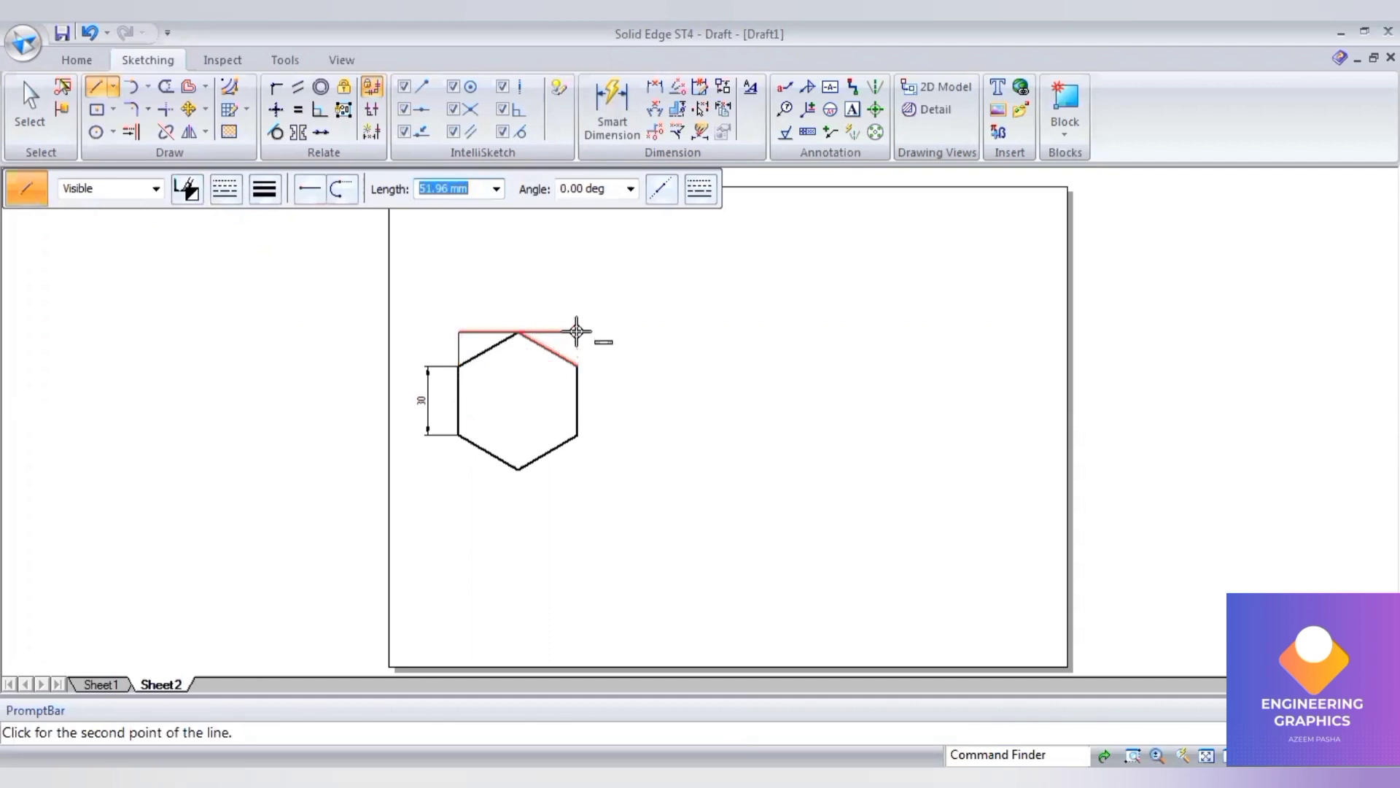
left_click(577, 332)
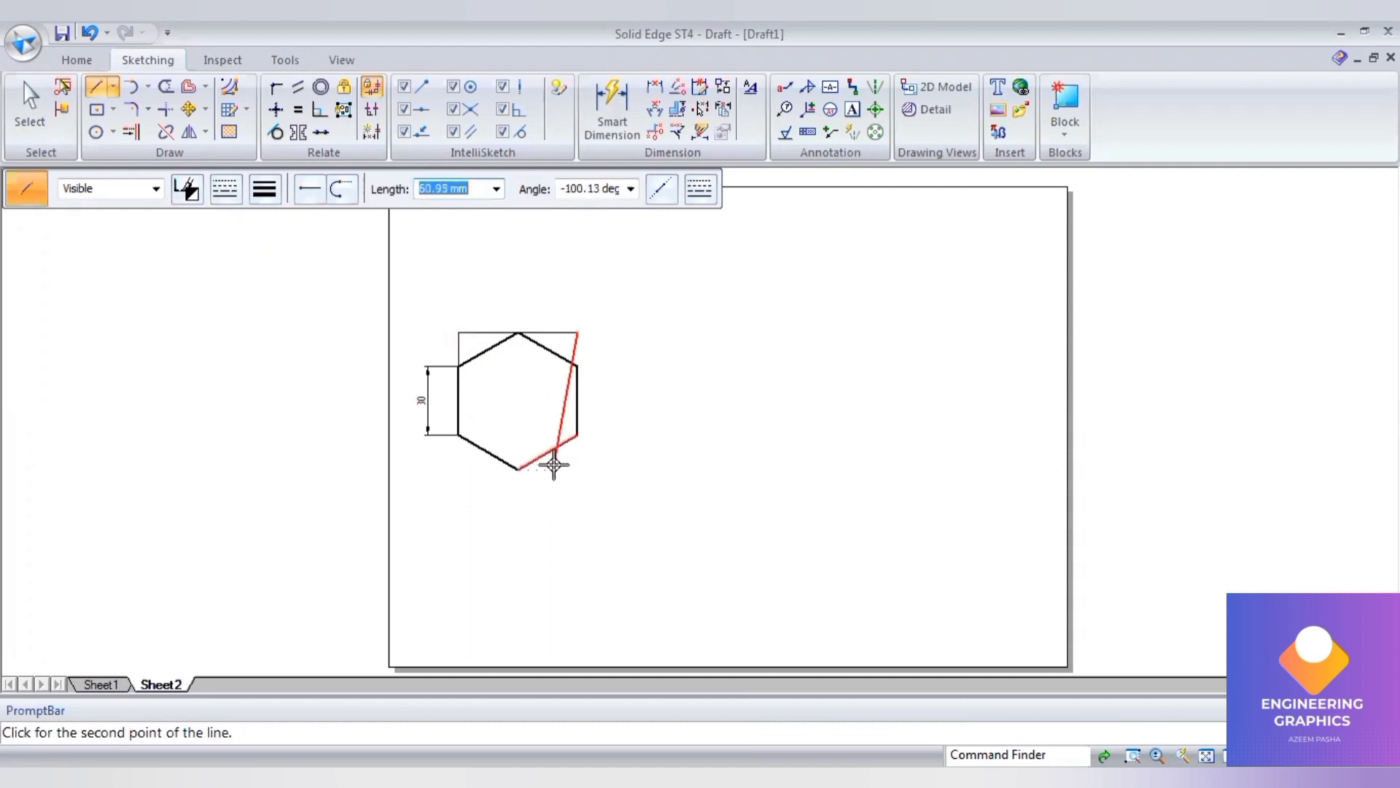
left_click(577, 468)
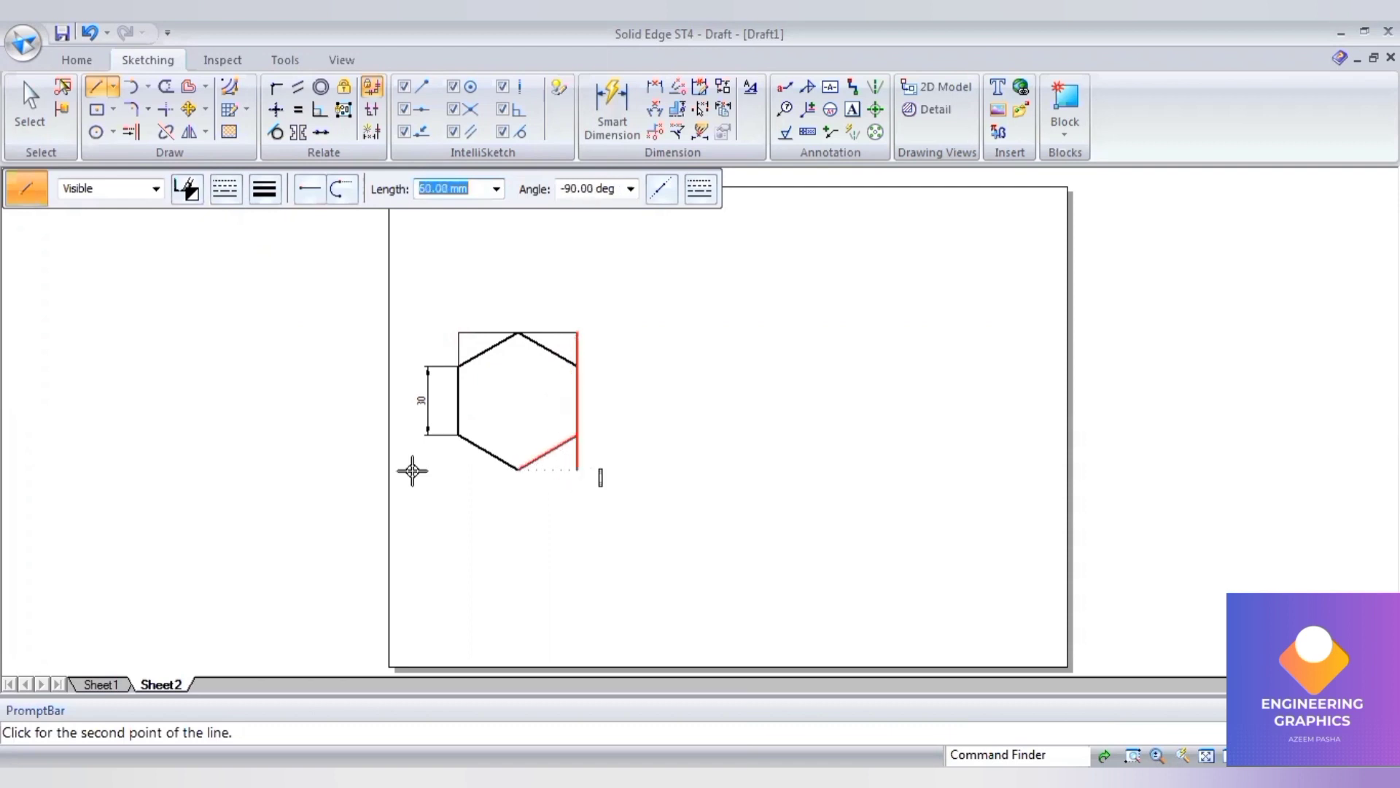
left_click(458, 469)
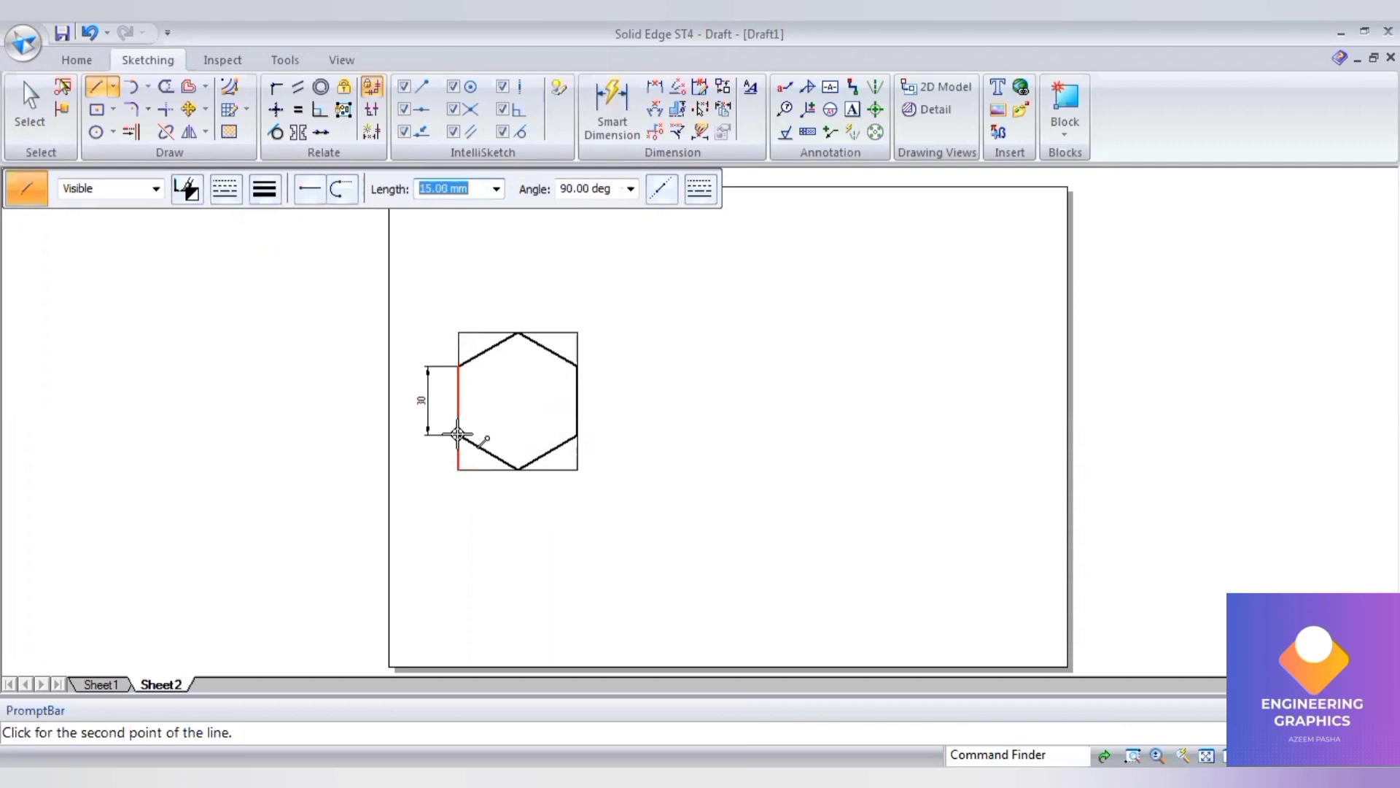
Dimension the height and width of the rectangle enclosing the hexagon.
left_click(612, 110)
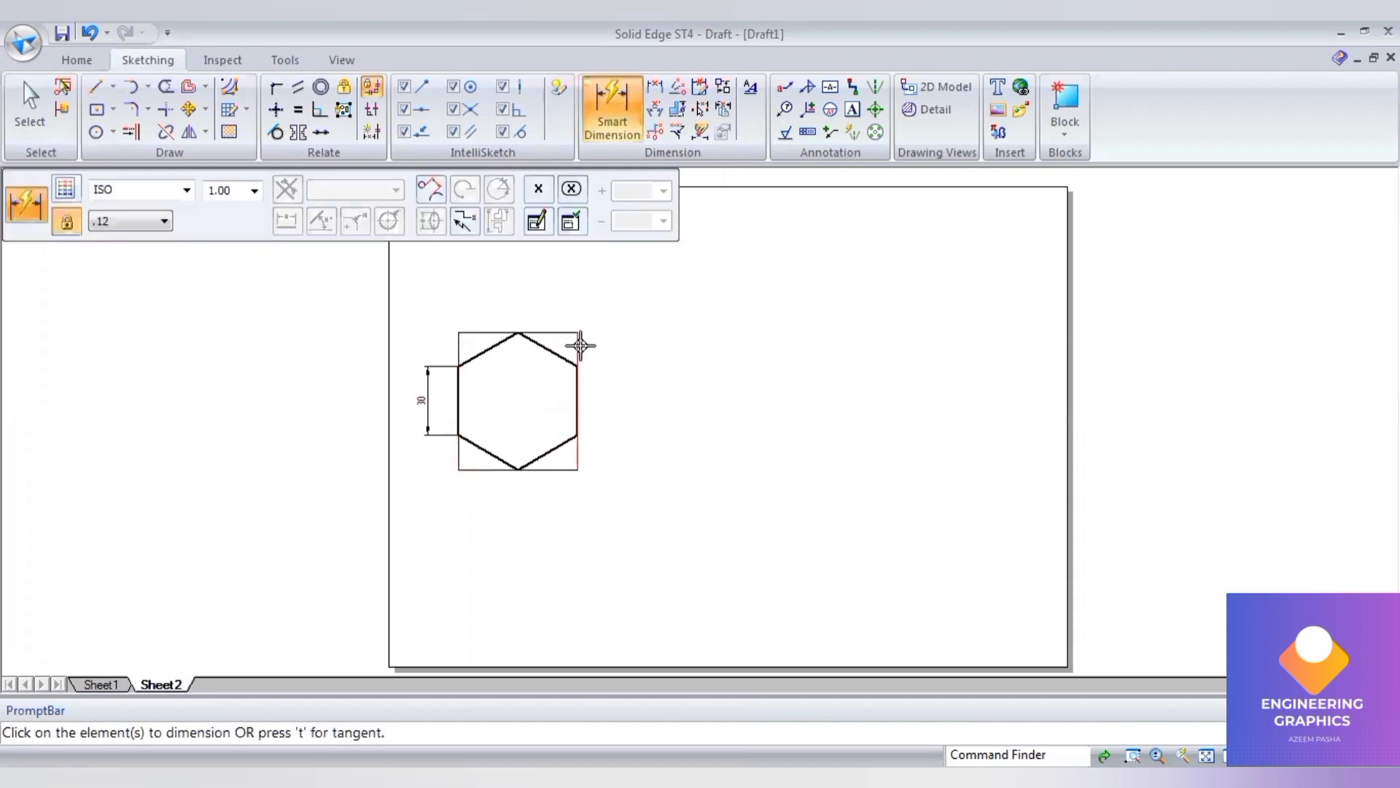
left_click(581, 345)
left_click(630, 357)
left_click(543, 468)
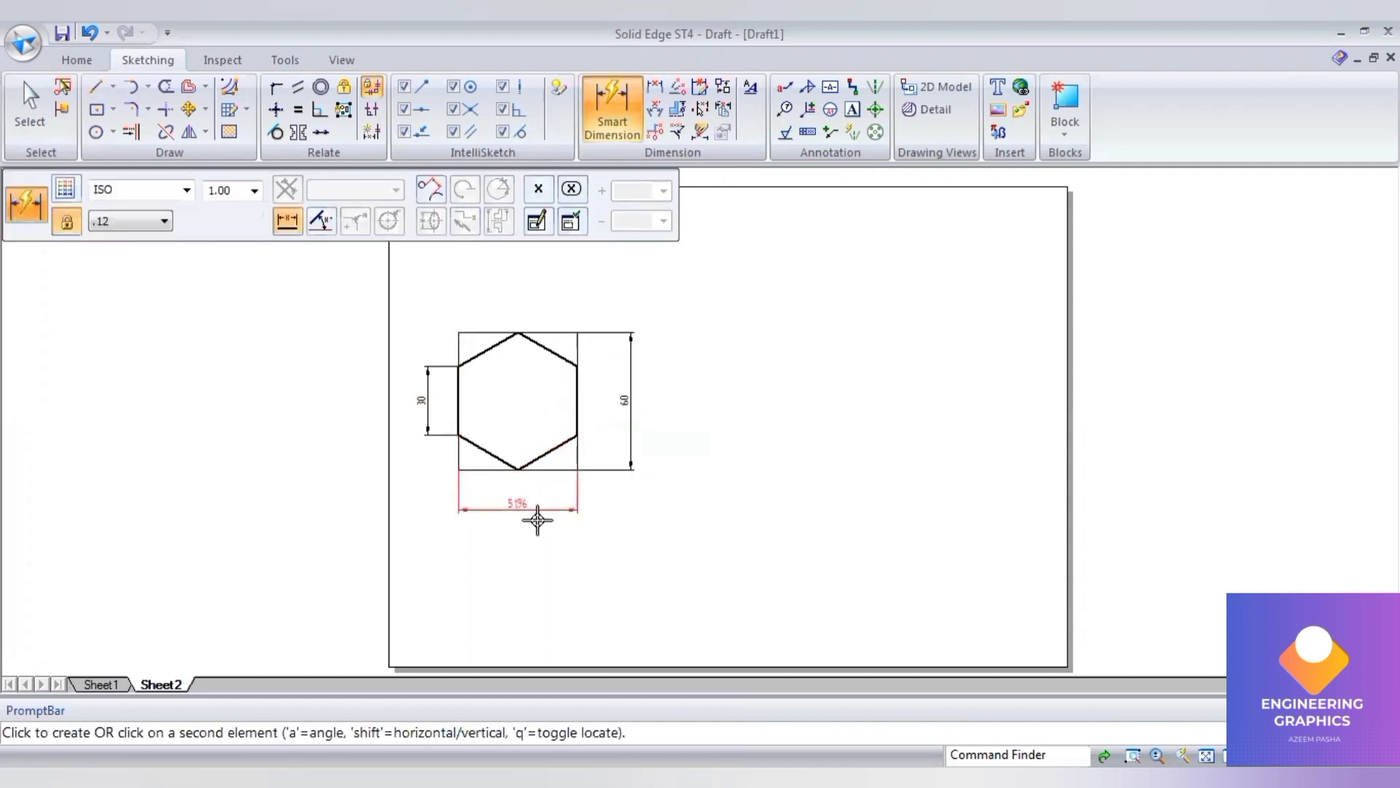
left_click(537, 519)
Dimension the vertical offset between the hexagon's lower-left vertex and the rectangle's bottom-left corner.
scroll(541, 434, "up", 1)
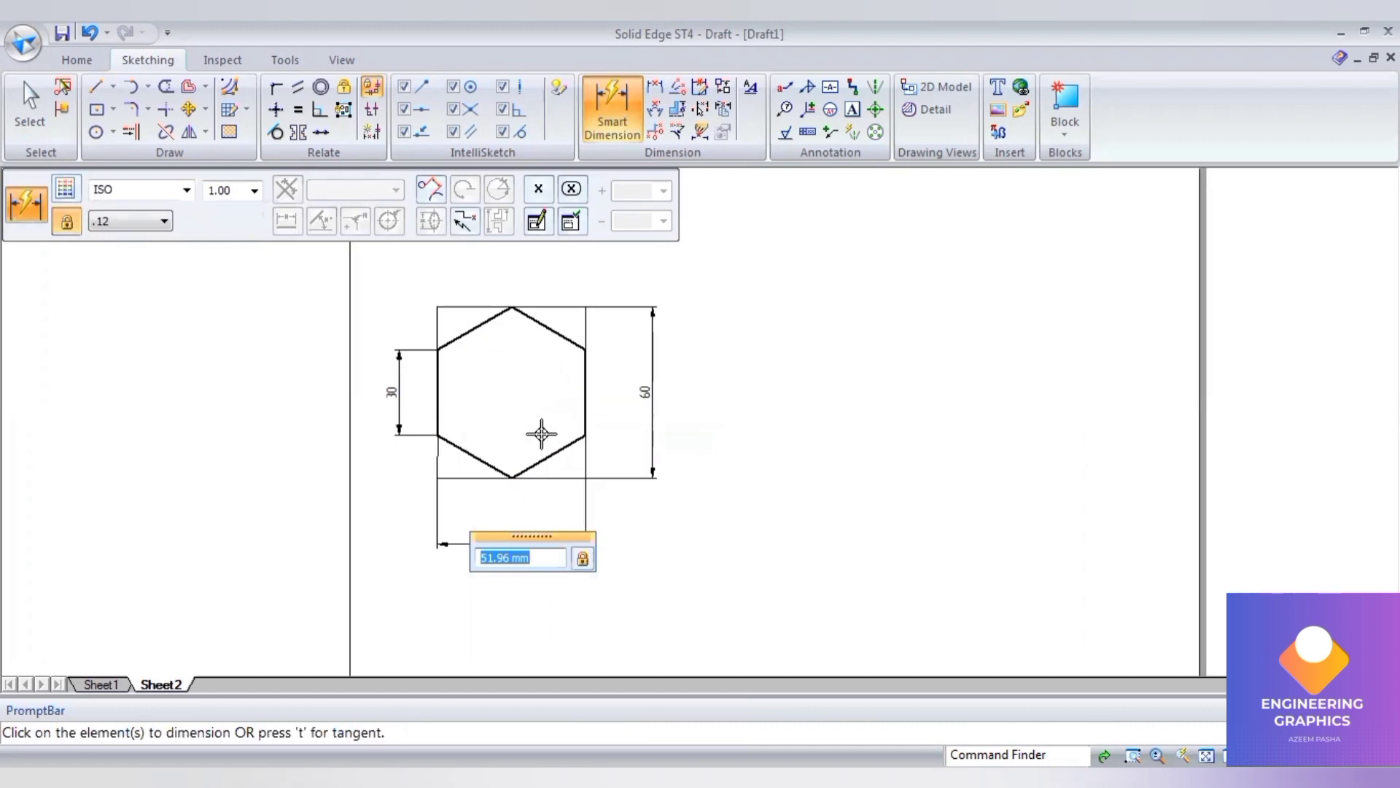
scroll(446, 448, "up", 1)
left_click(425, 449)
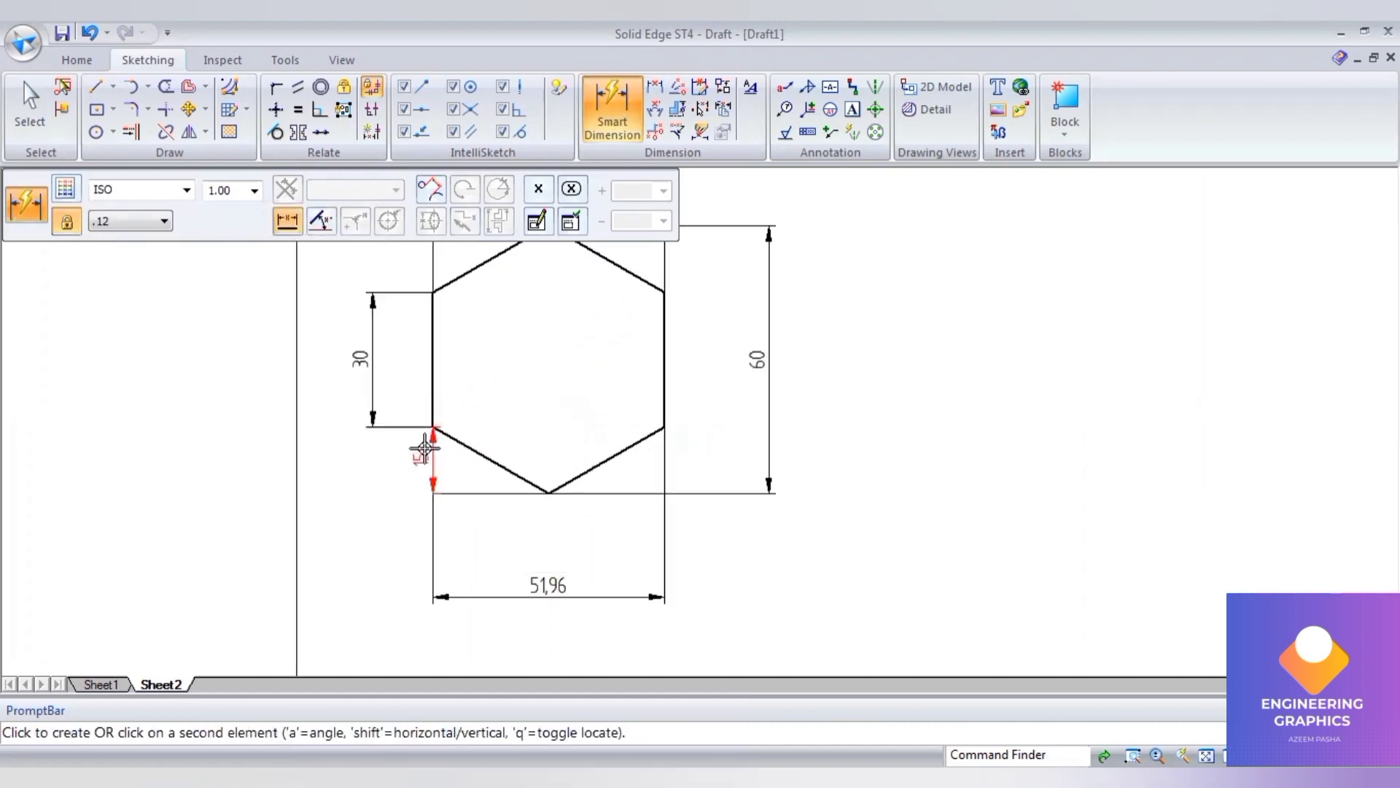
left_click(375, 447)
Dimension the horizontal distance from the rectangle's top-left corner to the hexagon's top vertex, placing it above the figure.
scroll(588, 406, "down", 1)
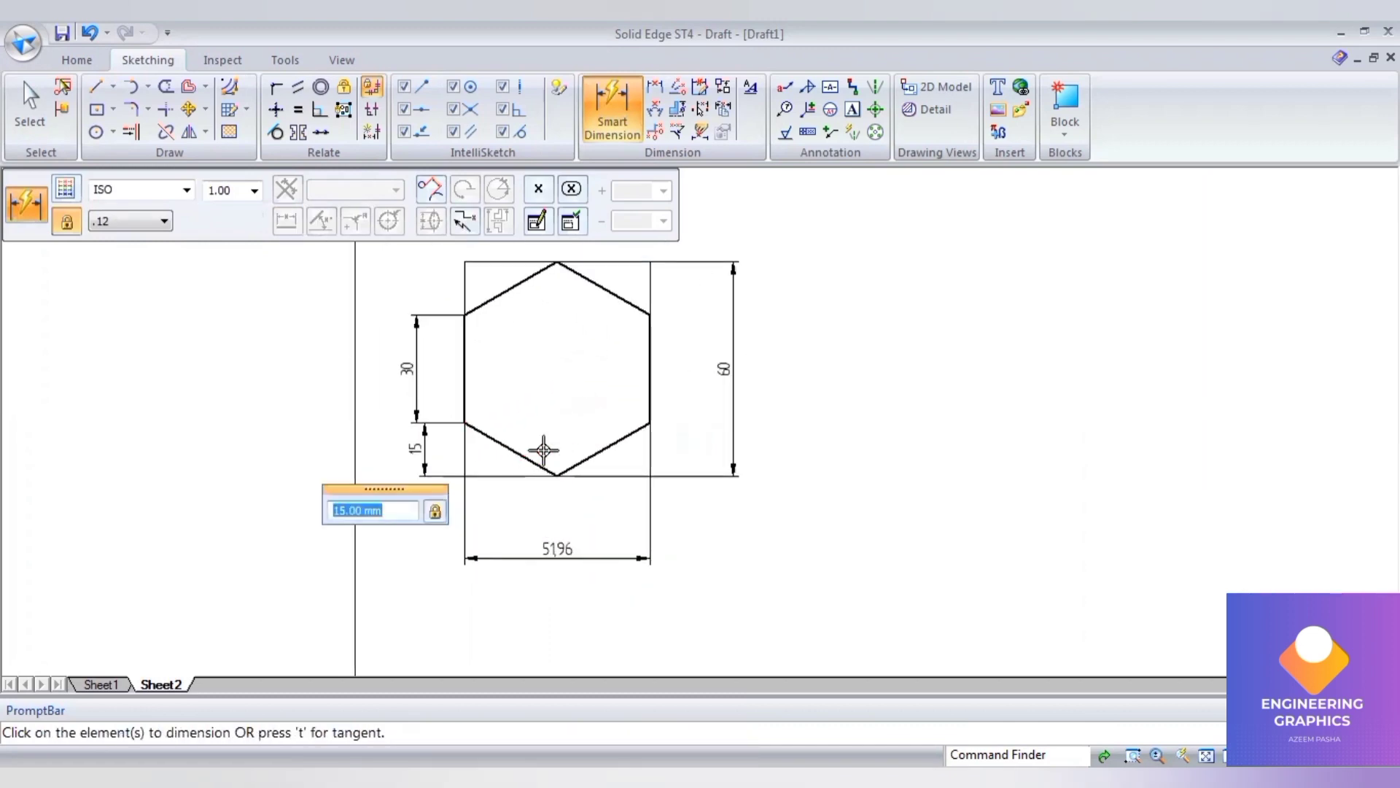
scroll(544, 450, "down", 1)
scroll(519, 320, "up", 1)
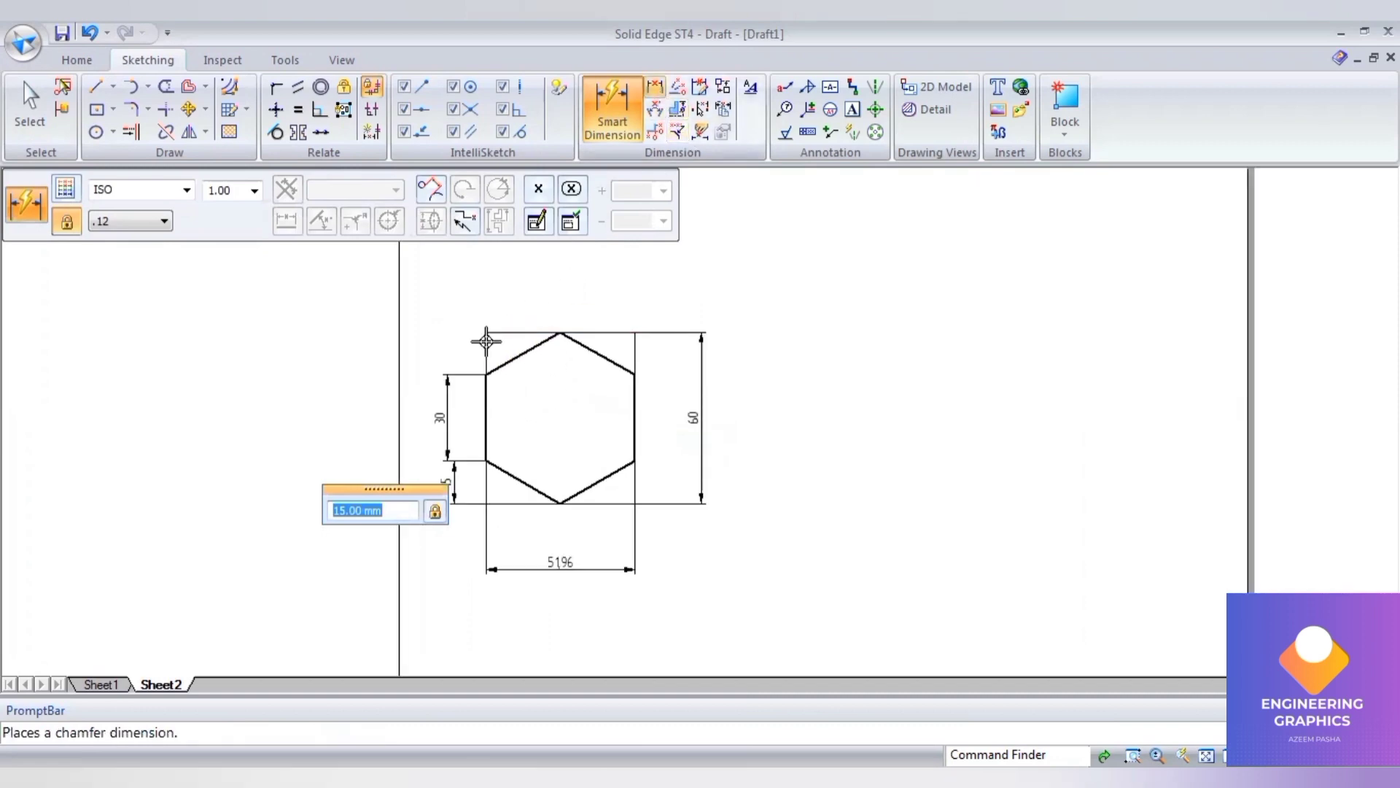
left_click(556, 329)
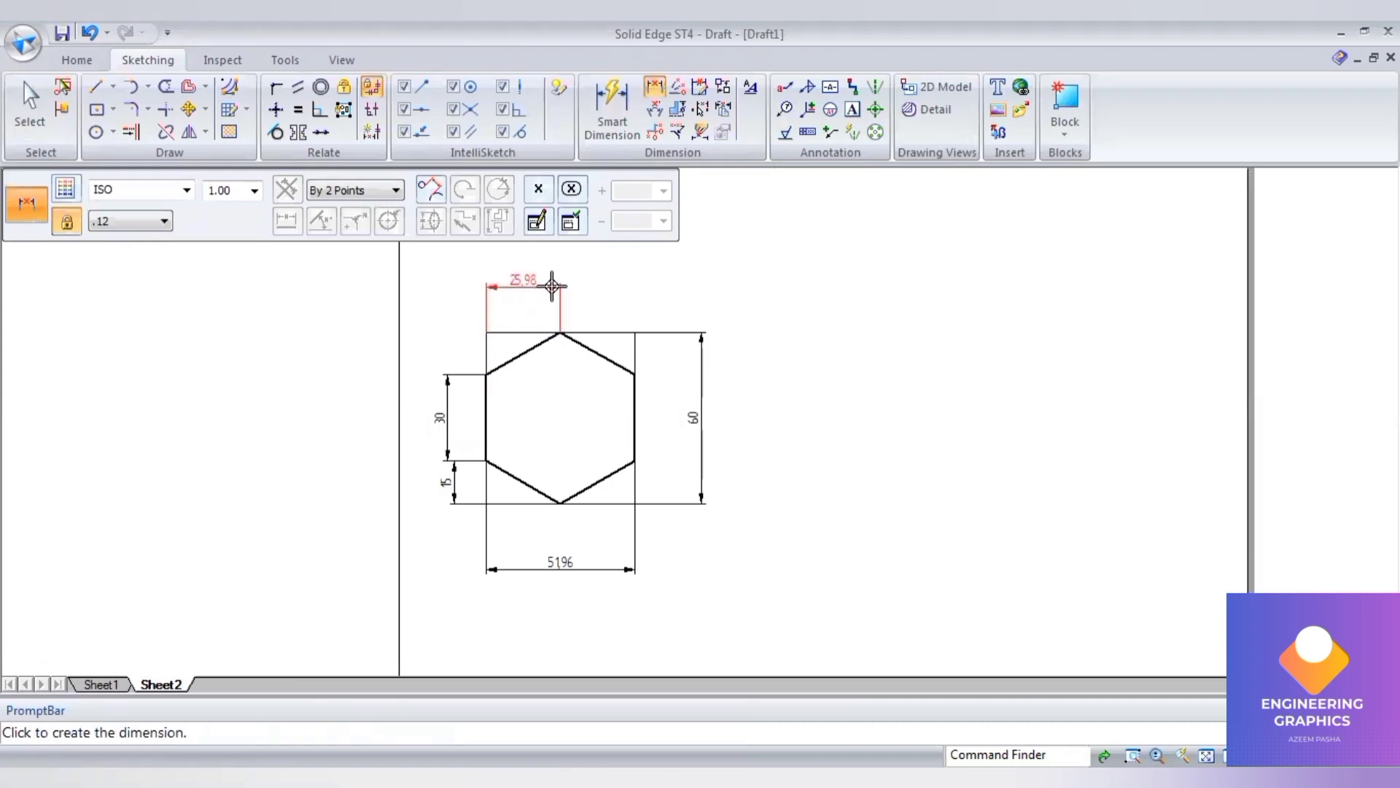
scroll(552, 286, "up", 1)
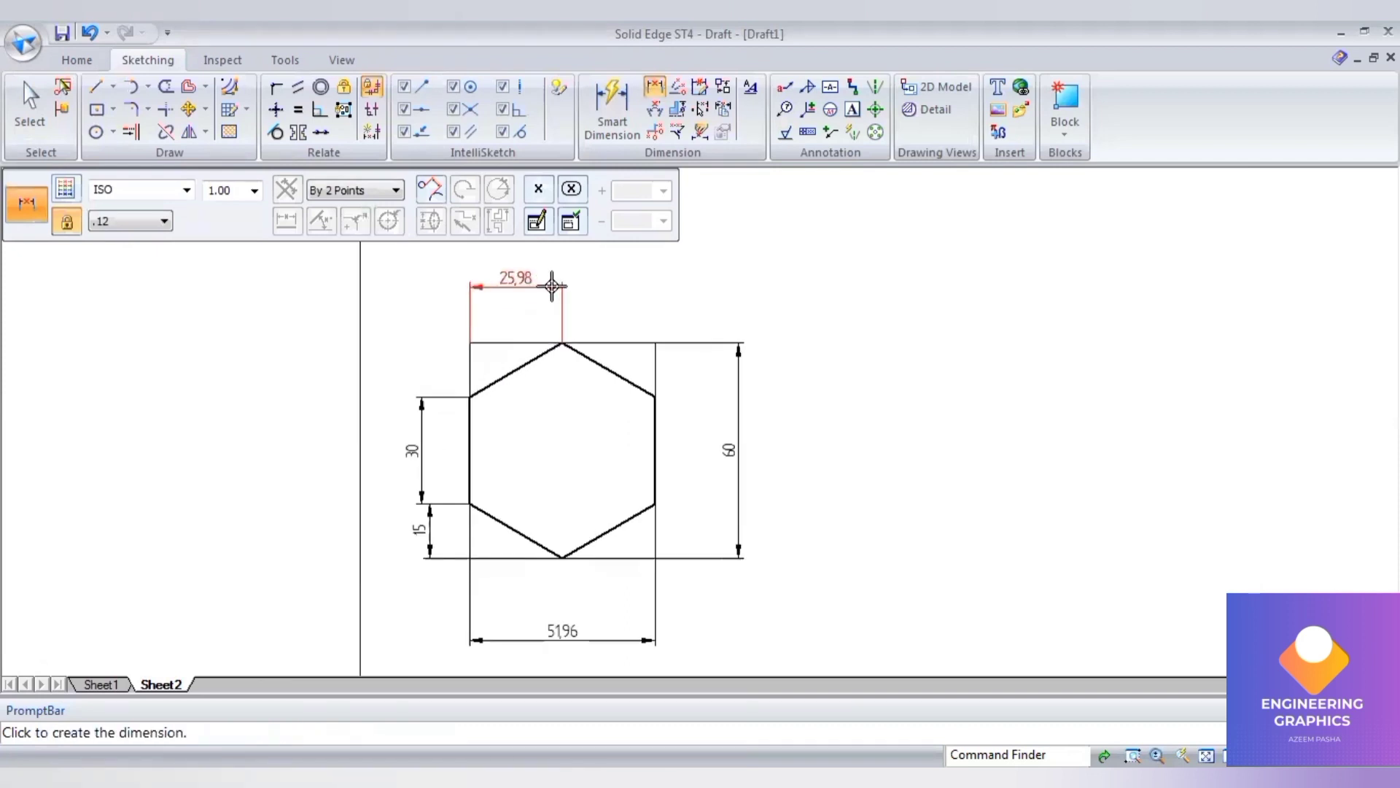
left_click(552, 286)
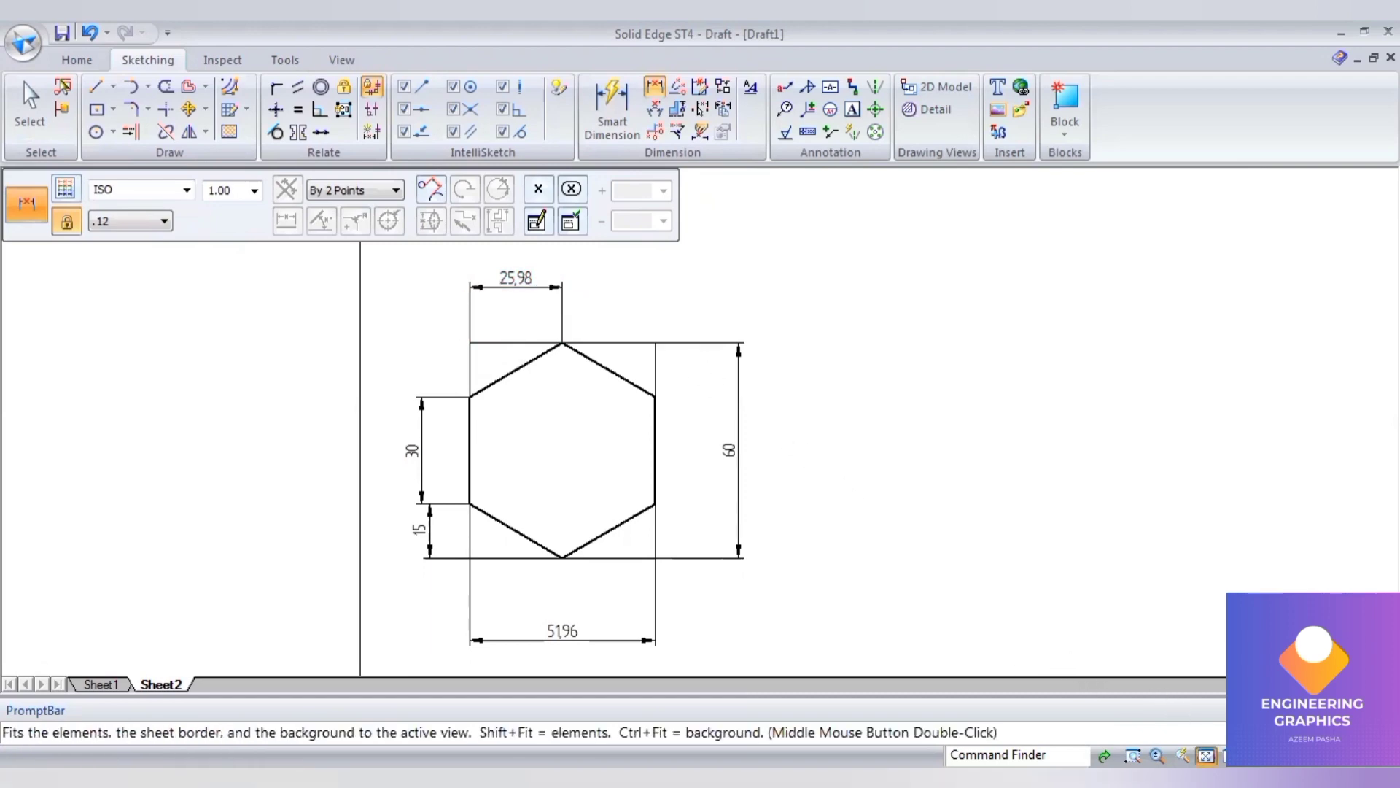
Label the rectangle's corners 1, 2, 3 and 4 counterclockwise from the bottom-left corner.
key("ctrl+shift+a")
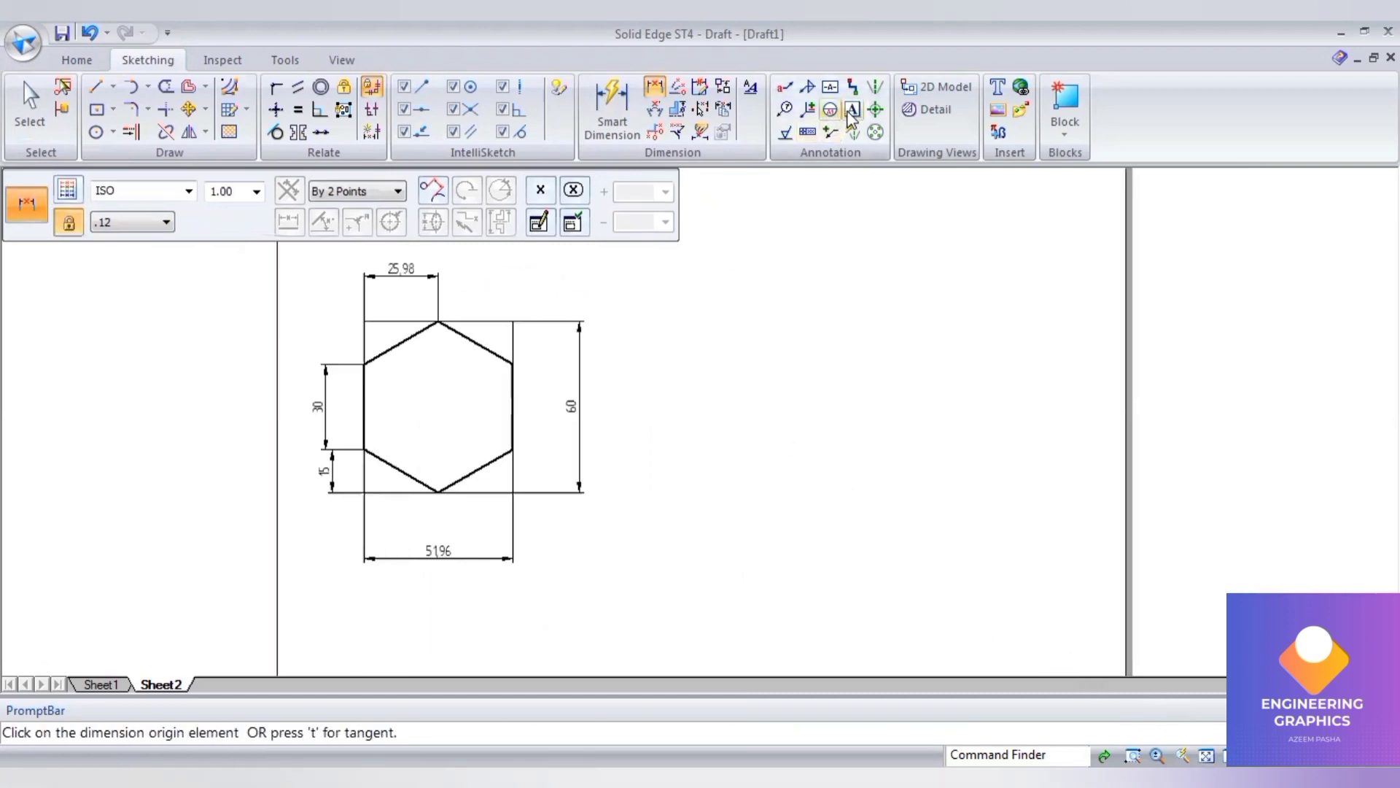
left_click(852, 110)
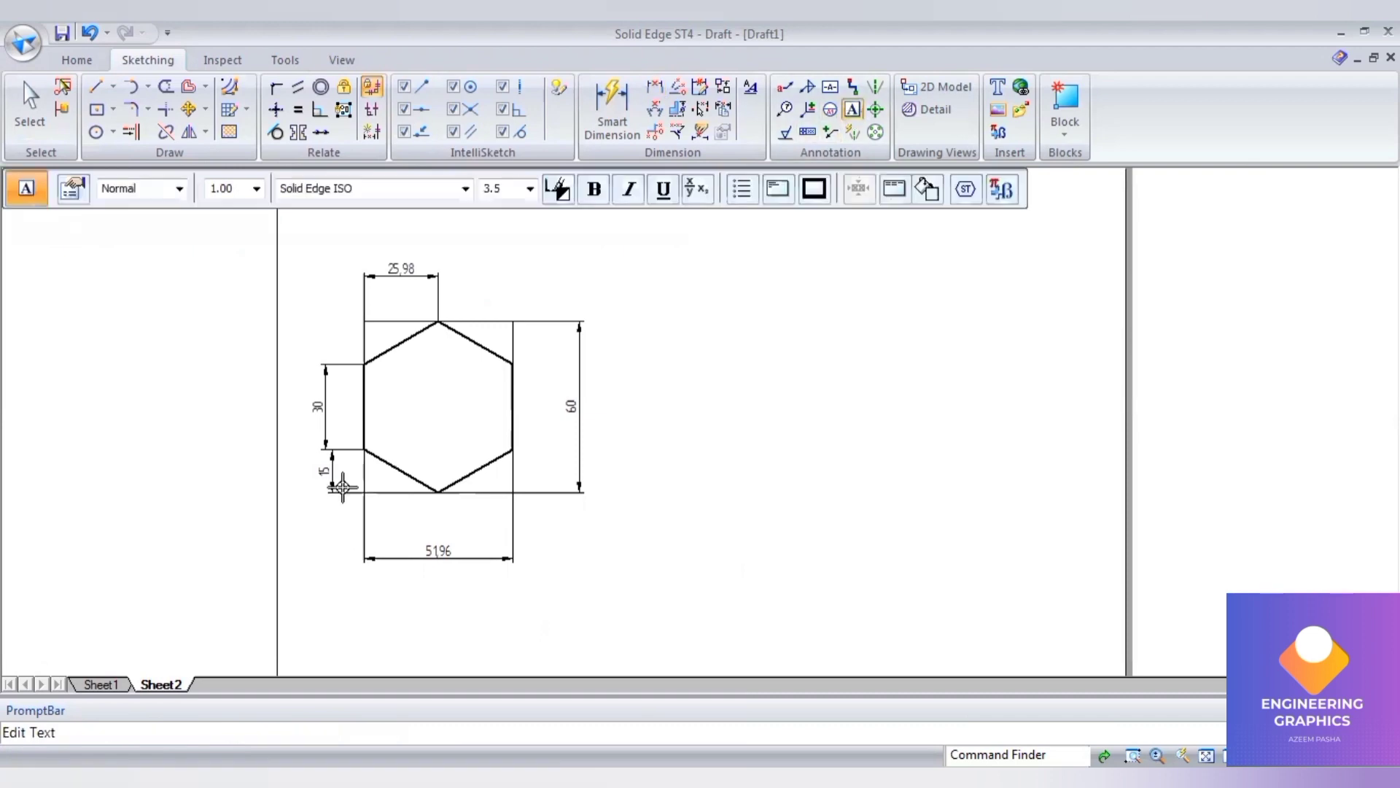
left_click(526, 497)
type("2")
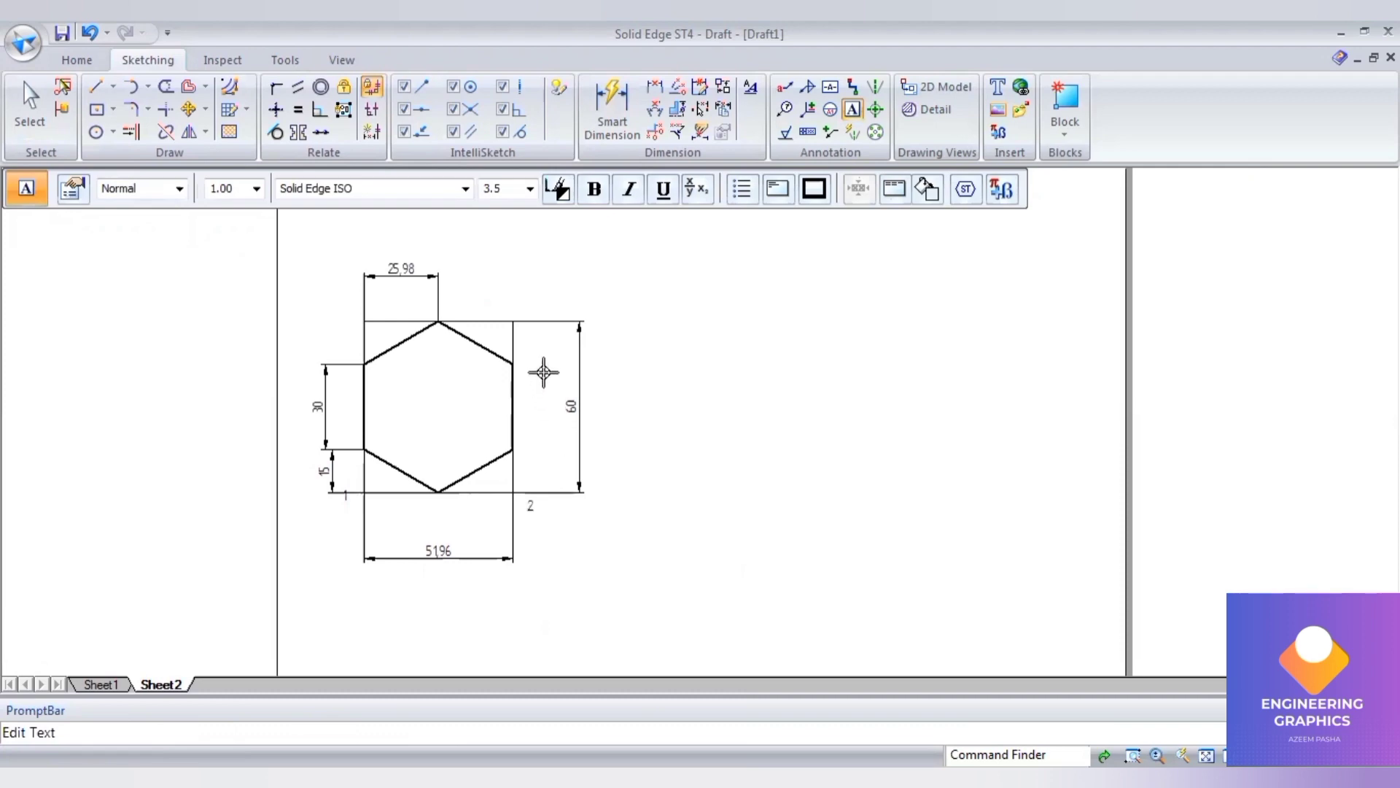
left_click(517, 293)
type("3")
left_click(348, 311)
type("4")
Draw a thin horizontal base line in the empty lower area to the right of the hexagon.
left_click(95, 90)
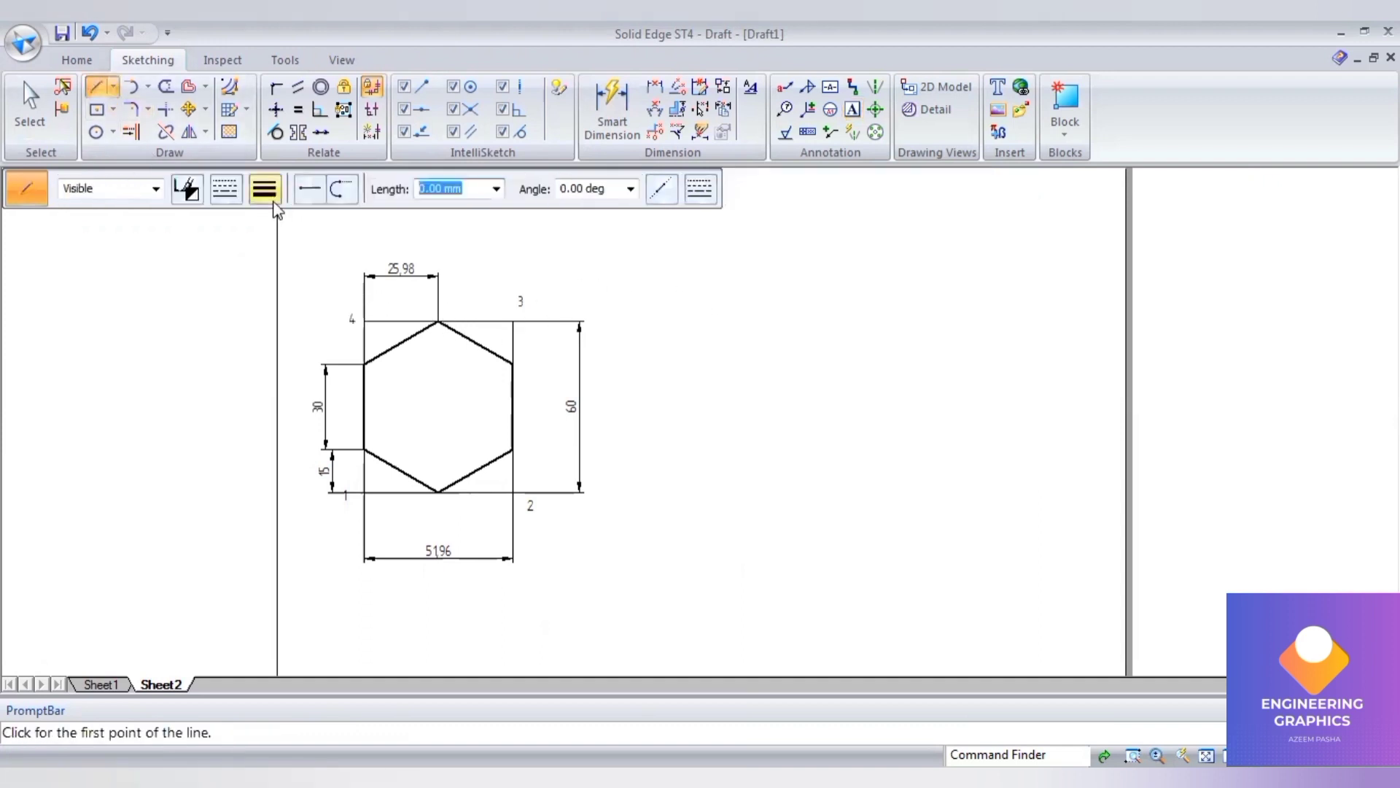
left_click(264, 191)
left_click(755, 608)
left_click(695, 580)
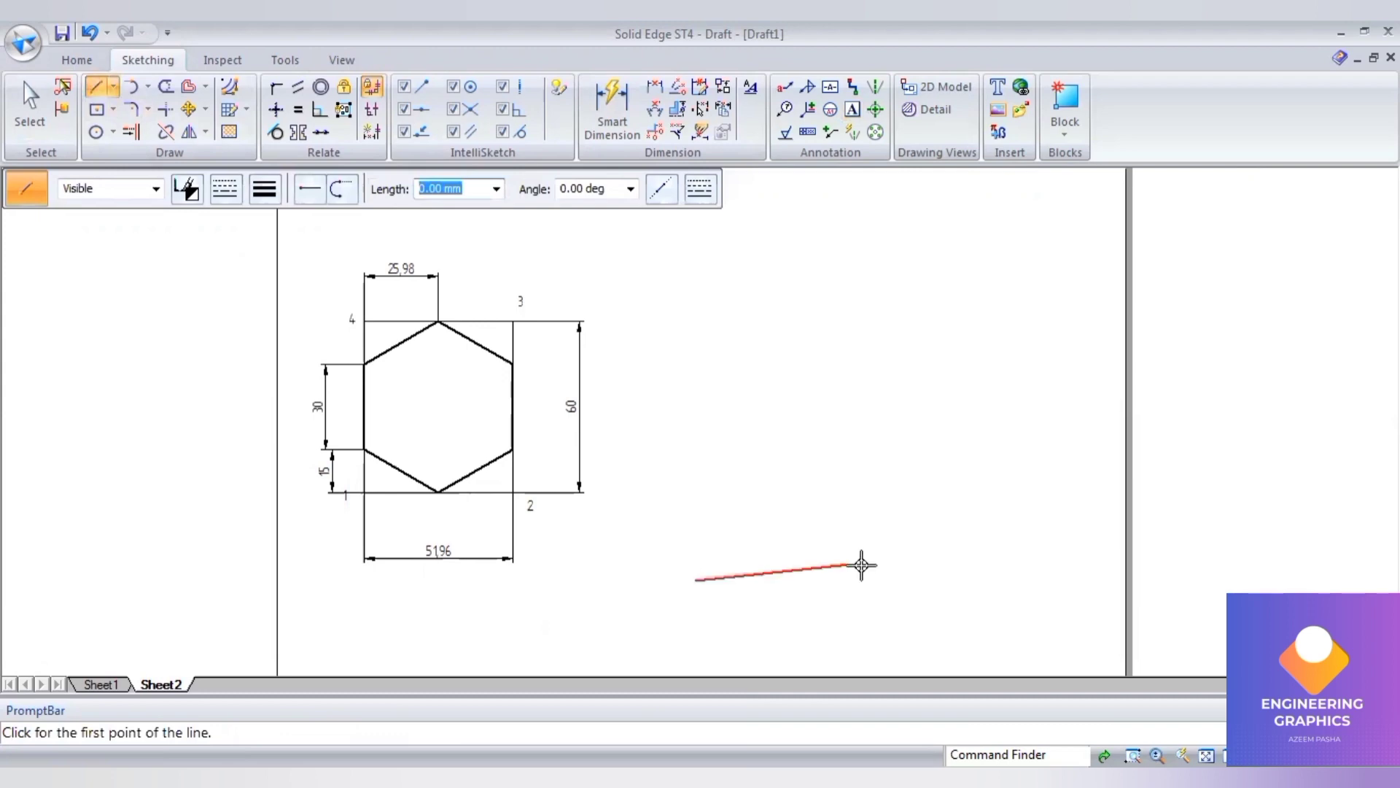
left_click(996, 576)
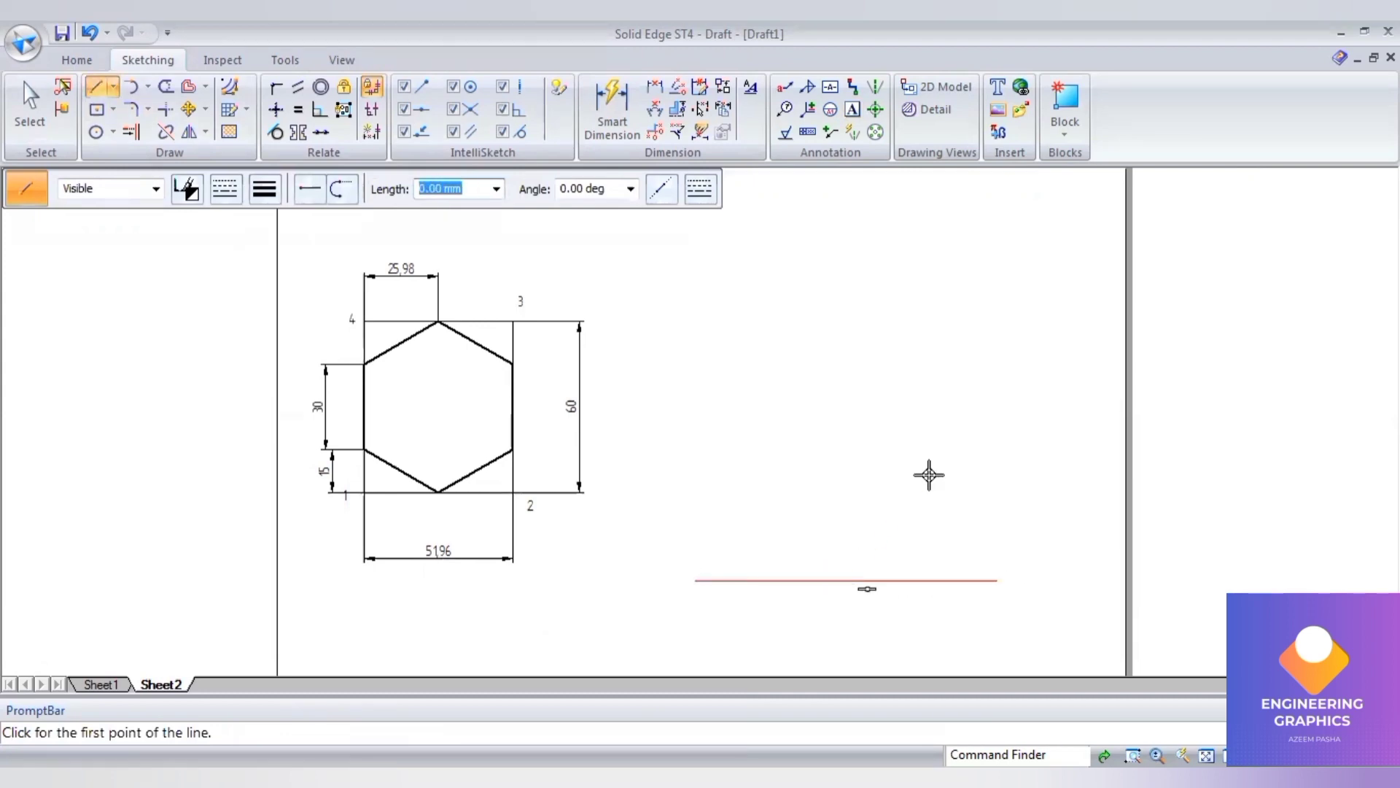
Draw a 51.96 mm line at 30 degrees from the midpoint of the base line.
left_click(848, 580)
type("51.")
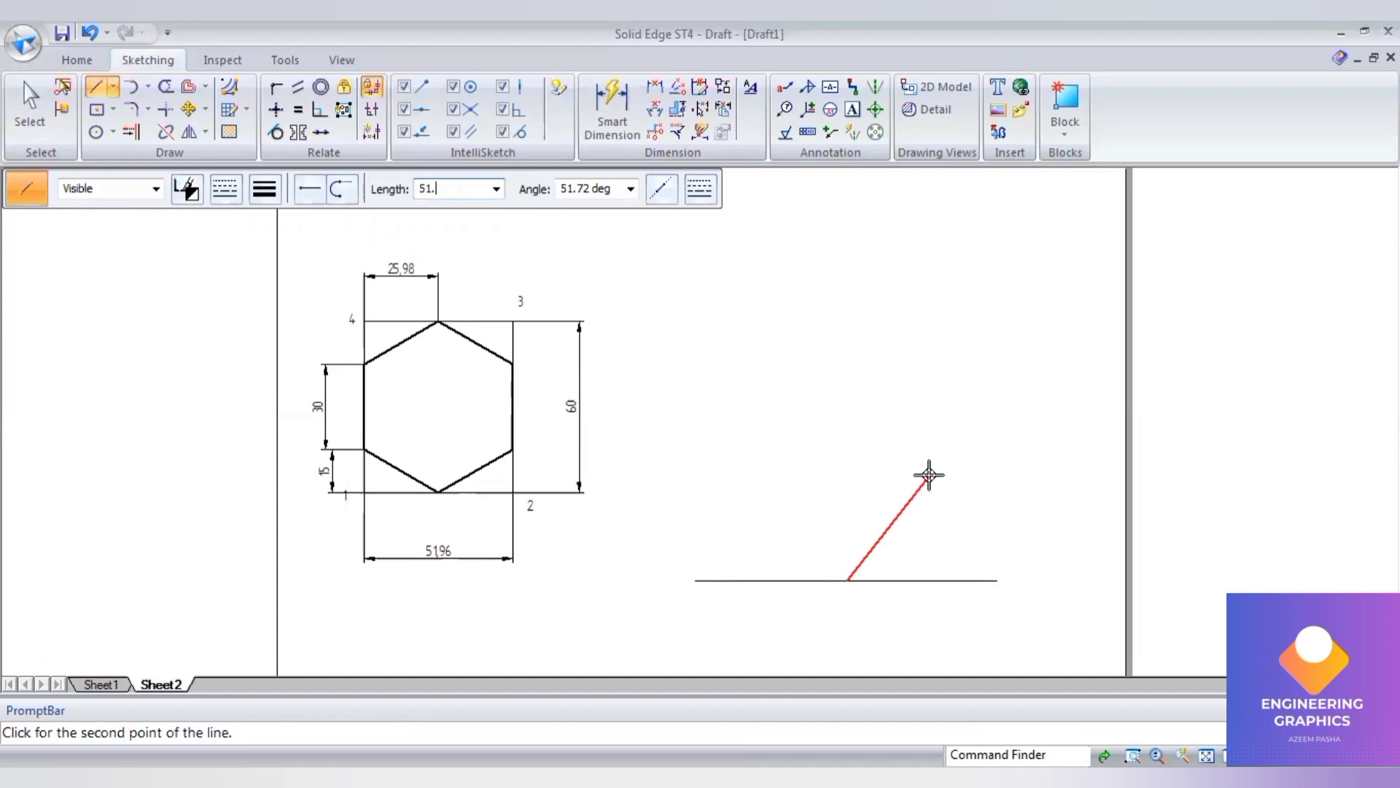
type("96")
key("Tab")
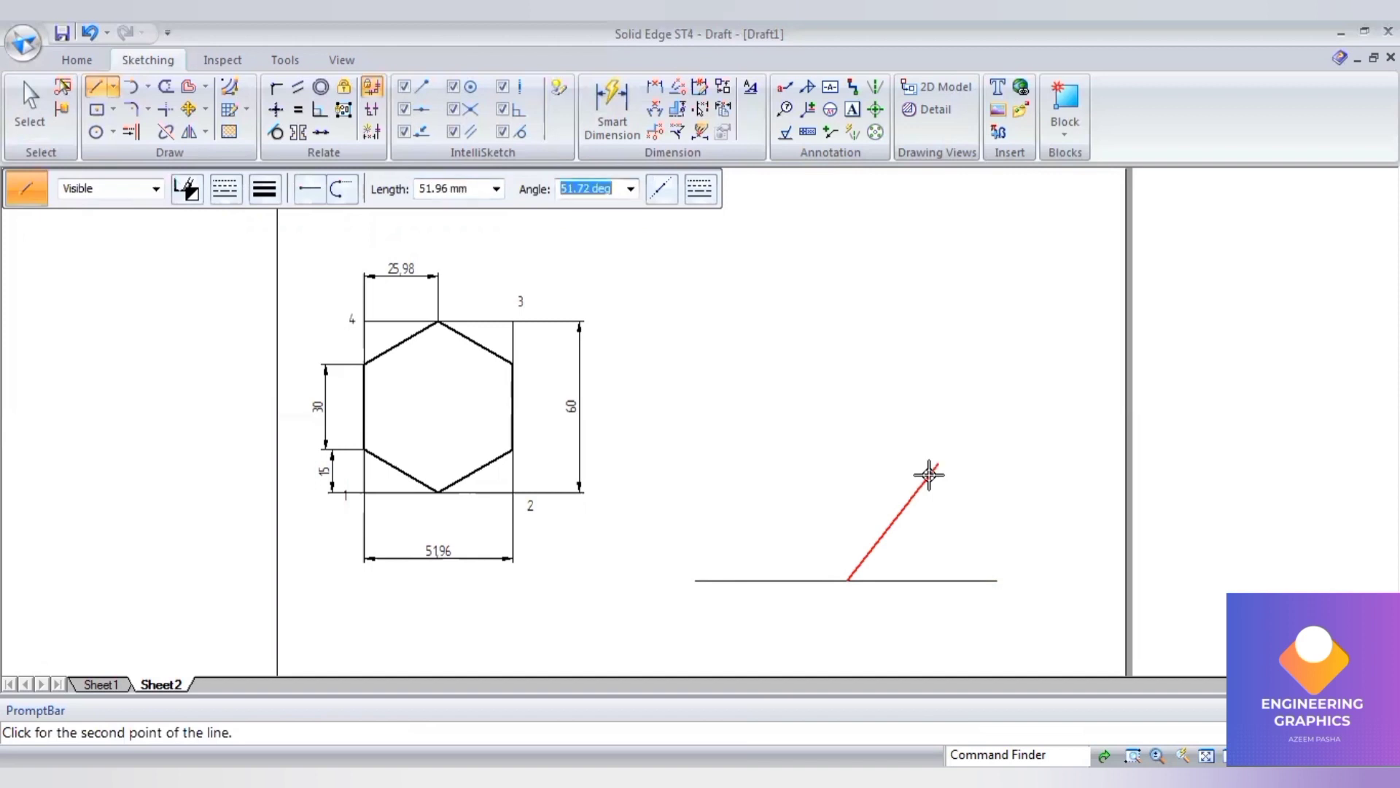
type("30")
key("Return")
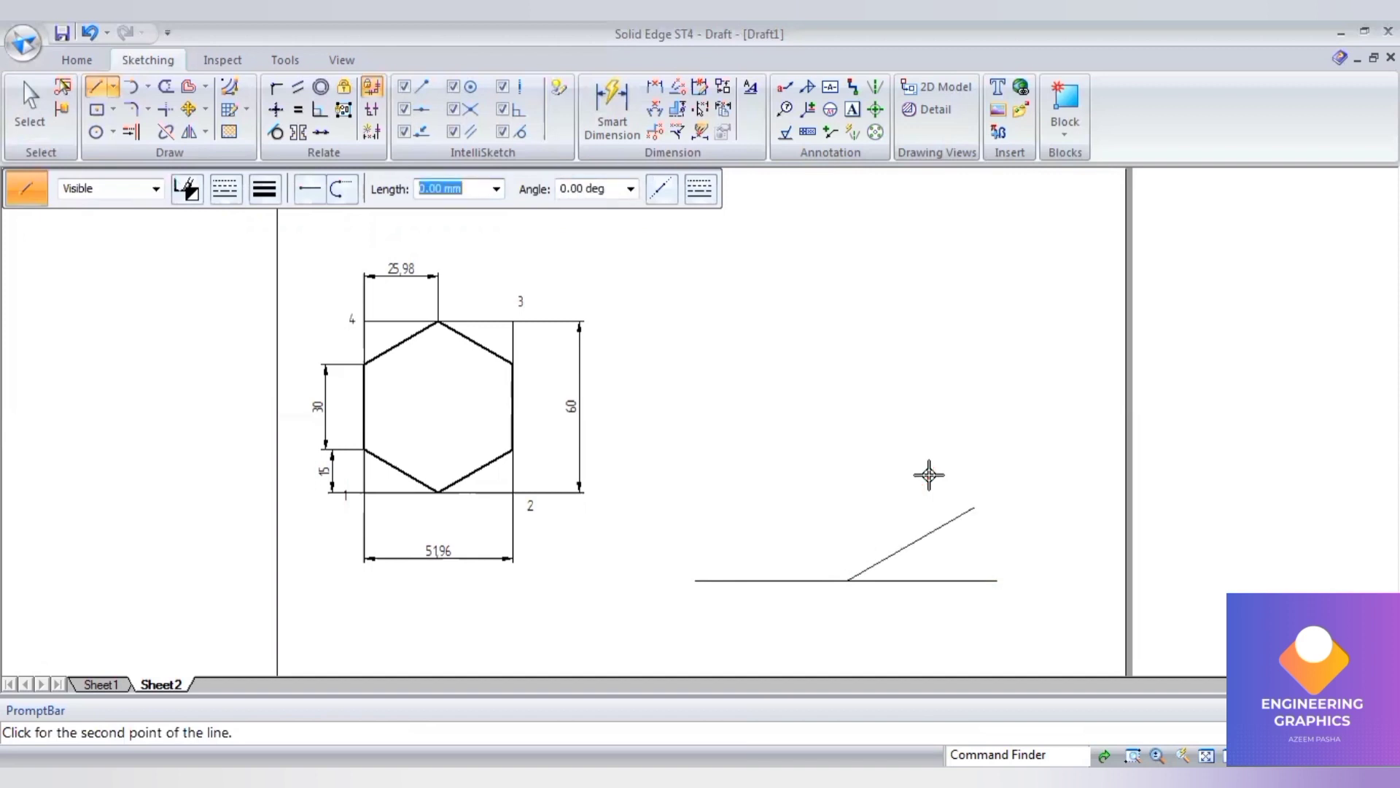
Continue from the inclined line's upper end with a 60 mm line at 150 degrees.
type("6")
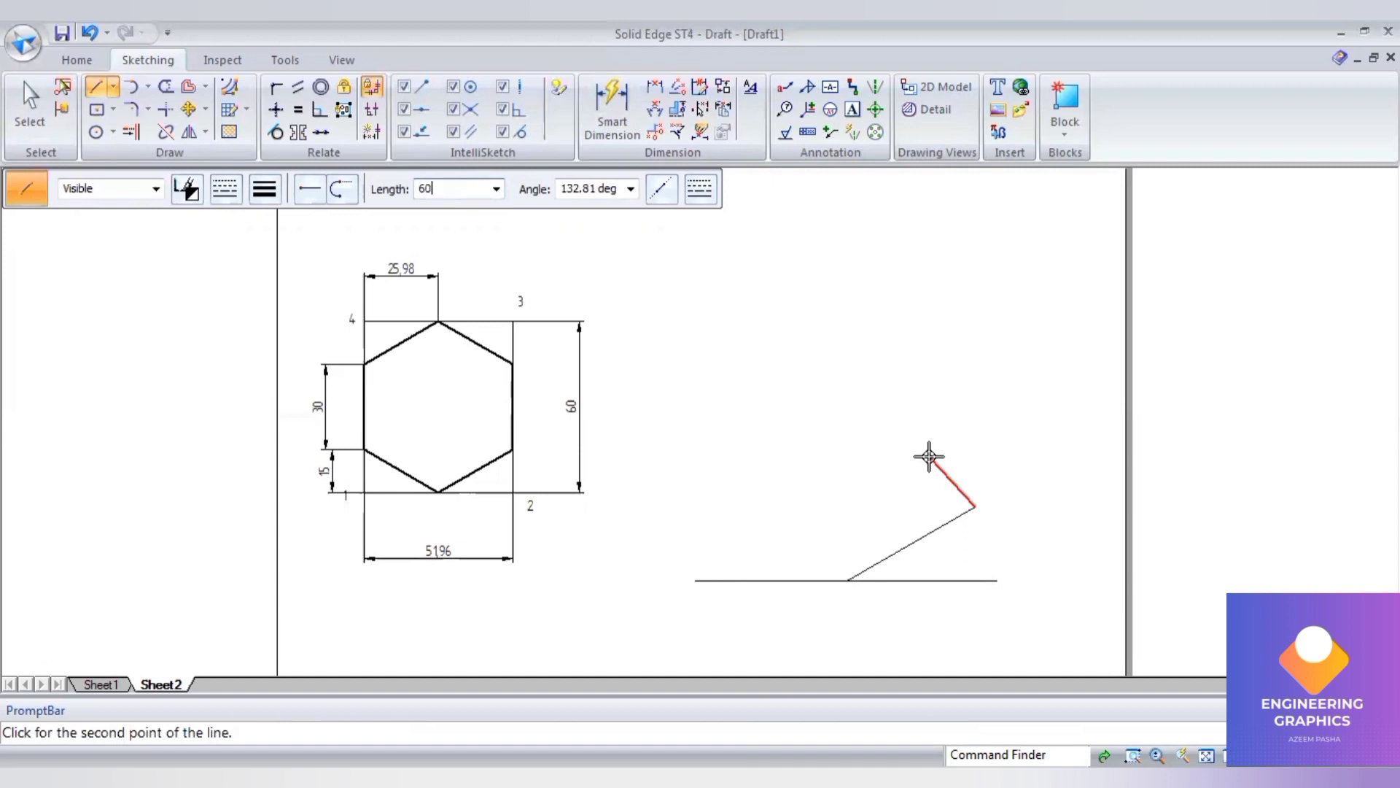
type("0")
key("Tab")
type("15")
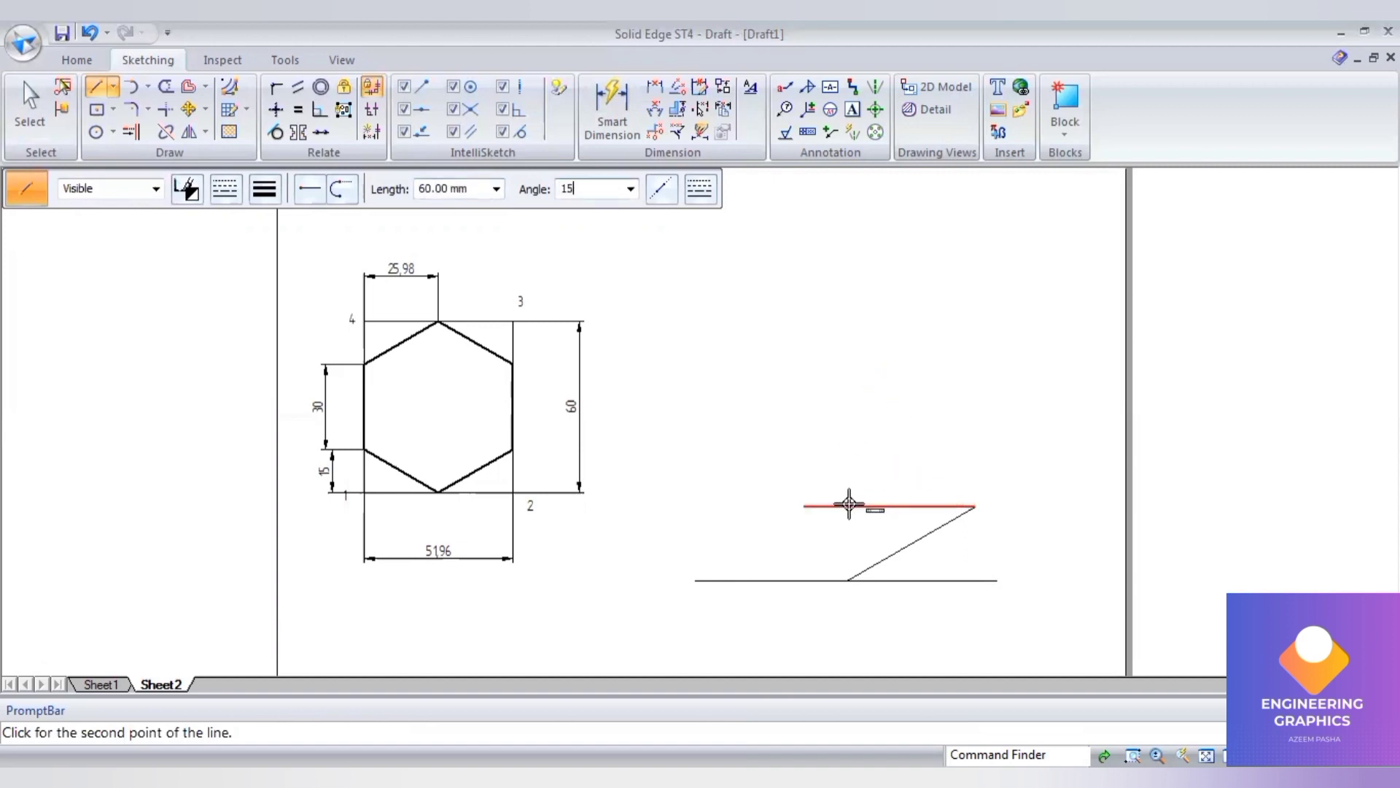
type("0")
key("Return")
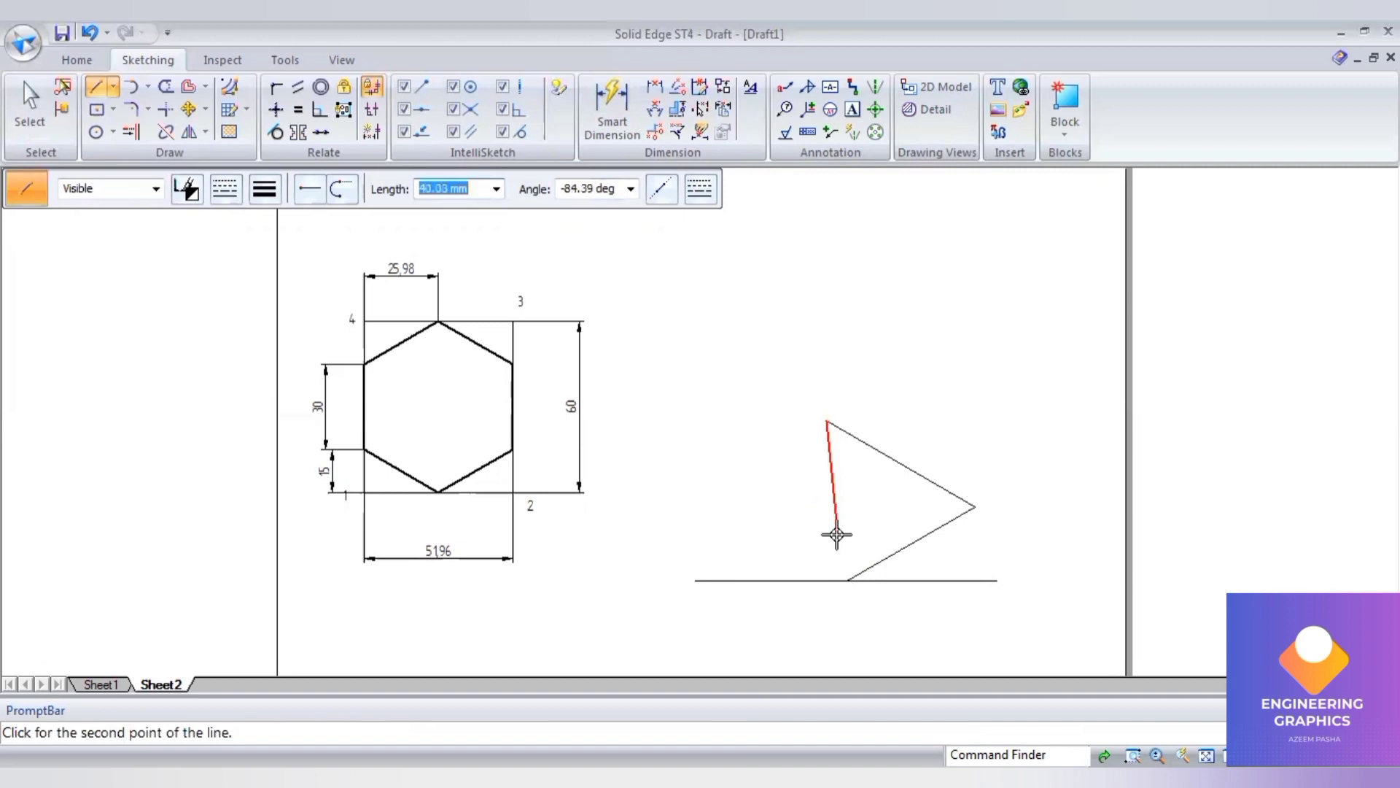
Add a 51.96 mm line at 210 degrees and close the parallelogram at its starting point on the base line.
type("5")
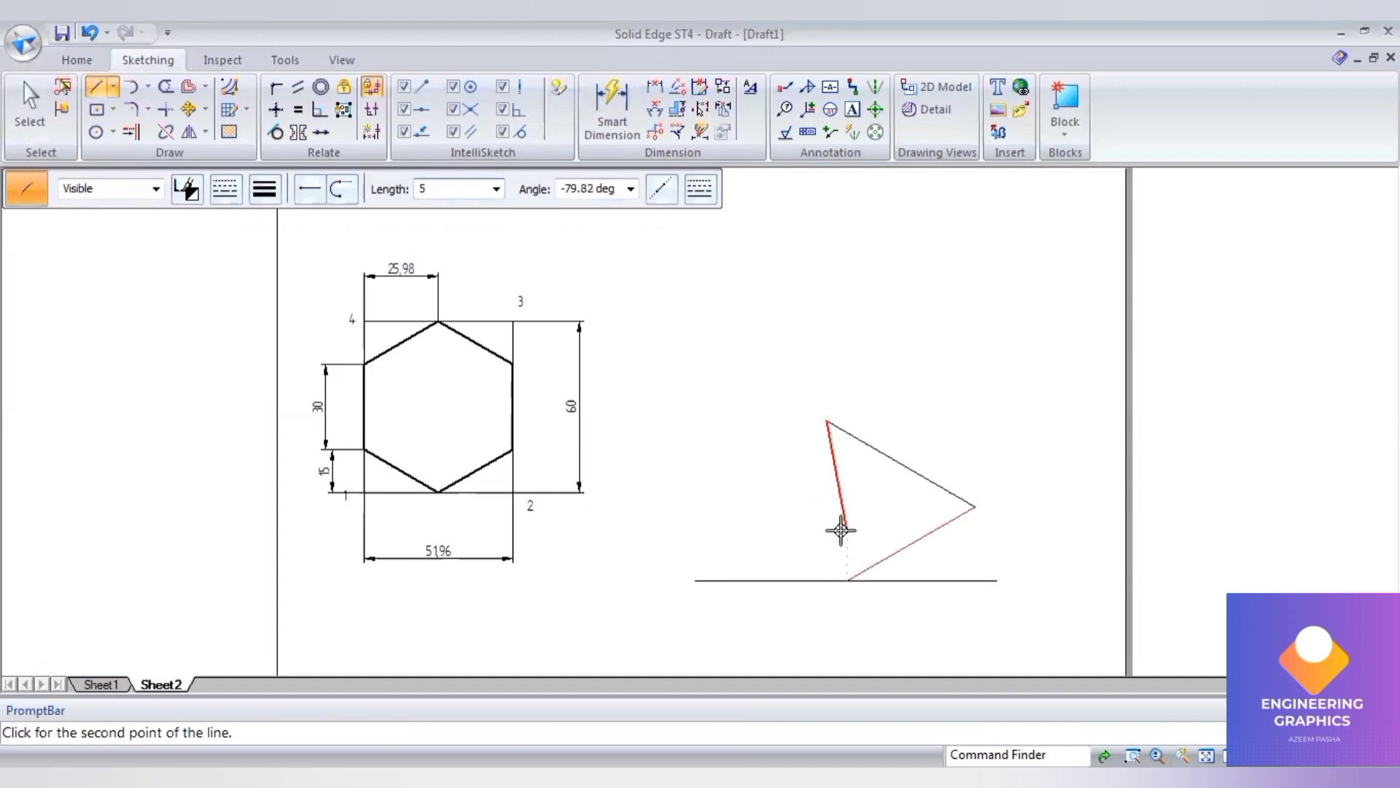
type("1.96")
key("Tab")
type("21")
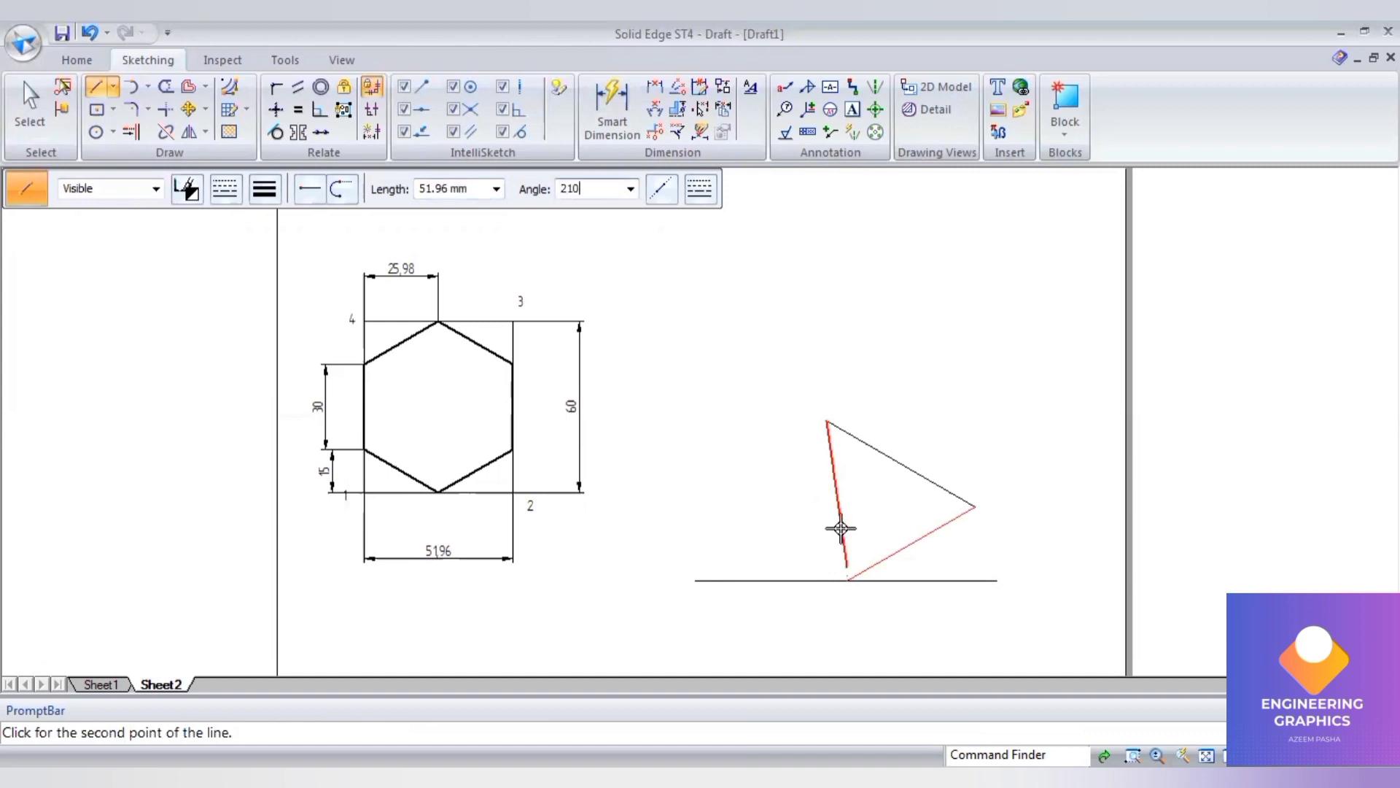
key("Return")
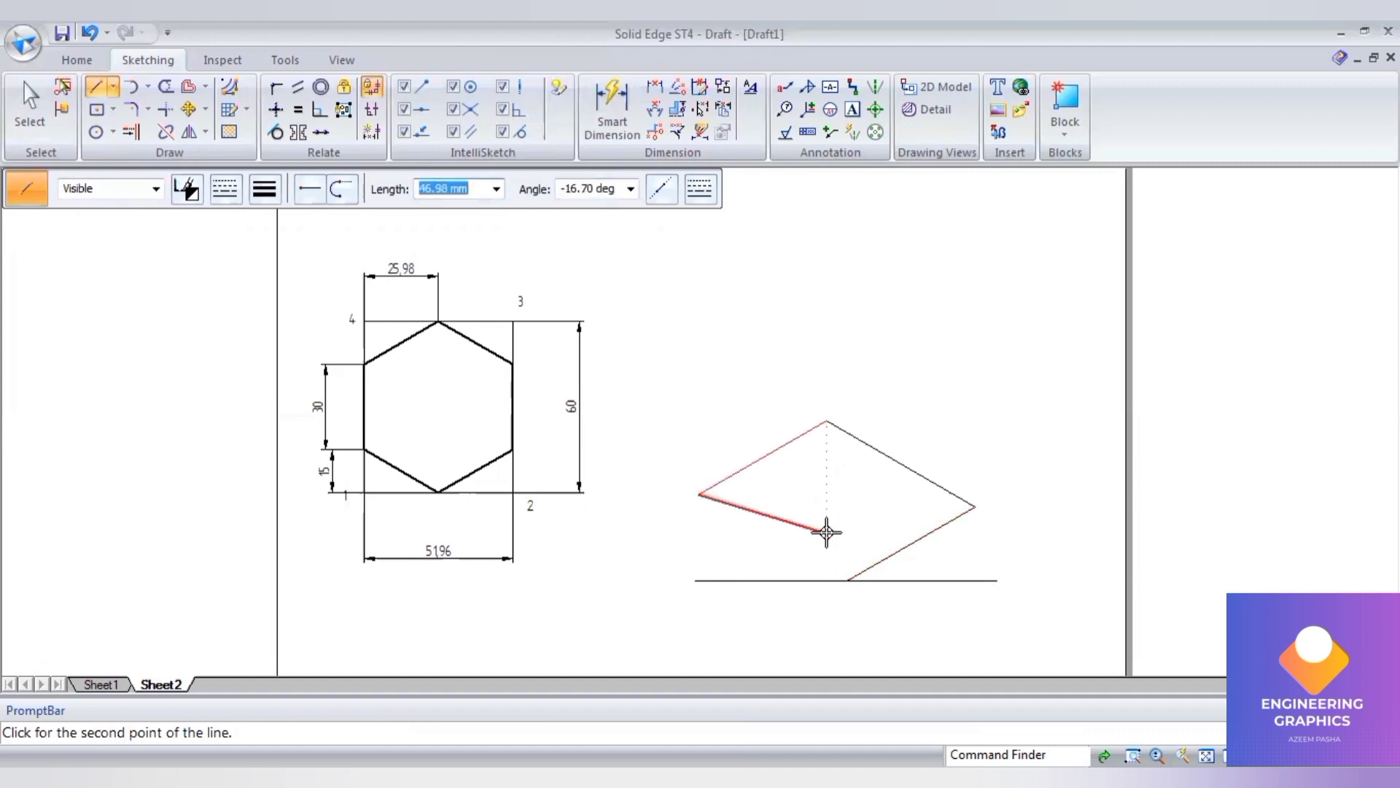
left_click(848, 579)
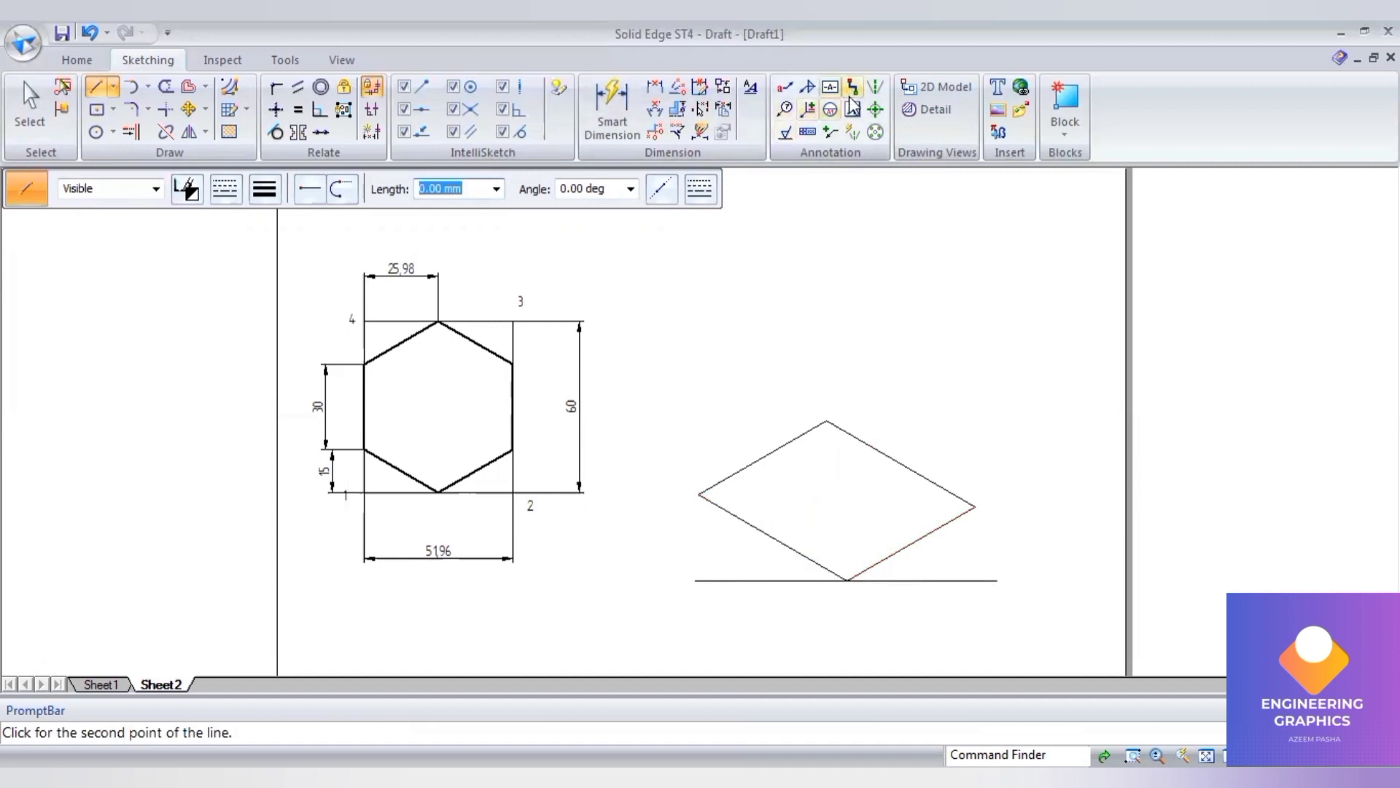
Label the parallelogram's corners 1, 2, 3 and 4 counterclockwise from the corner on the base line.
left_click(847, 594)
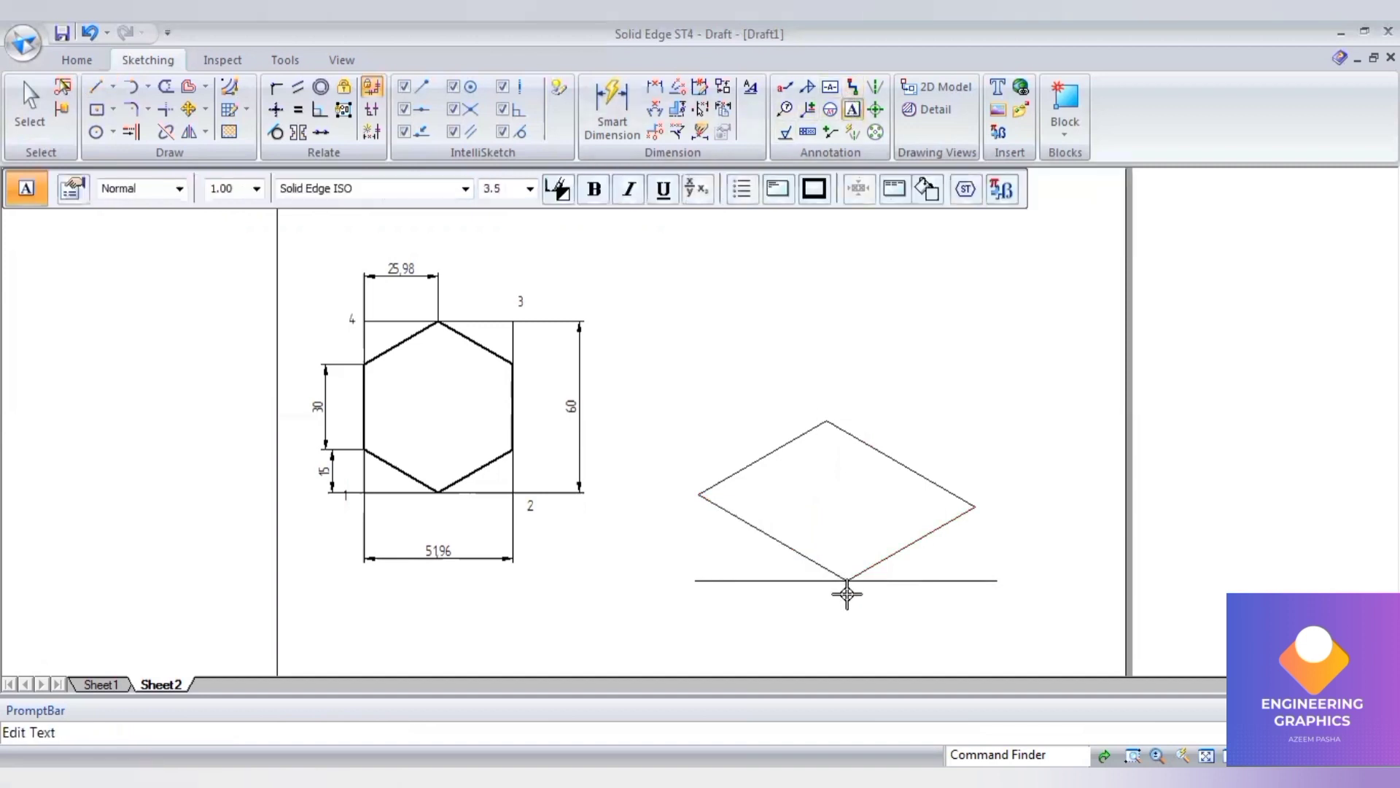
type("1")
left_click(998, 490)
type("2")
left_click(832, 406)
type("3")
left_click(678, 479)
type("4")
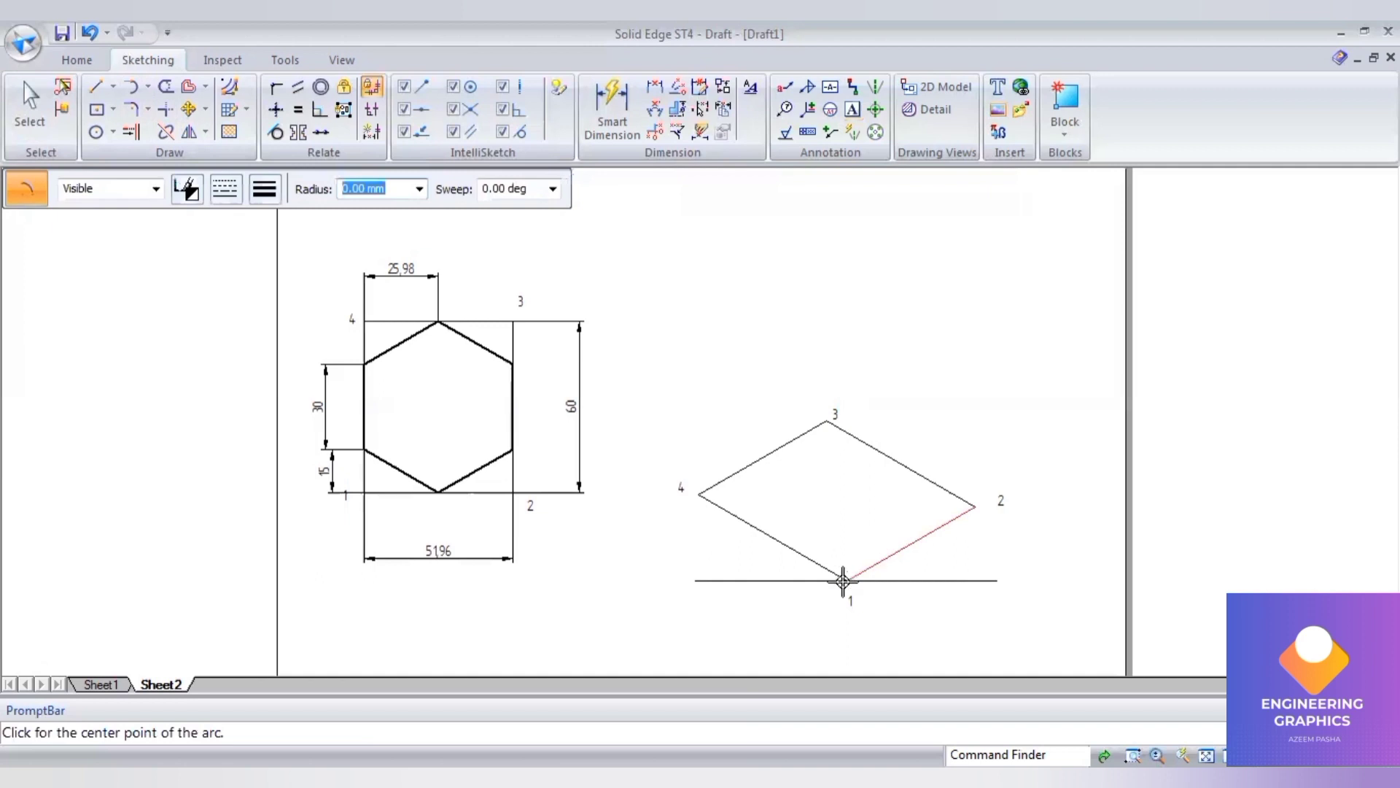
Draw an arc of 25.98 mm radius centred at corner 1 so that it cuts edge 1-2 of the parallelogram.
type("25.")
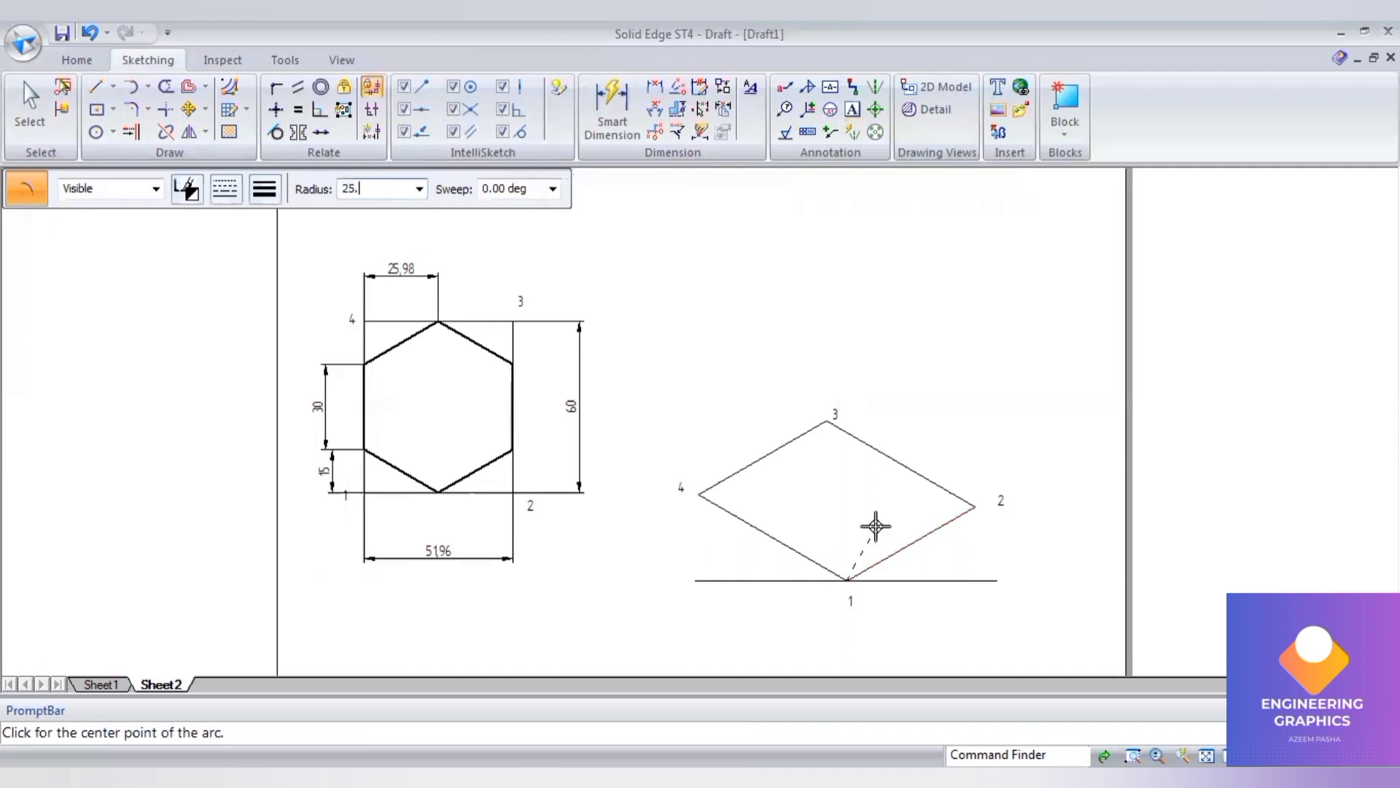
type("98")
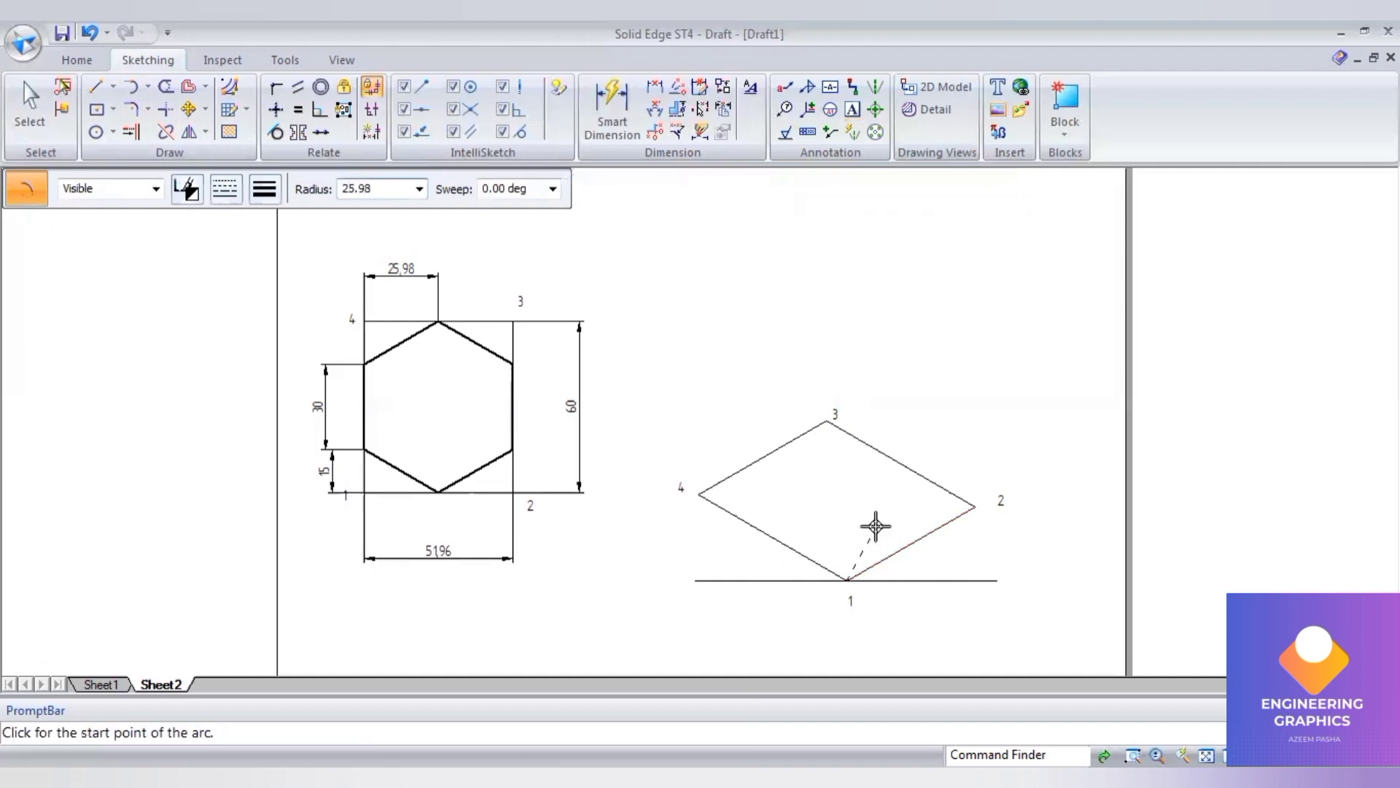
key("Tab")
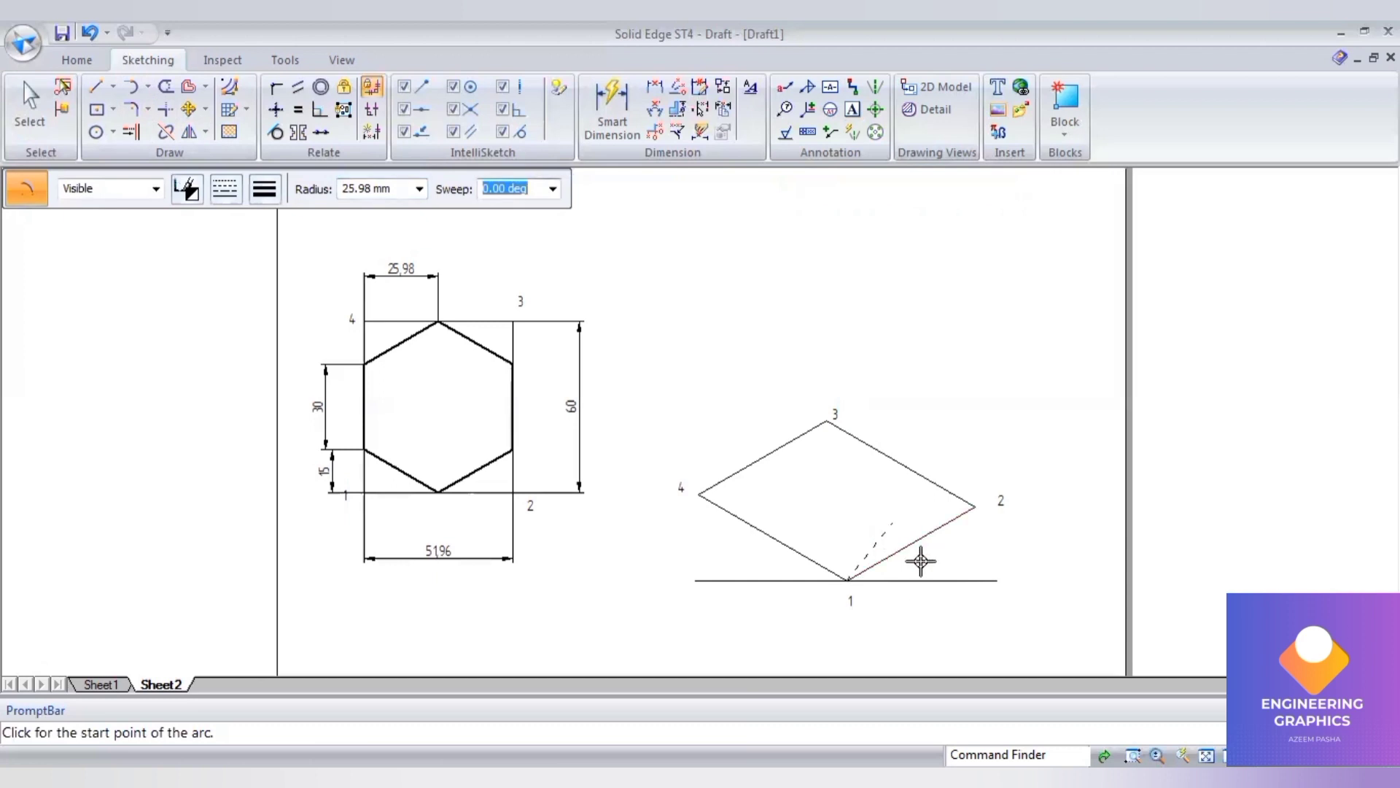
left_click(920, 560)
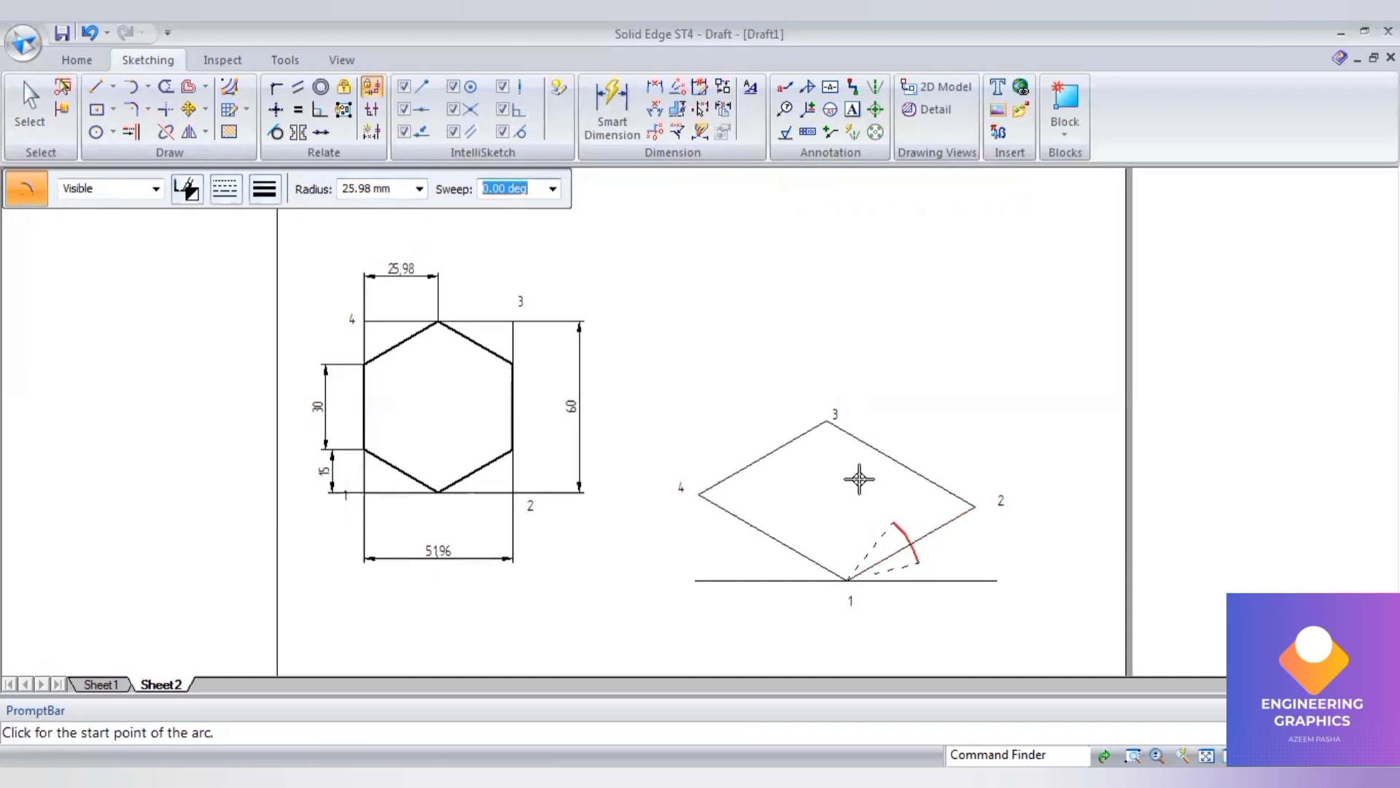
Draw an arc of 25.98 mm radius centred at corner 4 so that it cuts edge 3-4 of the parallelogram.
left_click(697, 488)
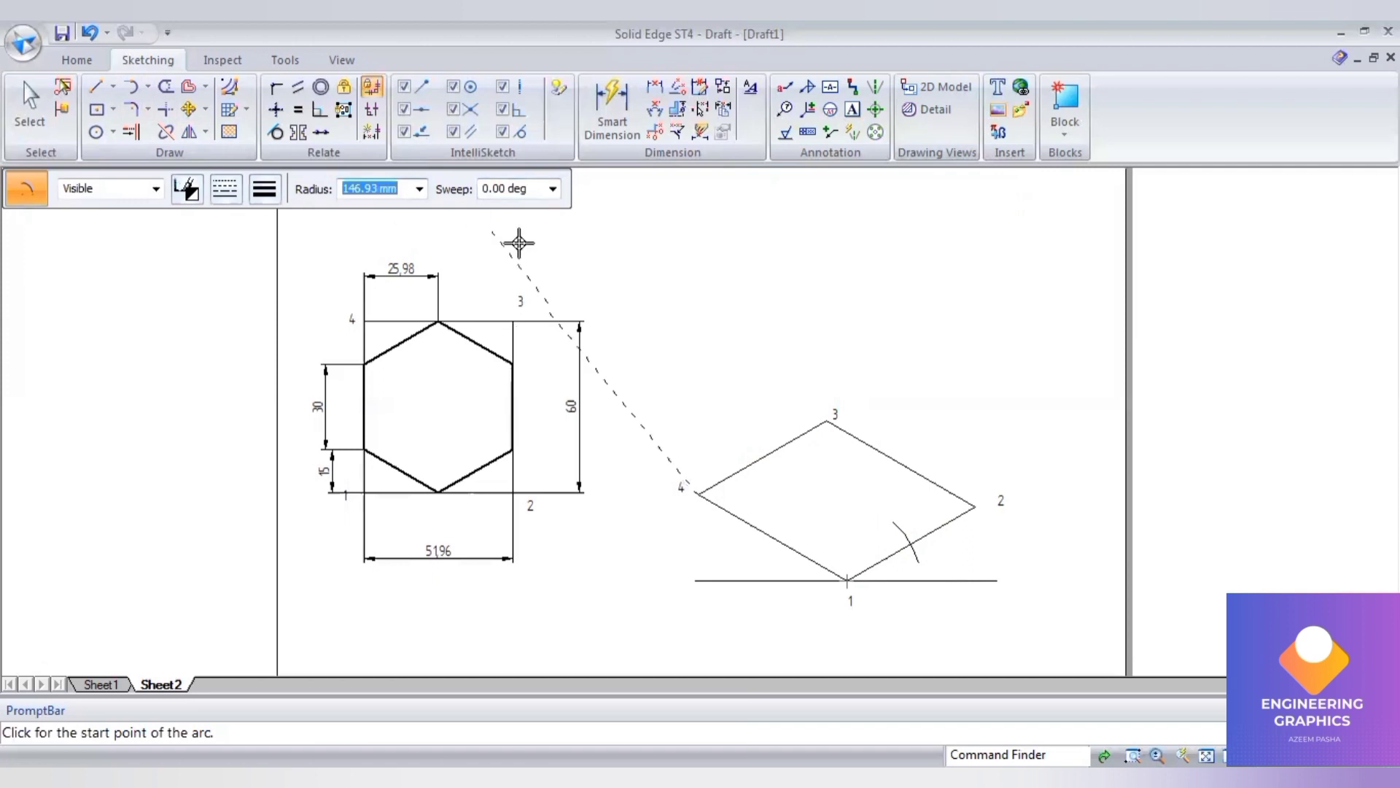
type("25.9")
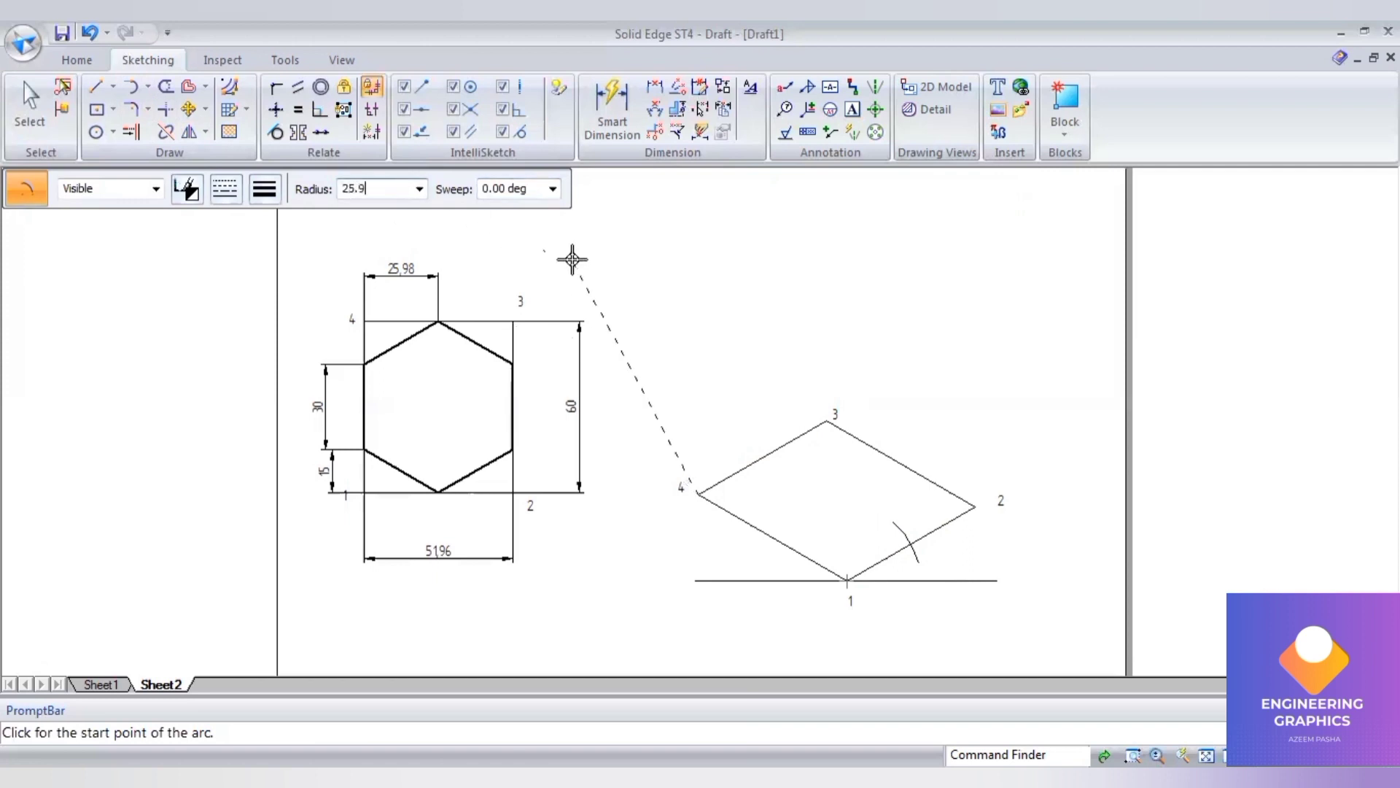
type("8")
key("Tab")
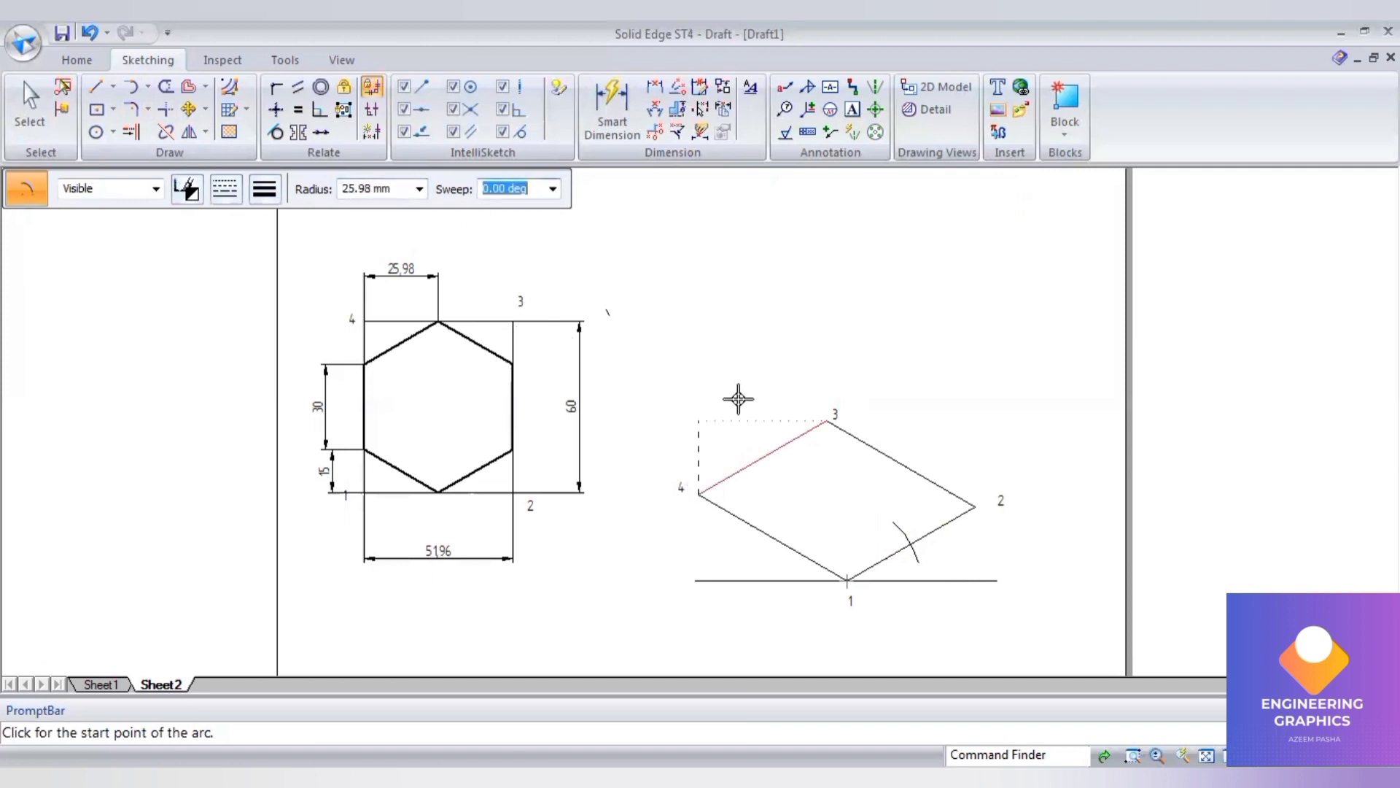
left_click(781, 475)
Set the arc's line type to Continuous and choose a thin line width.
left_click(225, 188)
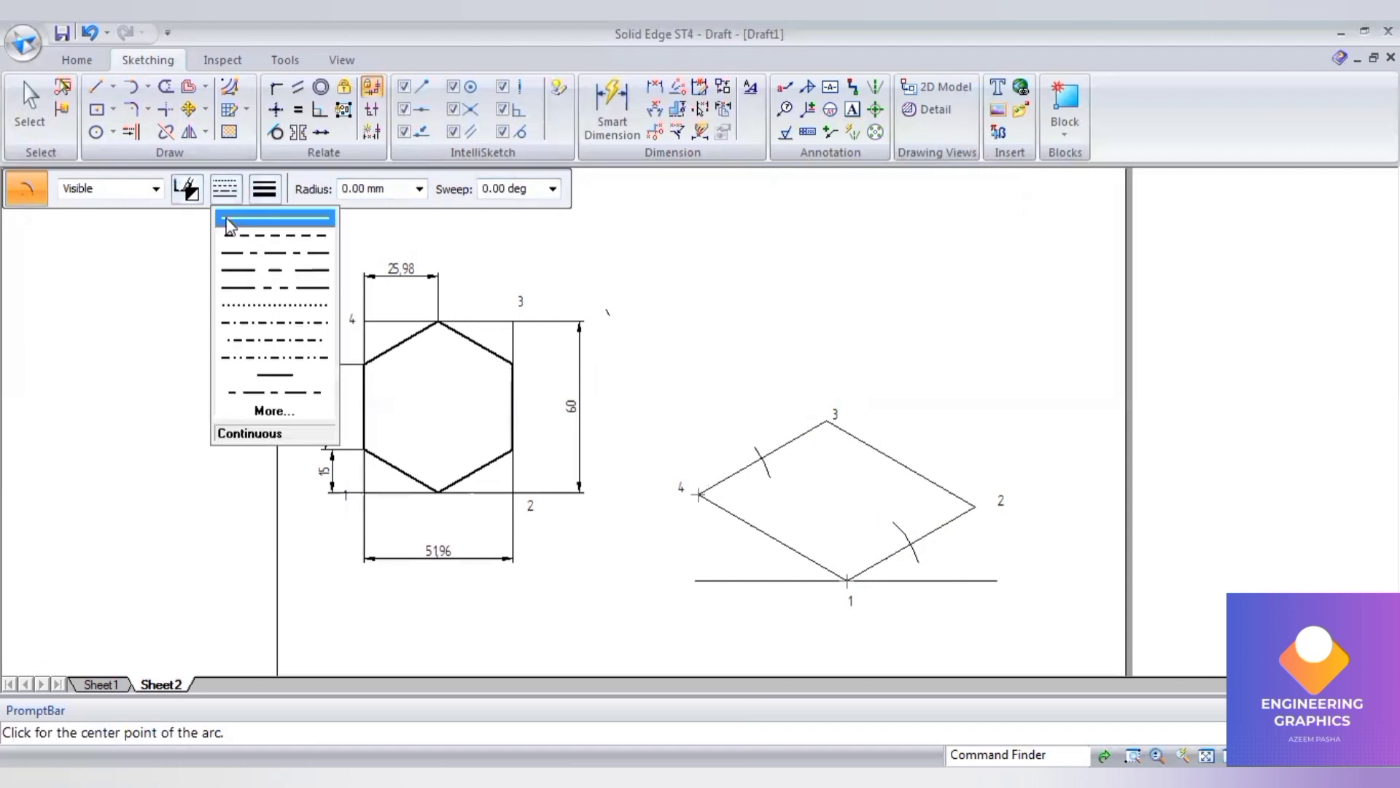
left_click(230, 223)
left_click(264, 188)
left_click(275, 216)
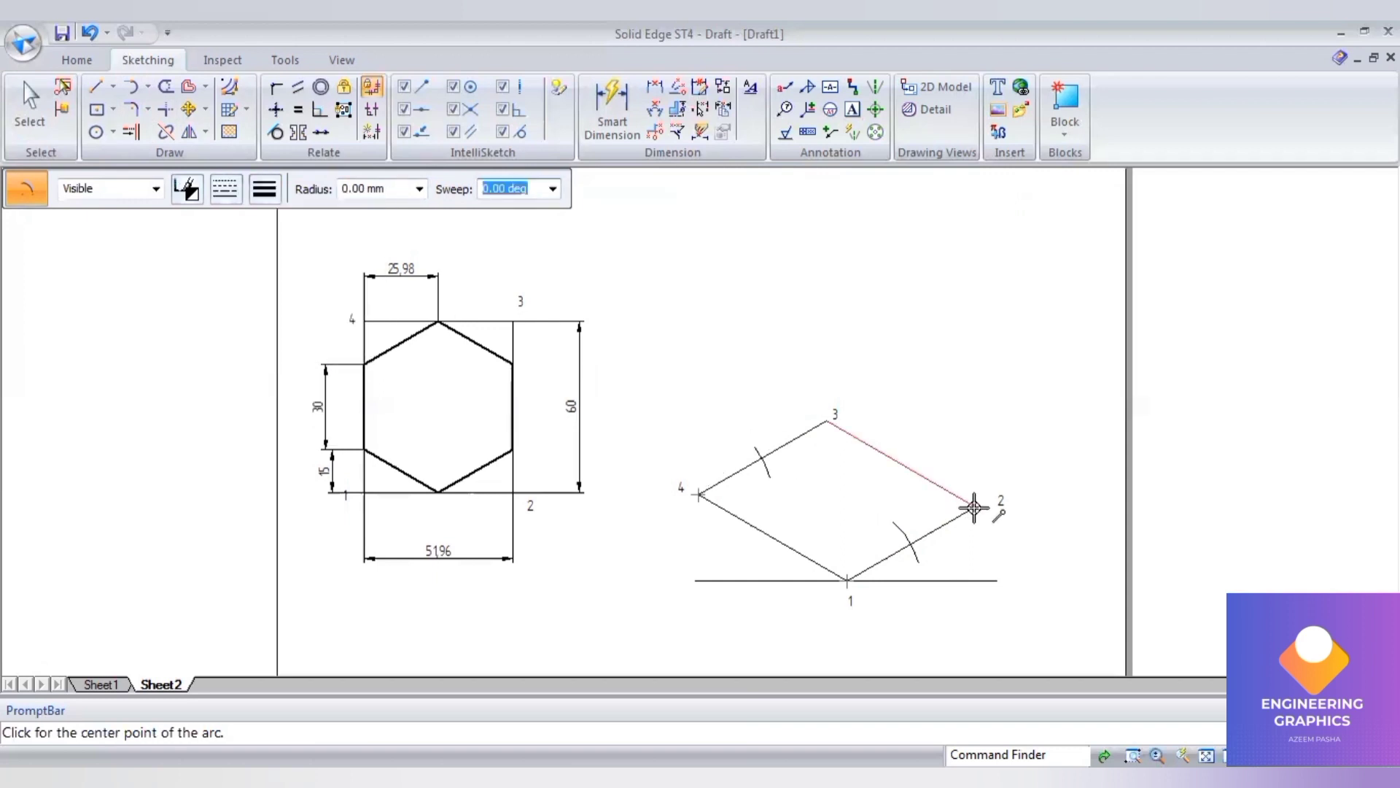
Draw an arc of 15 mm radius centred at corner 2 so that it cuts edge 2-3.
left_click(973, 507)
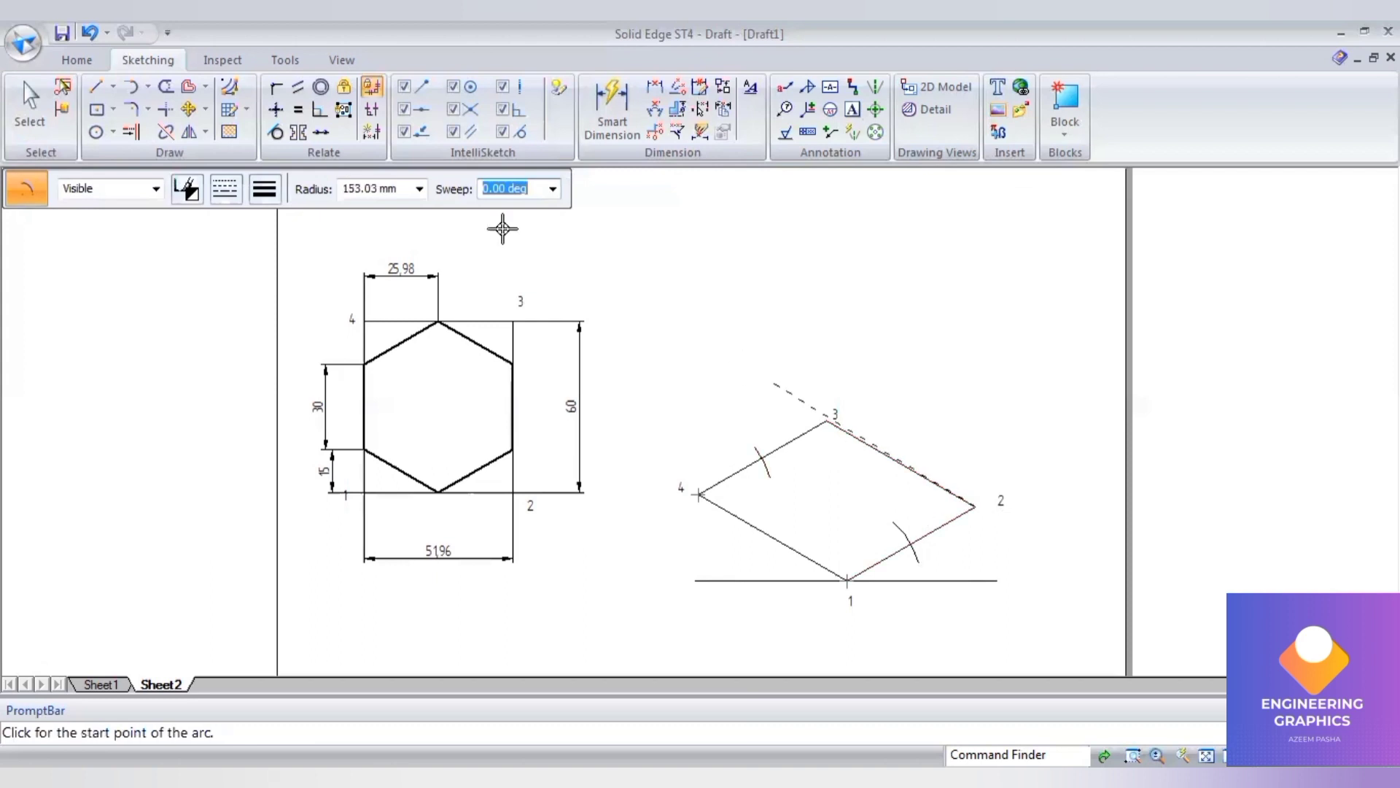
type("15")
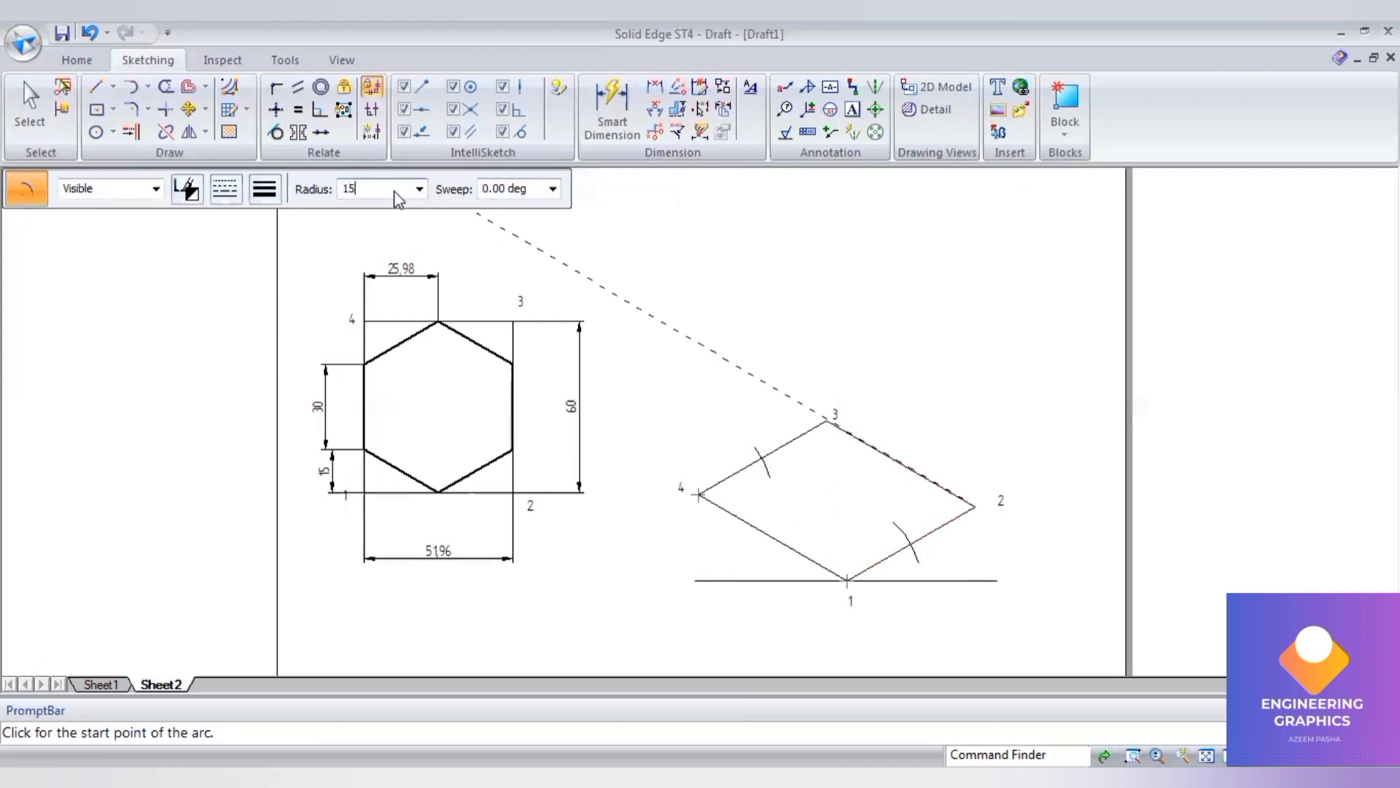
key("Tab")
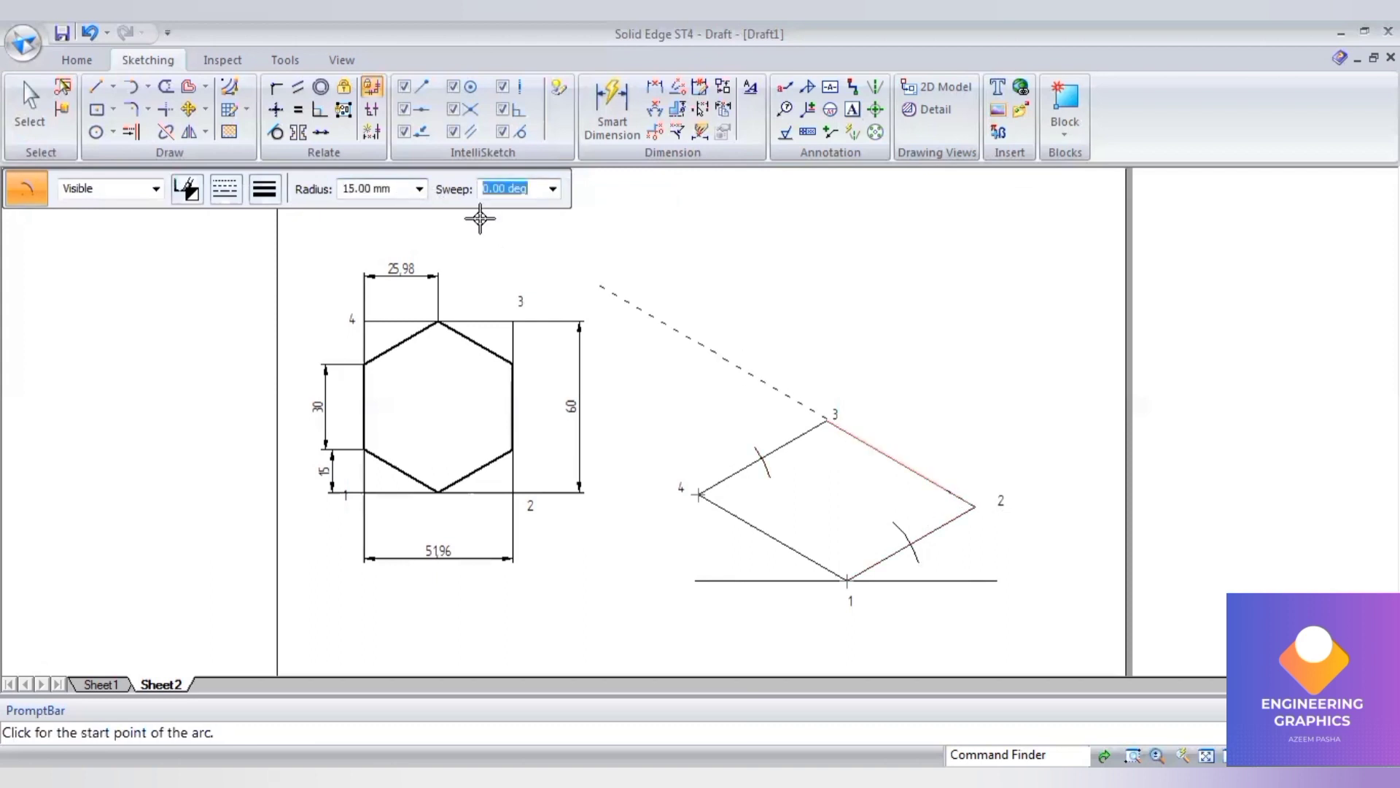
left_click(935, 466)
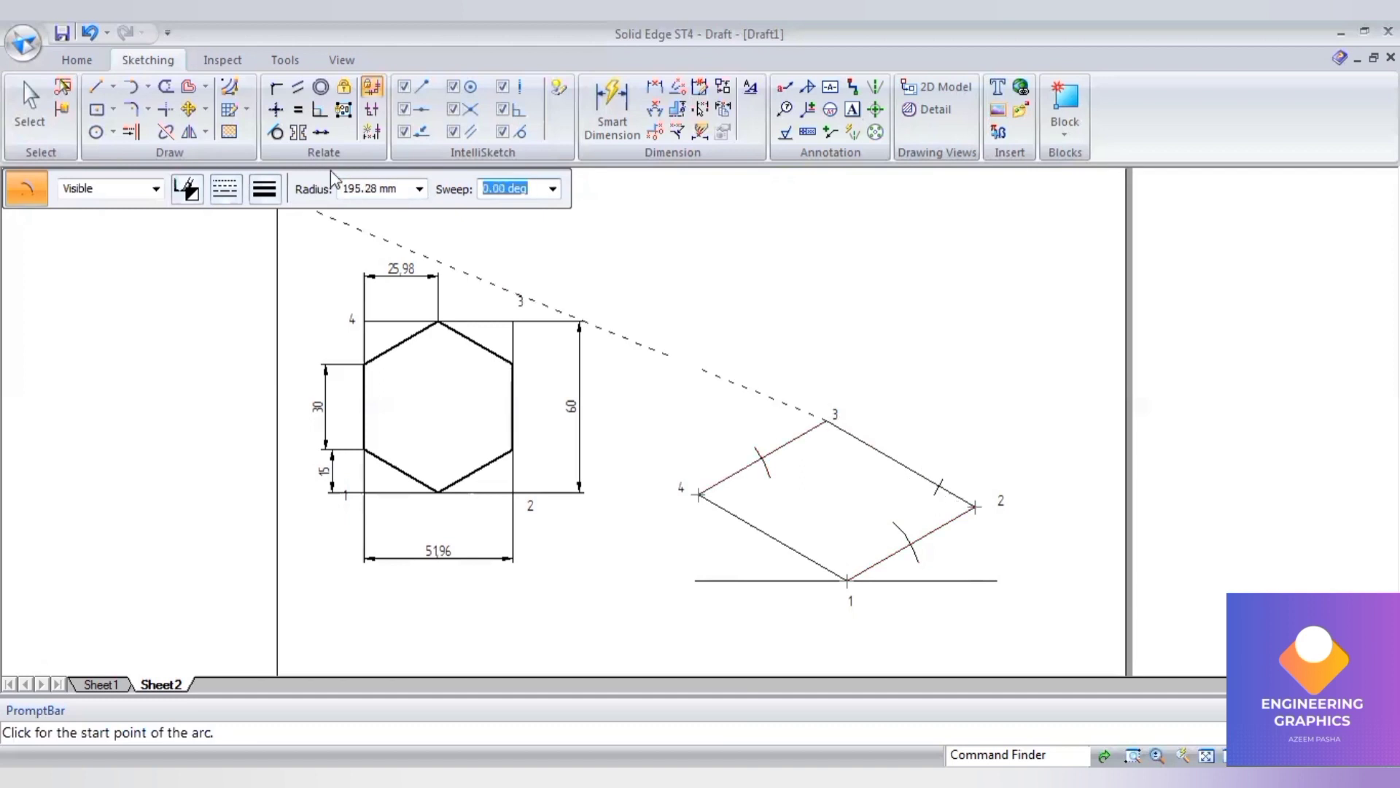
Draw an arc of 15 mm radius centred at corner 3 so that it cuts edge 2-3.
left_click(361, 187)
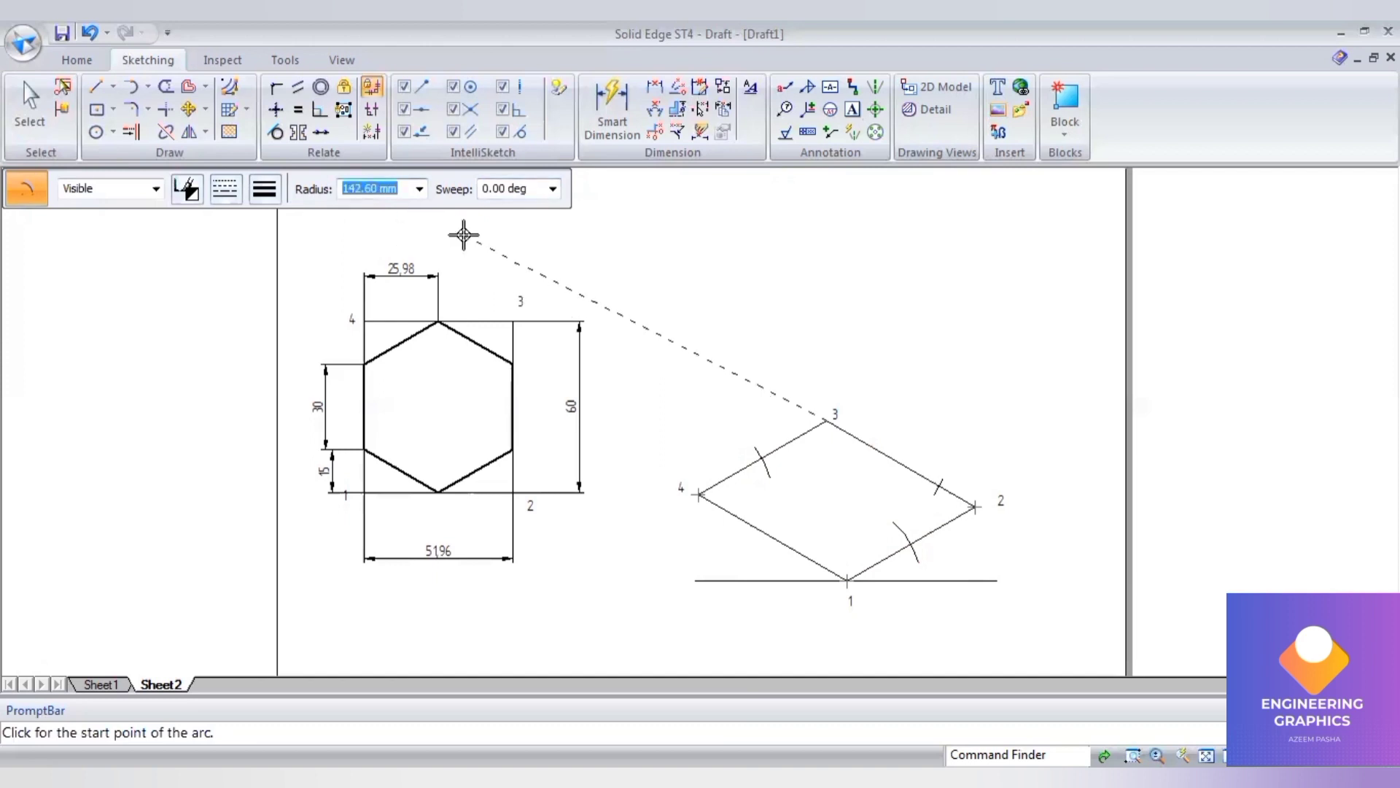
type("15")
key("Tab")
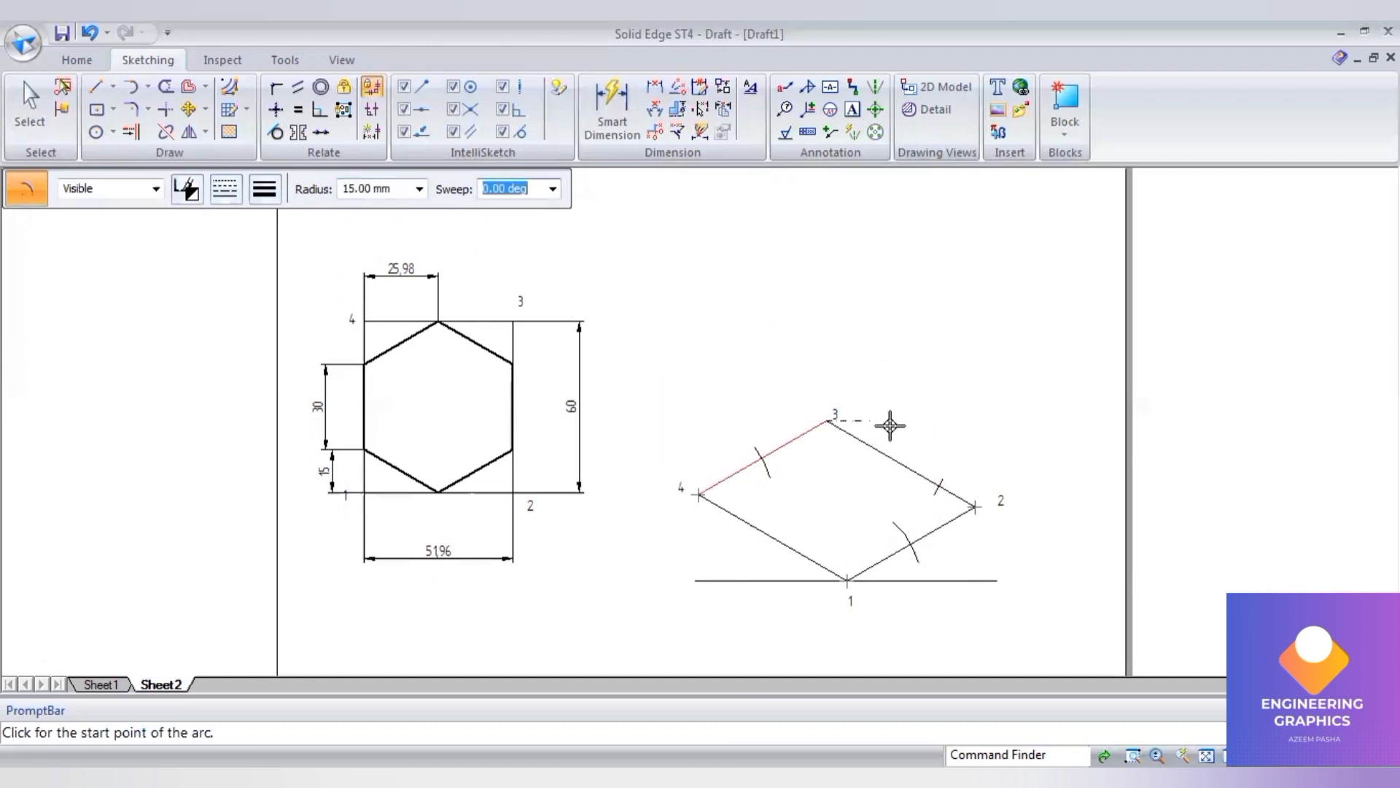
left_click(852, 454)
Draw an arc of 15 mm radius centred at corner 4 so that it cuts edge 1-4.
left_click(698, 493)
type("15")
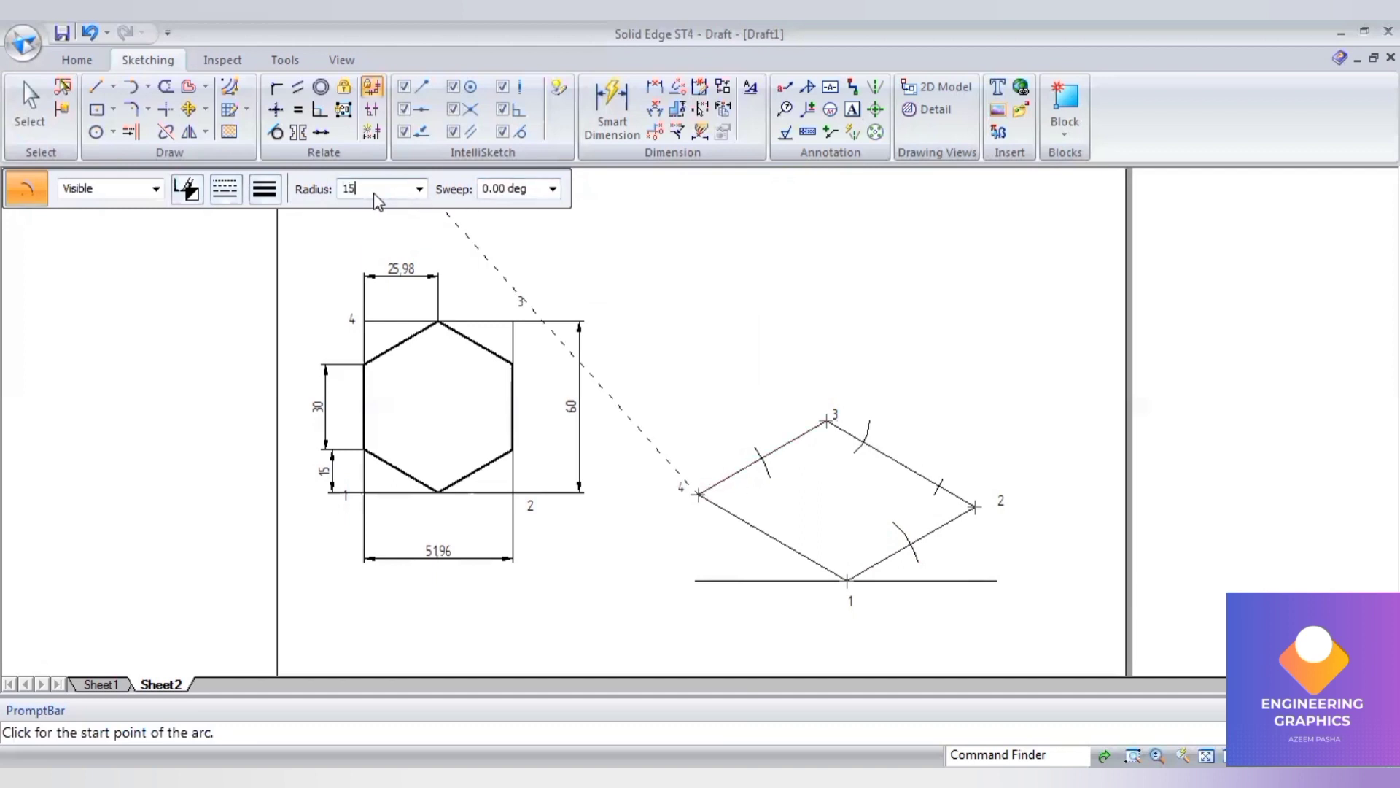
key("Tab")
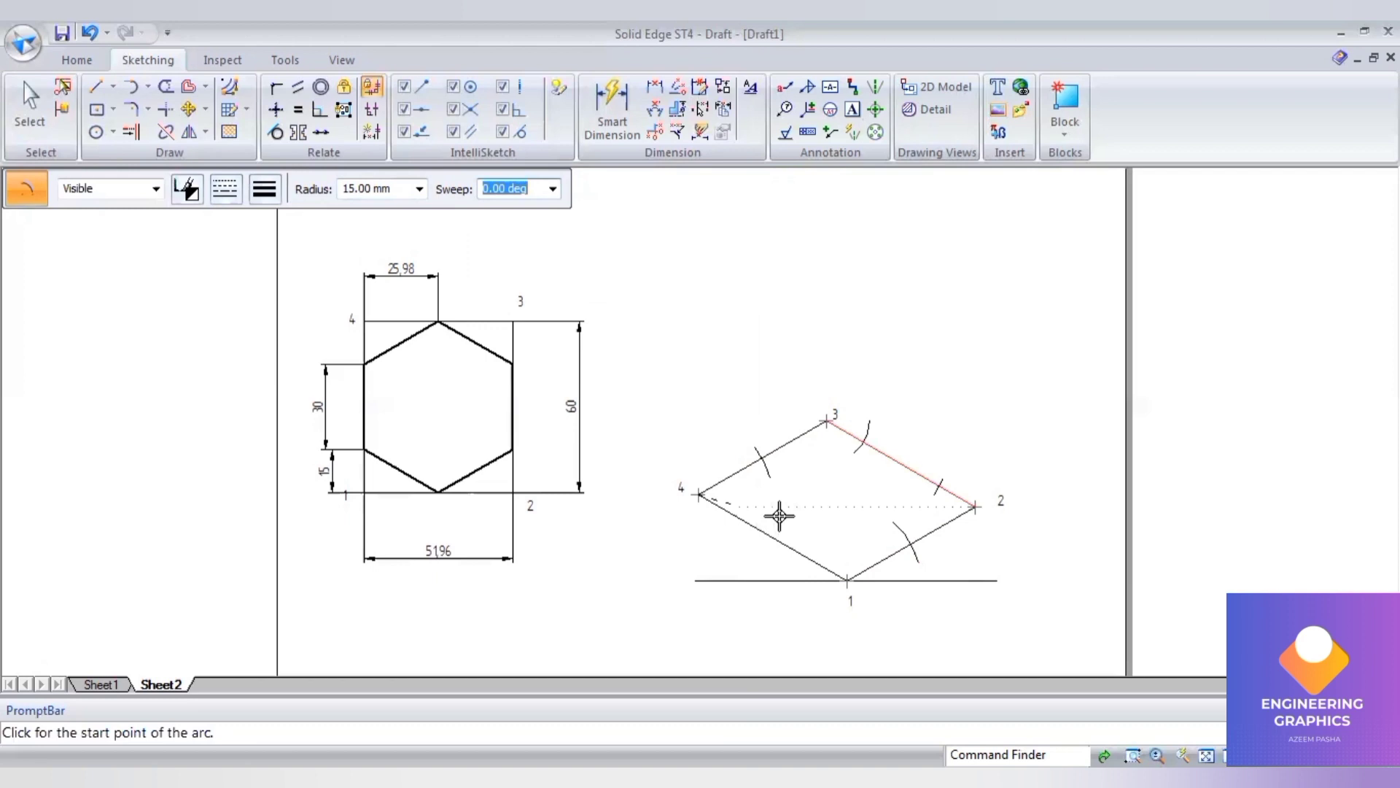
Draw an arc of 15 mm radius centred at corner 1 so that it cuts edge 1-4.
left_click(845, 582)
left_click(401, 192)
type("1")
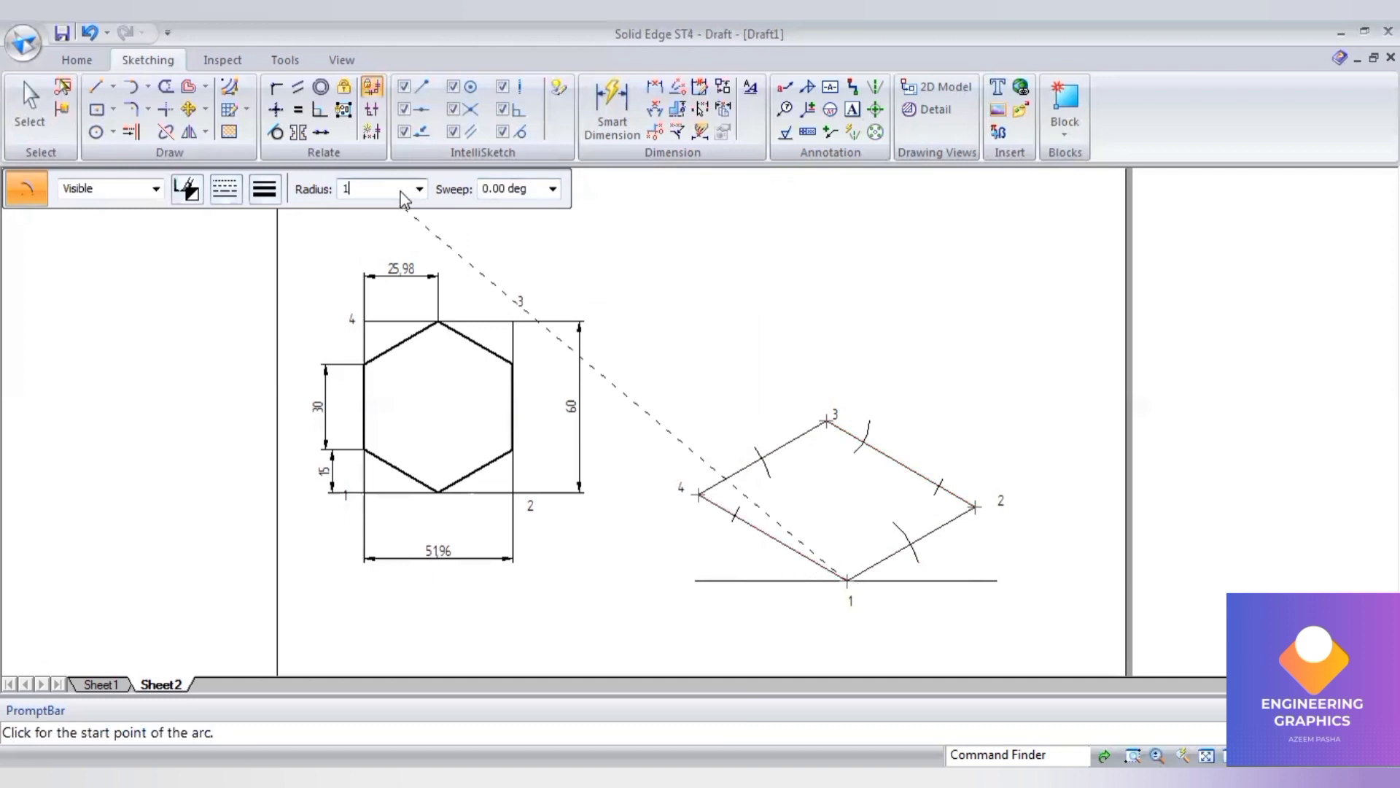
type("5")
key("Tab")
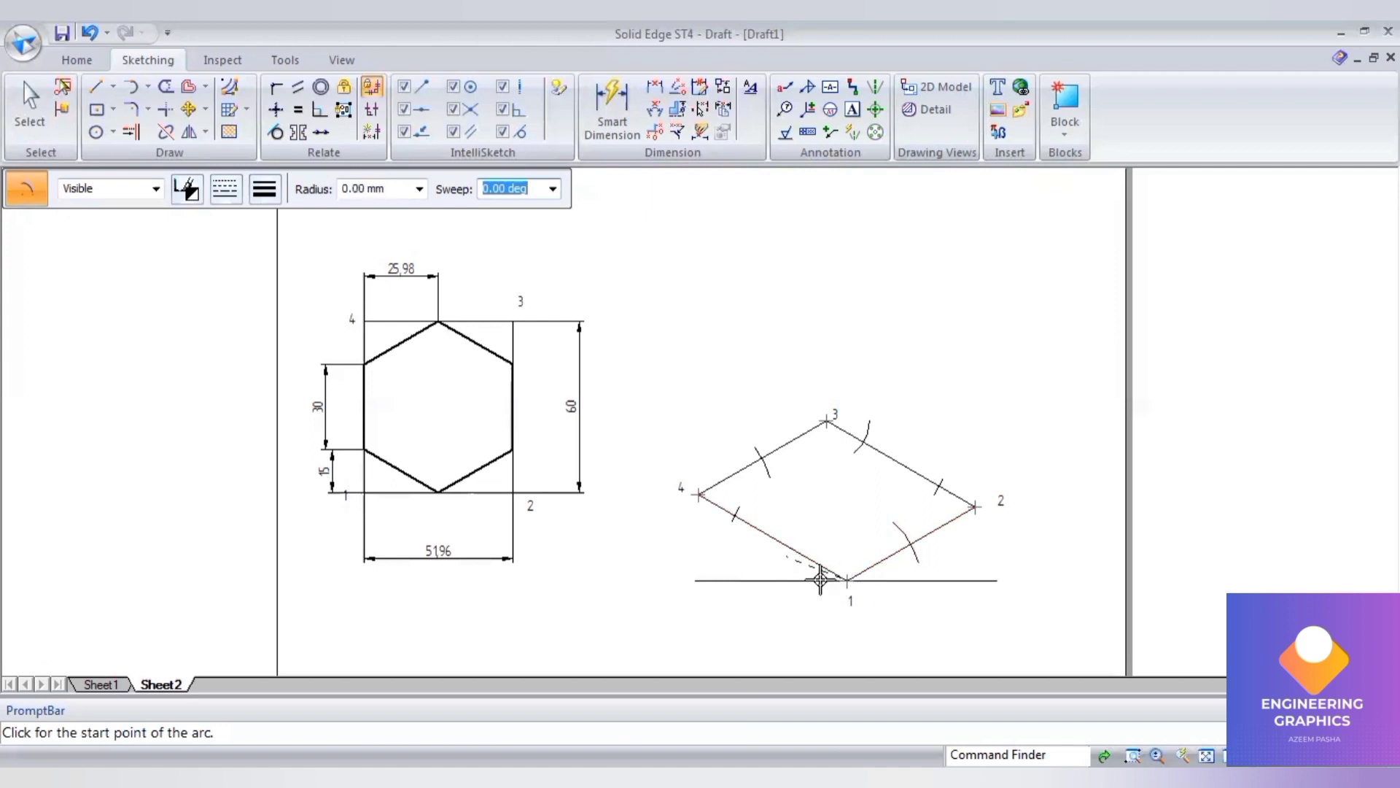
left_click(349, 188)
type("15")
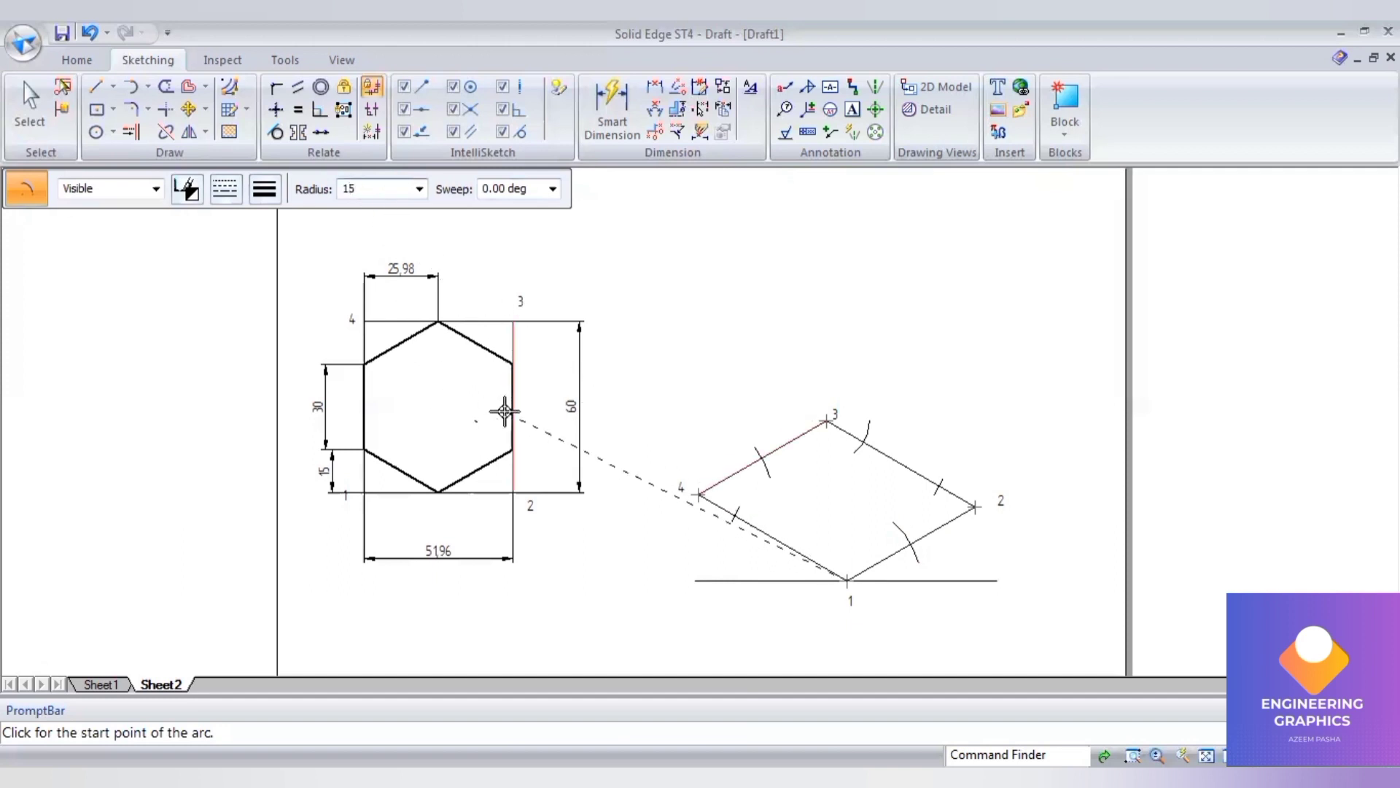
key("Tab")
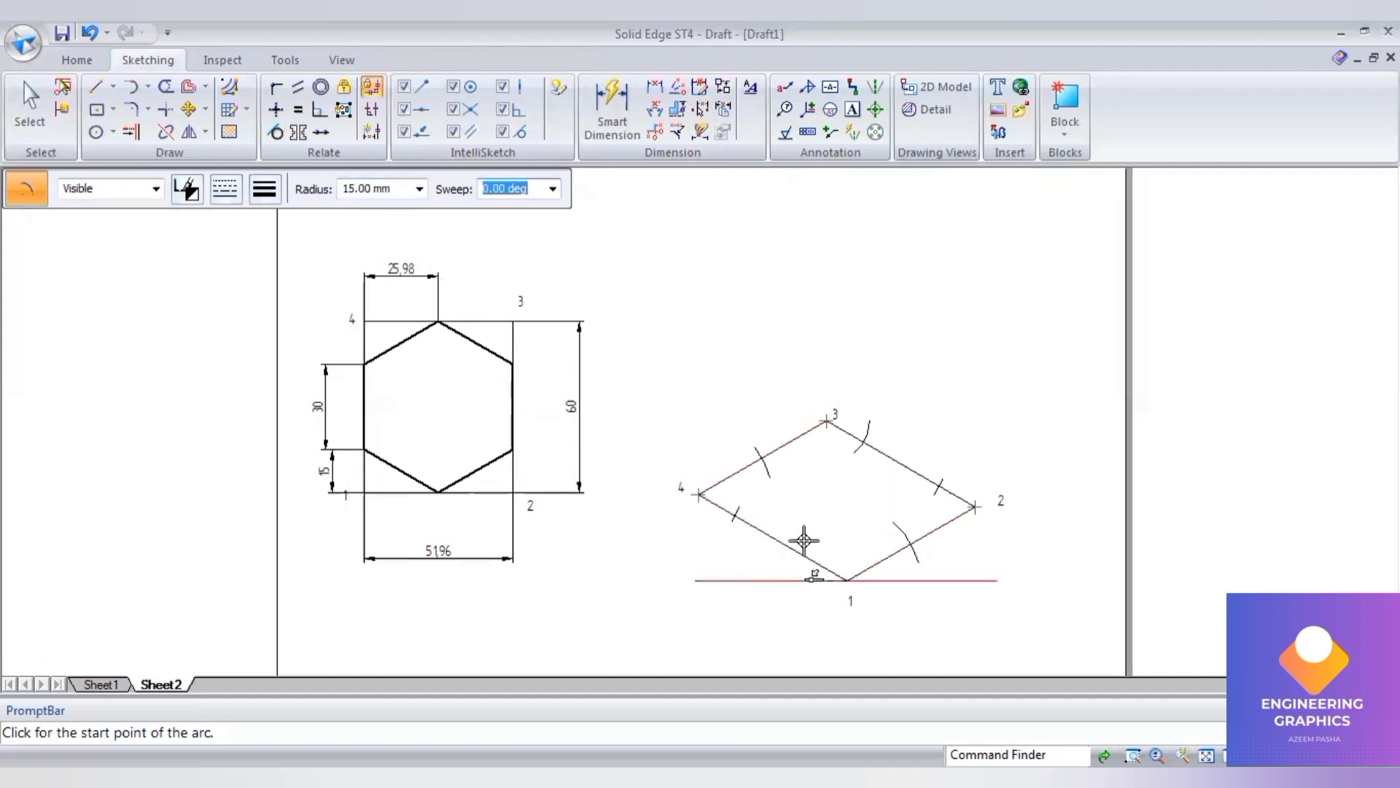
left_click(804, 540)
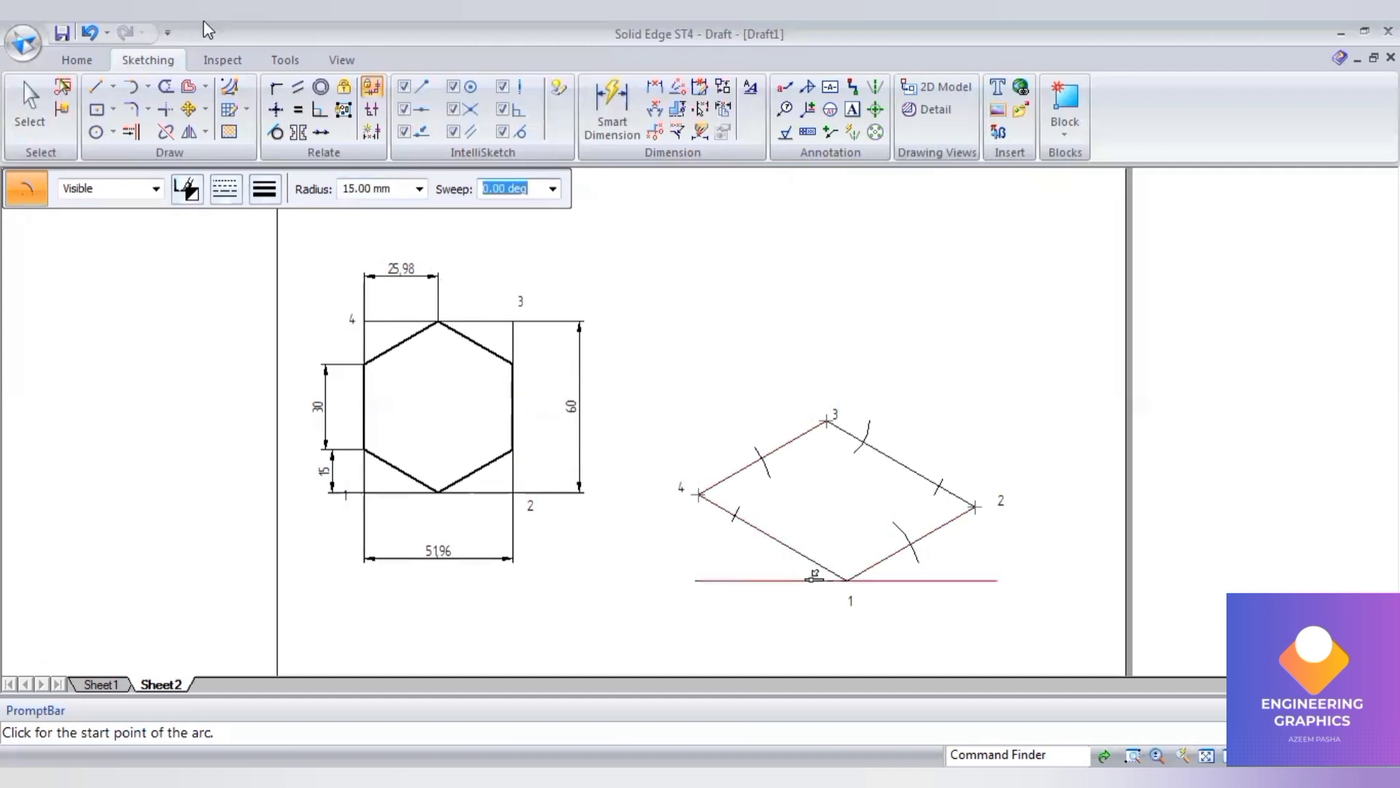
With a thicker line width, draw a line of about 30 mm along edge 1-4 between its two arc marks.
key("l")
left_click(263, 189)
left_click(306, 271)
scroll(916, 533, "up", 2)
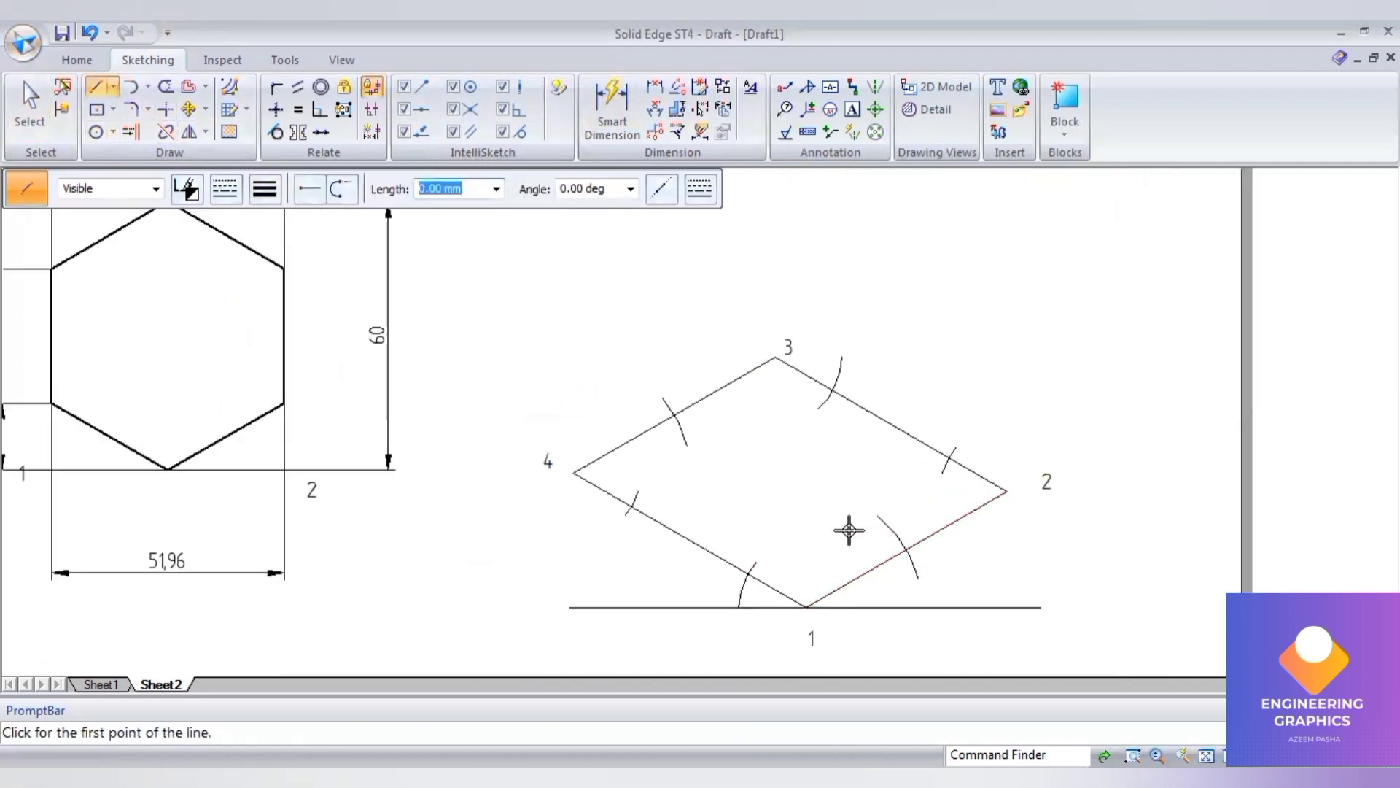
scroll(849, 530, "up", 1)
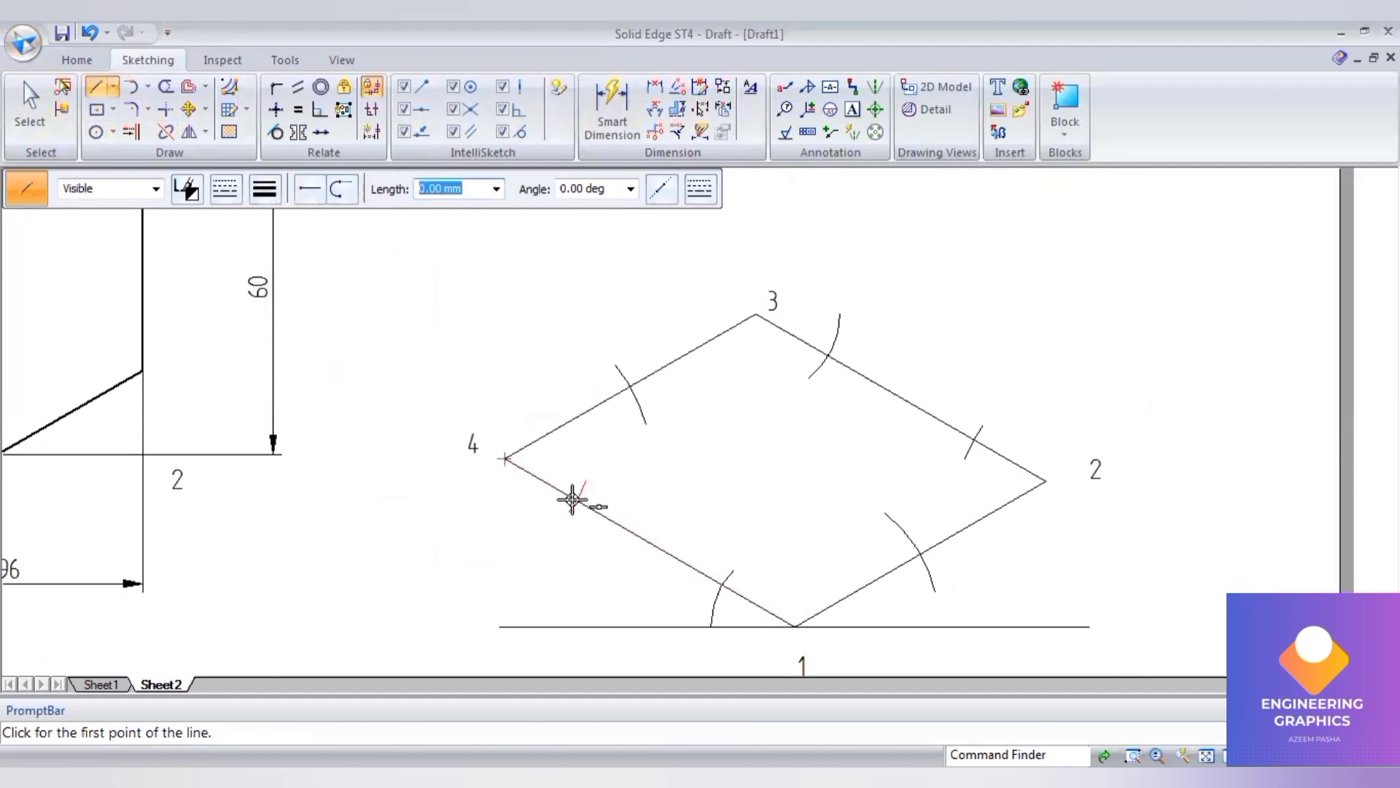
left_click(577, 498)
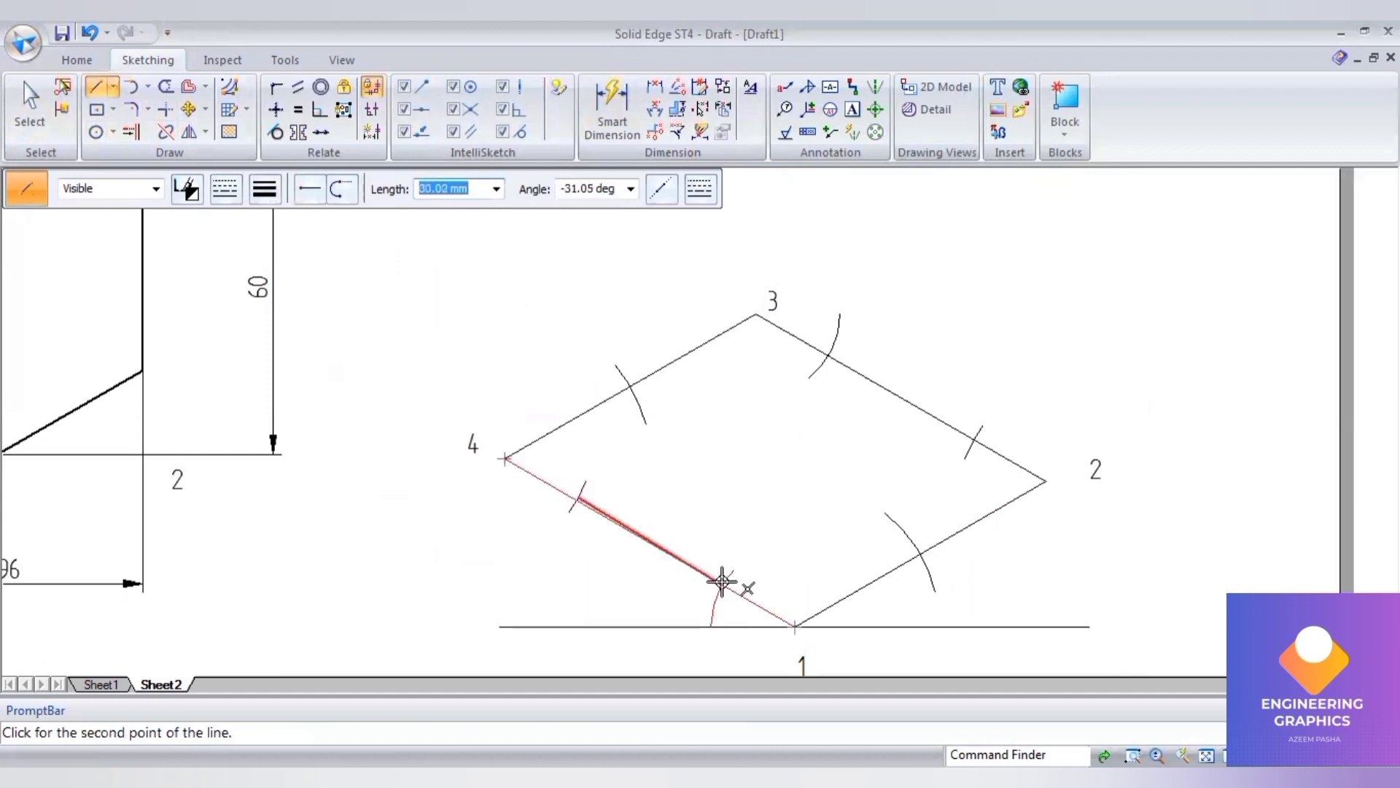
left_click(722, 582)
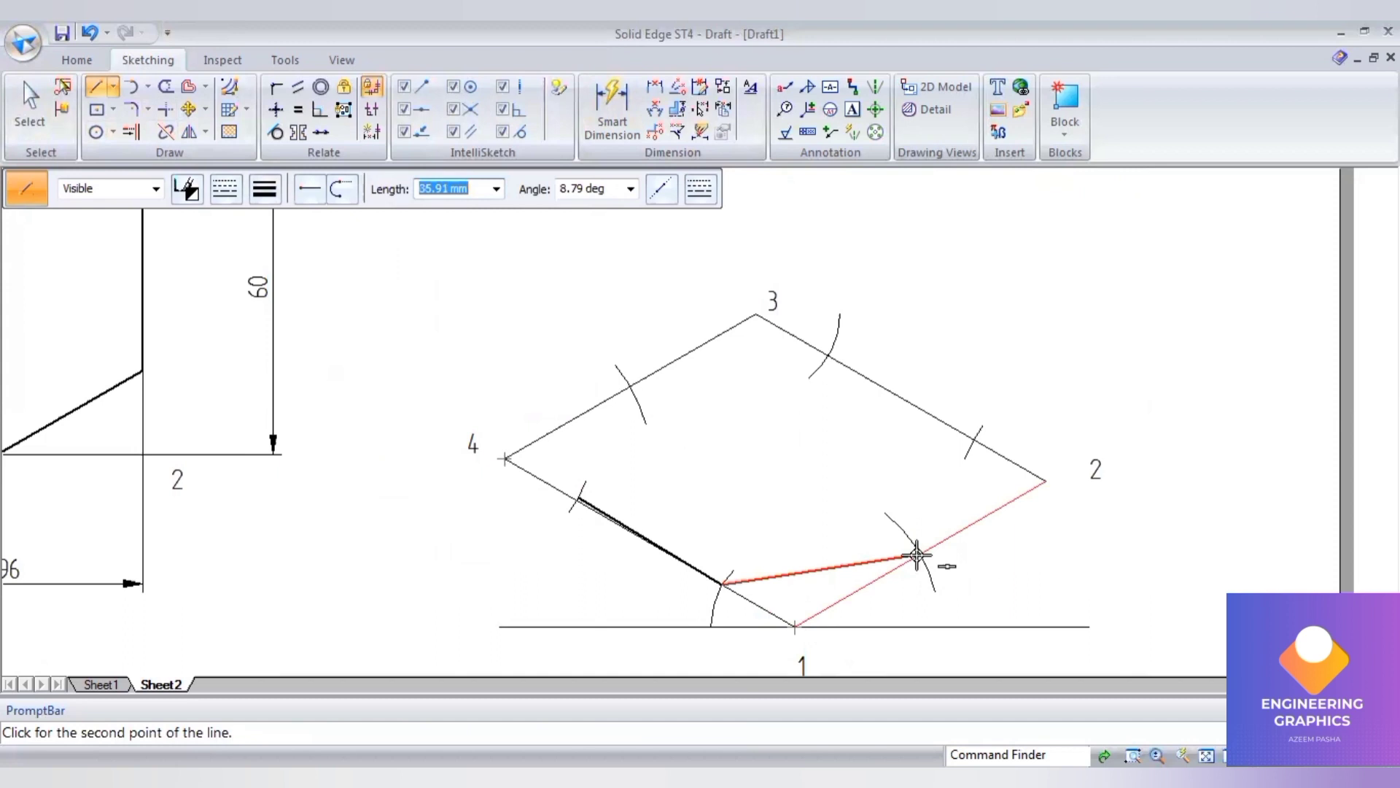
Continue the thick line through the arc marks on edges 1-2, 2-3 and 3-4, closing the isometric hexagon at its starting point.
left_click(918, 555)
left_click(973, 440)
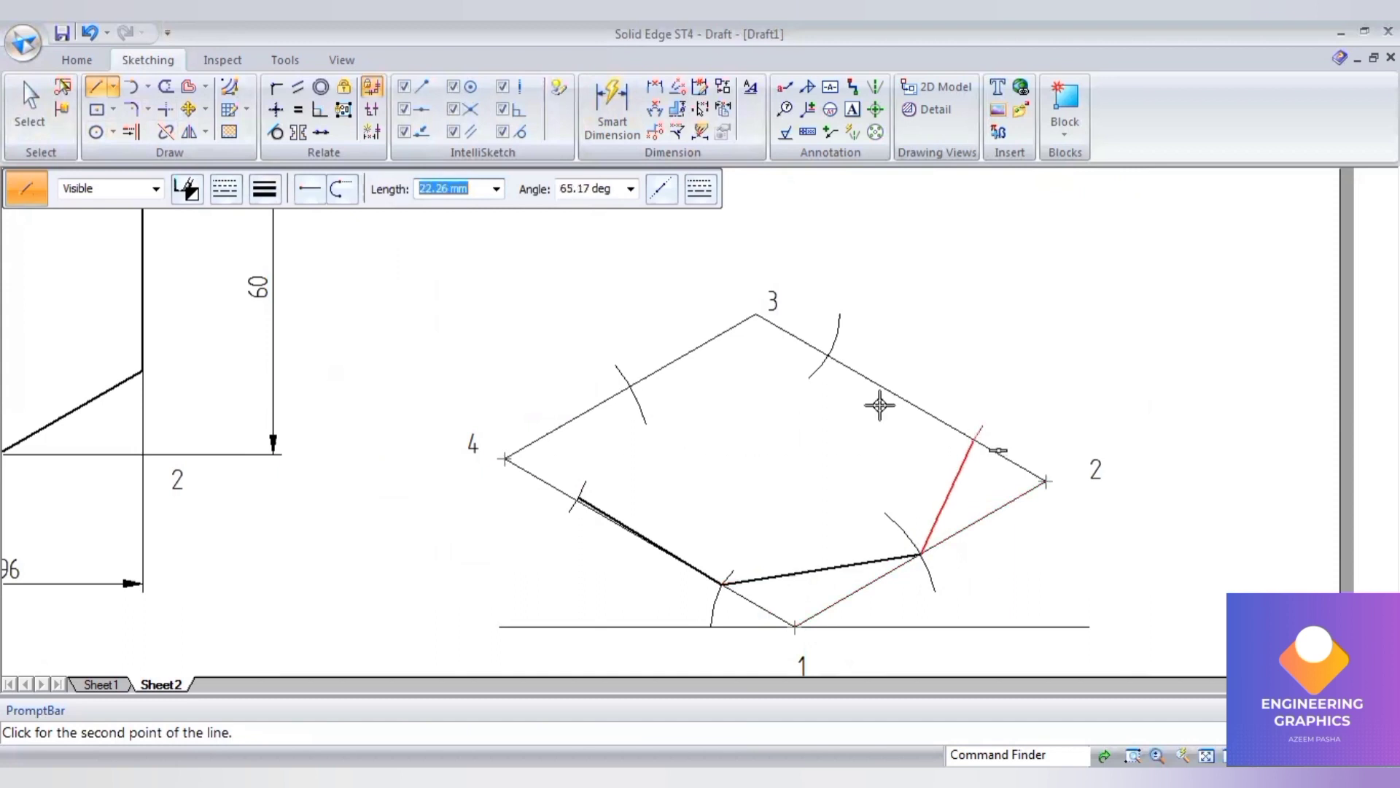
left_click(828, 359)
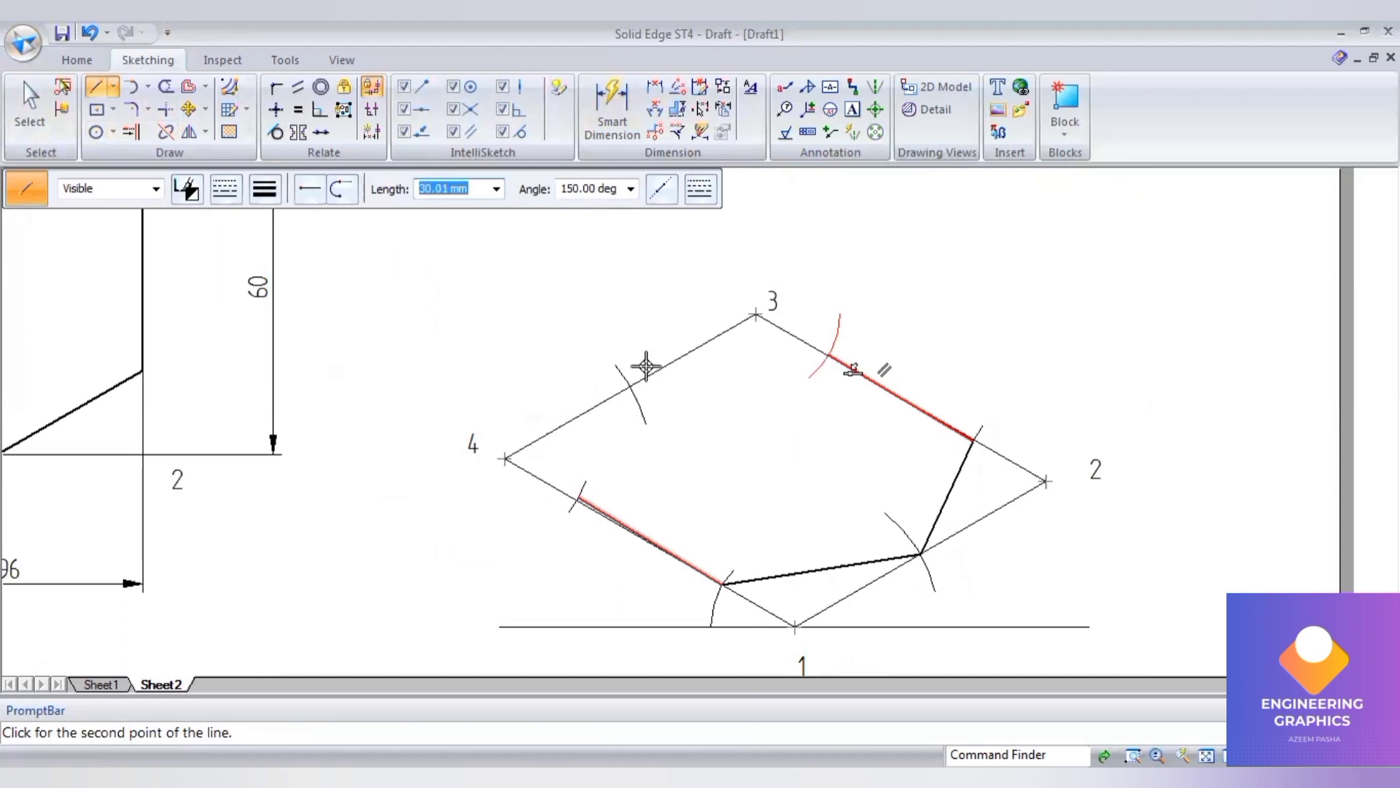
left_click(628, 386)
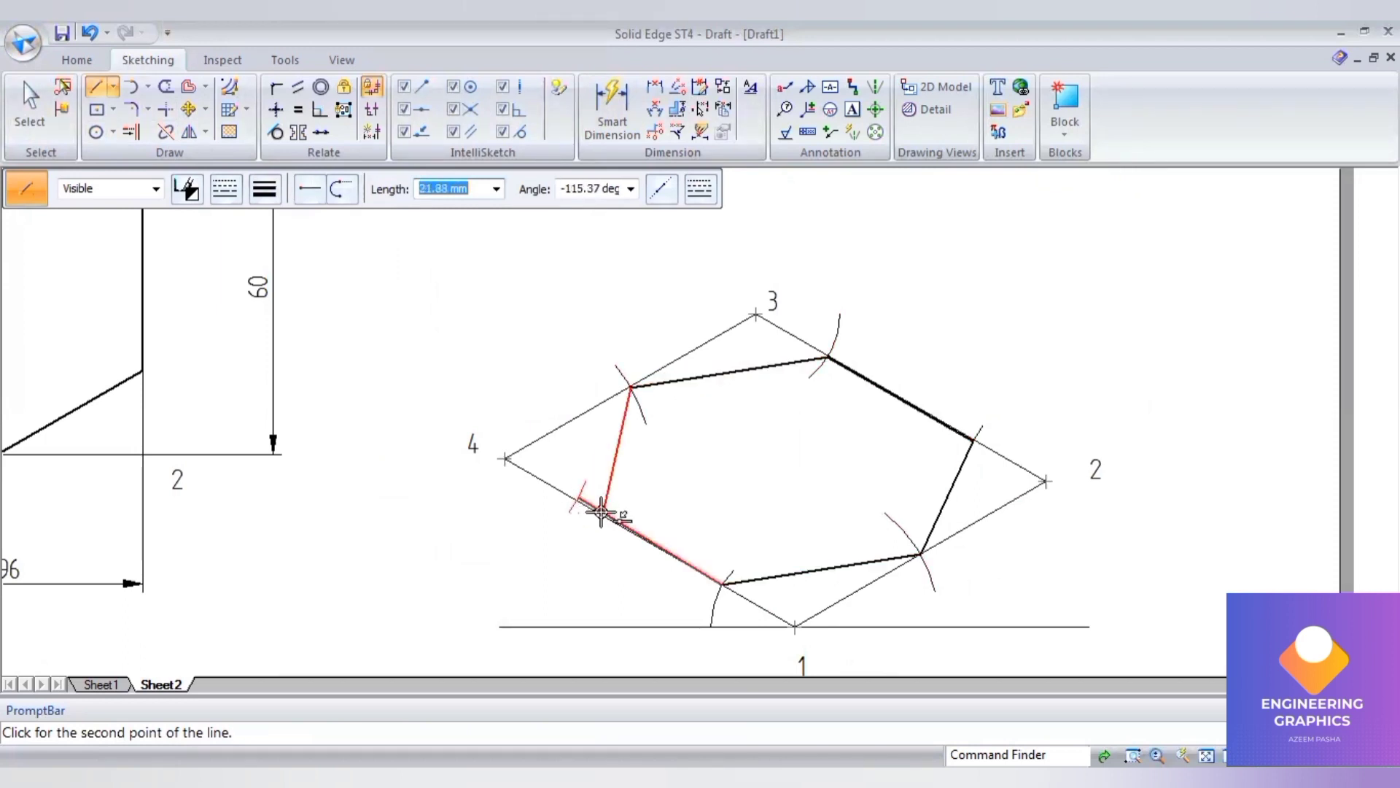
left_click(573, 499)
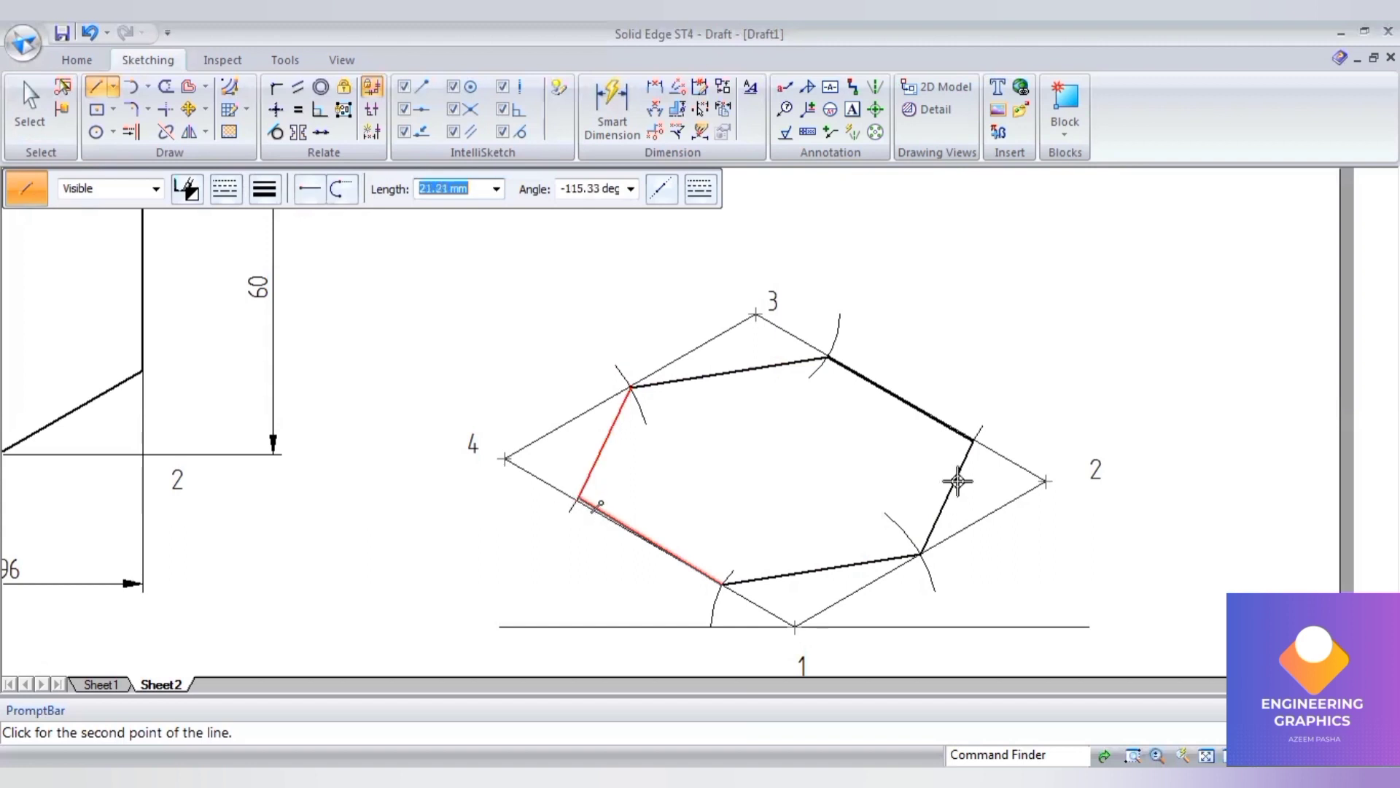
scroll(916, 488, "up", 3)
scroll(916, 488, "down", 3)
key("Escape")
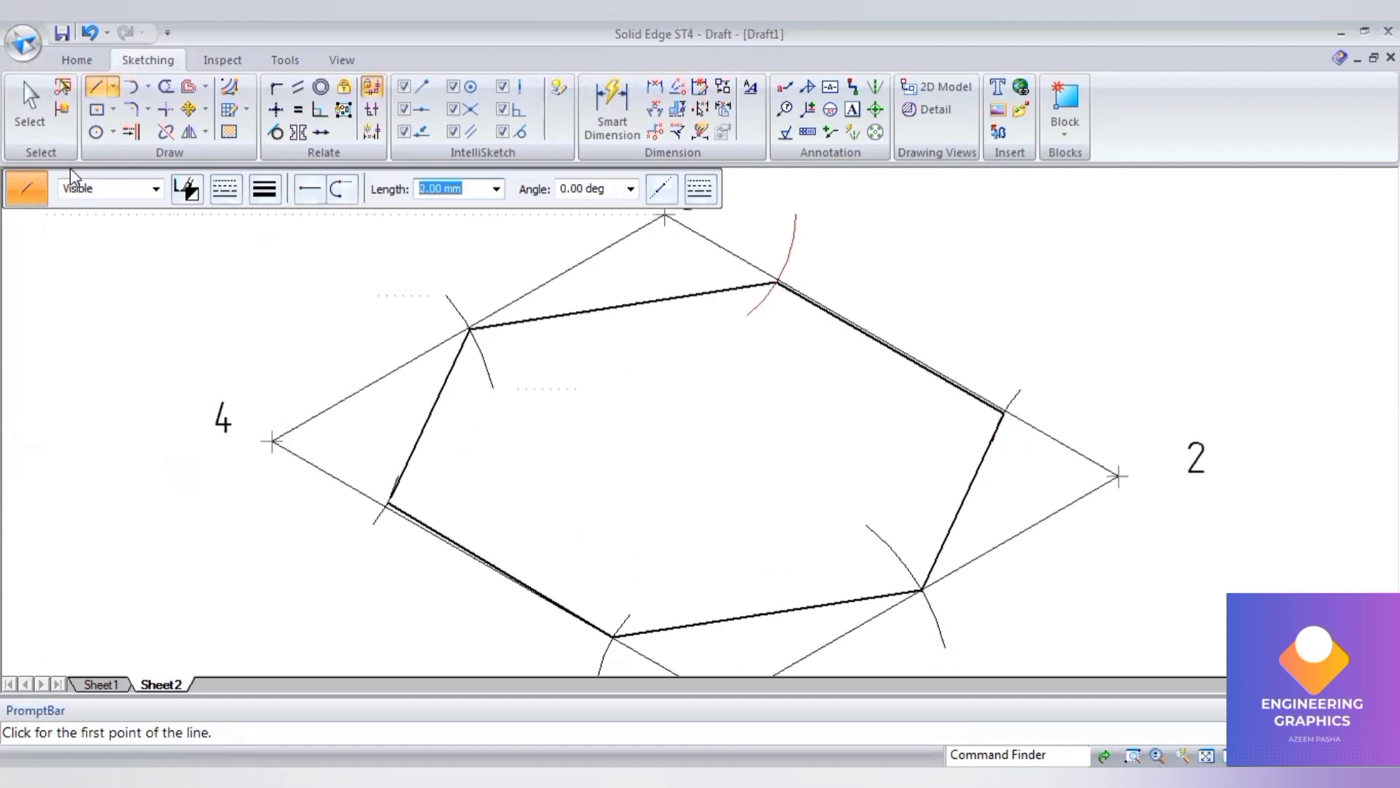
Delete the thick line along edge 1-4 and redraw it about 30 mm long between the edge's two arc marks.
left_click(43, 115)
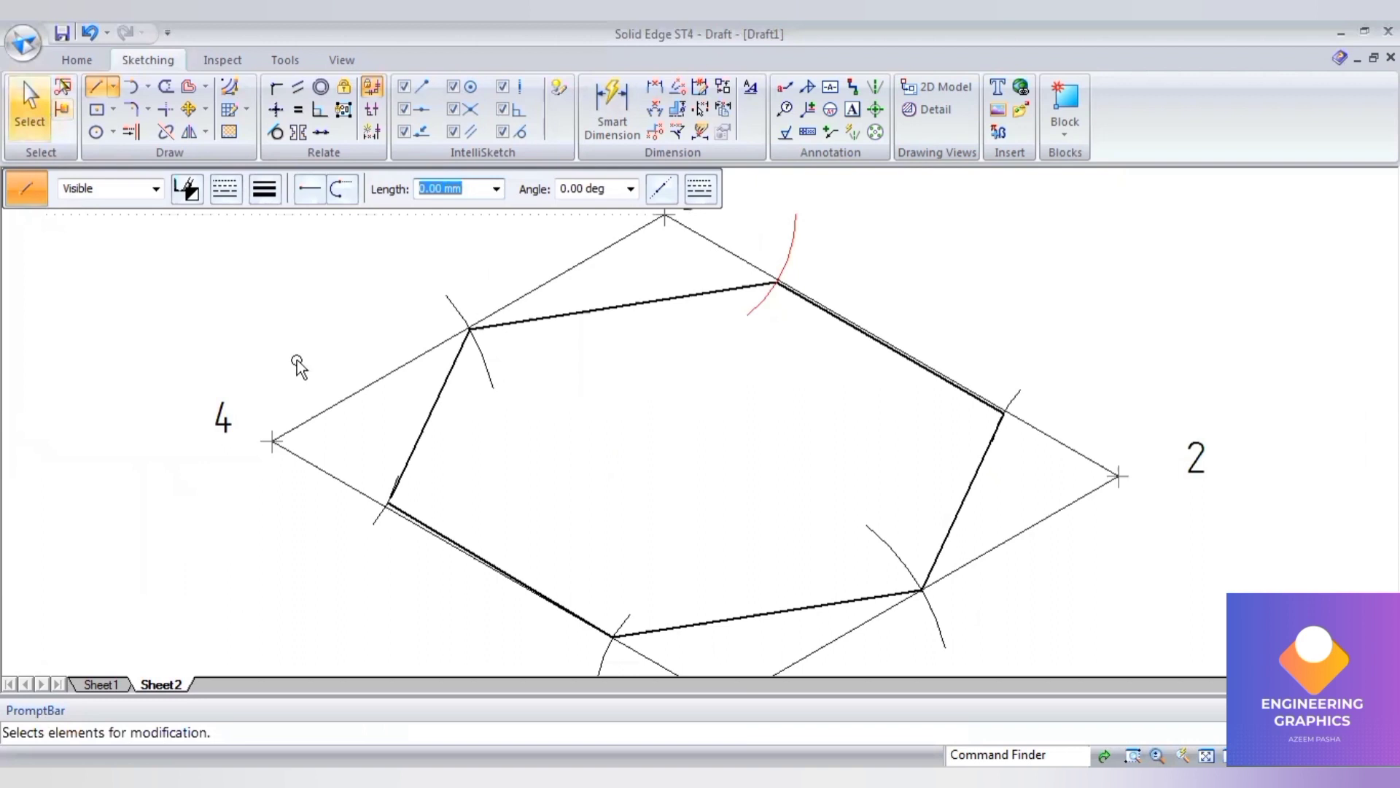
left_click(430, 531)
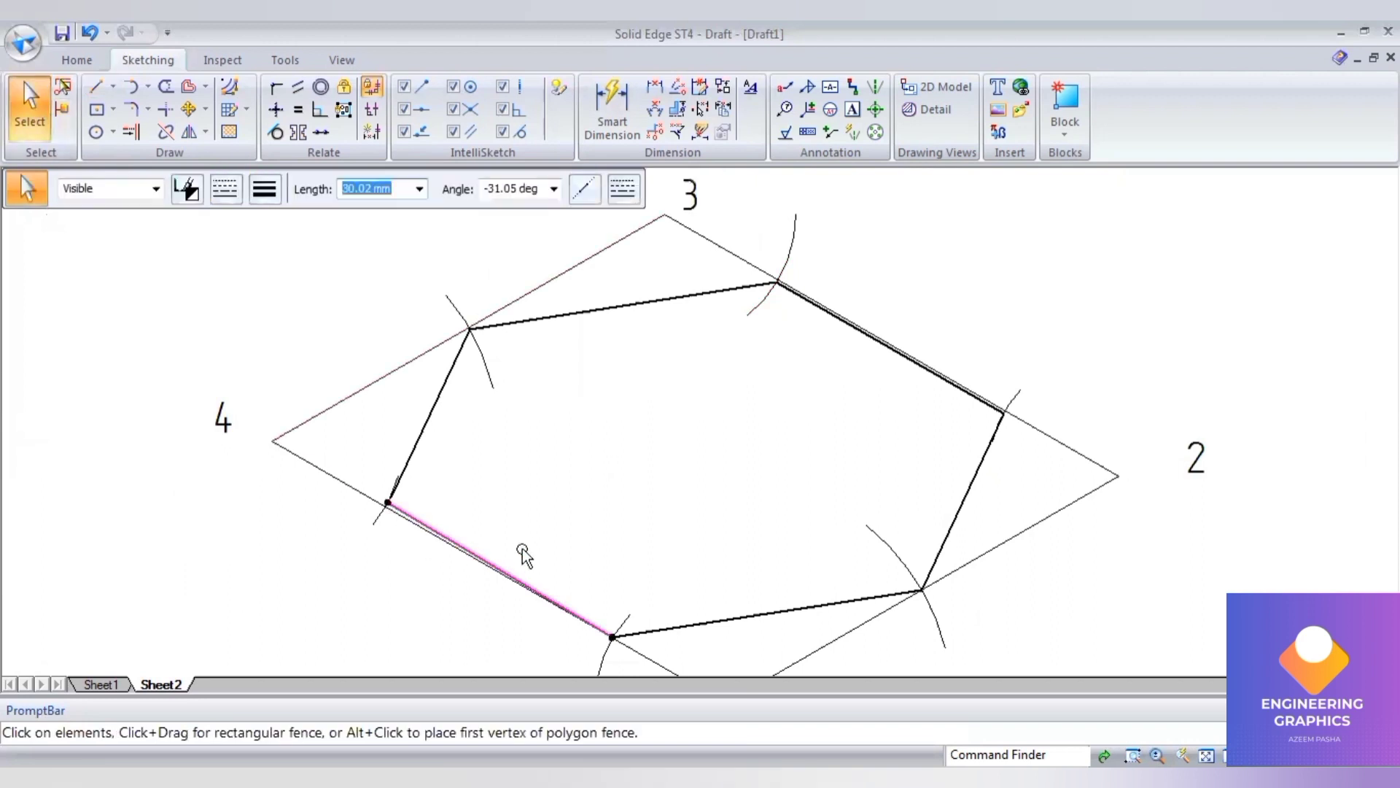
key("Delete")
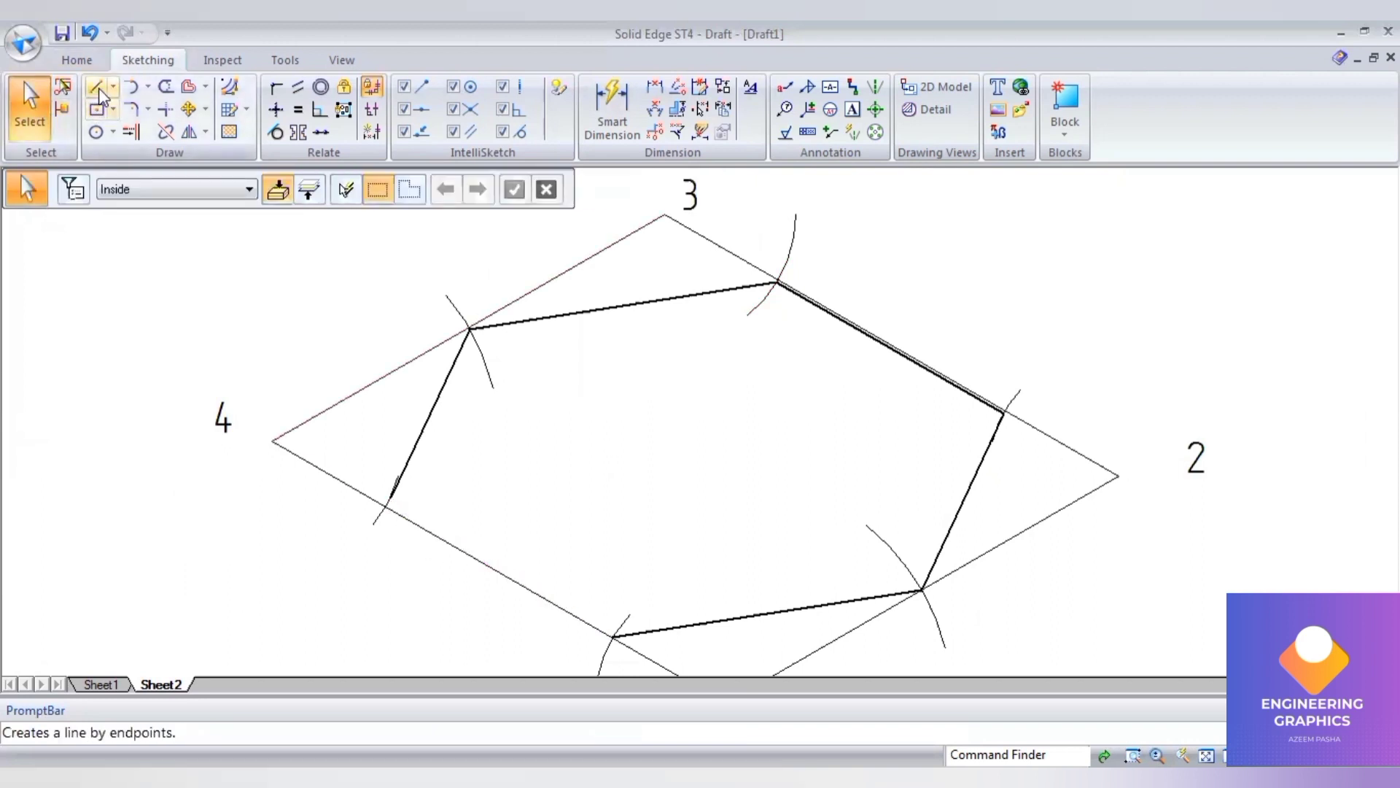
key("l")
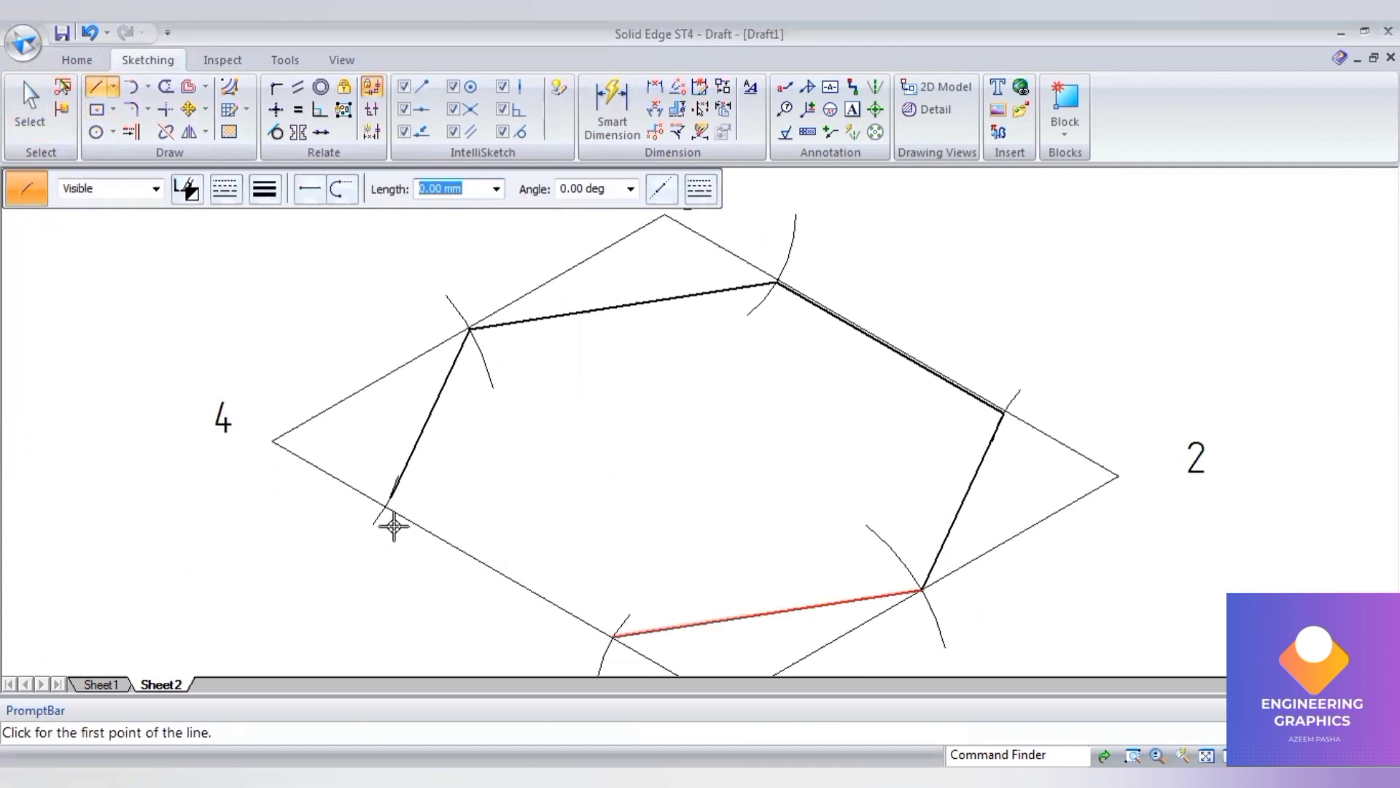
scroll(381, 505, "up", 3)
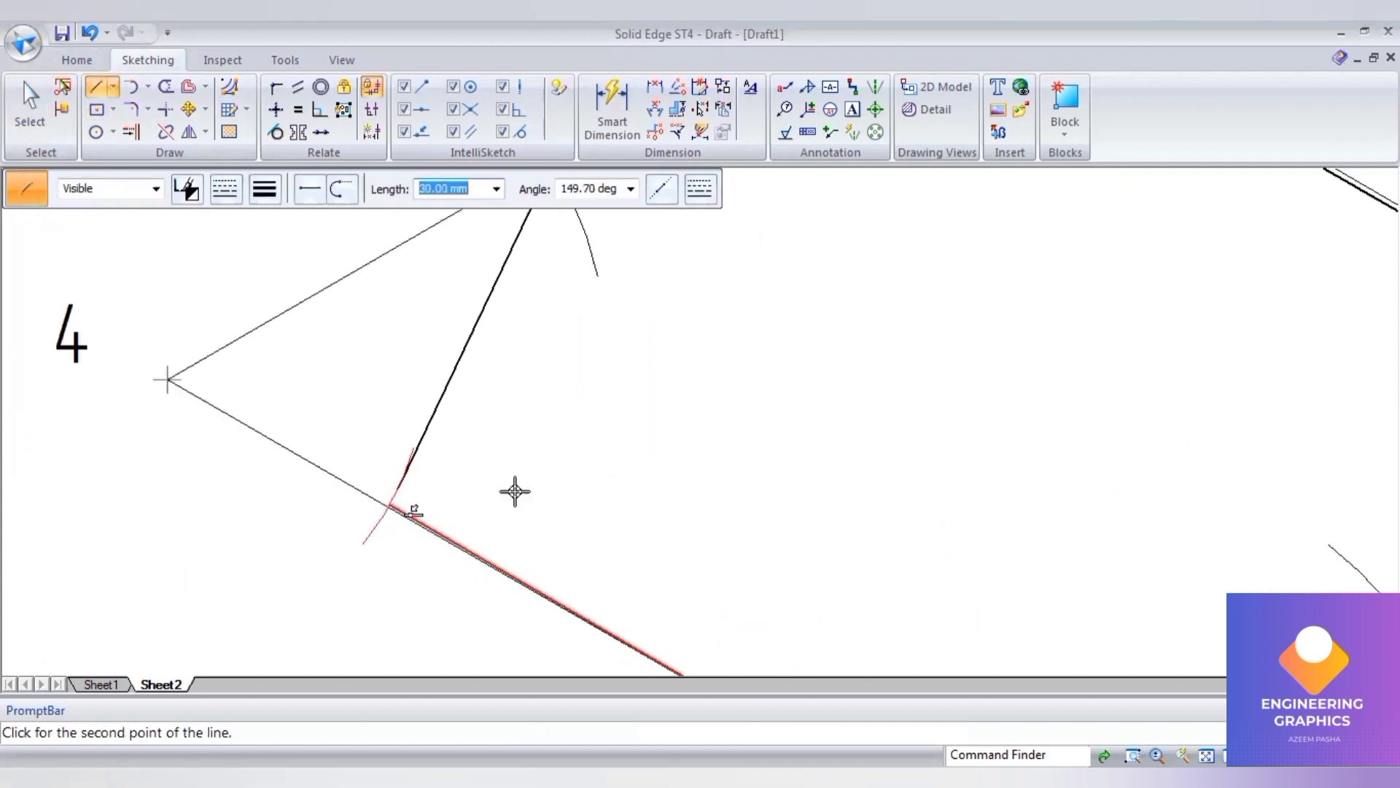
left_click(397, 505)
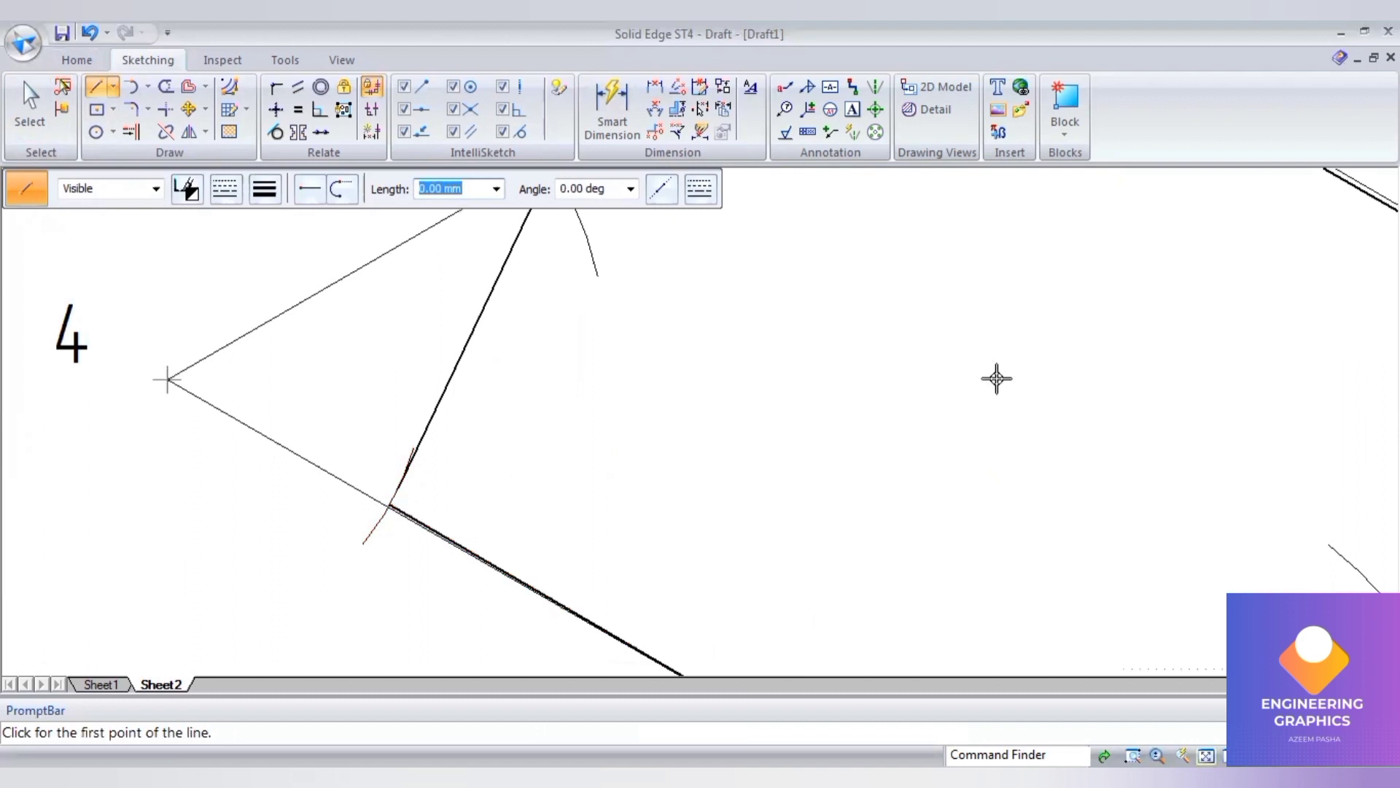
Try to draw a 60 mm line upward from the hexagon vertex on edge 1-4 nearest corner 4.
scroll(554, 528, "down", 3)
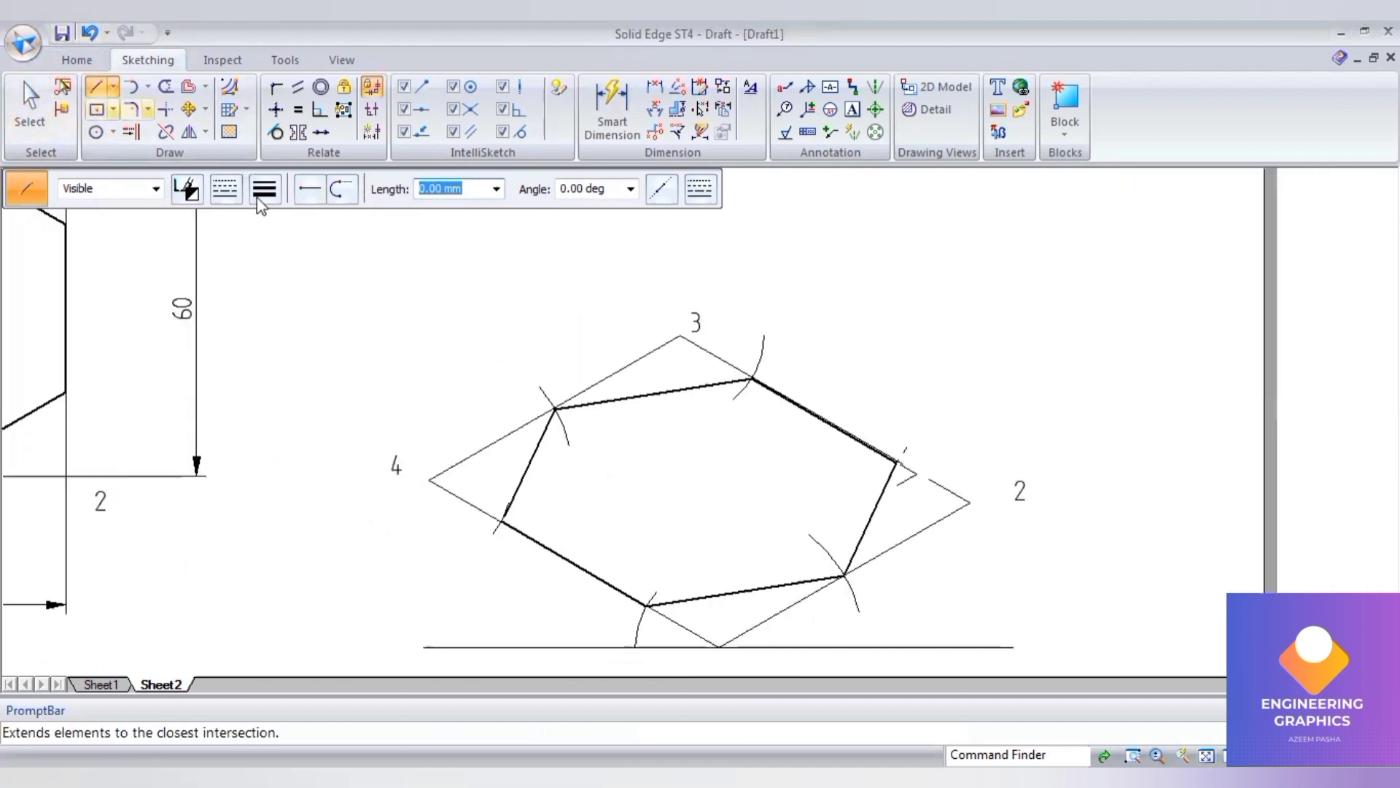
left_click(502, 520)
type("6")
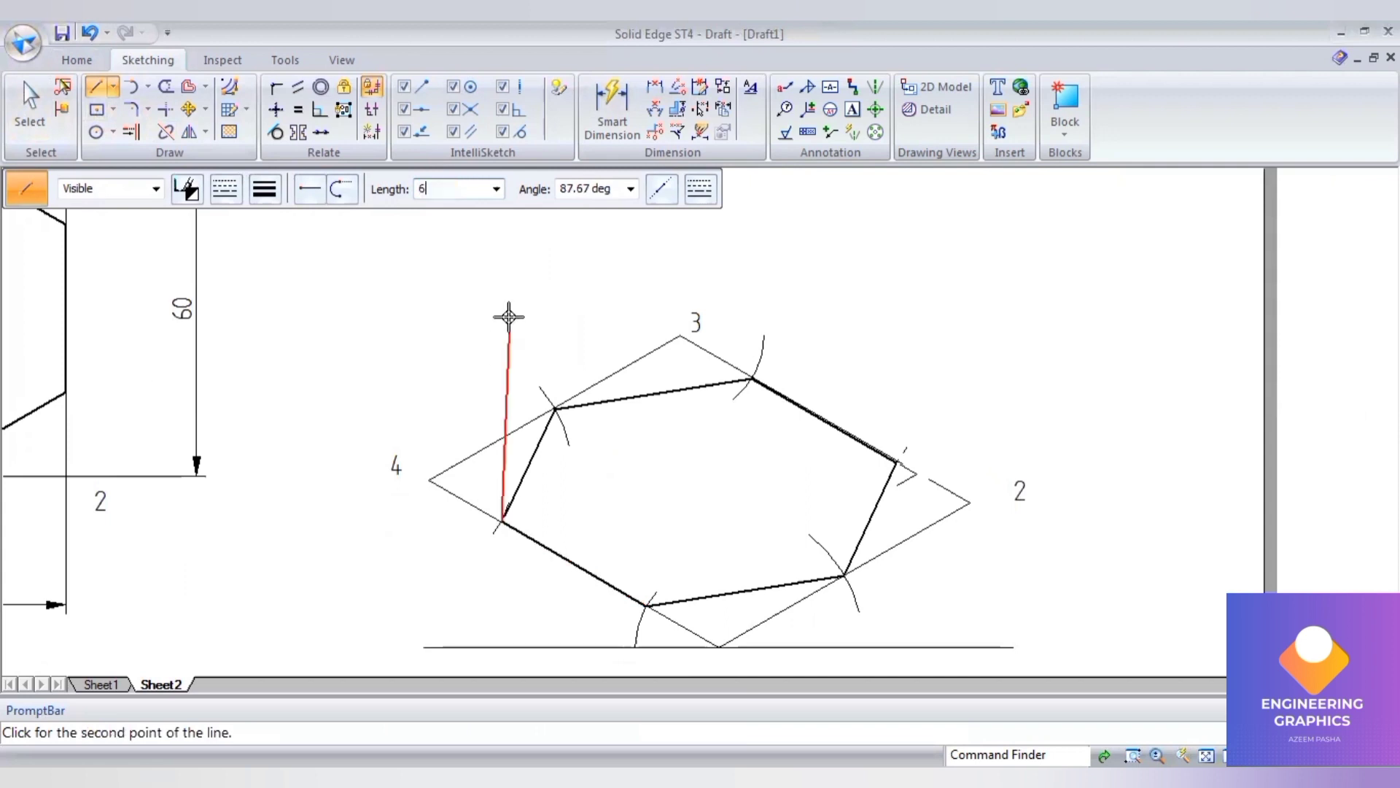
type("0")
key("Tab")
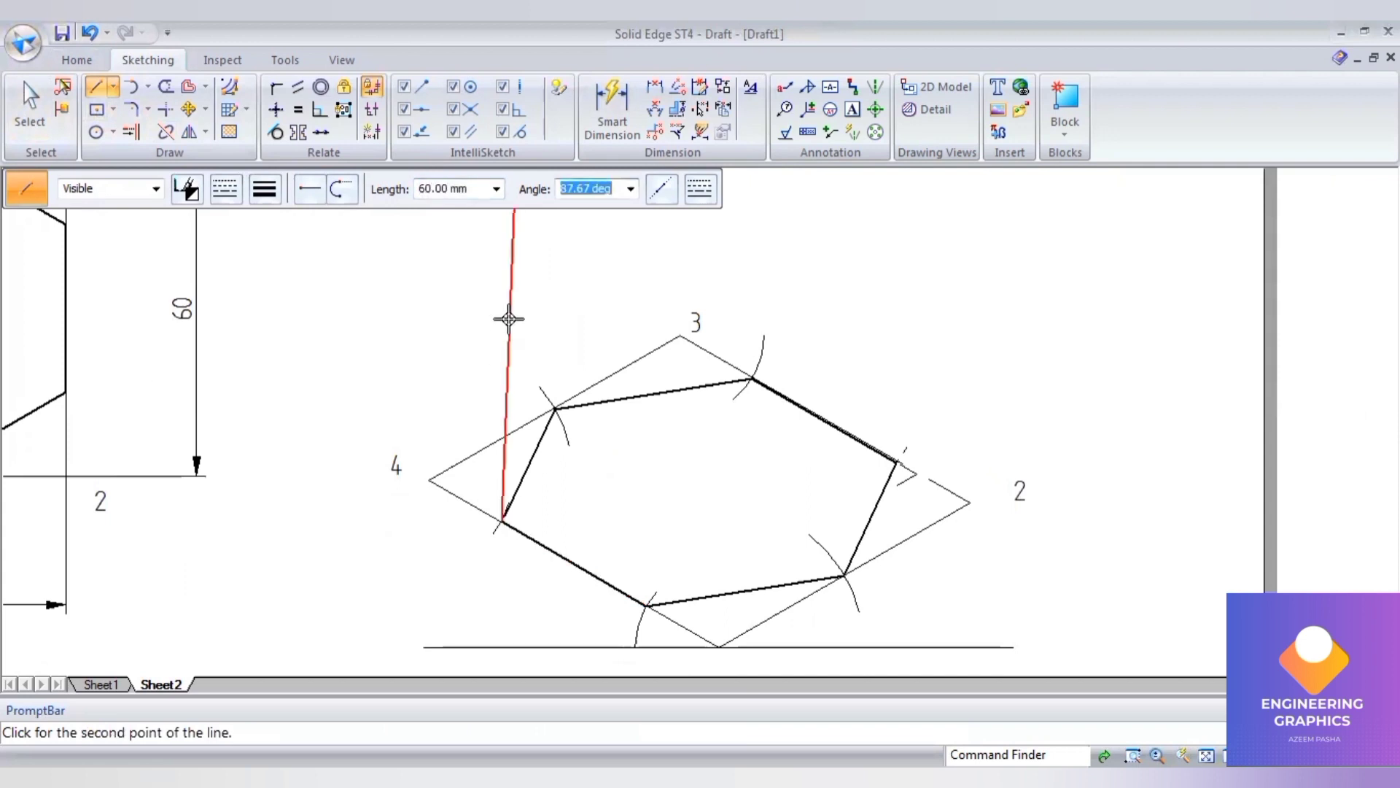
key("Return")
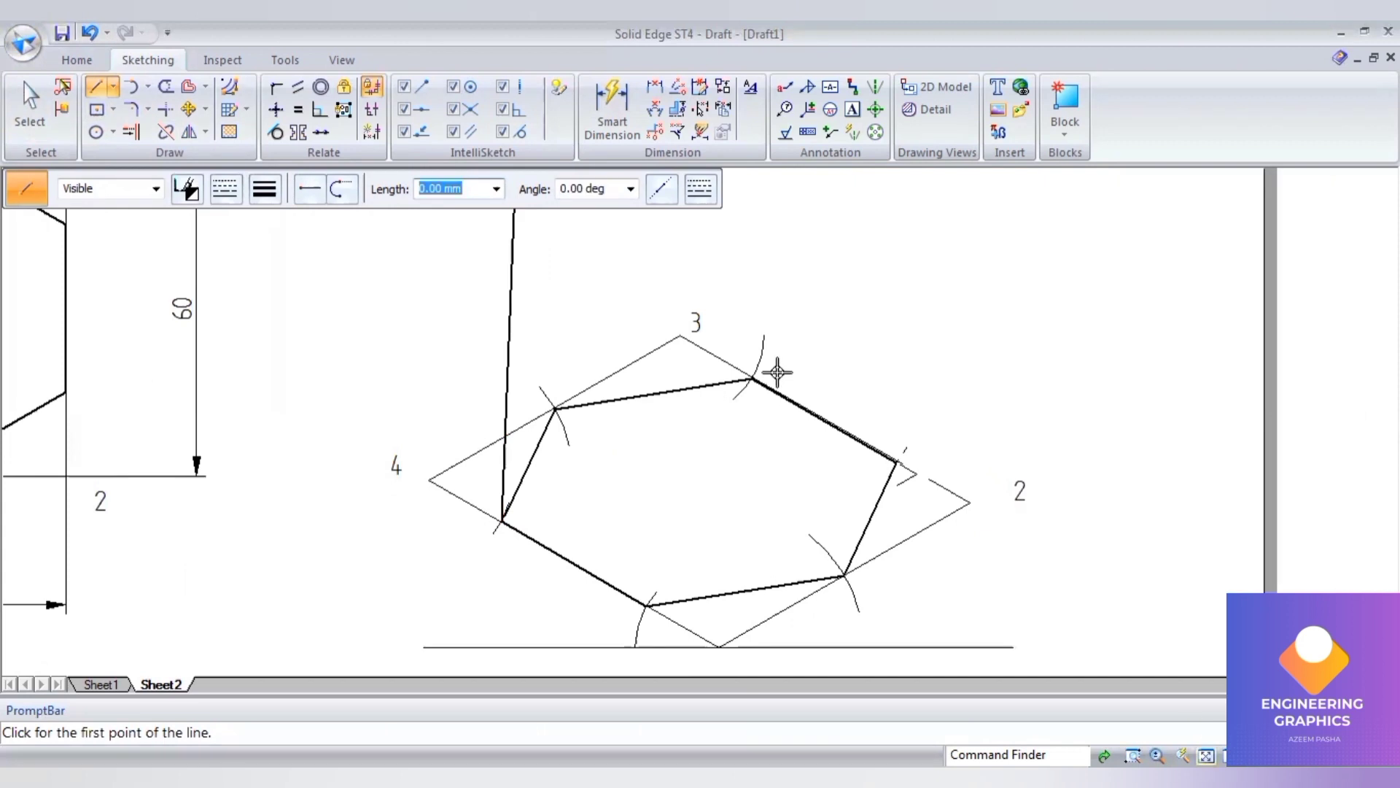
Delete the slightly slanted 60 mm line standing on the hexagon vertex nearest corner 4.
key("ctrl+f")
left_click(30, 100)
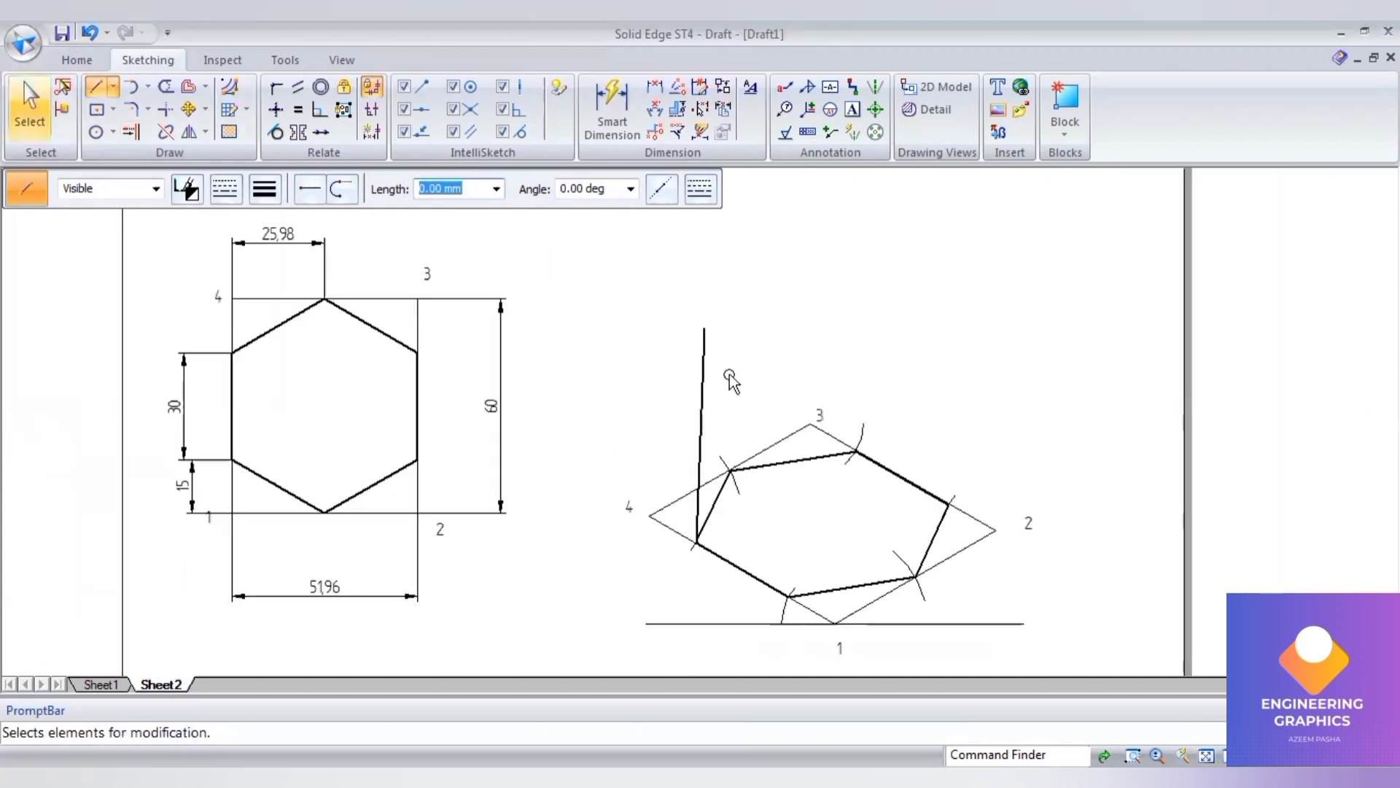
left_click(703, 393)
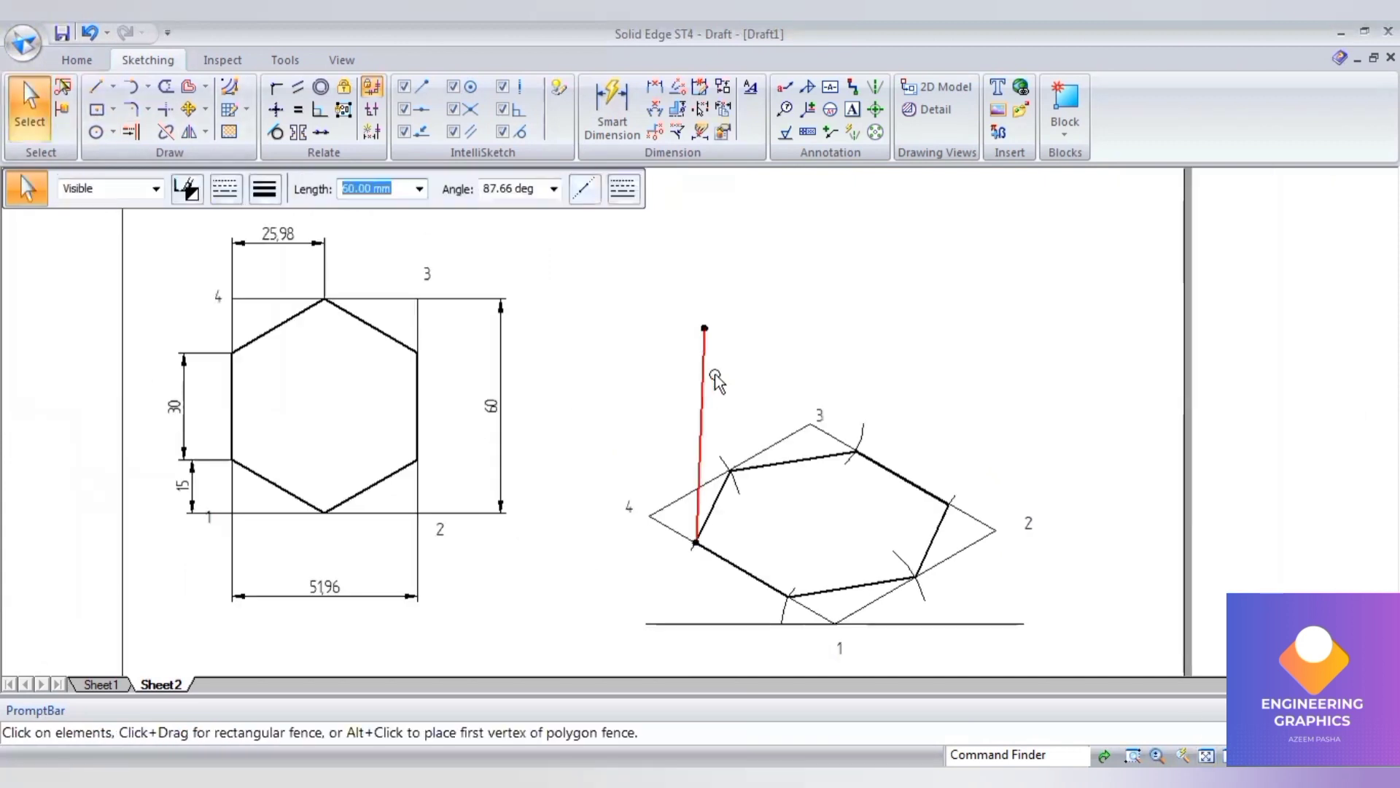
key("Delete")
Draw a 60 mm vertical line upward from the hexagon vertex on edge 1-4 nearest corner 4.
left_click(95, 86)
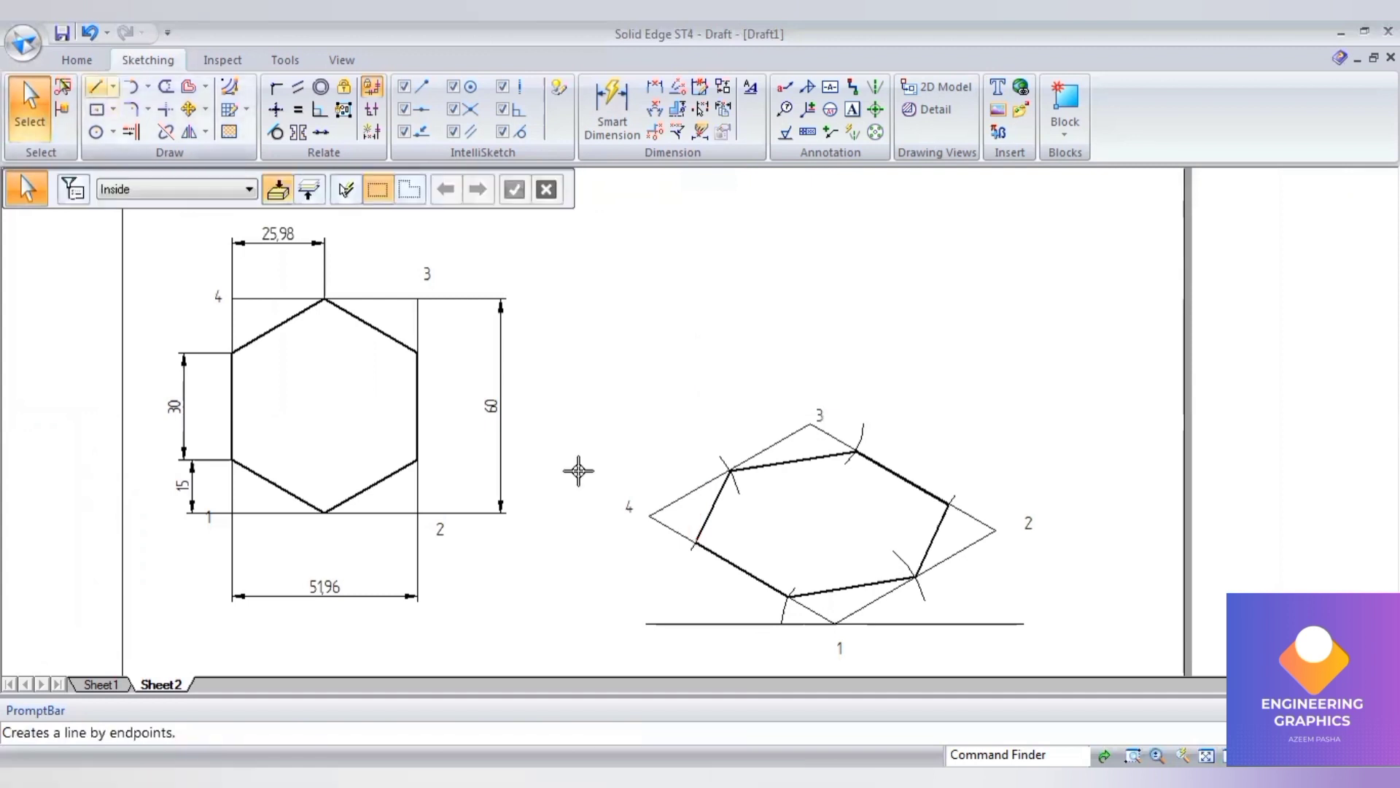
left_click(696, 539)
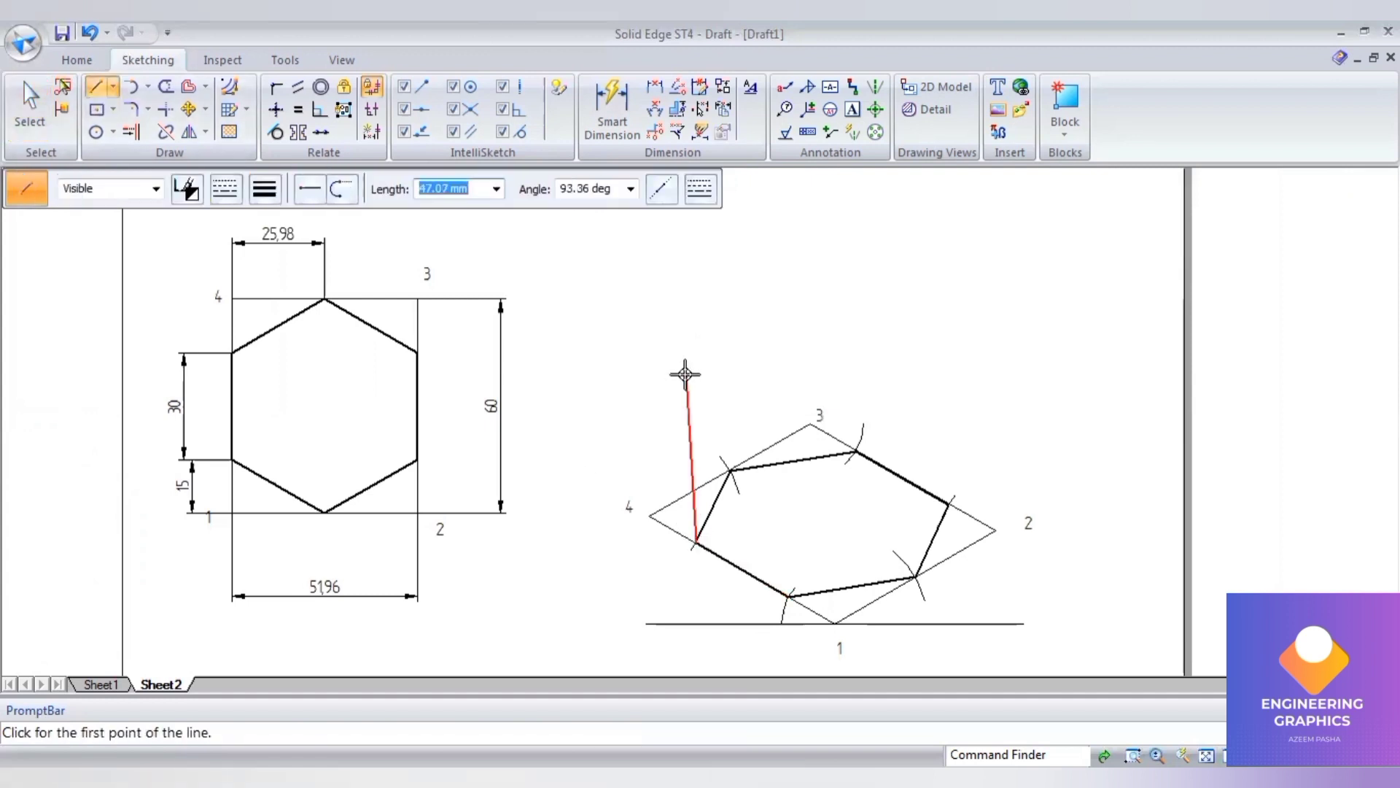
type("60")
key("Tab")
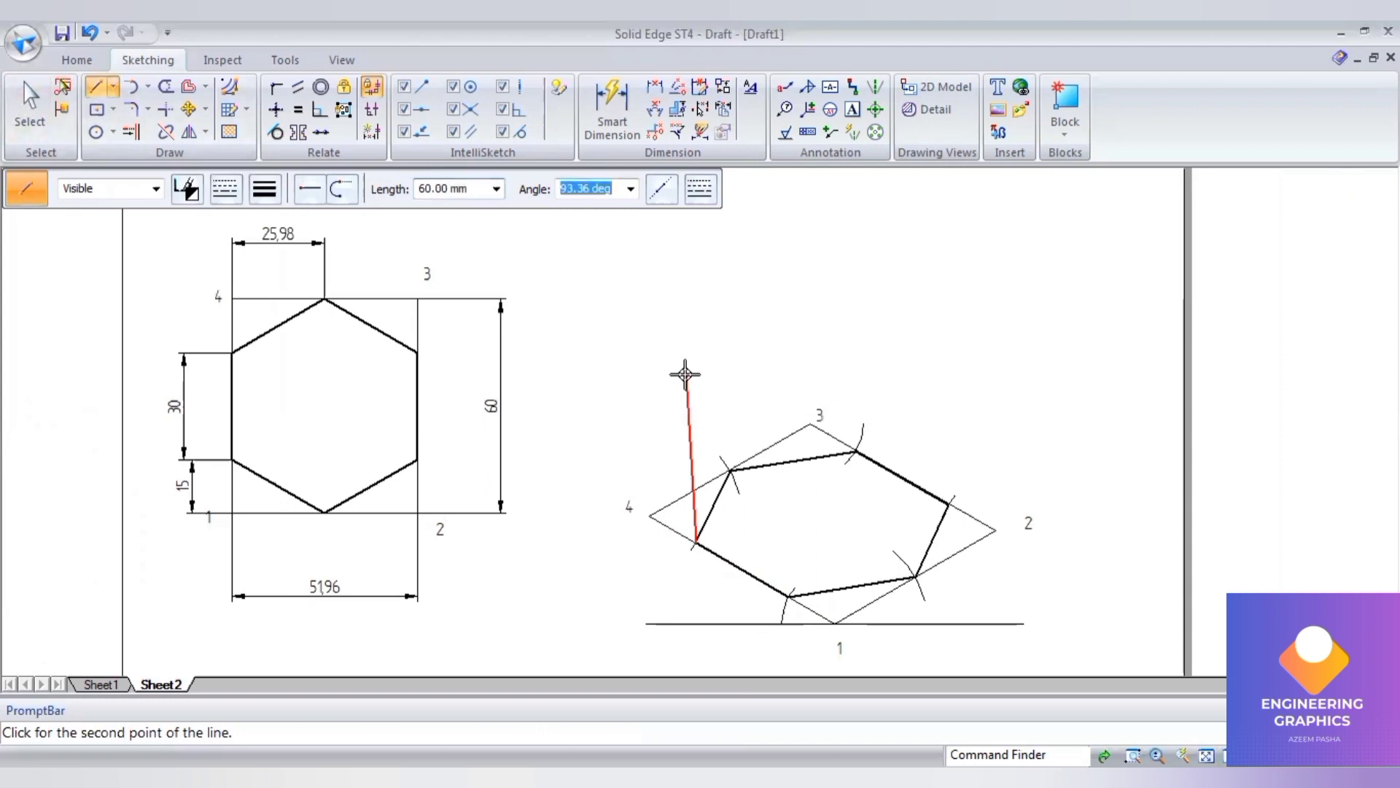
left_click(735, 375)
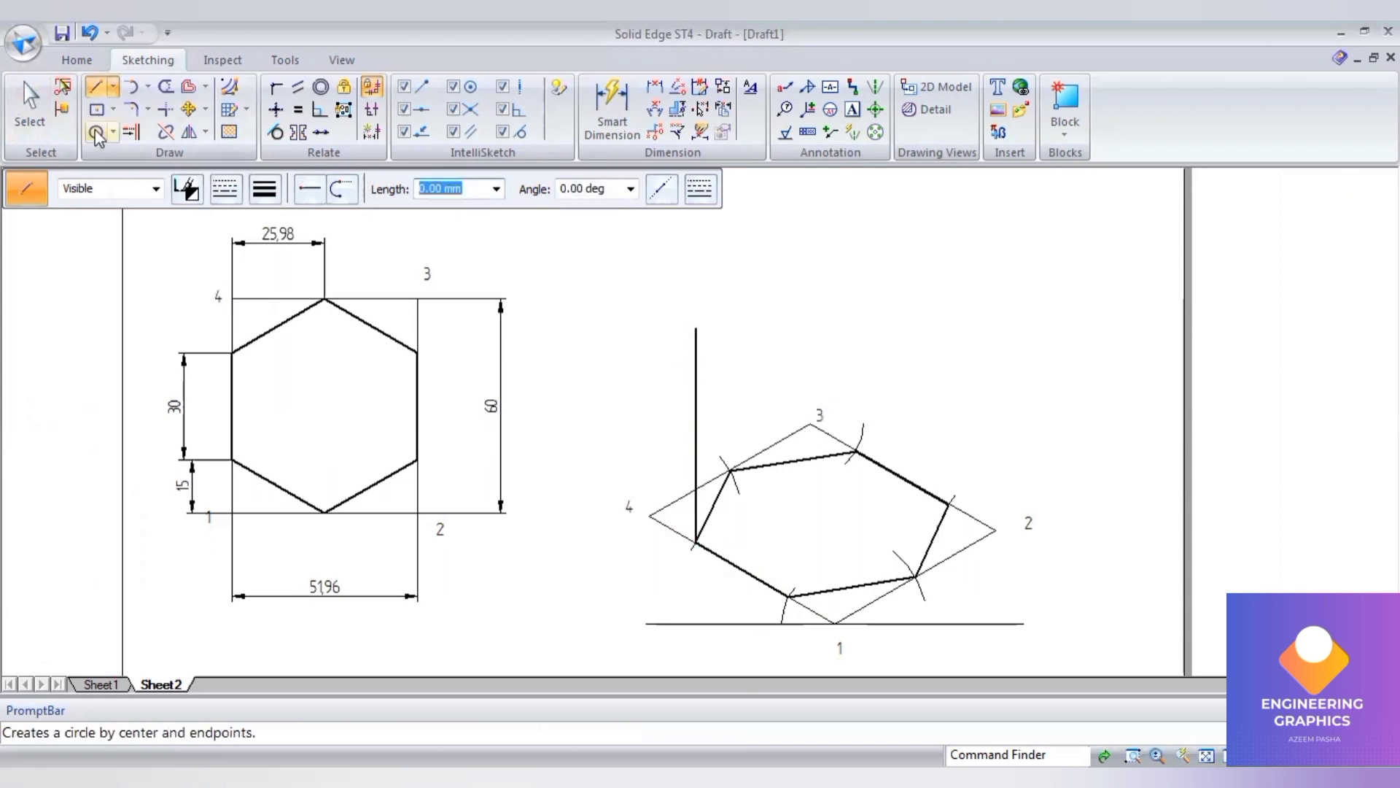
Copy the 60 mm vertical line from its lower end to each of the other five vertices of the isometric hexagon.
left_click(188, 111)
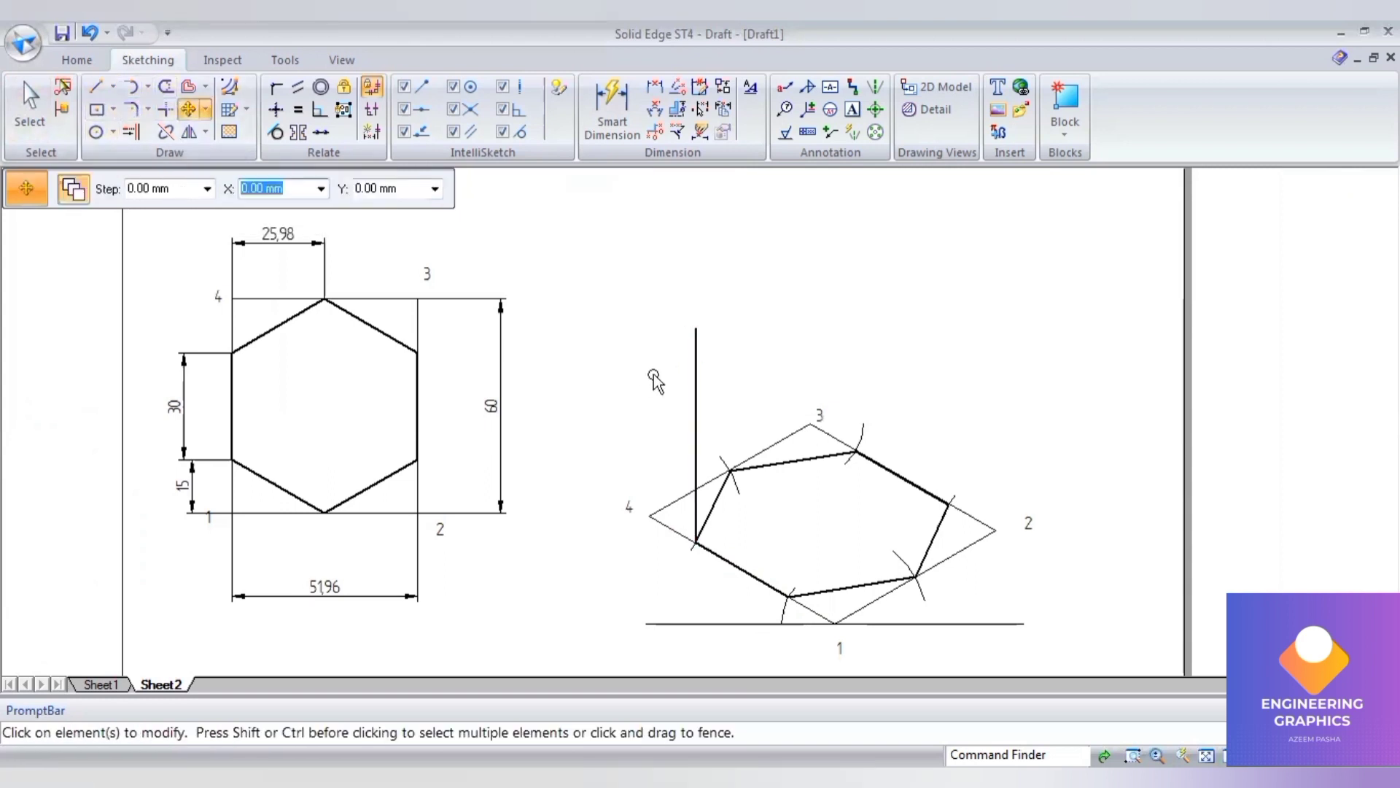
left_click(696, 507)
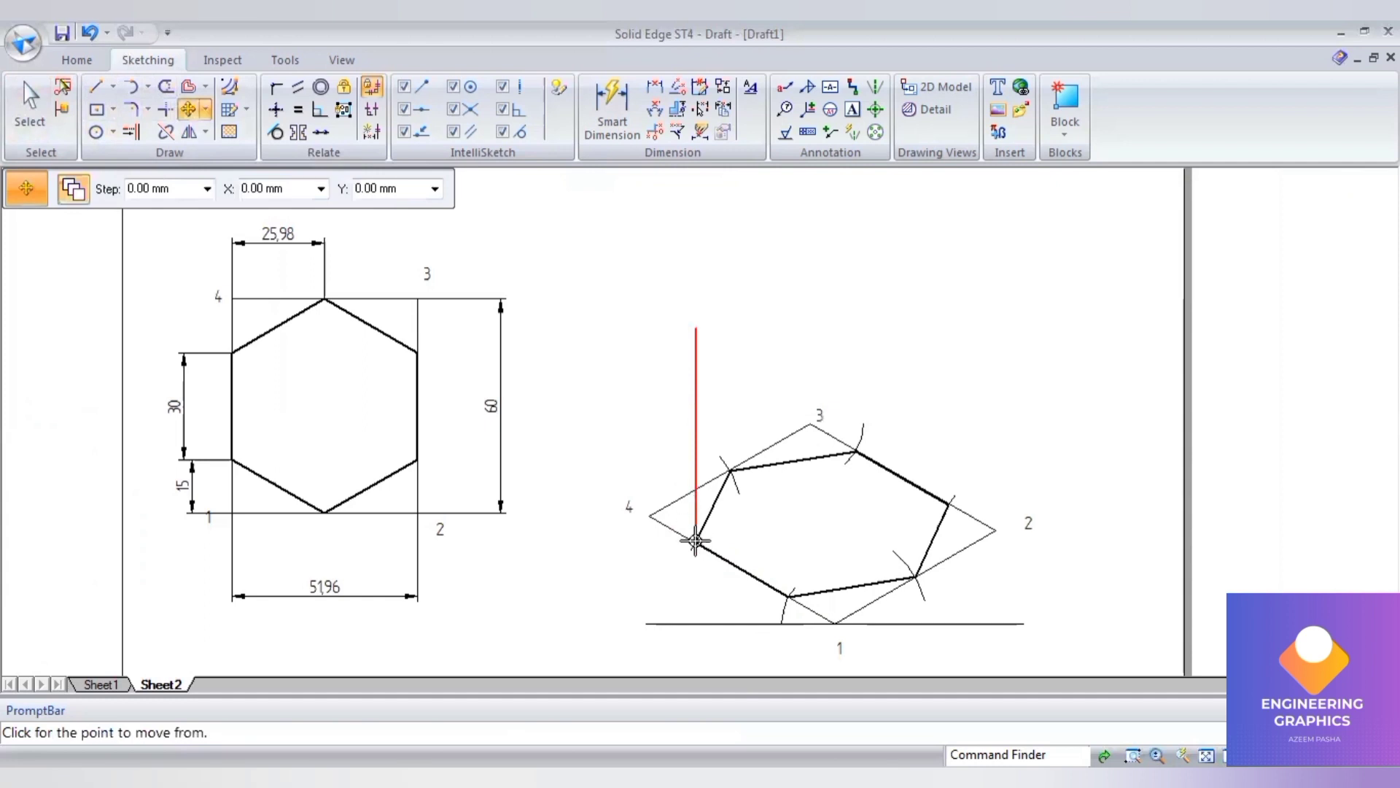
left_click(696, 540)
left_click(729, 470)
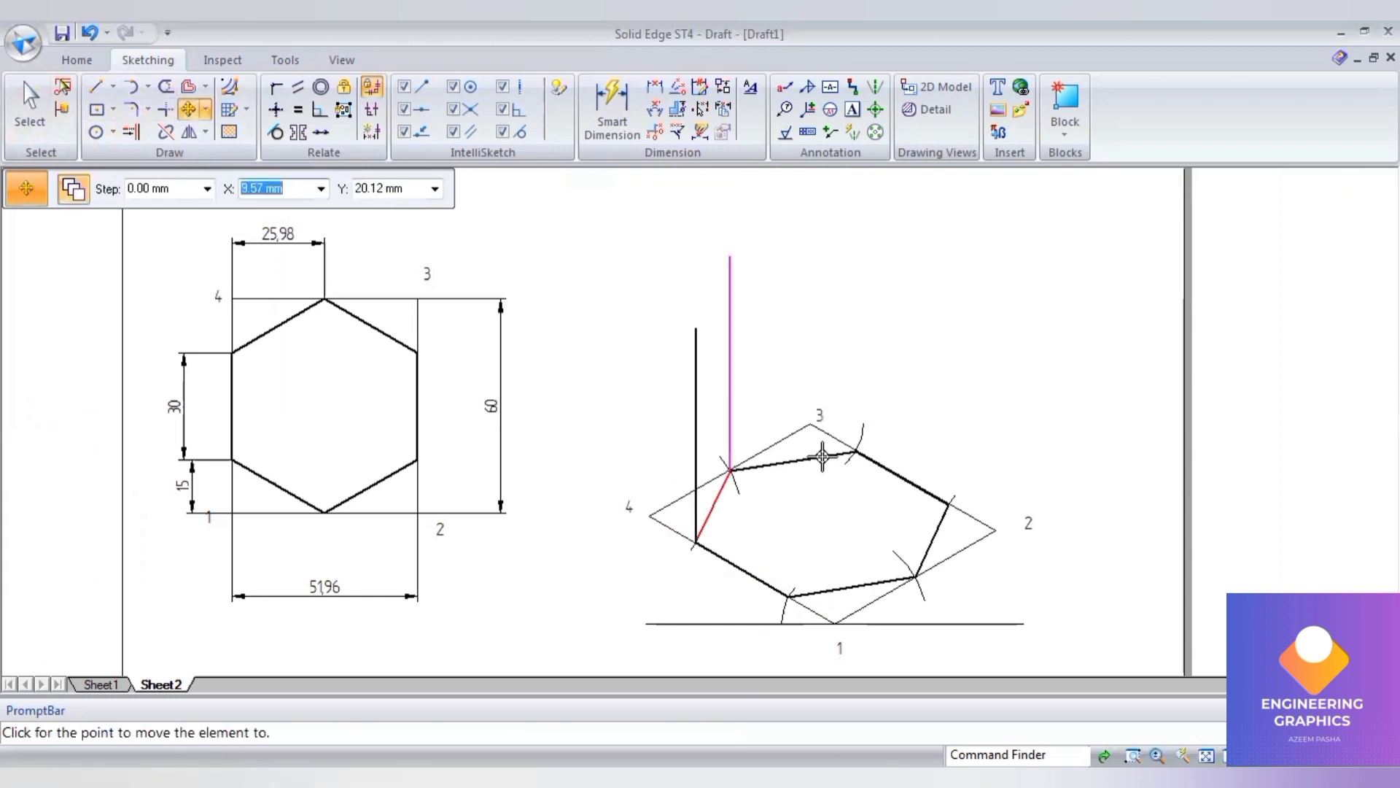
left_click(856, 453)
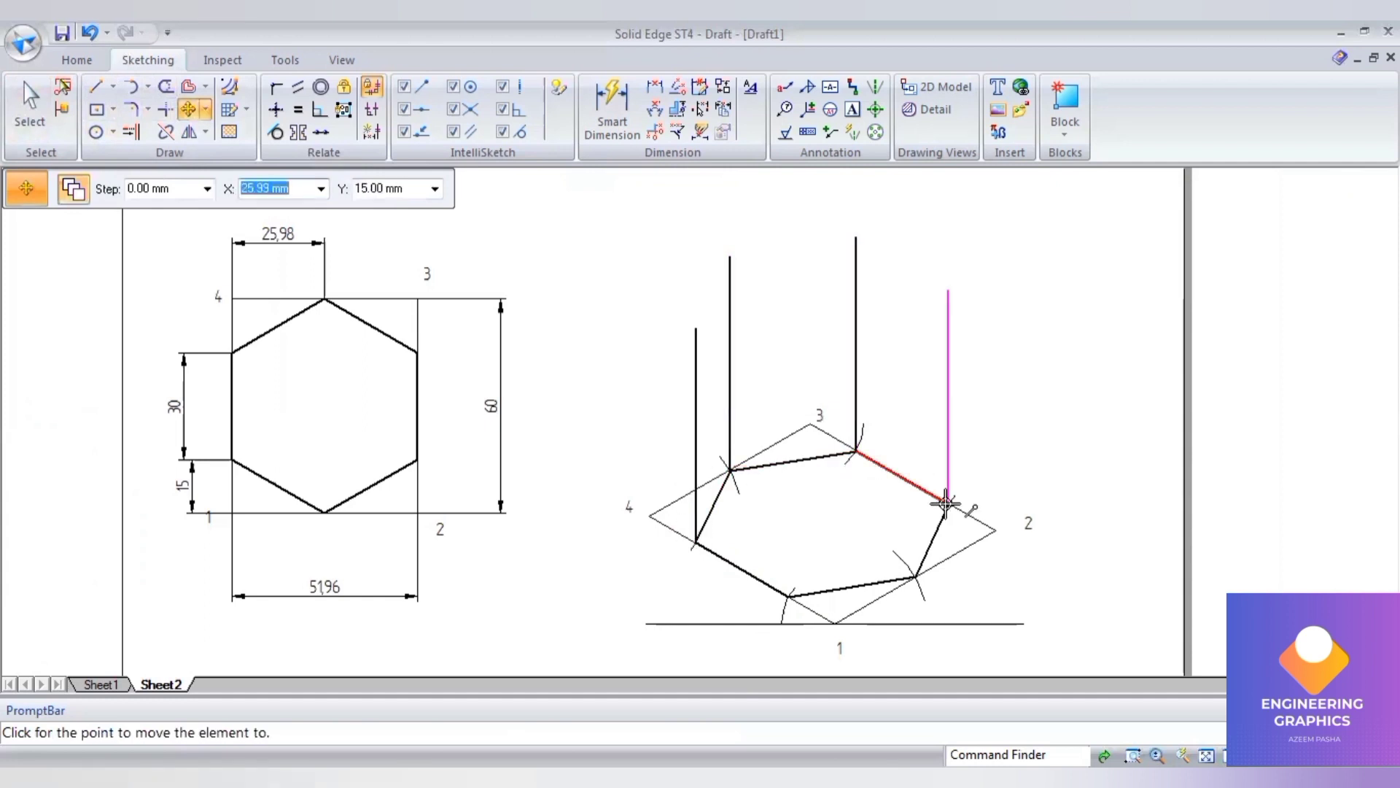
left_click(948, 503)
left_click(916, 576)
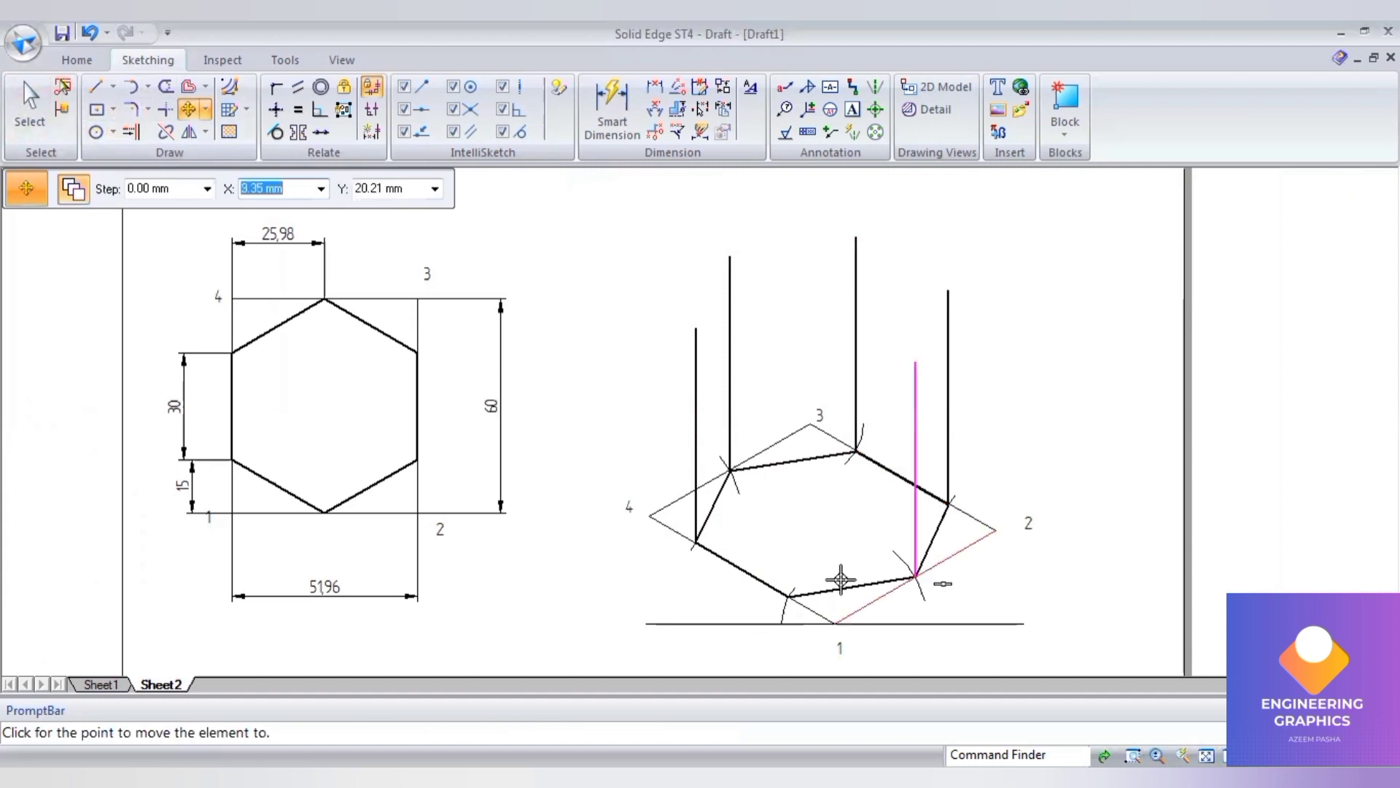
left_click(836, 532)
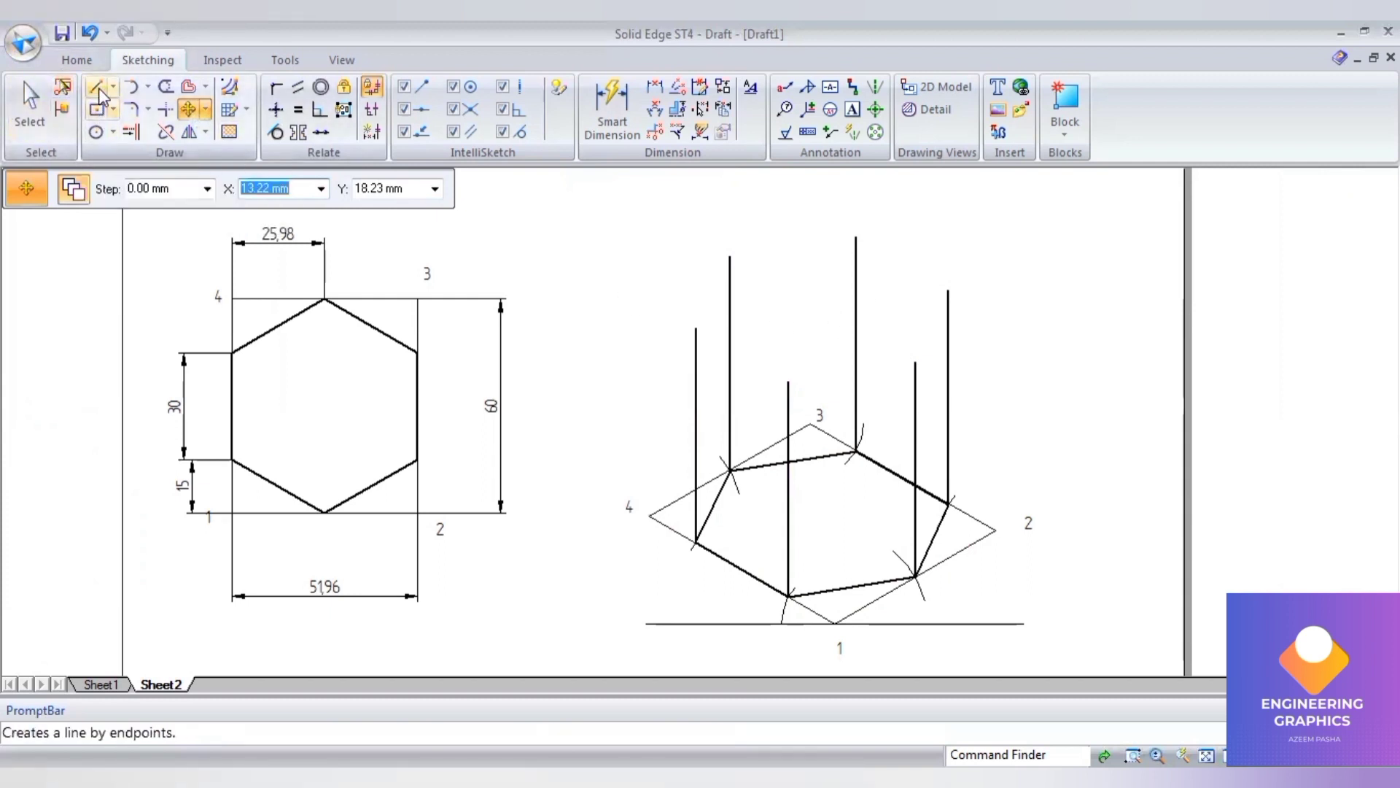
Join the upper ends of the six vertical lines with lines, closing the top hexagon of the prism.
left_click(97, 88)
left_click(697, 328)
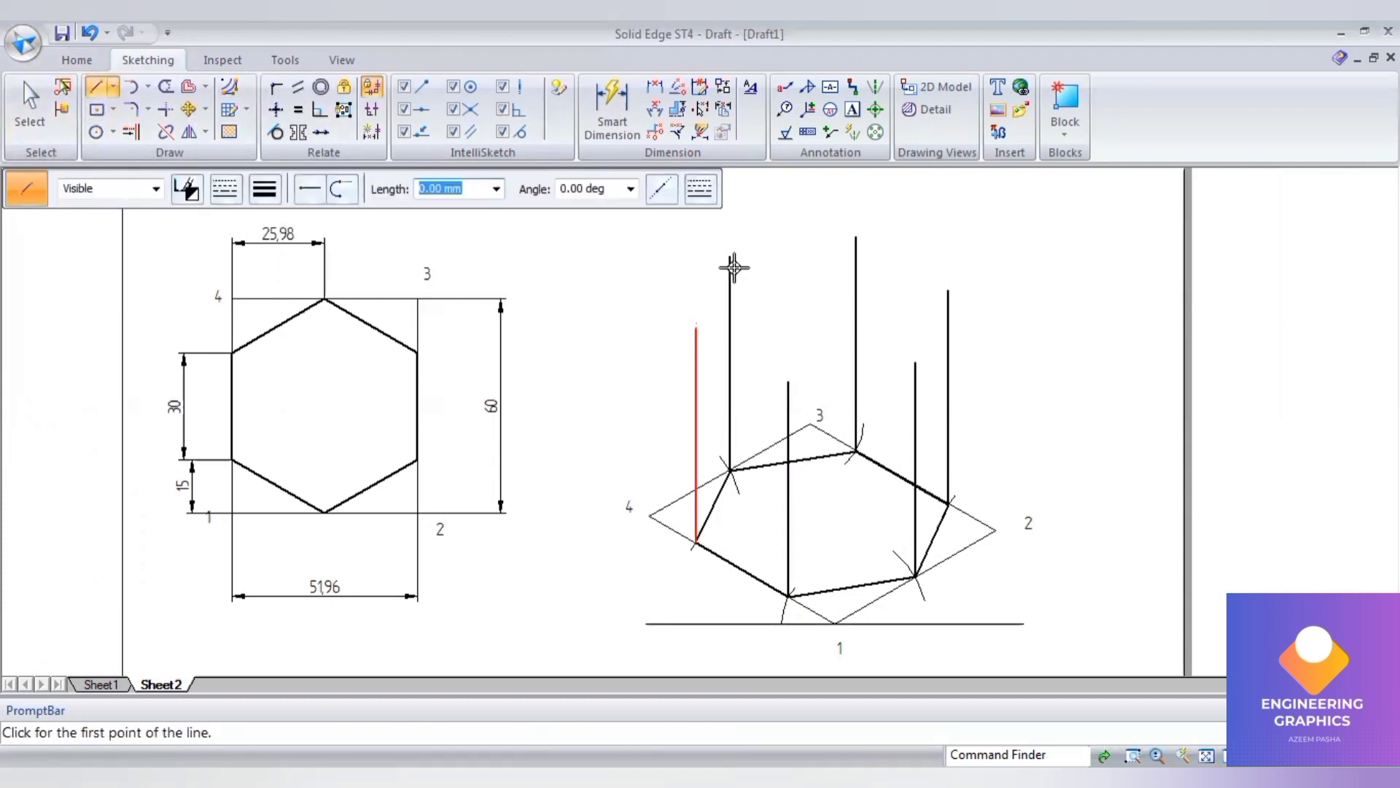
left_click(729, 257)
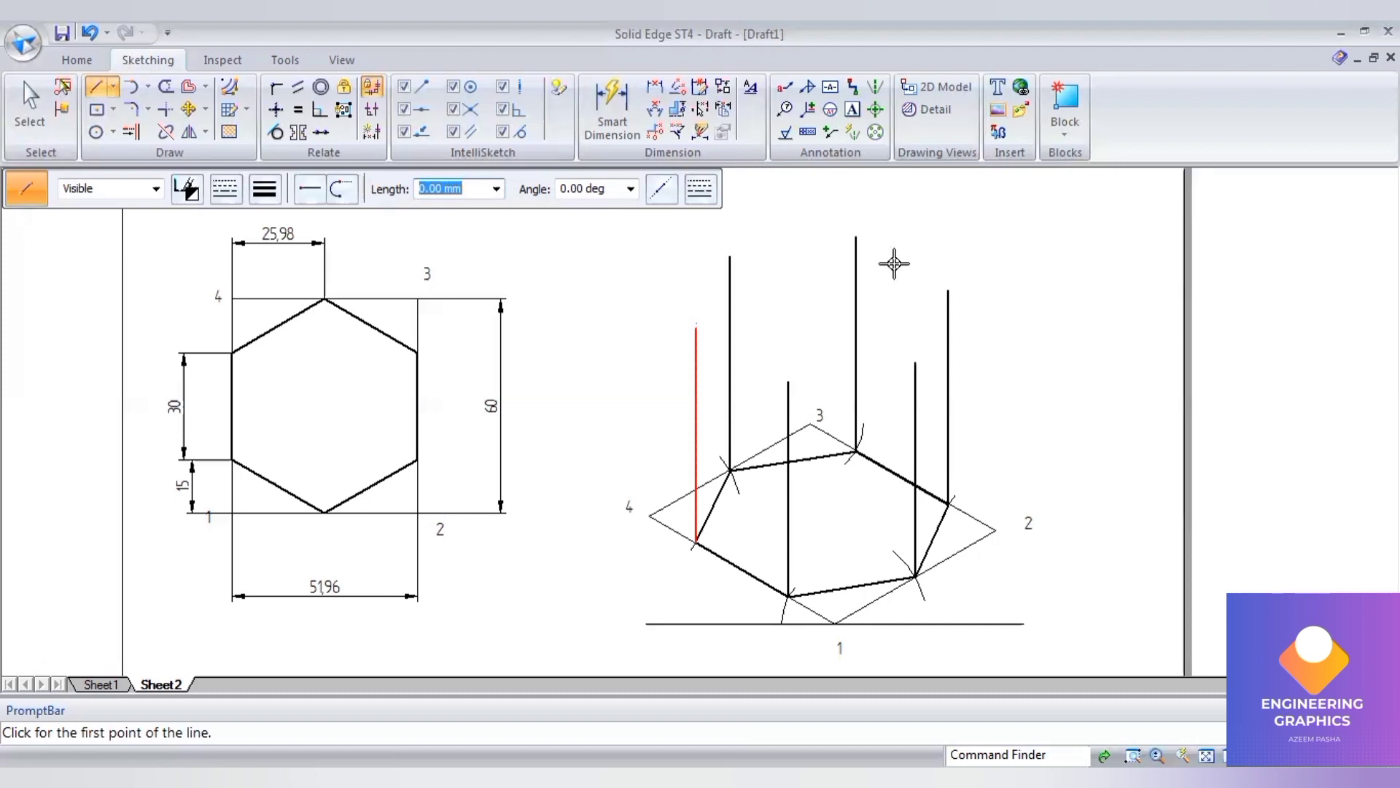
left_click(856, 237)
left_click(948, 290)
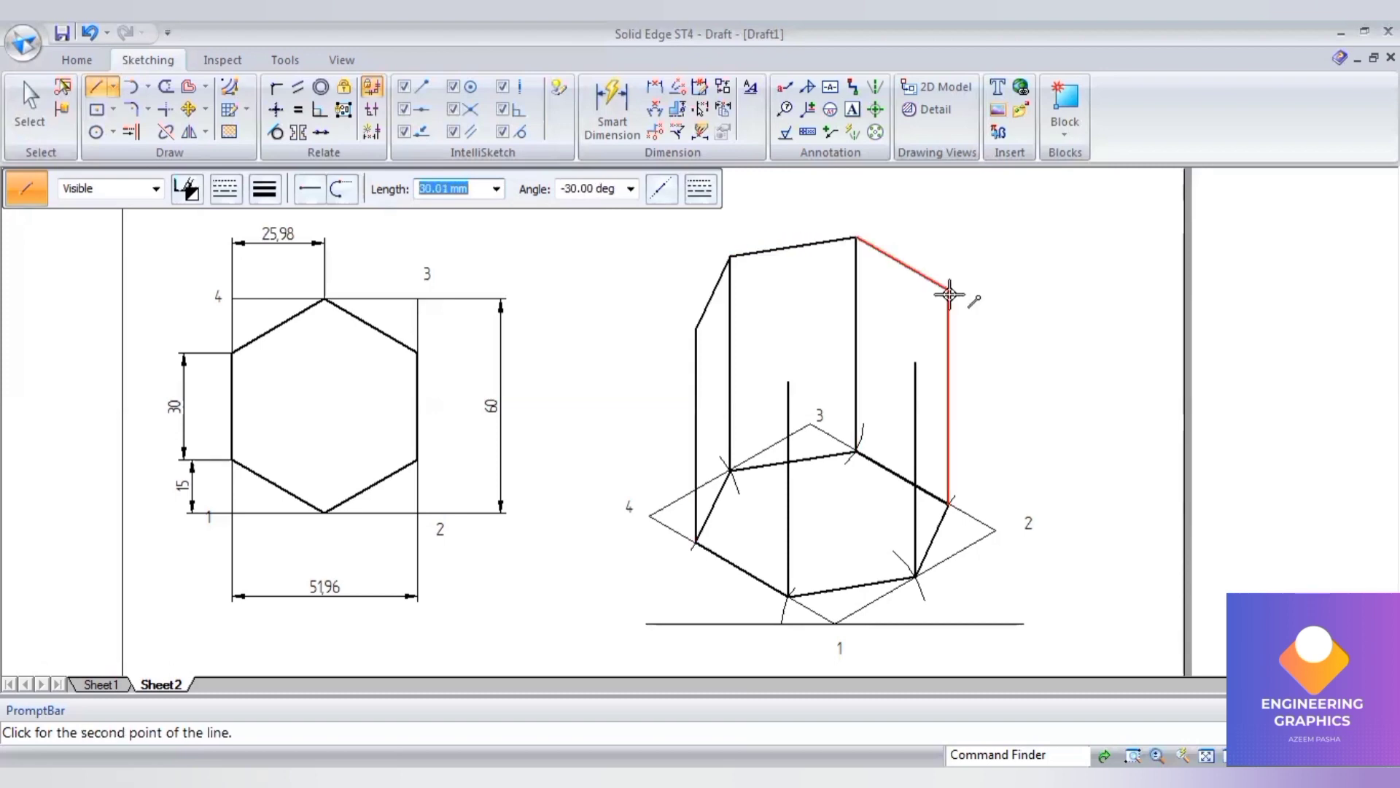
left_click(915, 361)
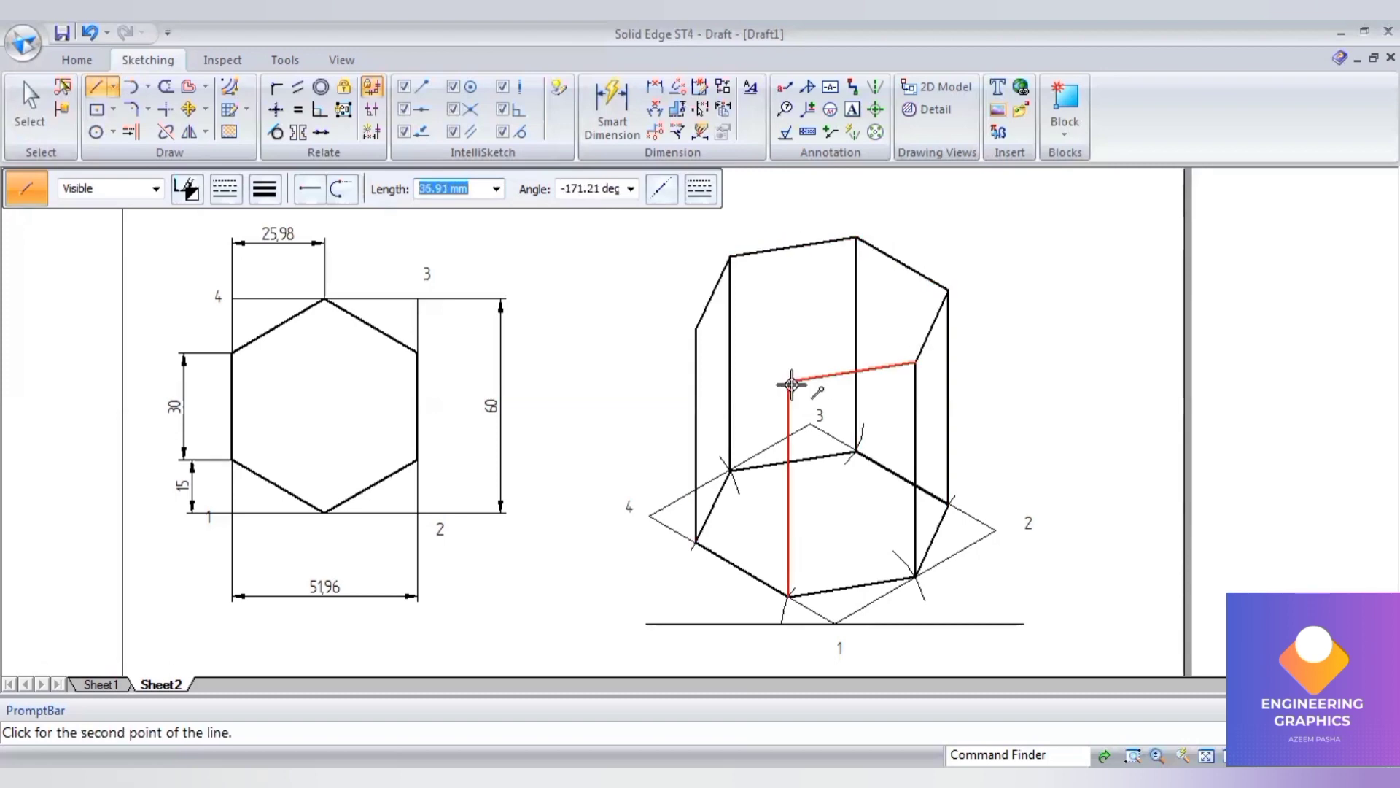
left_click(789, 381)
left_click(696, 328)
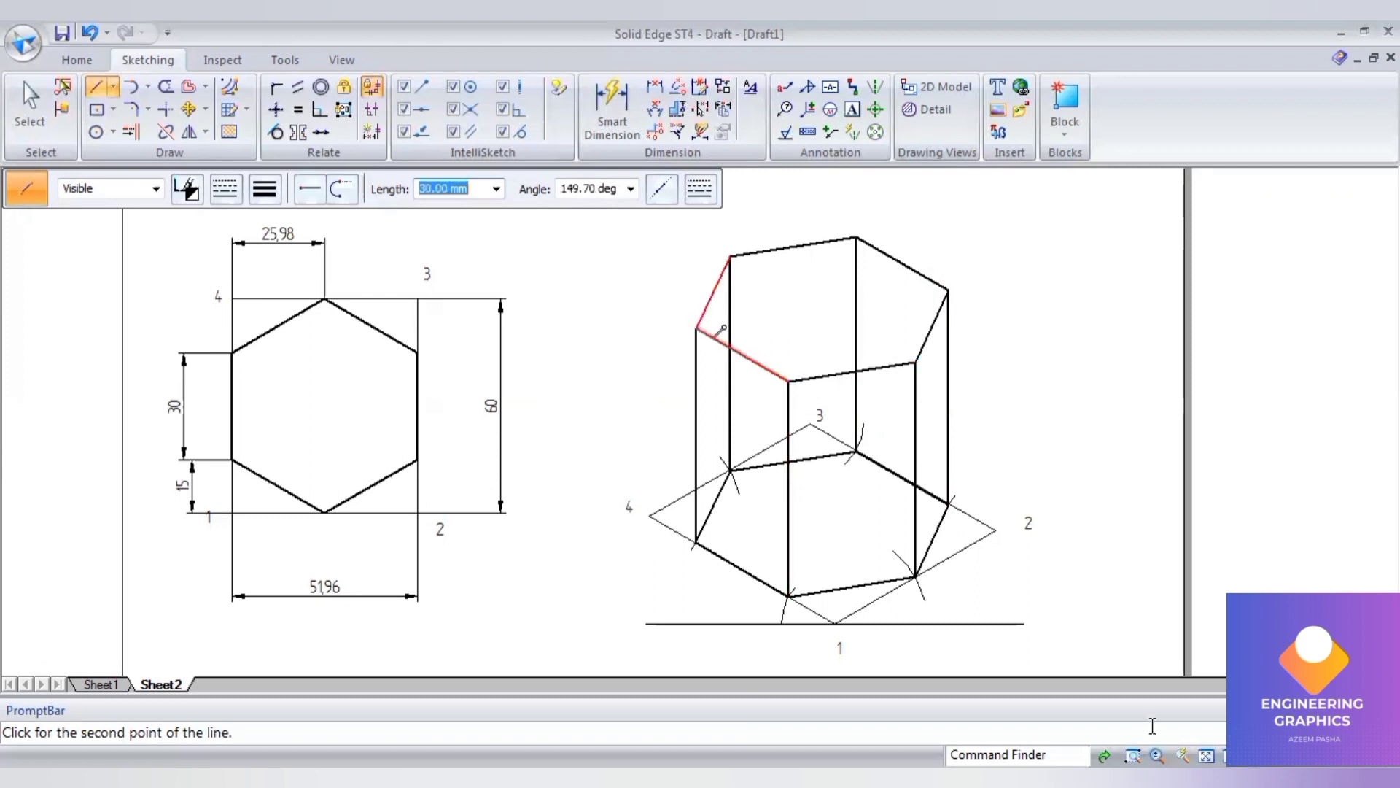
With a 0.13 mm line width, draw two top-face diagonals joining opposite vertices, one starting above corner 4's side and one above corner 3's.
key("ctrl+f")
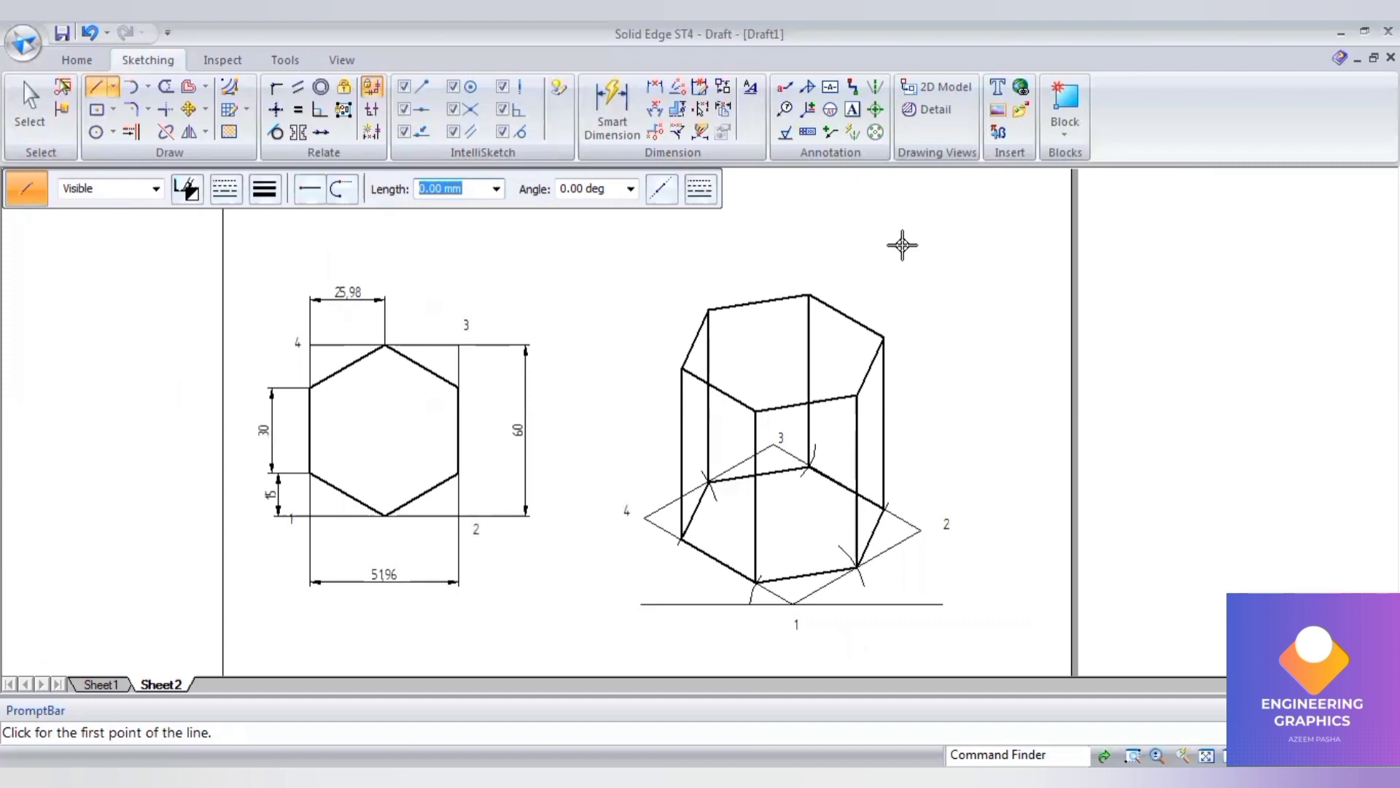
left_click(265, 188)
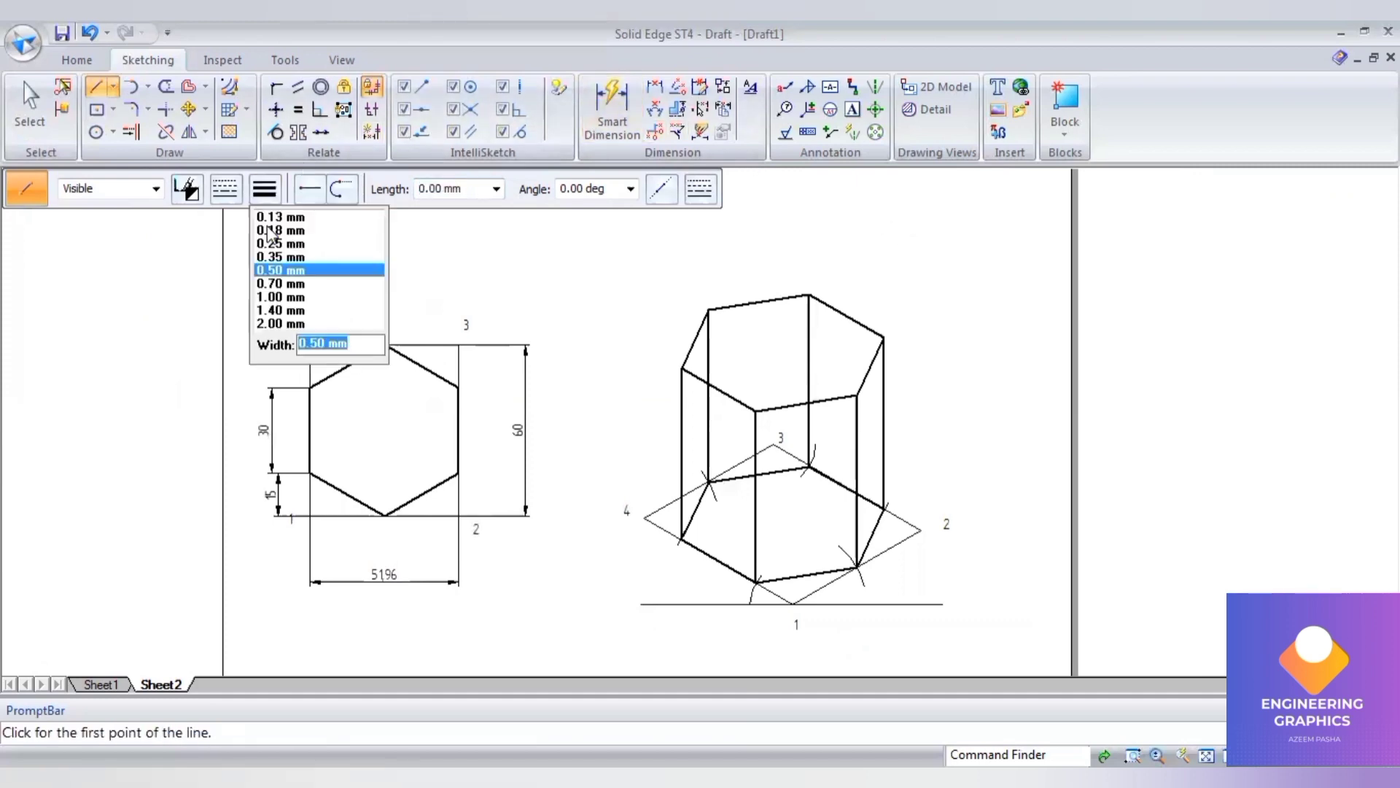
left_click(281, 216)
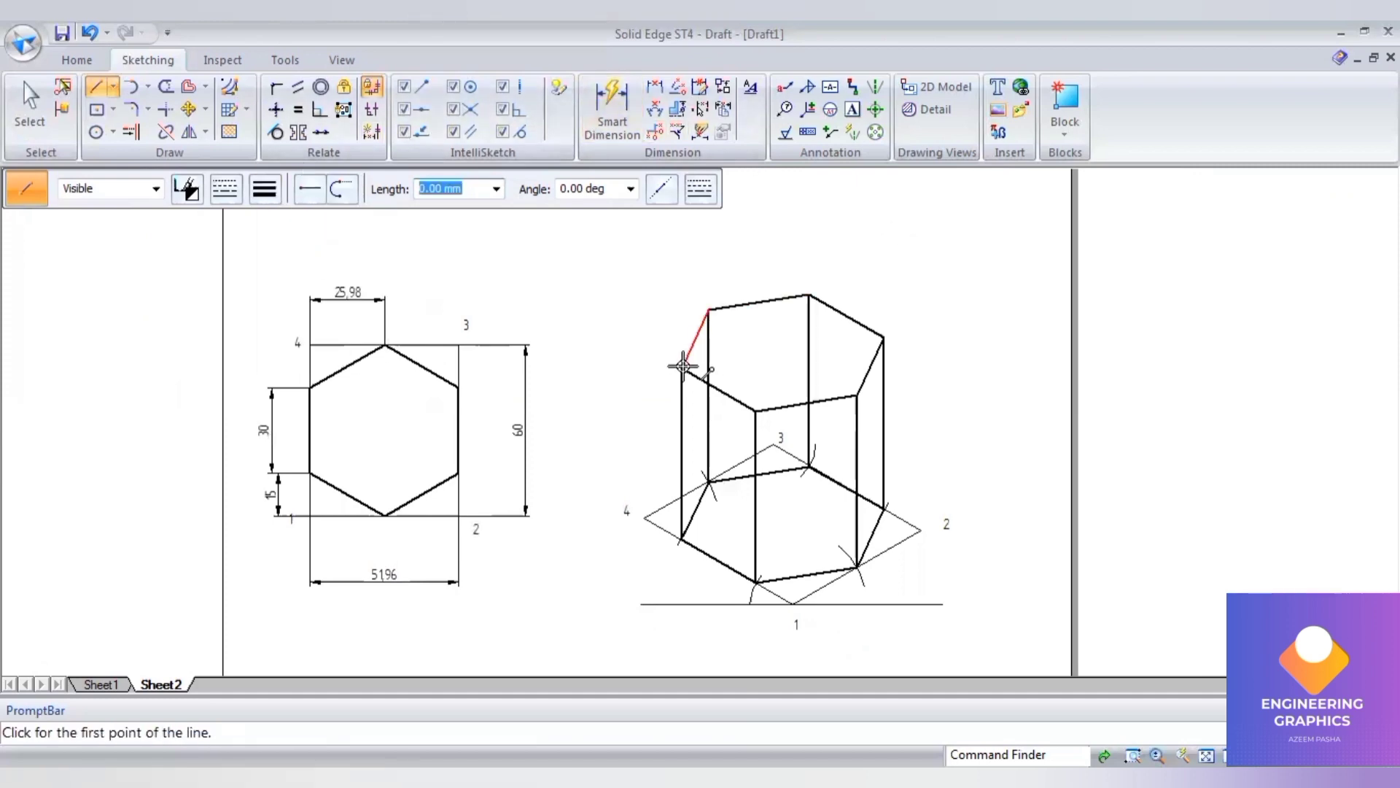
left_click(682, 367)
left_click(884, 337)
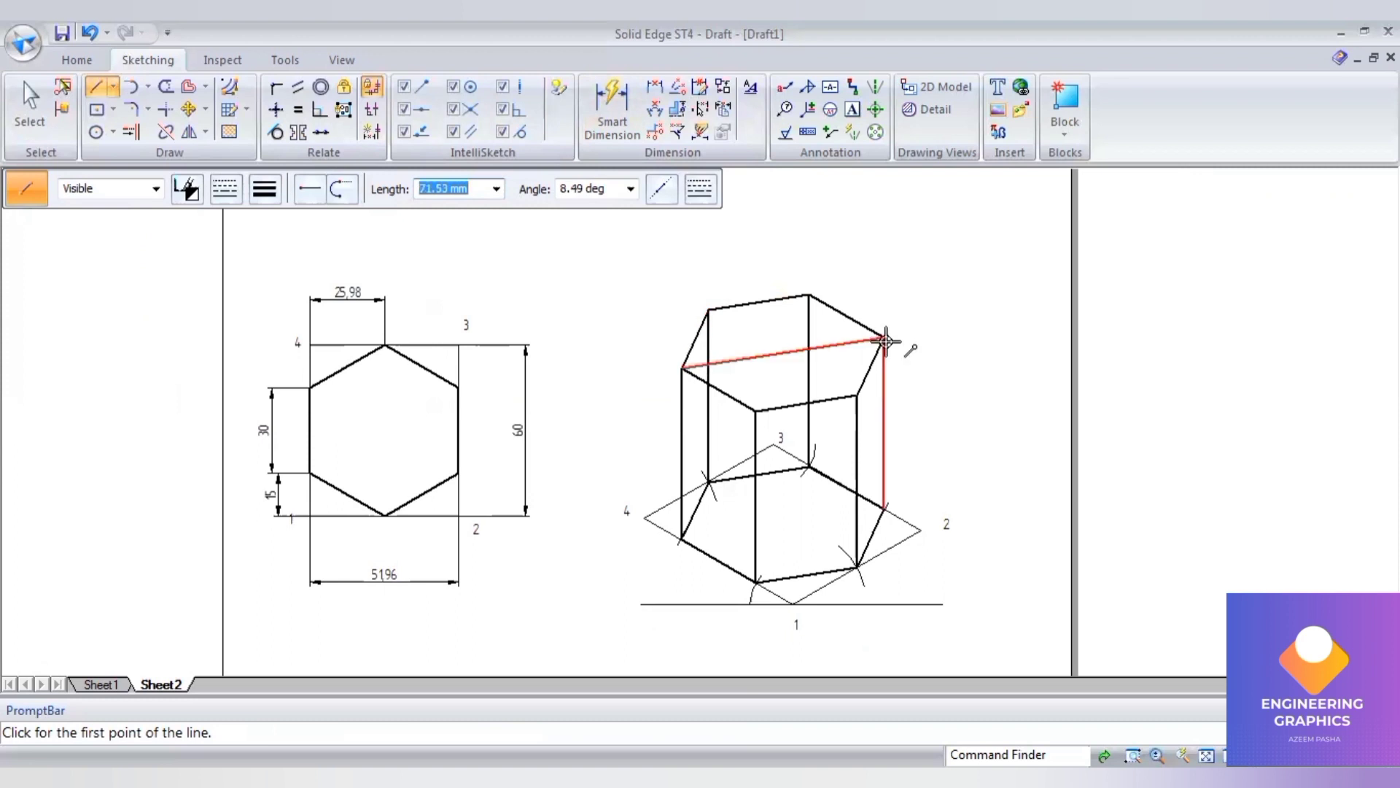
left_click(808, 296)
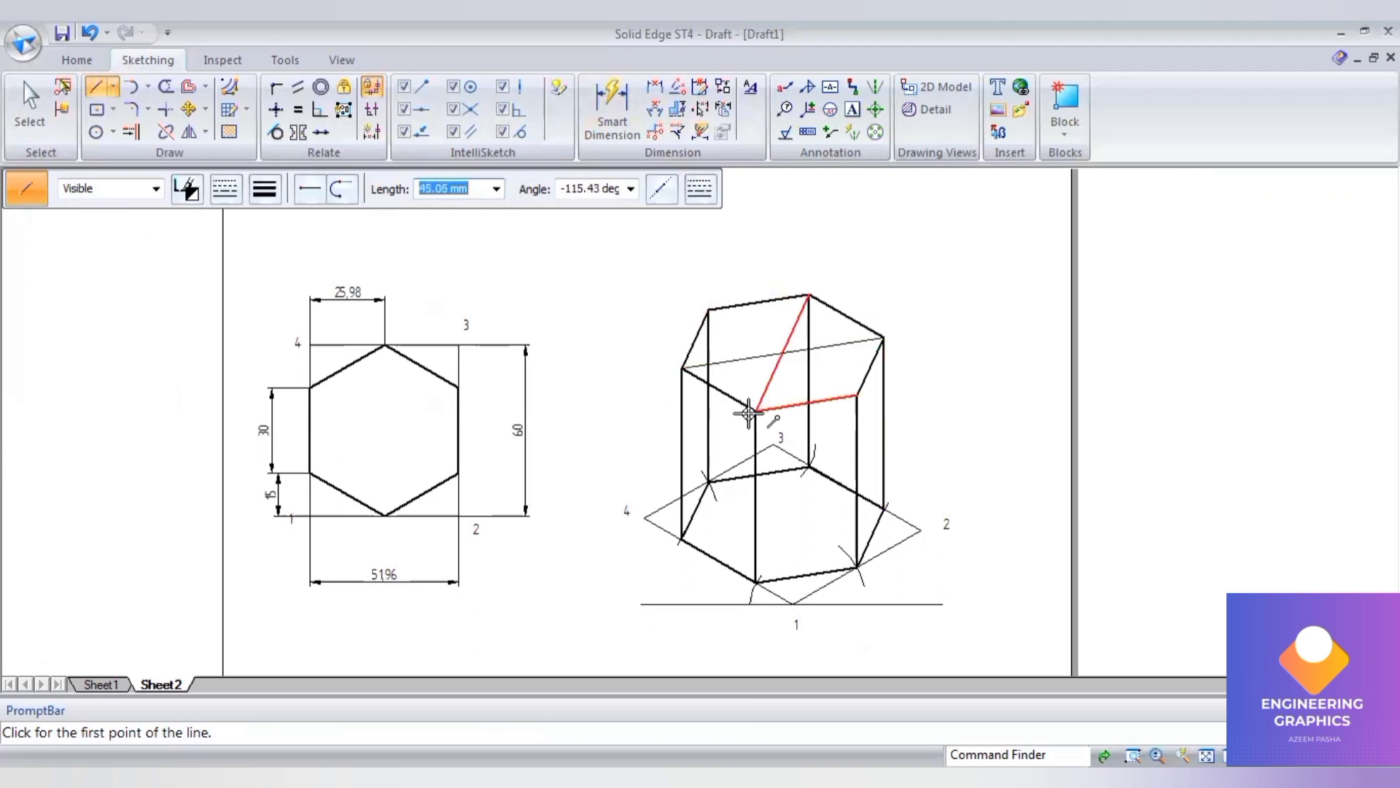
left_click(749, 412)
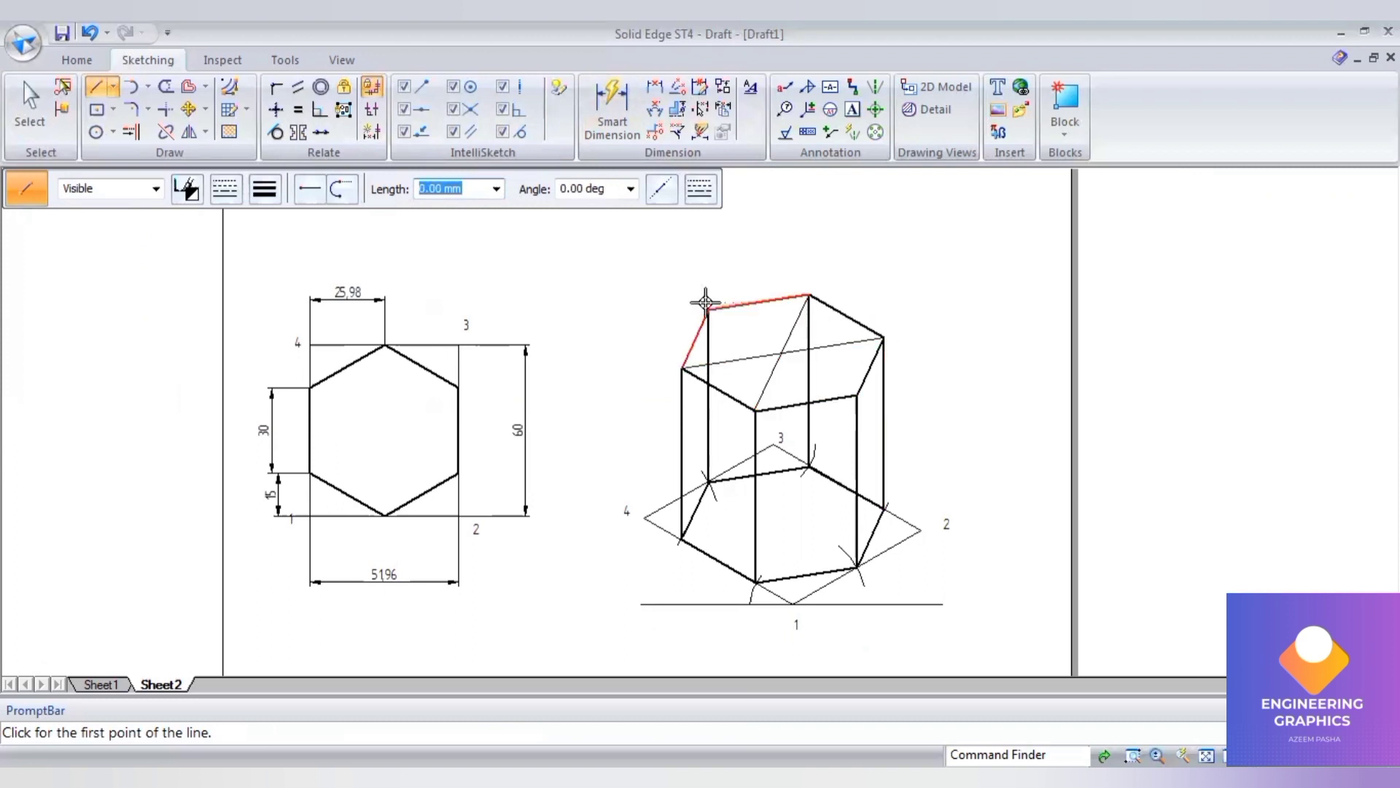
Draw the third top-face diagonal, from the rear-left vertex of the top hexagon to the opposite front-right vertex.
left_click(705, 302)
key("Escape")
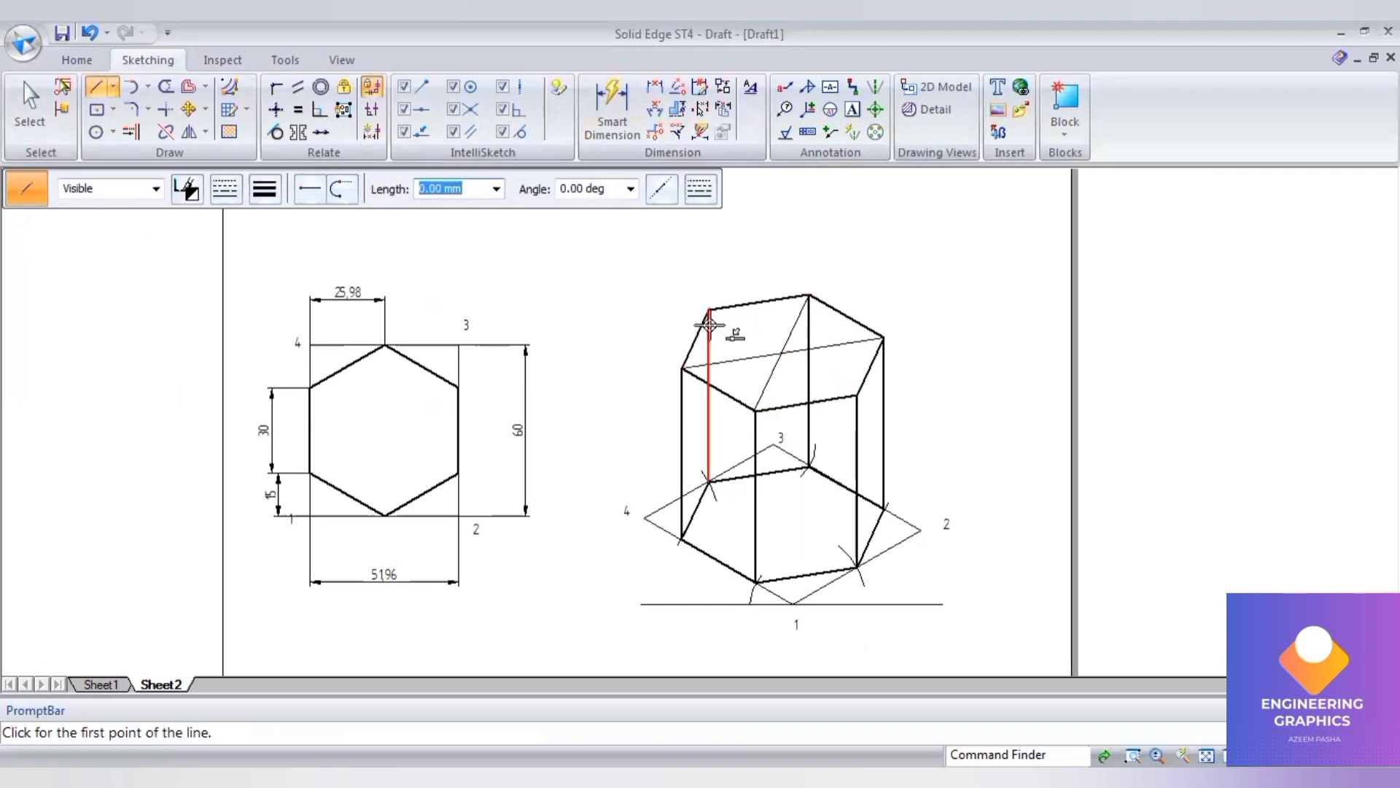
left_click(708, 310)
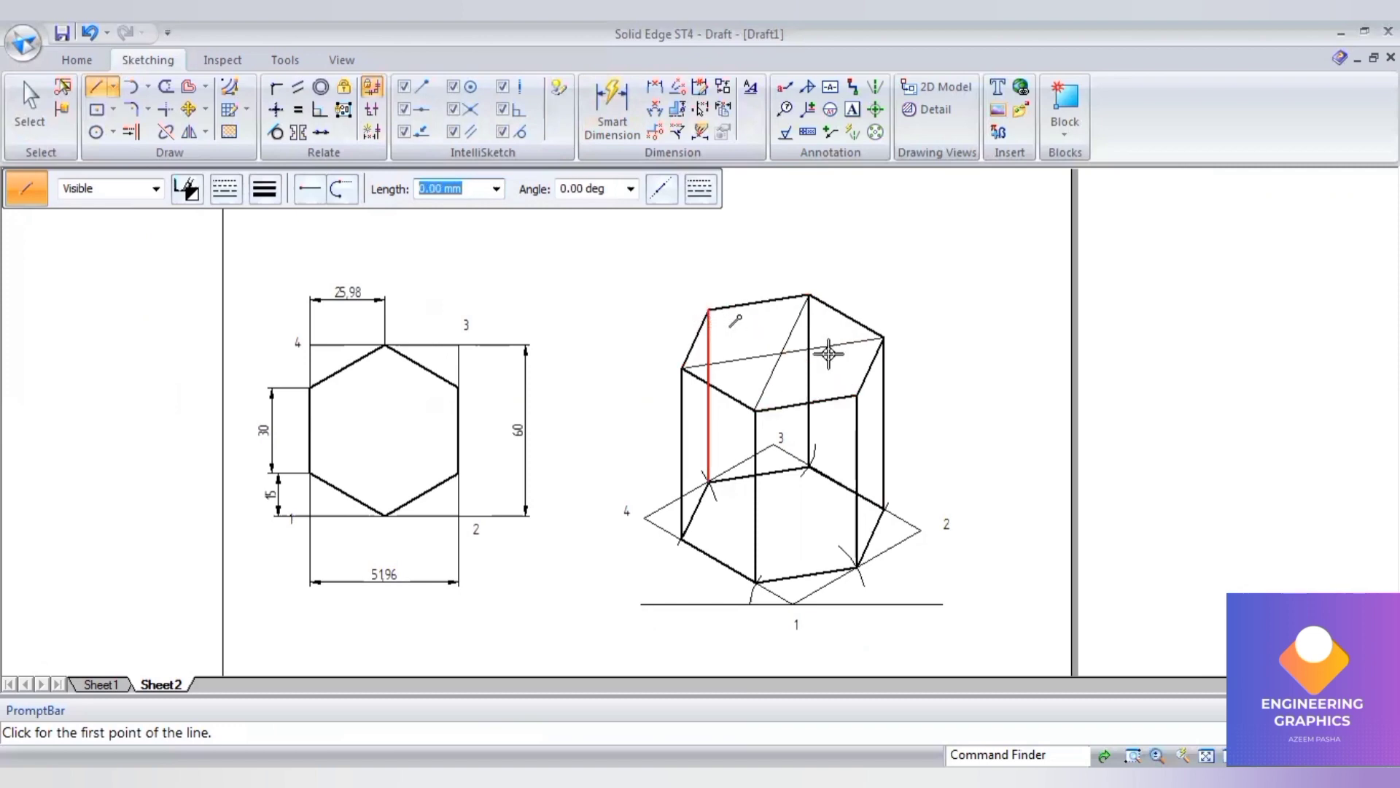
left_click(854, 397)
scroll(755, 388, "up", 5)
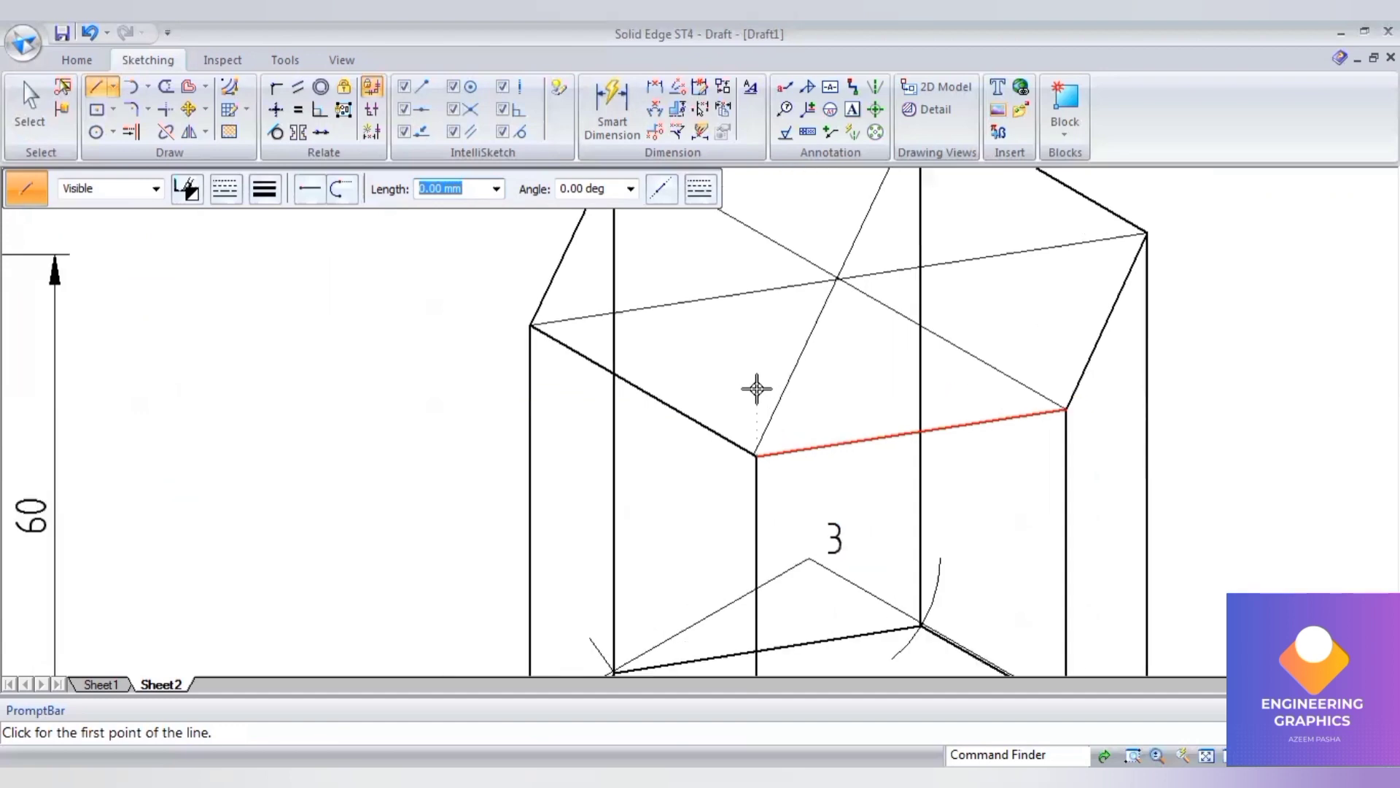
scroll(756, 388, "down", 3)
key("Escape")
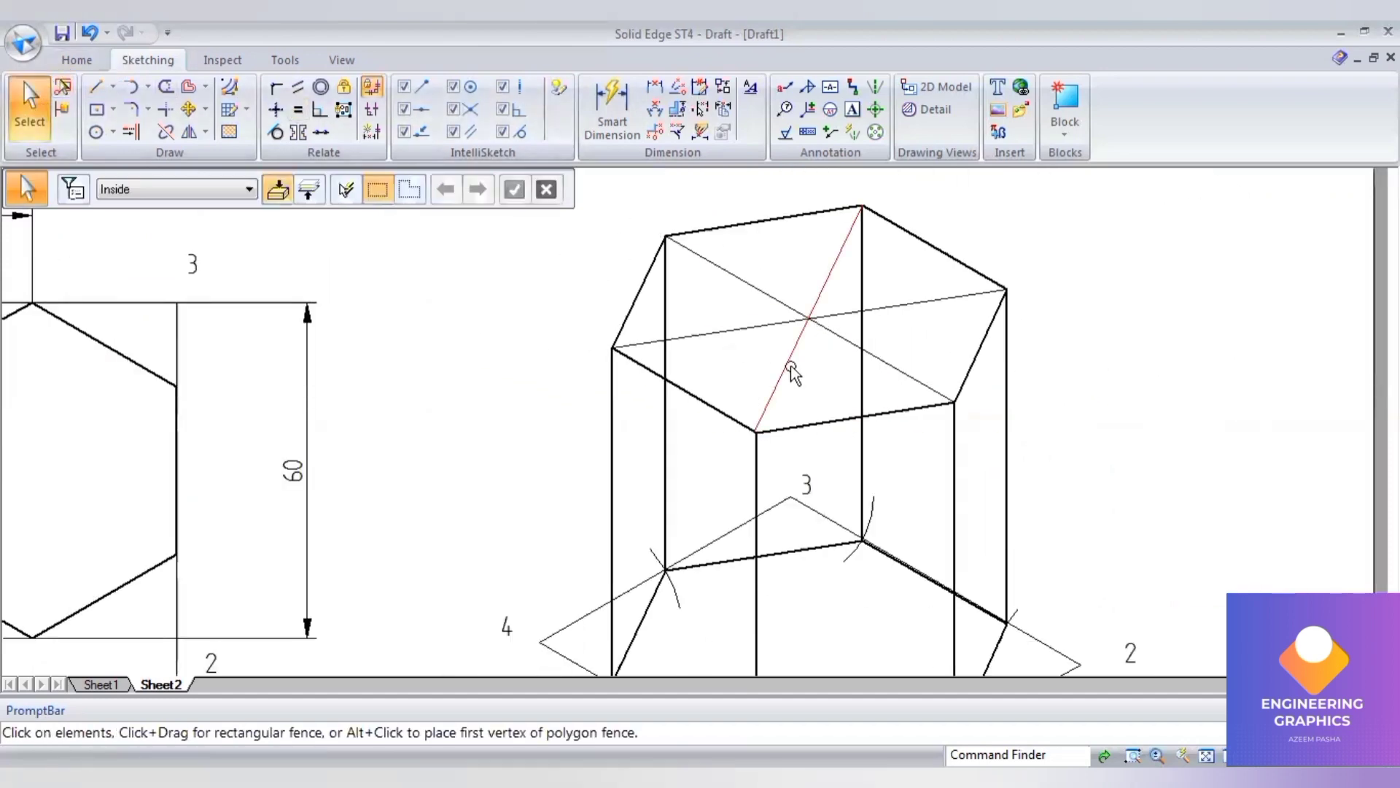
Redraw the top-face diagonal from the rearmost vertex to the frontmost vertex of the top hexagon.
left_click(96, 88)
left_click(861, 208)
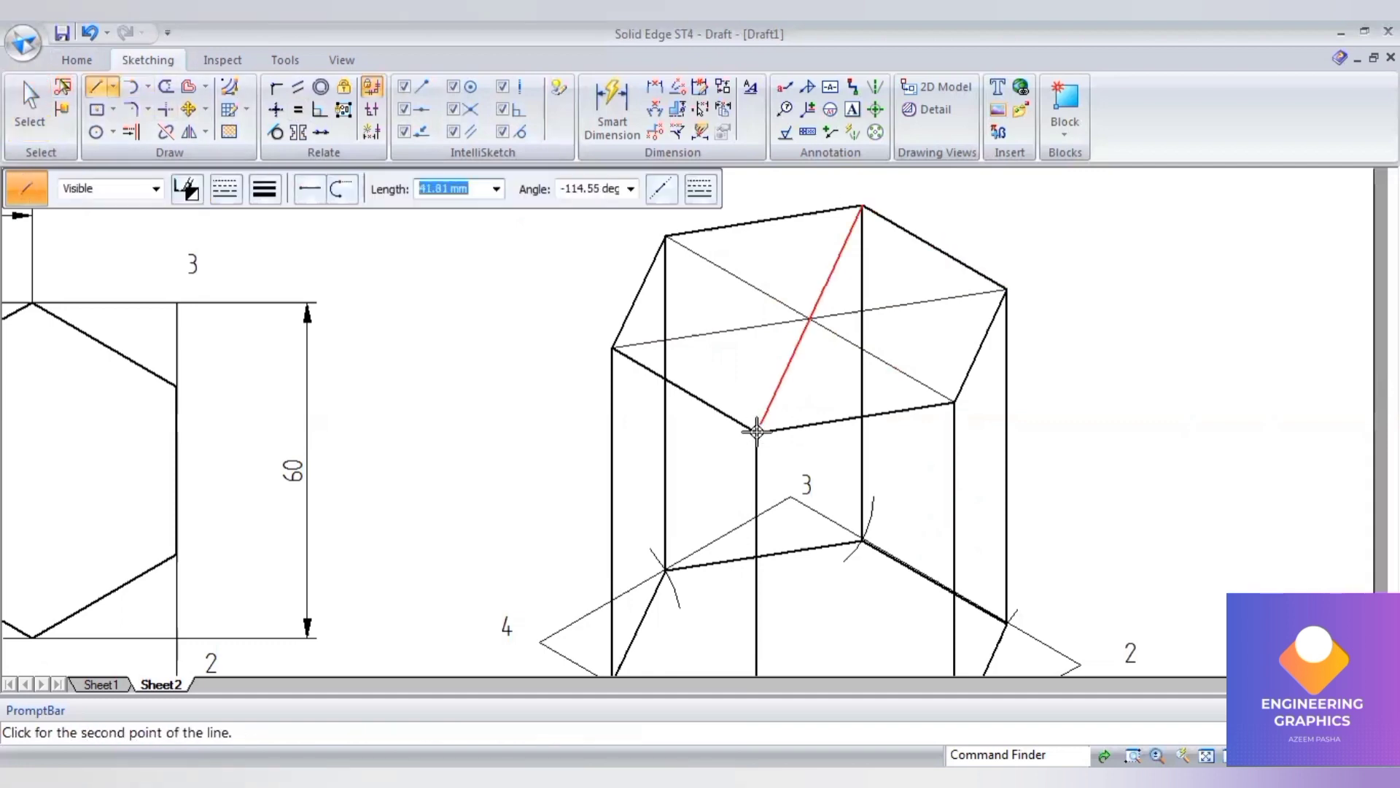
left_click(756, 433)
right_click(1175, 555)
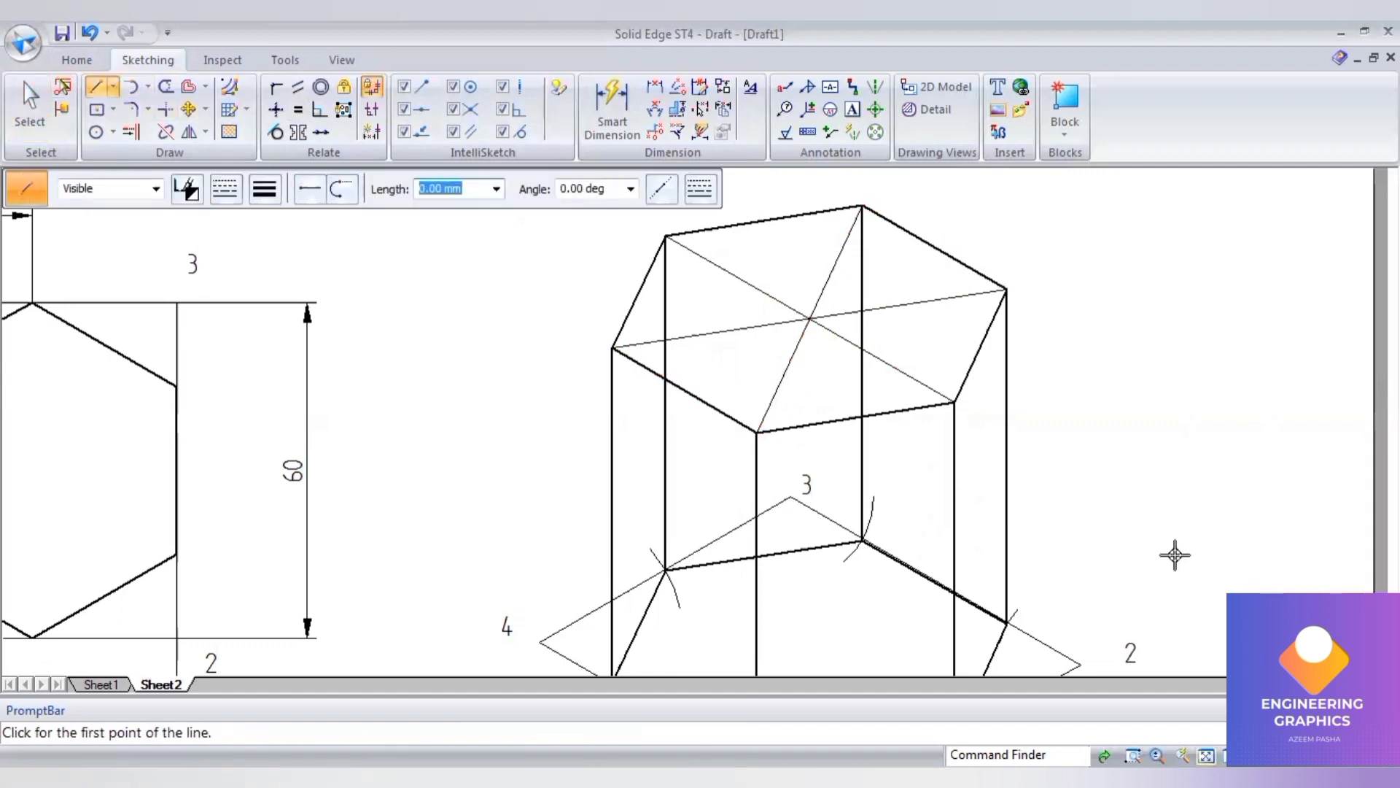
With a 0.50 mm line width, draw a 30 mm line at 30° in the empty area below the two views.
scroll(1057, 241, "down", 3)
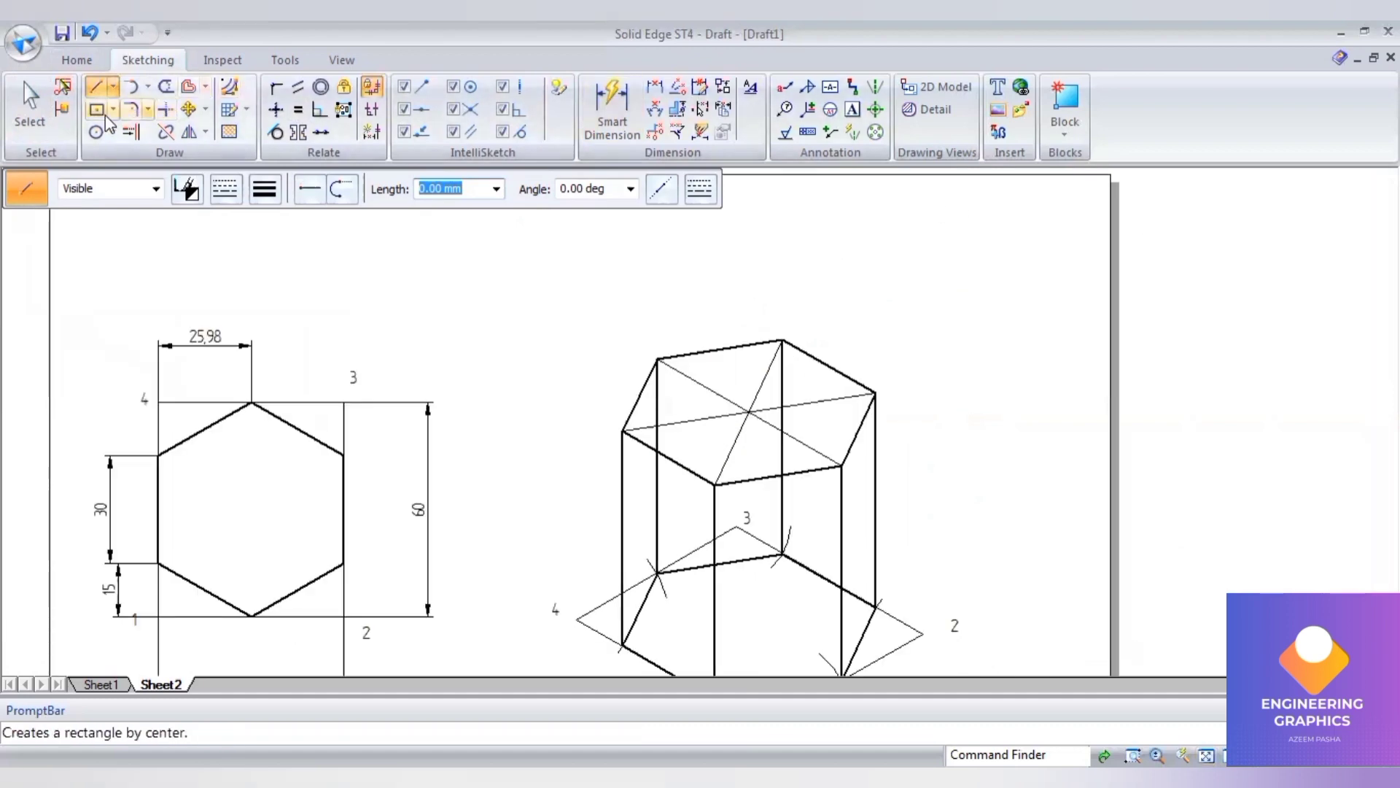
left_click(265, 188)
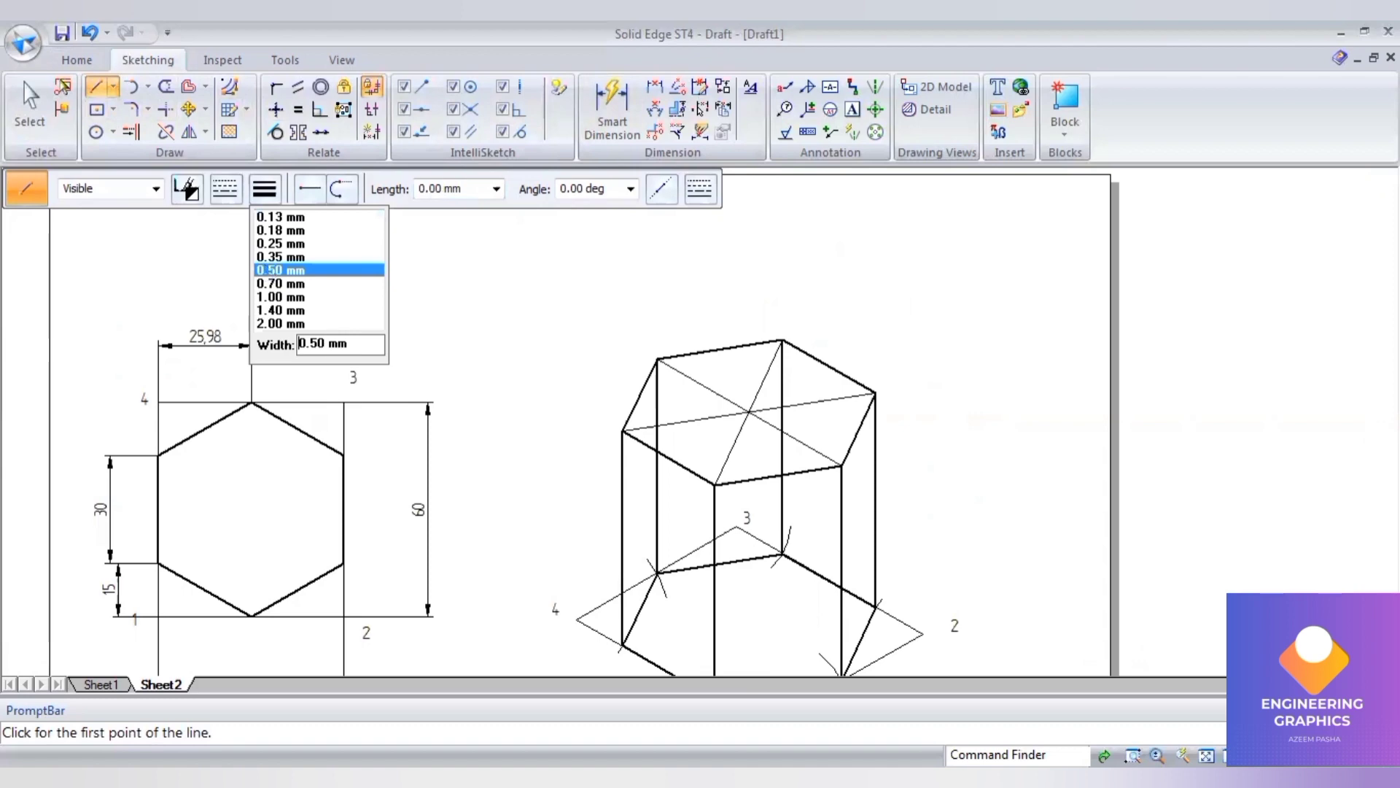
key("Return")
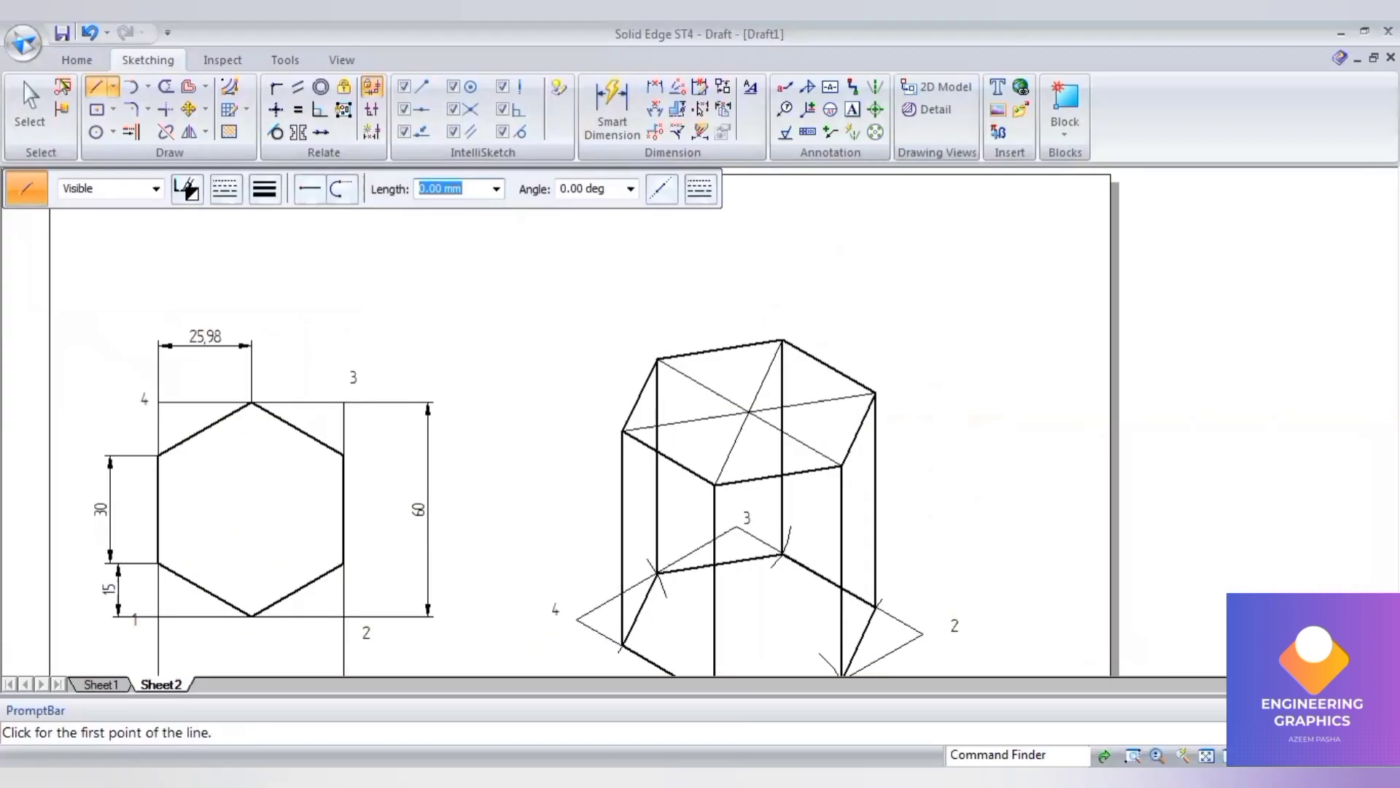
key("ctrl+shift+a")
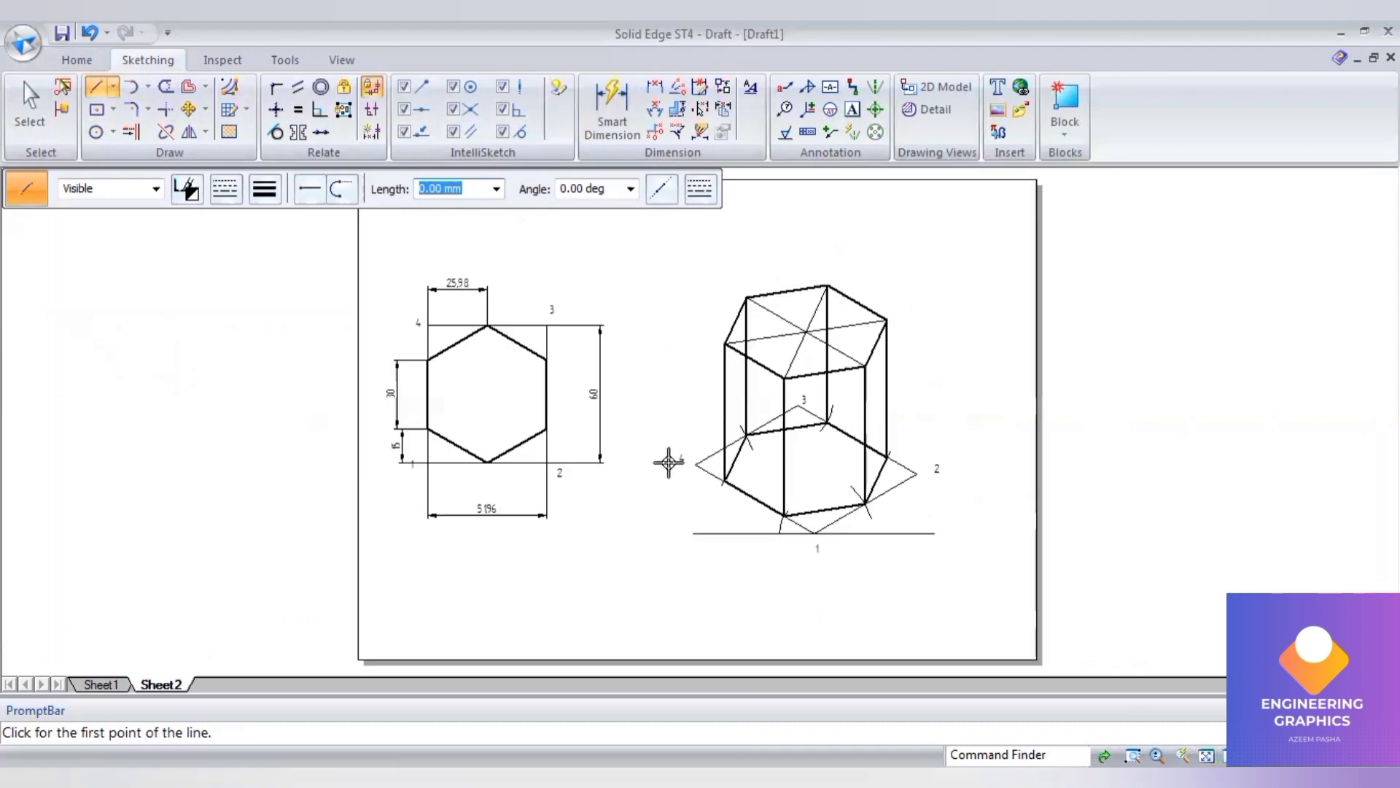
left_click(560, 630)
type("30")
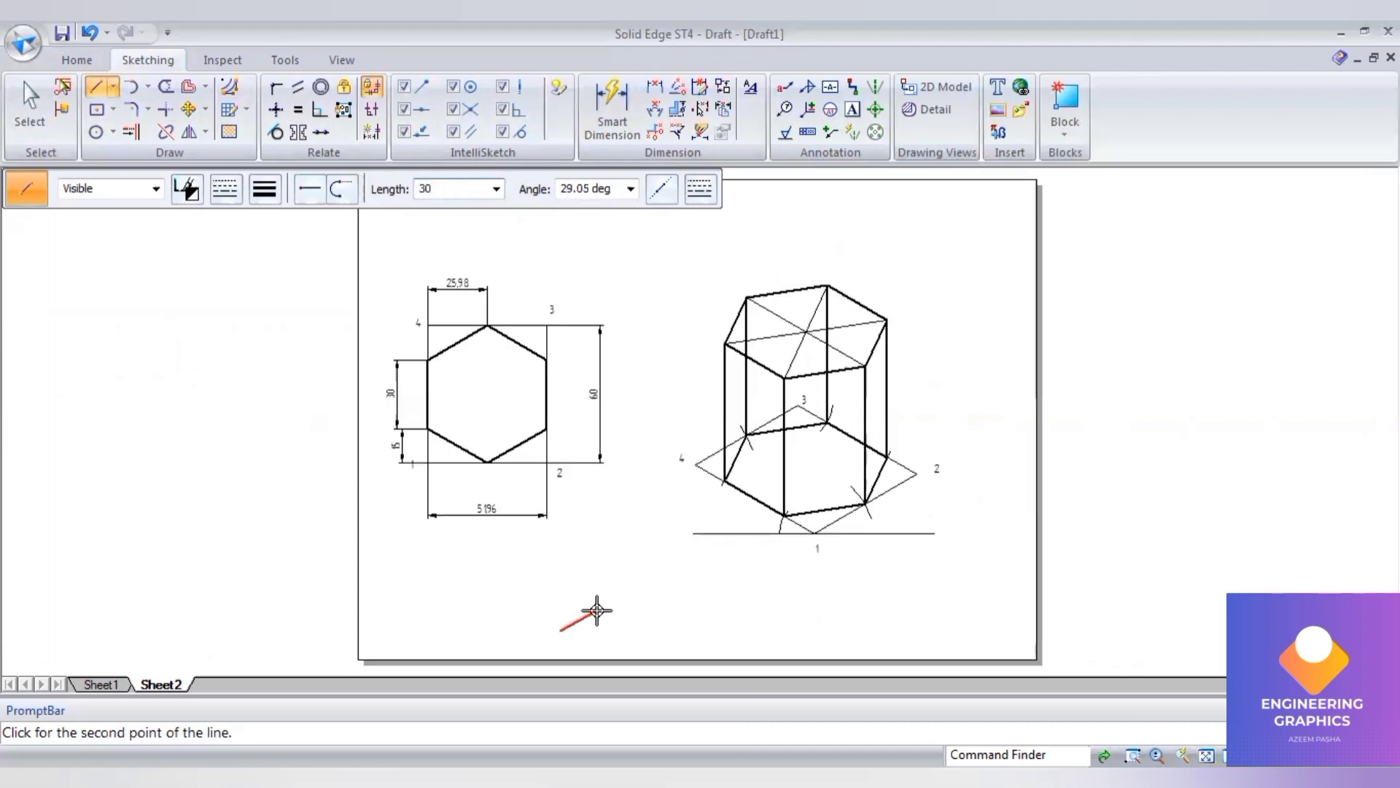
key("Tab")
type("30")
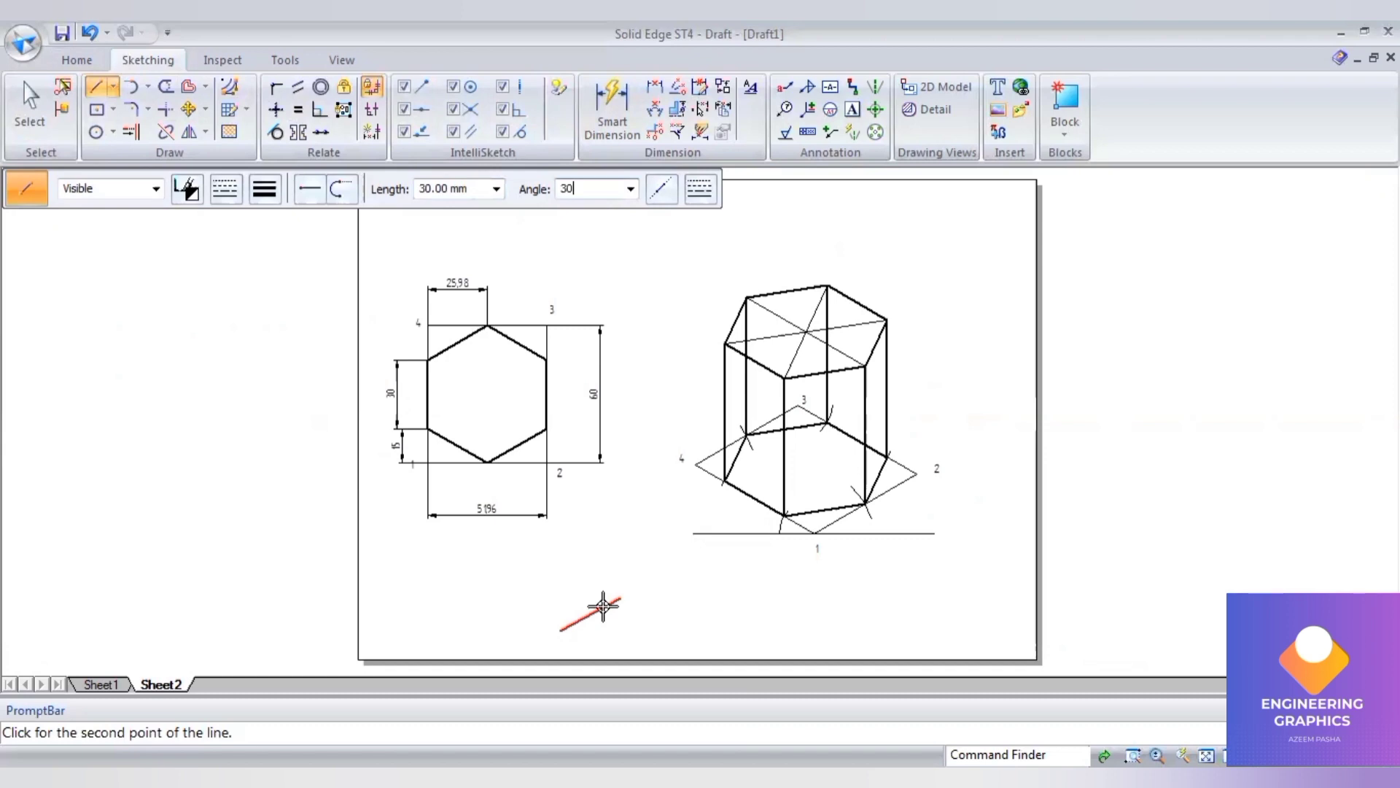
key("Return")
Continue the line chain with 30 mm sides at 150° and 210°, and close the rhombus at its starting point.
type("30")
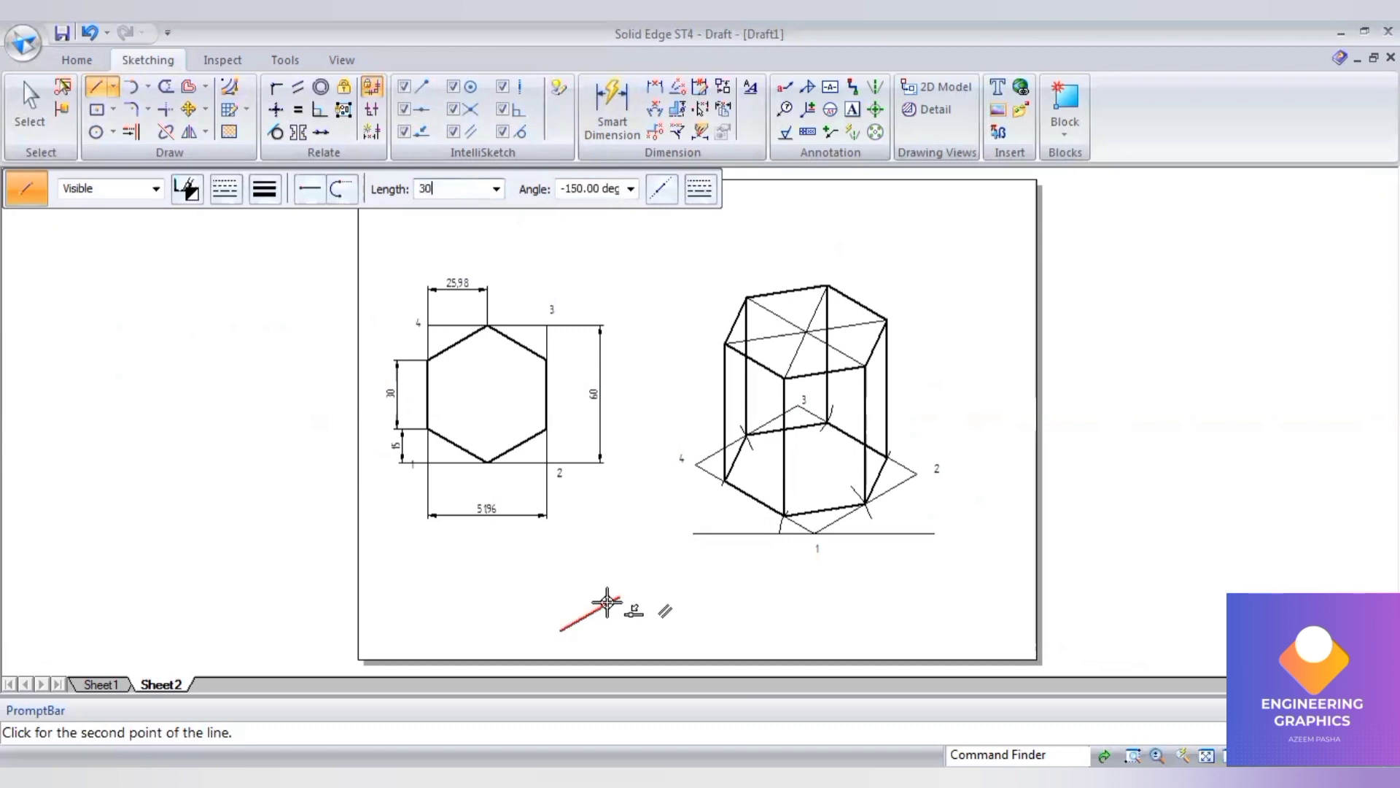
key("Tab")
type("150")
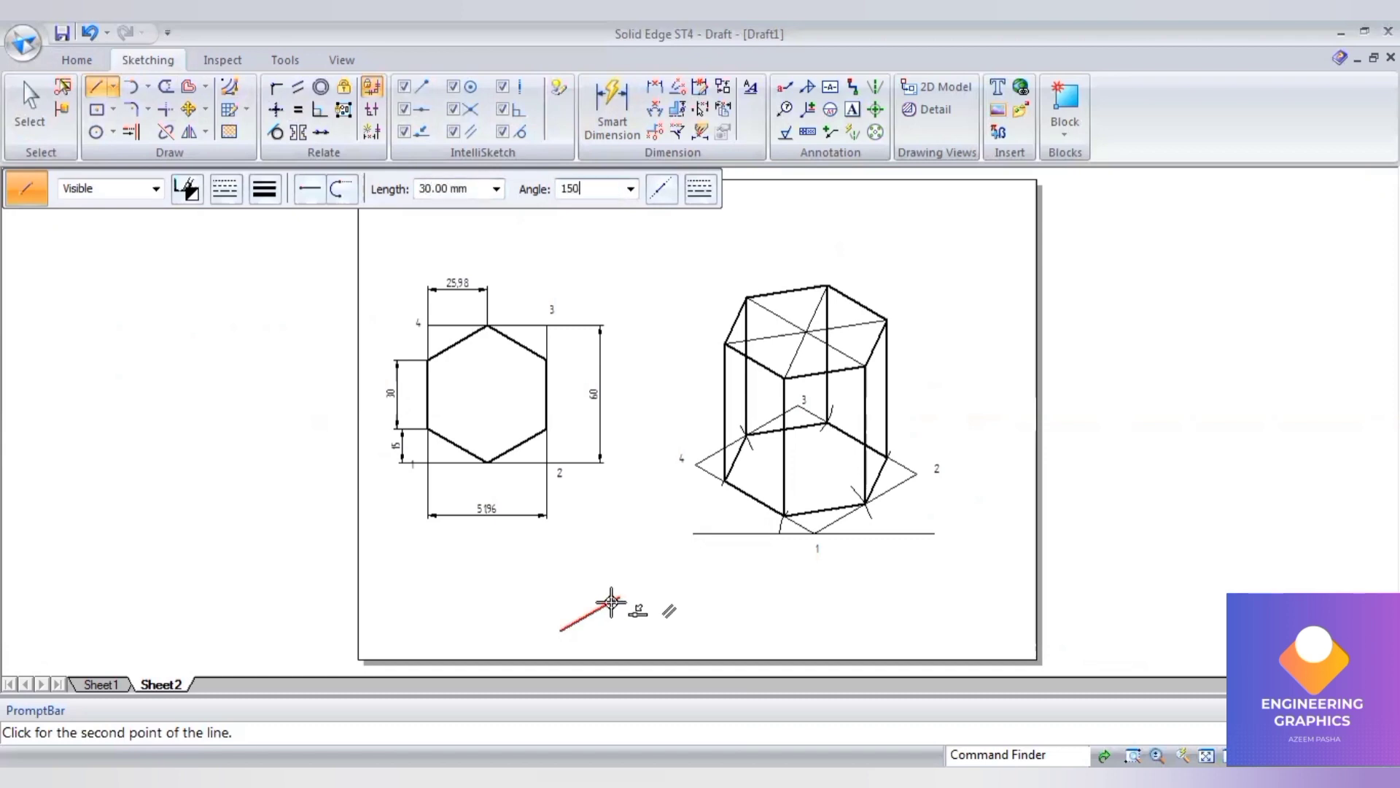
key("Return")
type("3")
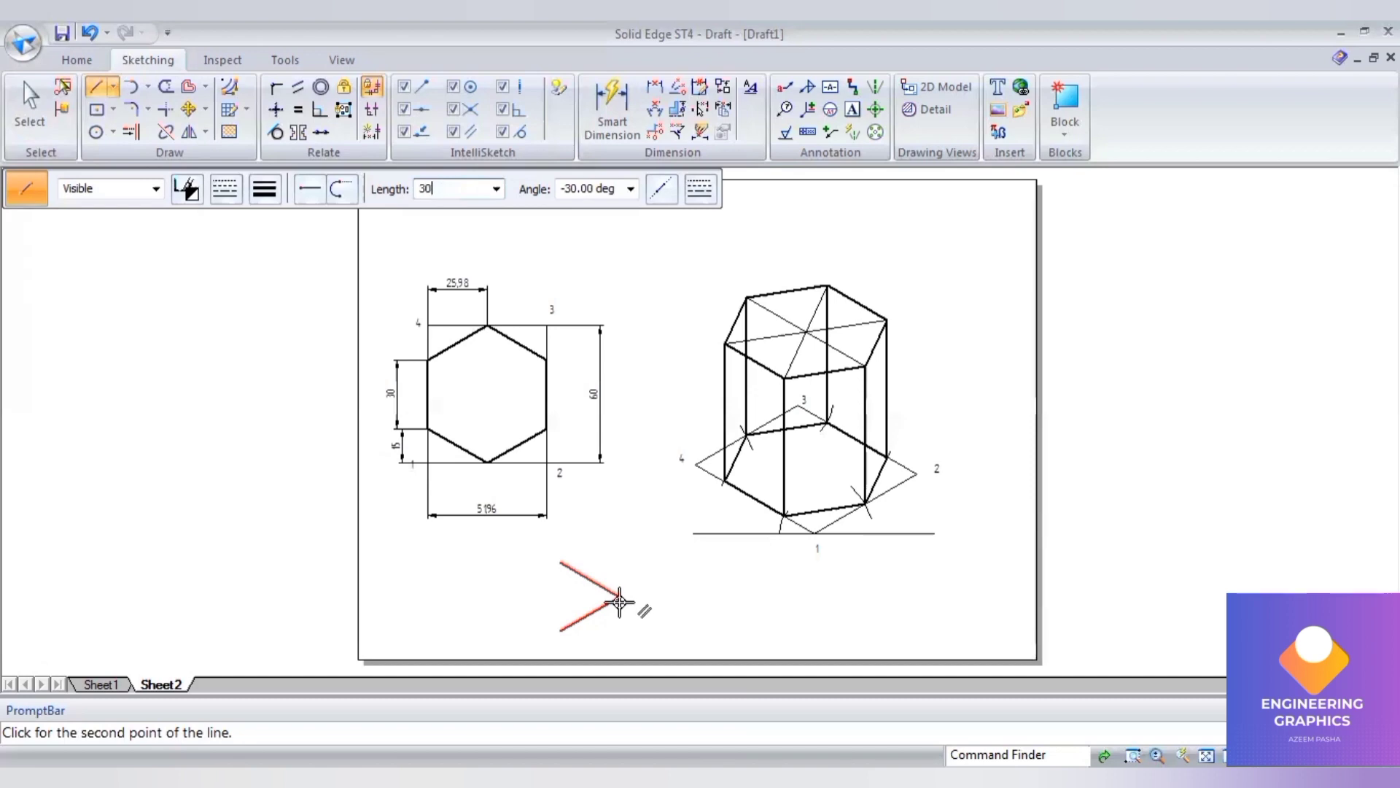
type("0")
key("Tab")
type("21")
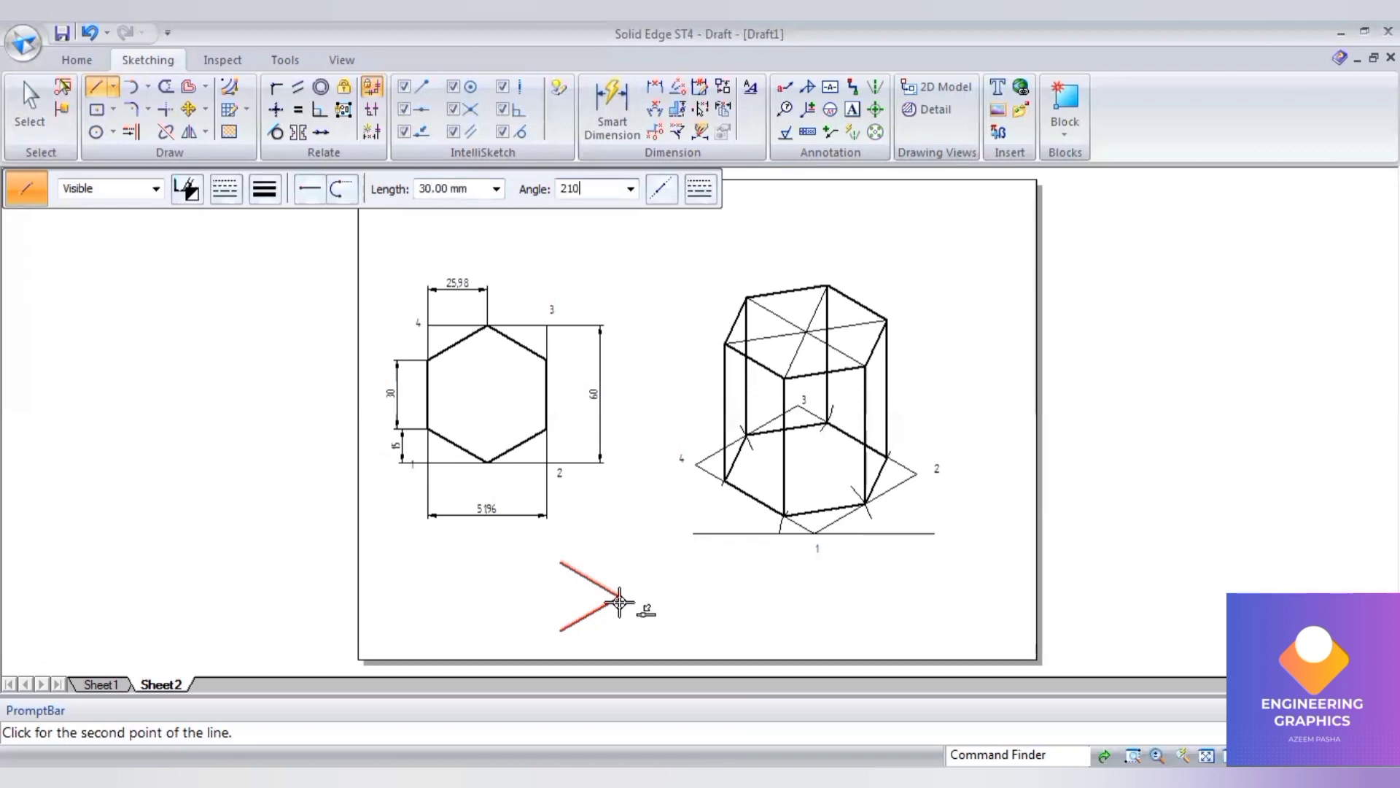
key("Return")
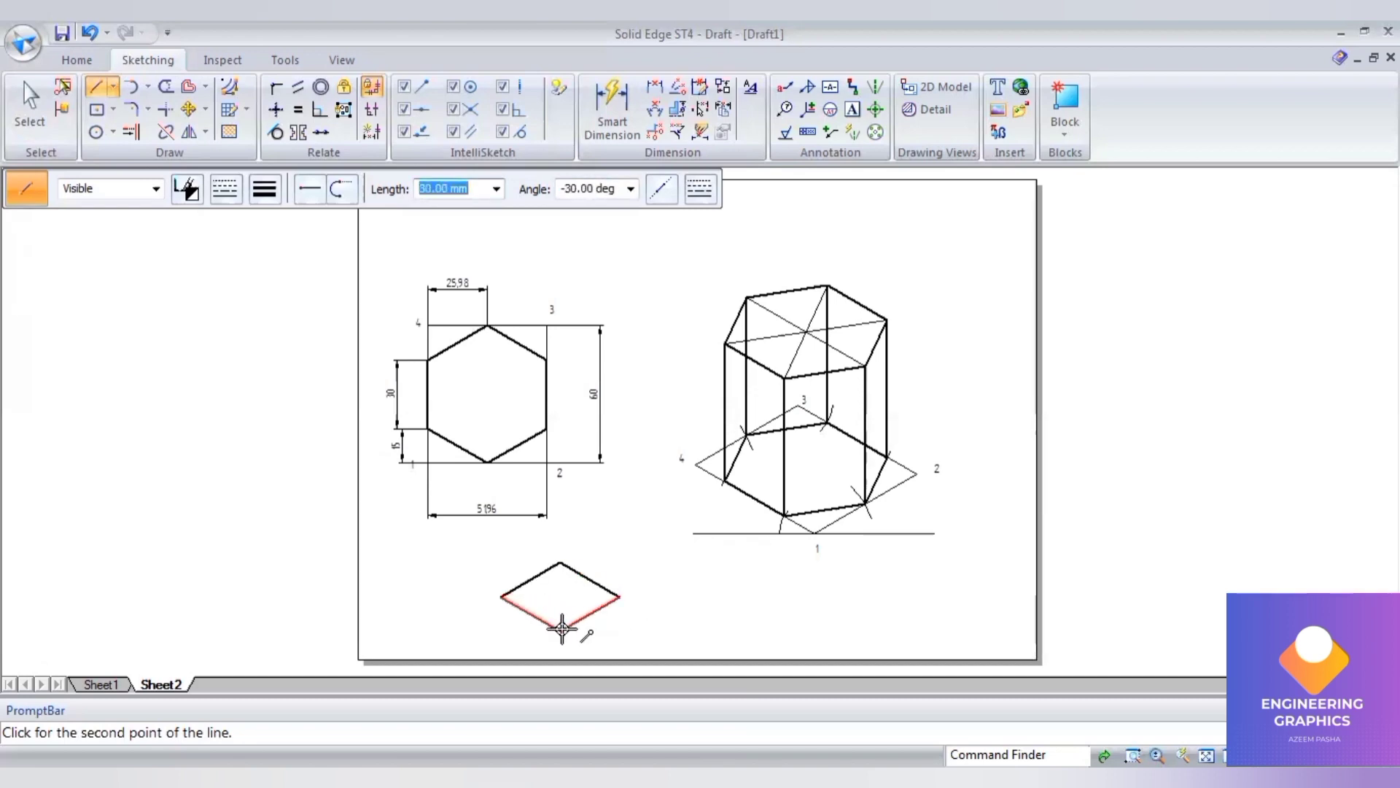
key("Return")
With a 0.13 mm line width, draw the horizontal and vertical diagonals between the rhombus's opposite corners.
left_click(264, 189)
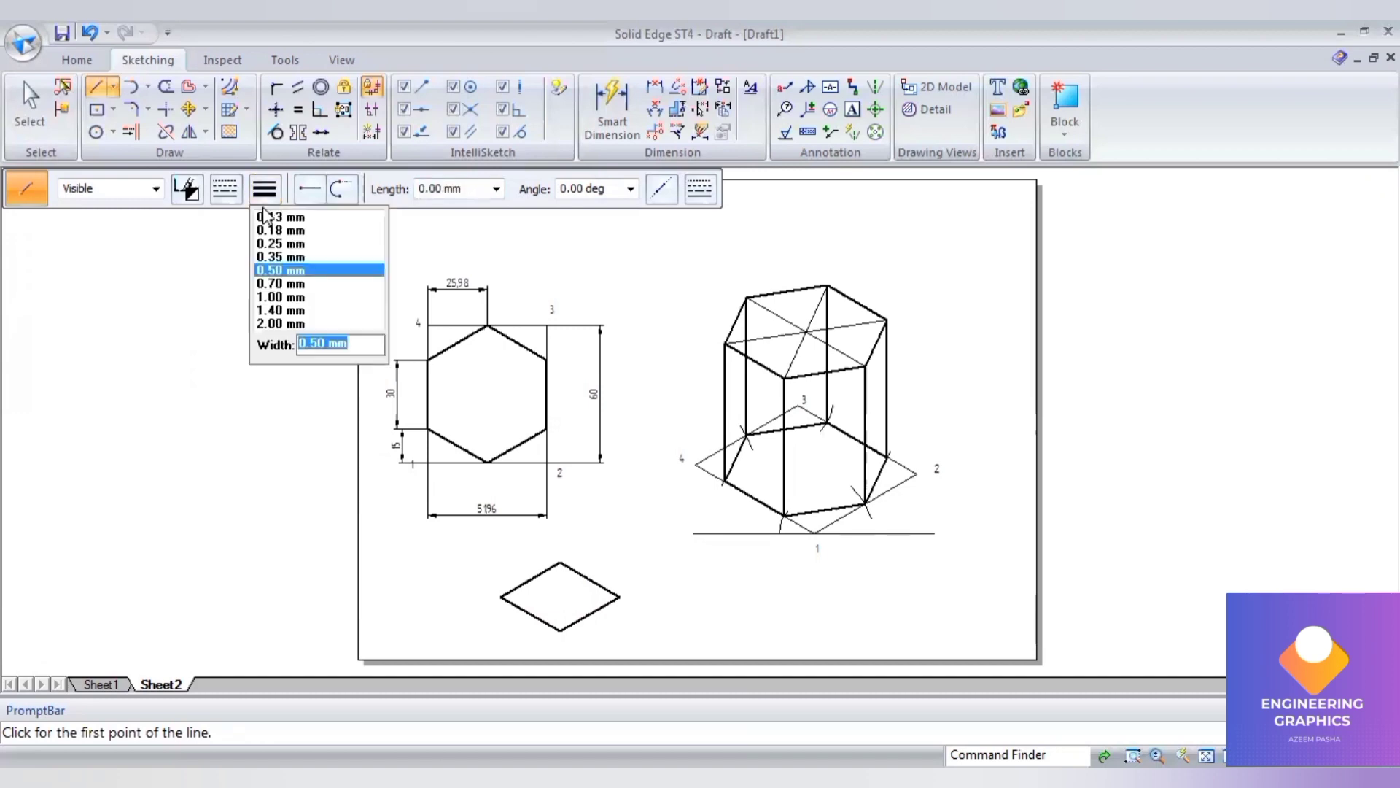
left_click(268, 217)
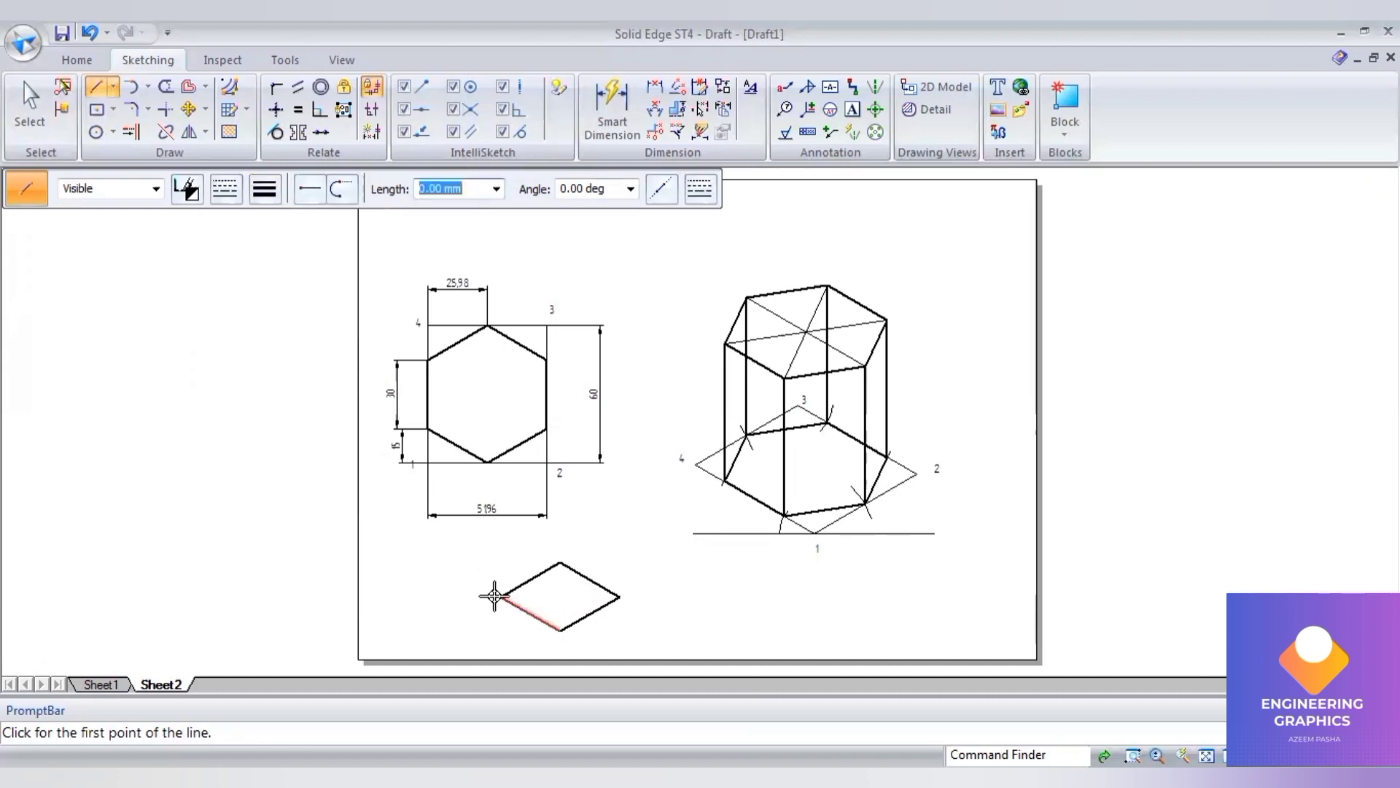
left_click(494, 595)
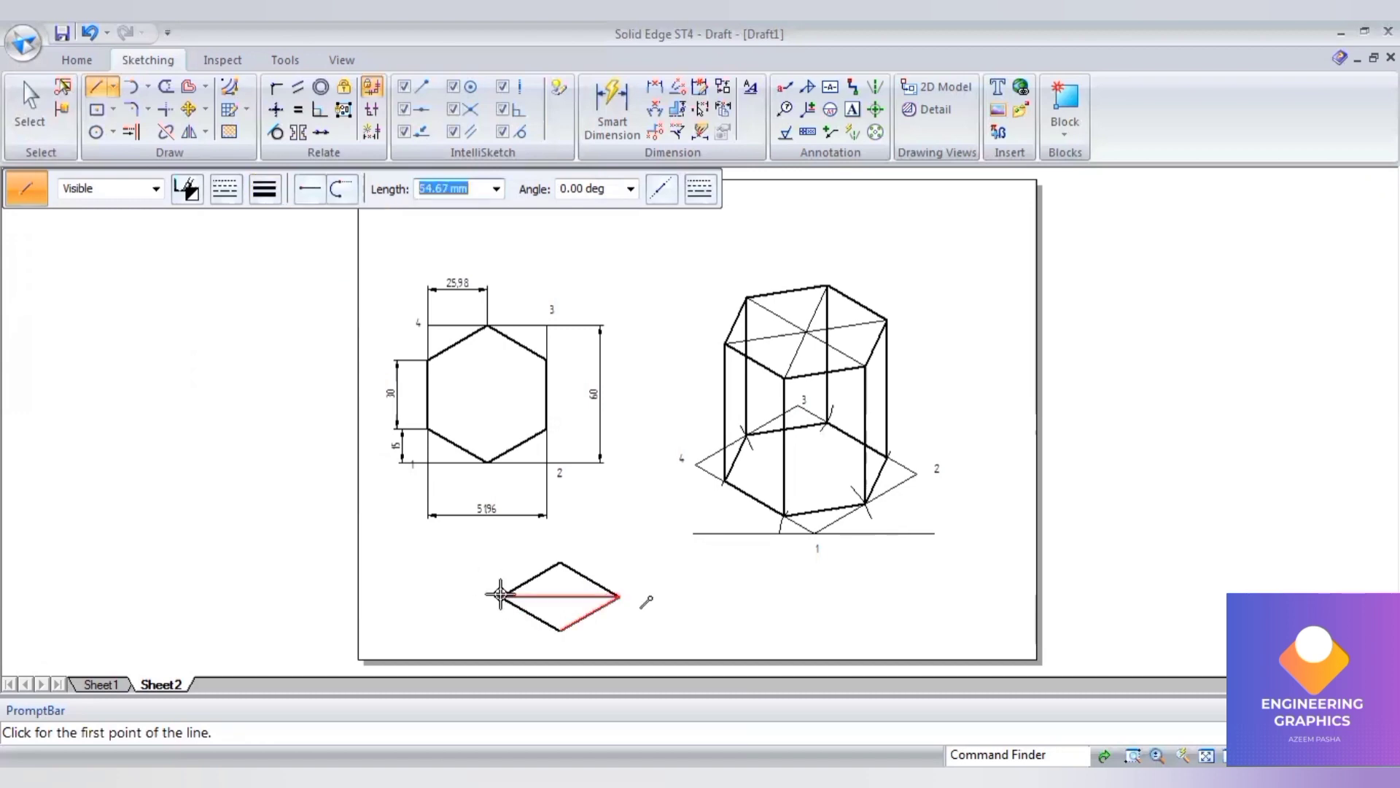
left_click(615, 596)
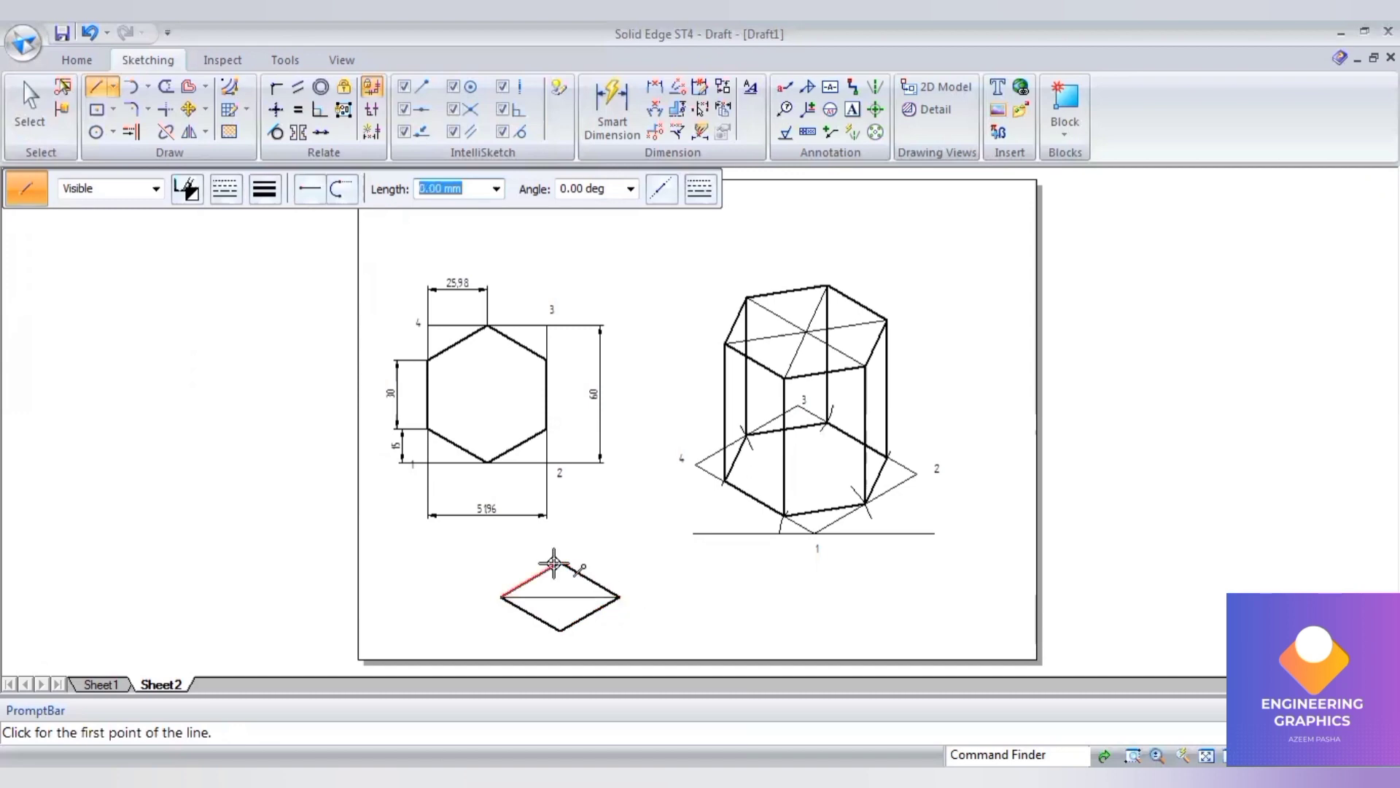
left_click(560, 562)
left_click(559, 628)
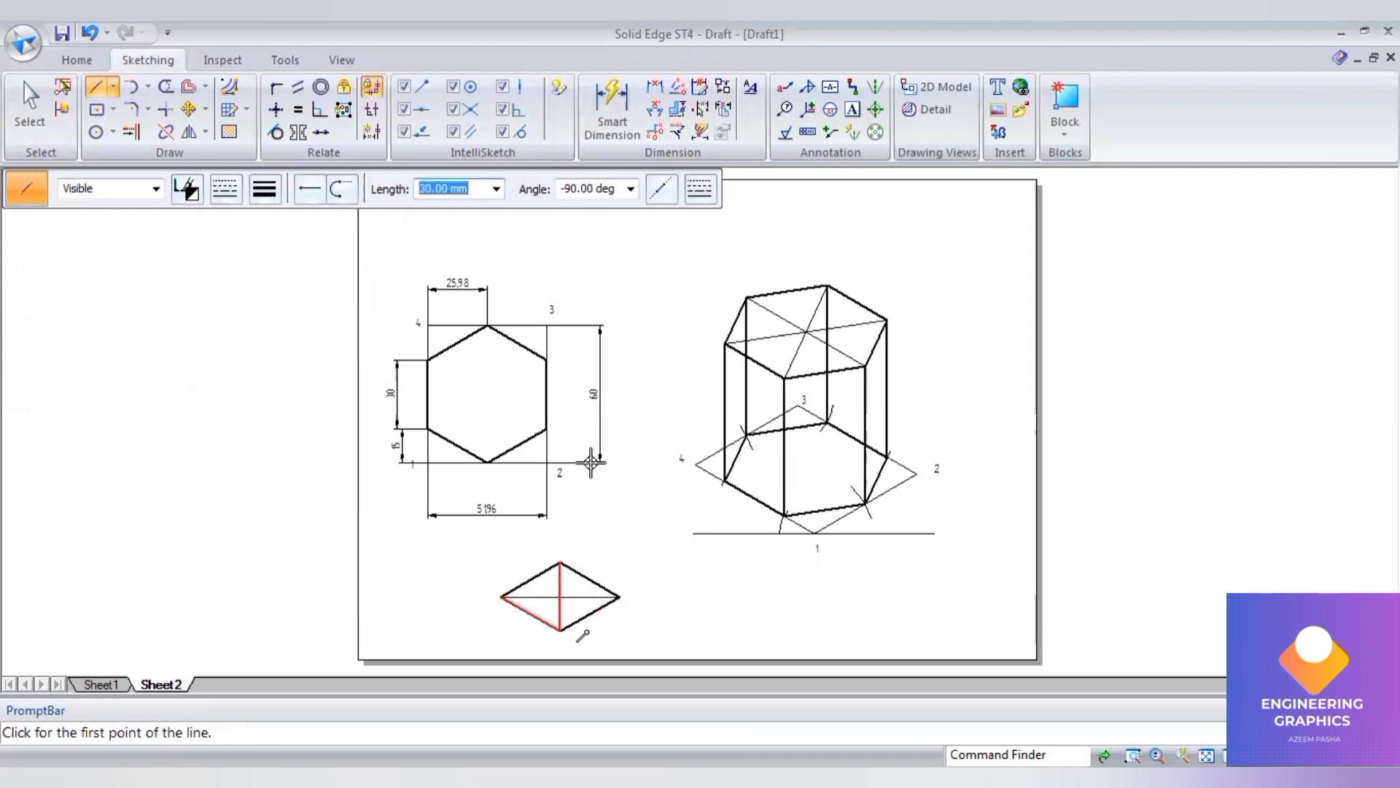
Move the rhombus with its diagonals from its centre to the intersection of the diagonals on the prism's top face.
left_click(186, 113)
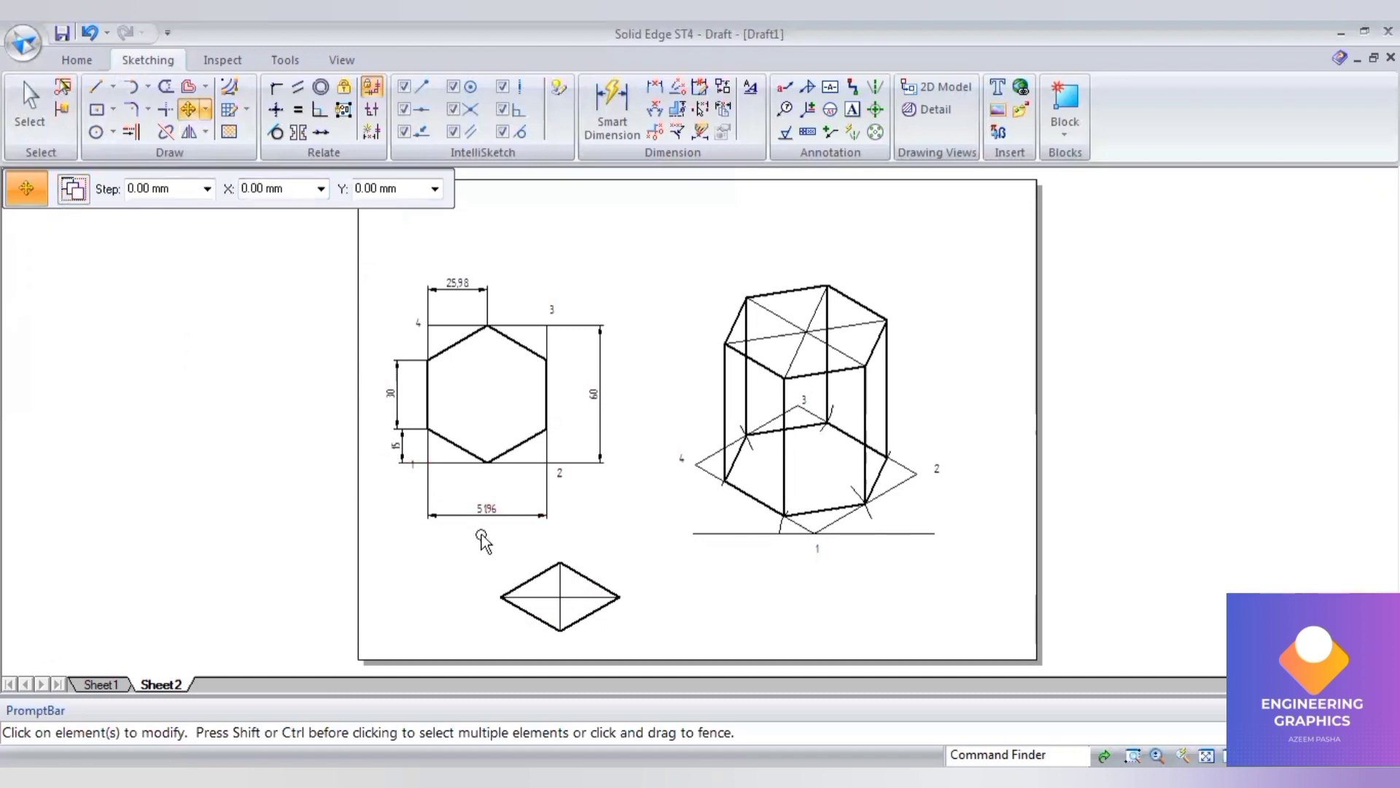
left_click_drag(482, 538, 648, 653)
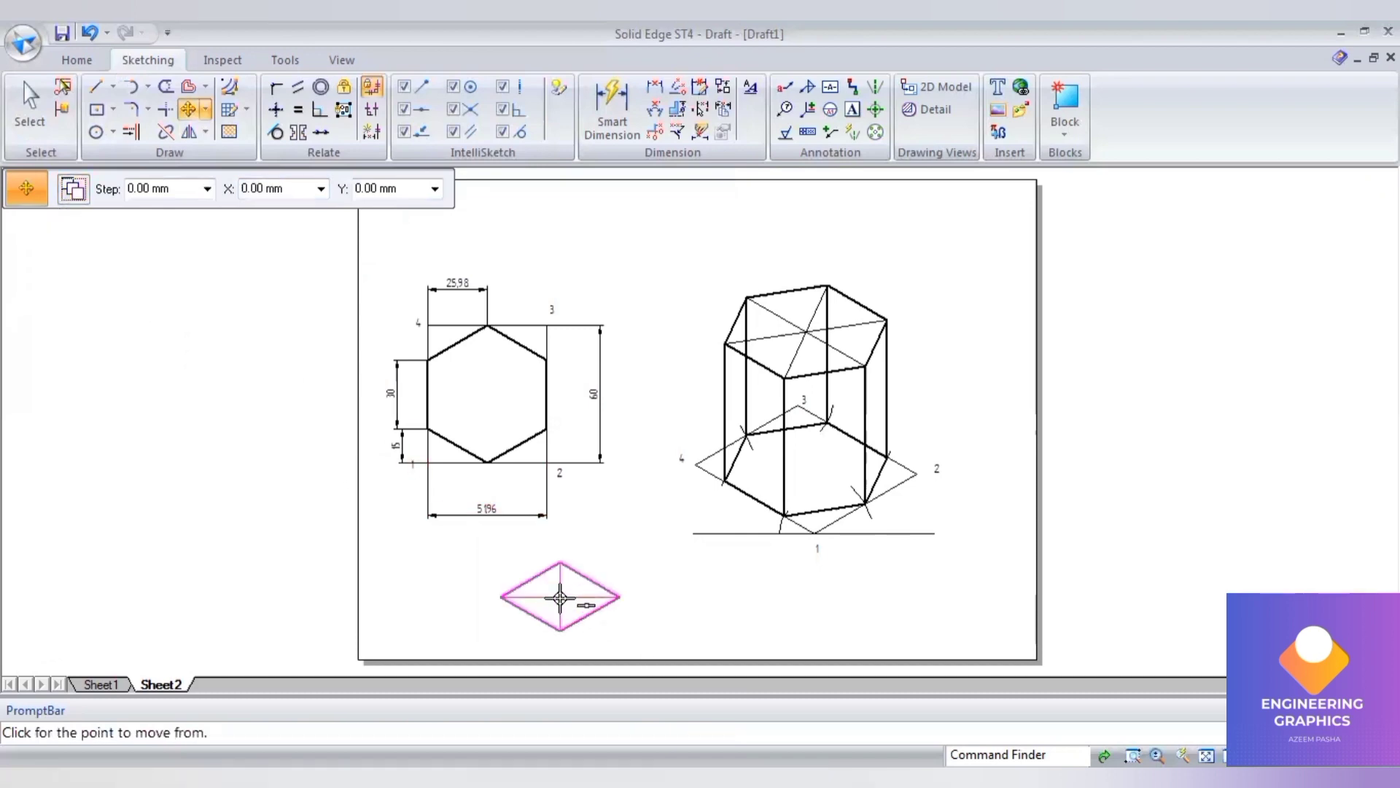
left_click(560, 596)
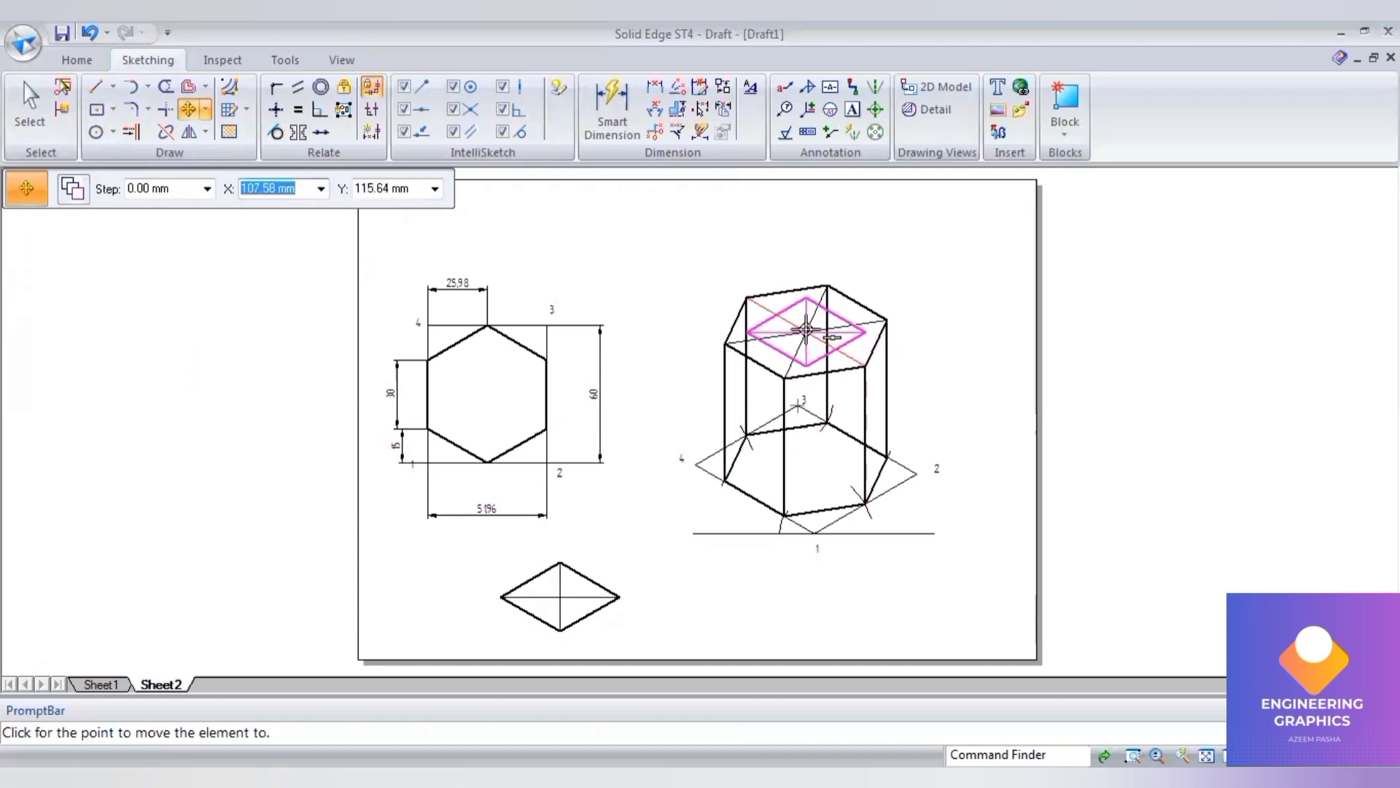
left_click(805, 330)
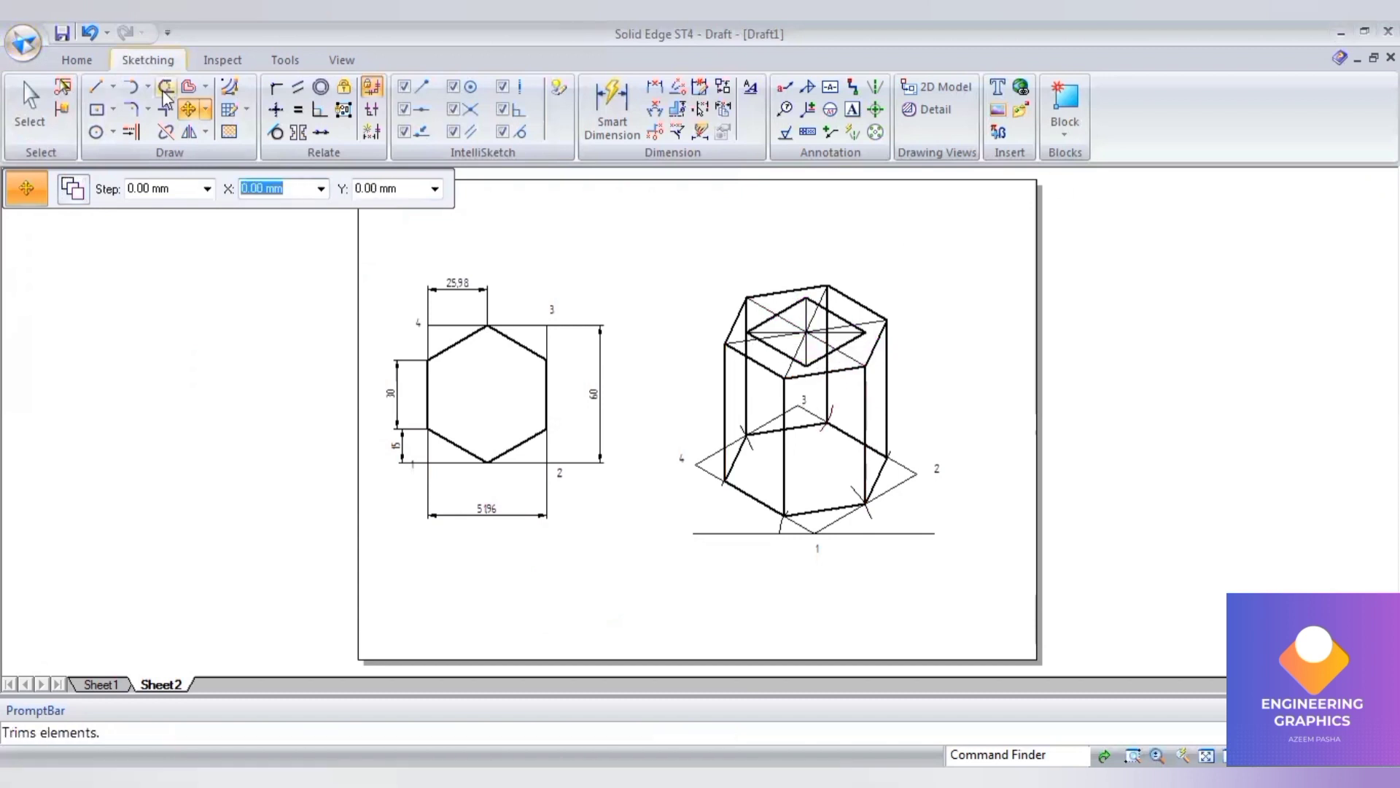
With a chain line type, draw a 50 mm axis at 90° upward from the centre of the prism's top face.
left_click(98, 87)
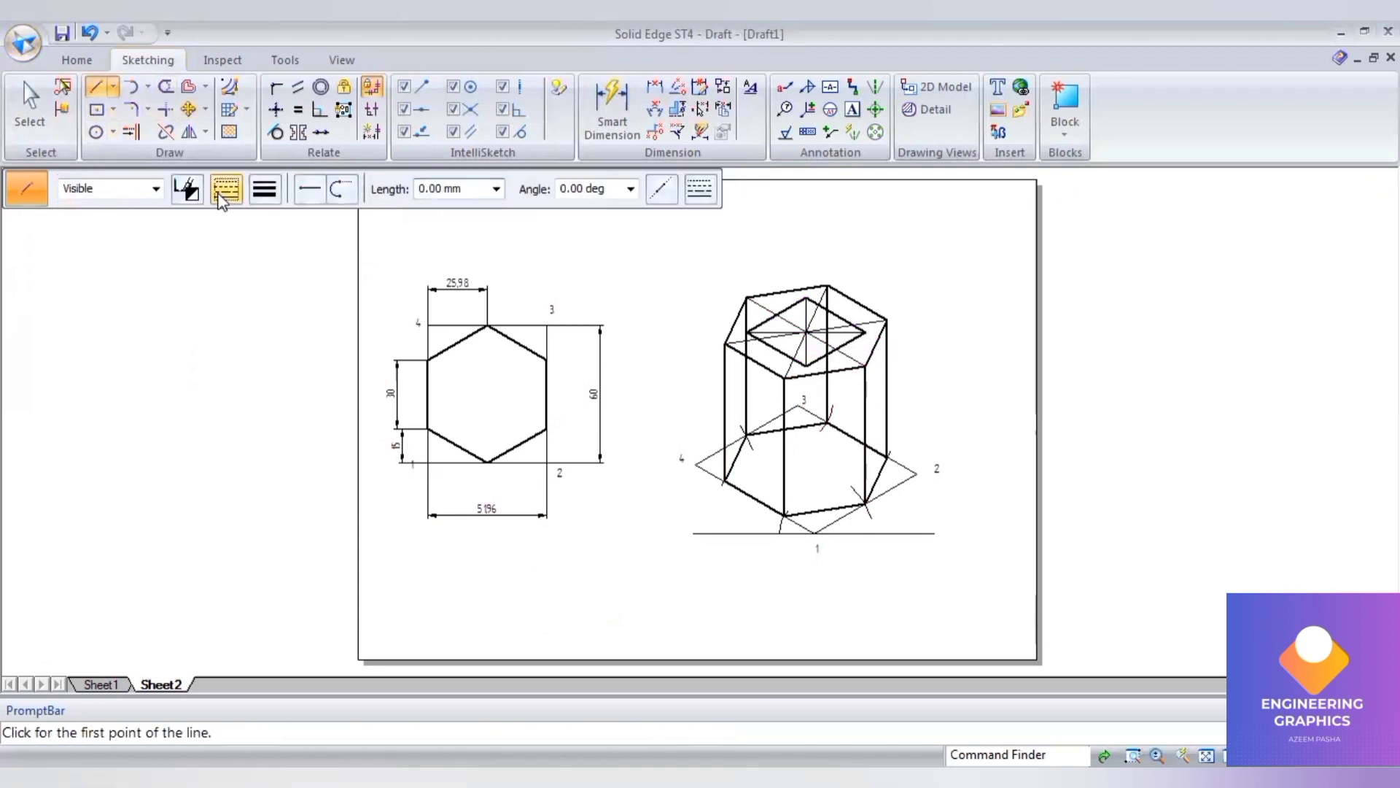
left_click(226, 189)
left_click(237, 254)
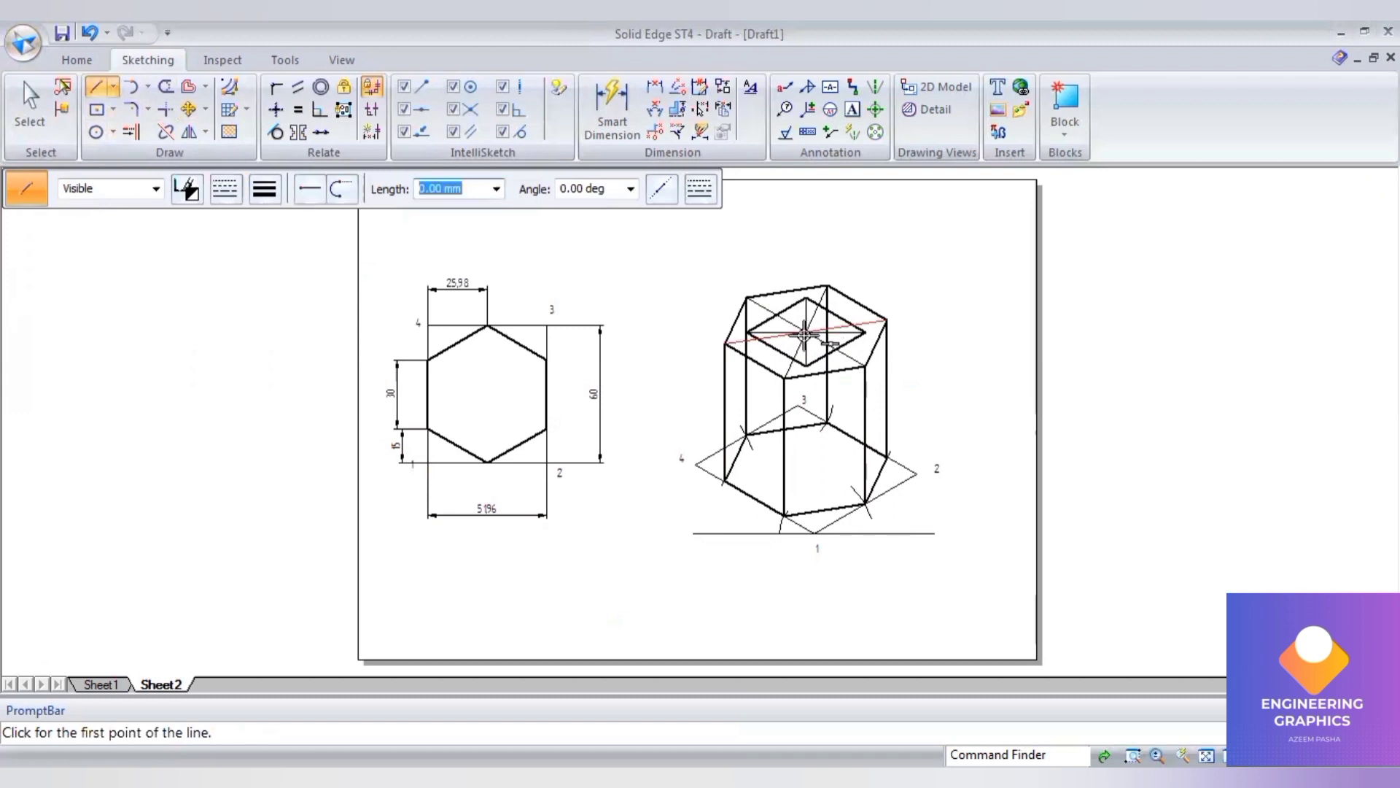
left_click(806, 333)
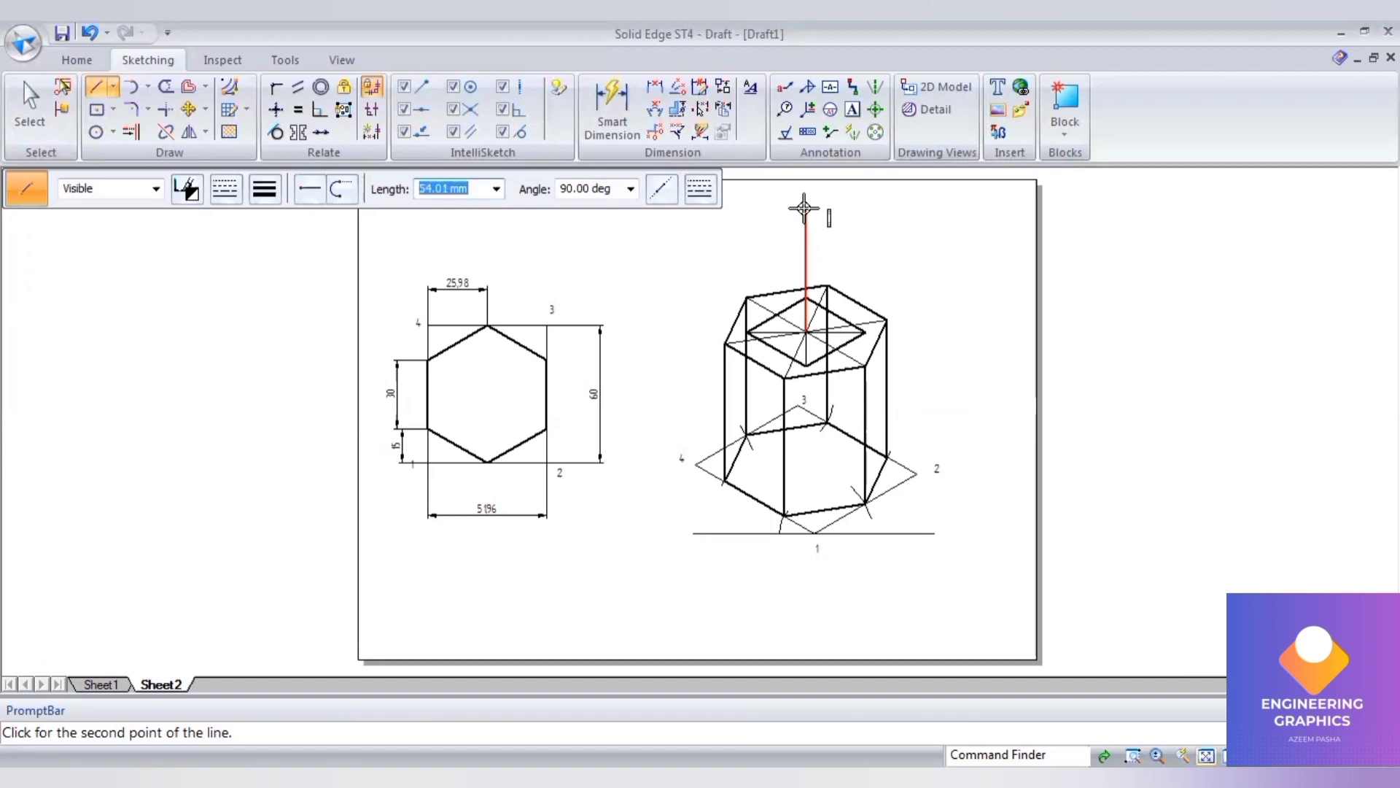
type("50")
key("Tab")
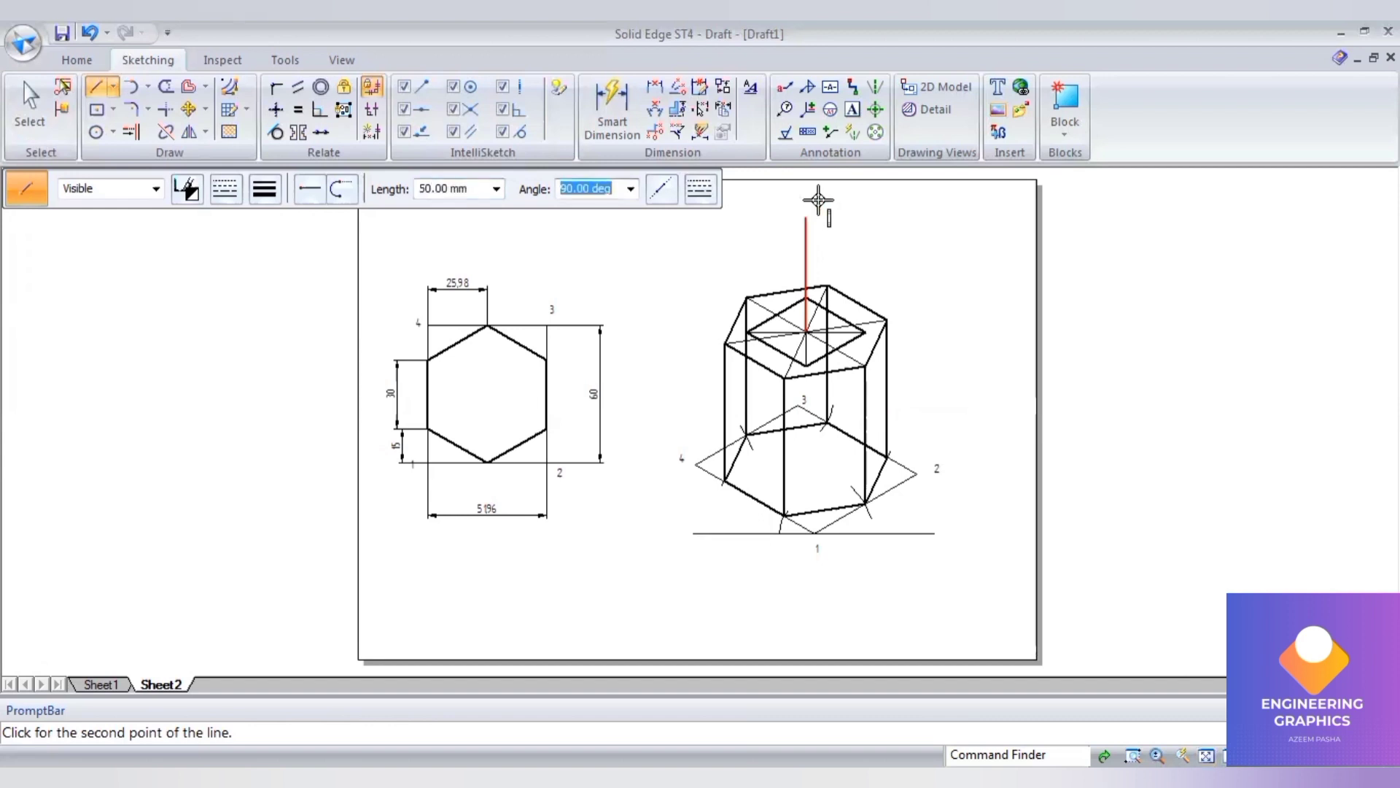
key("Return")
With a continuous 0.50 mm line, draw two slant edges from the axis's upper end to the rhombus's left and right corners.
left_click(222, 188)
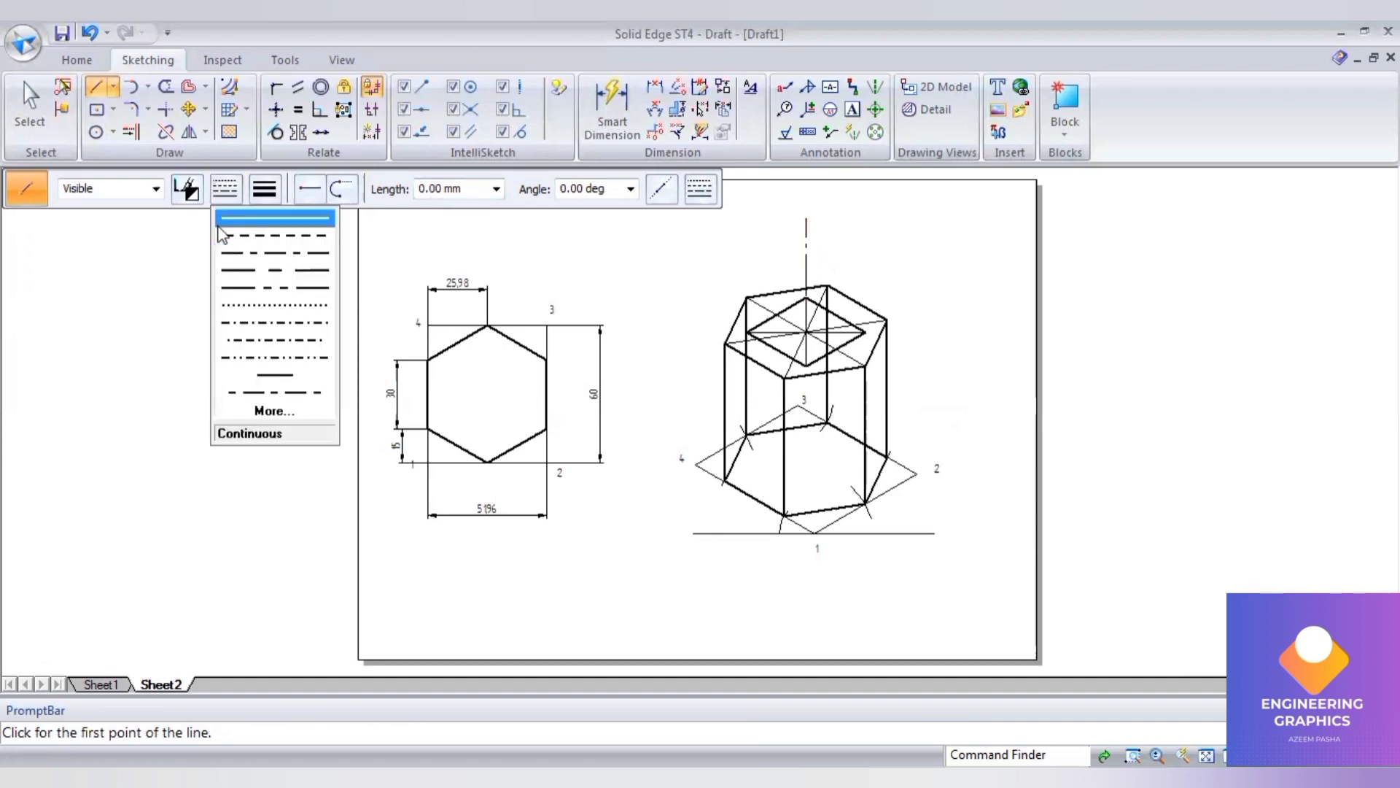
left_click(241, 218)
left_click(264, 188)
left_click(290, 271)
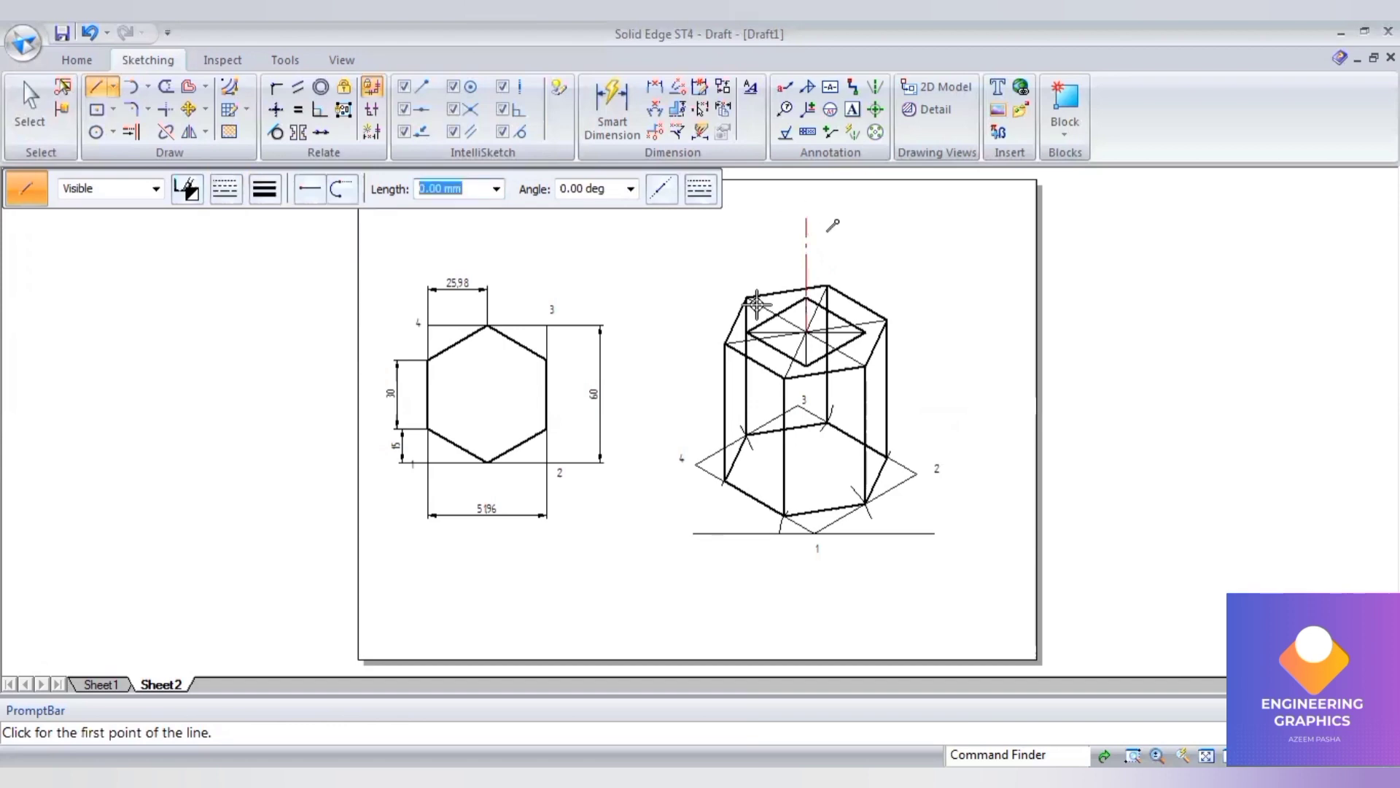
left_click(806, 217)
left_click(747, 331)
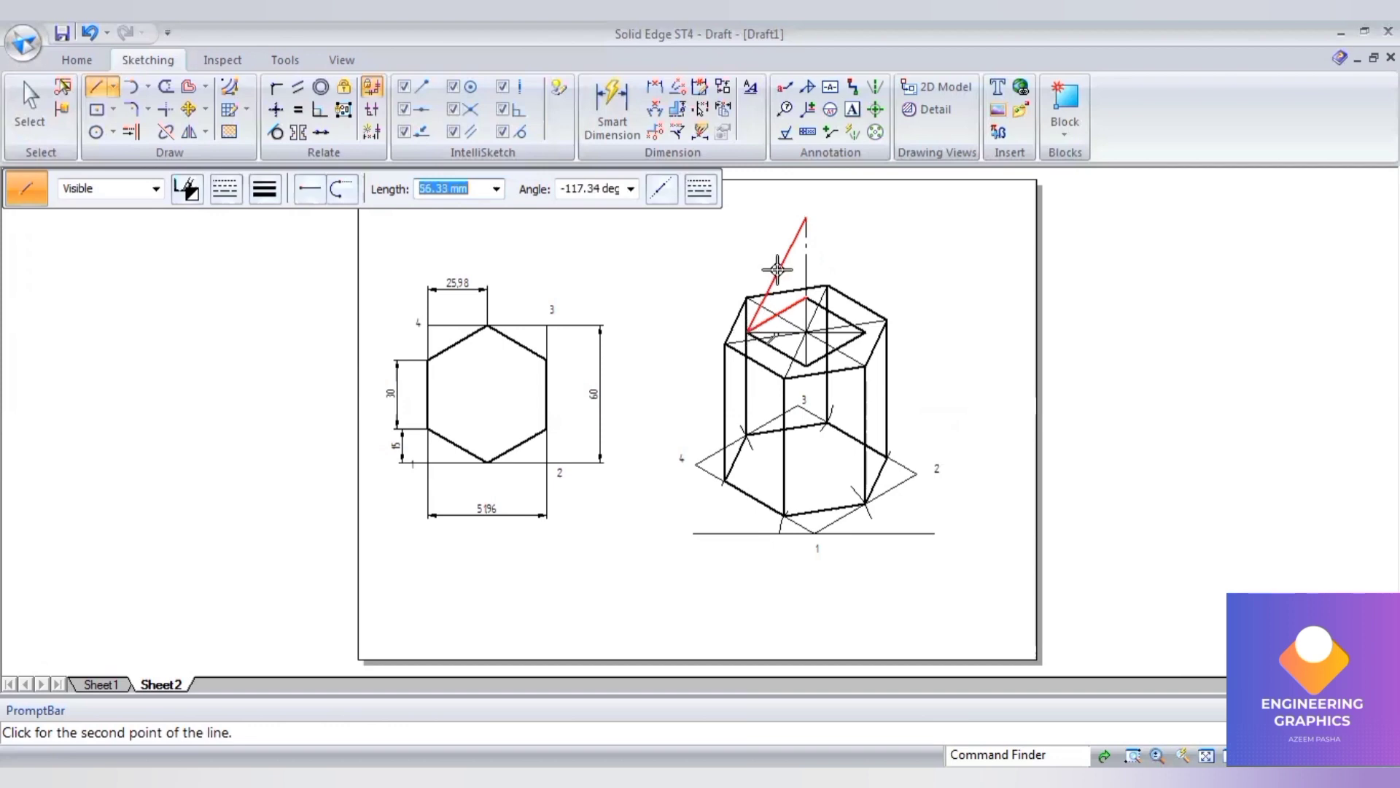
left_click(805, 217)
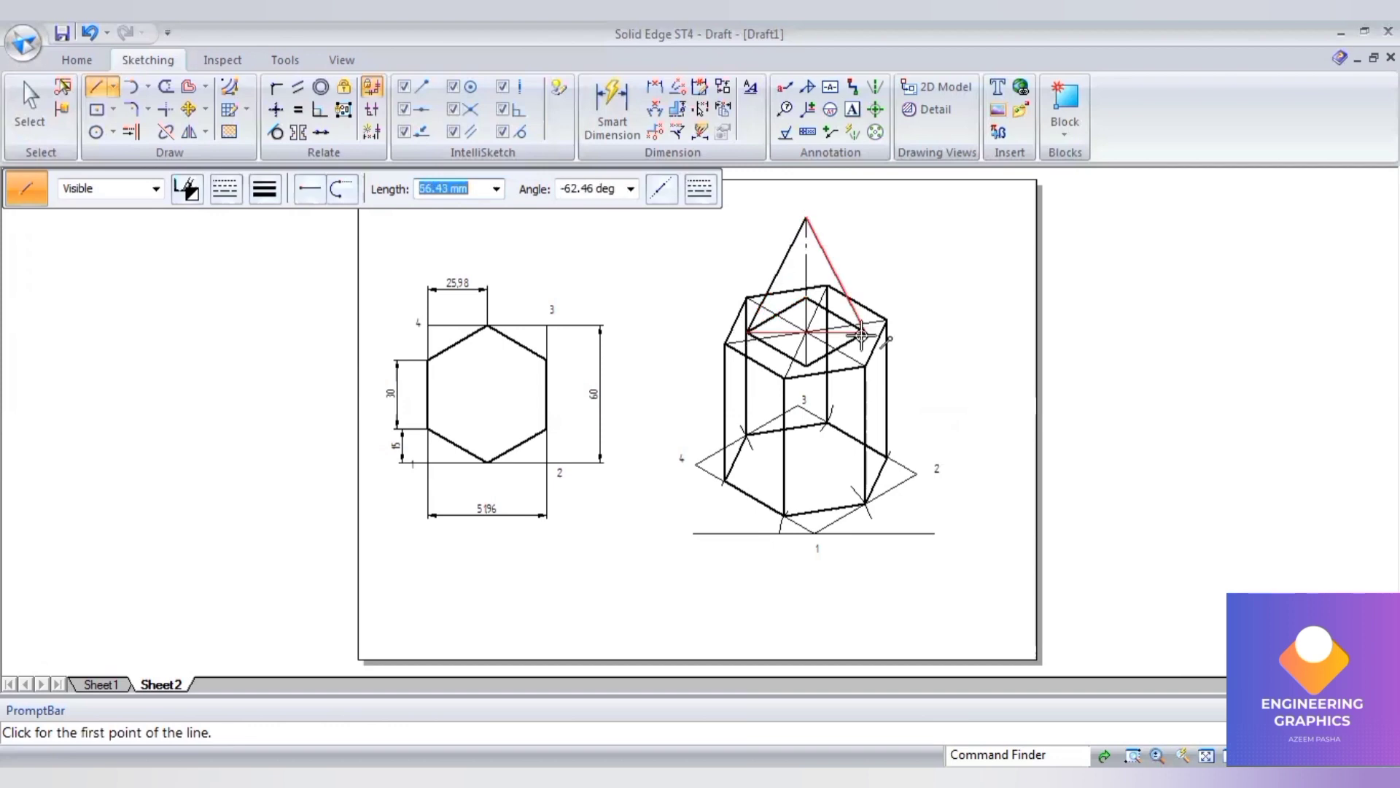
left_click(862, 333)
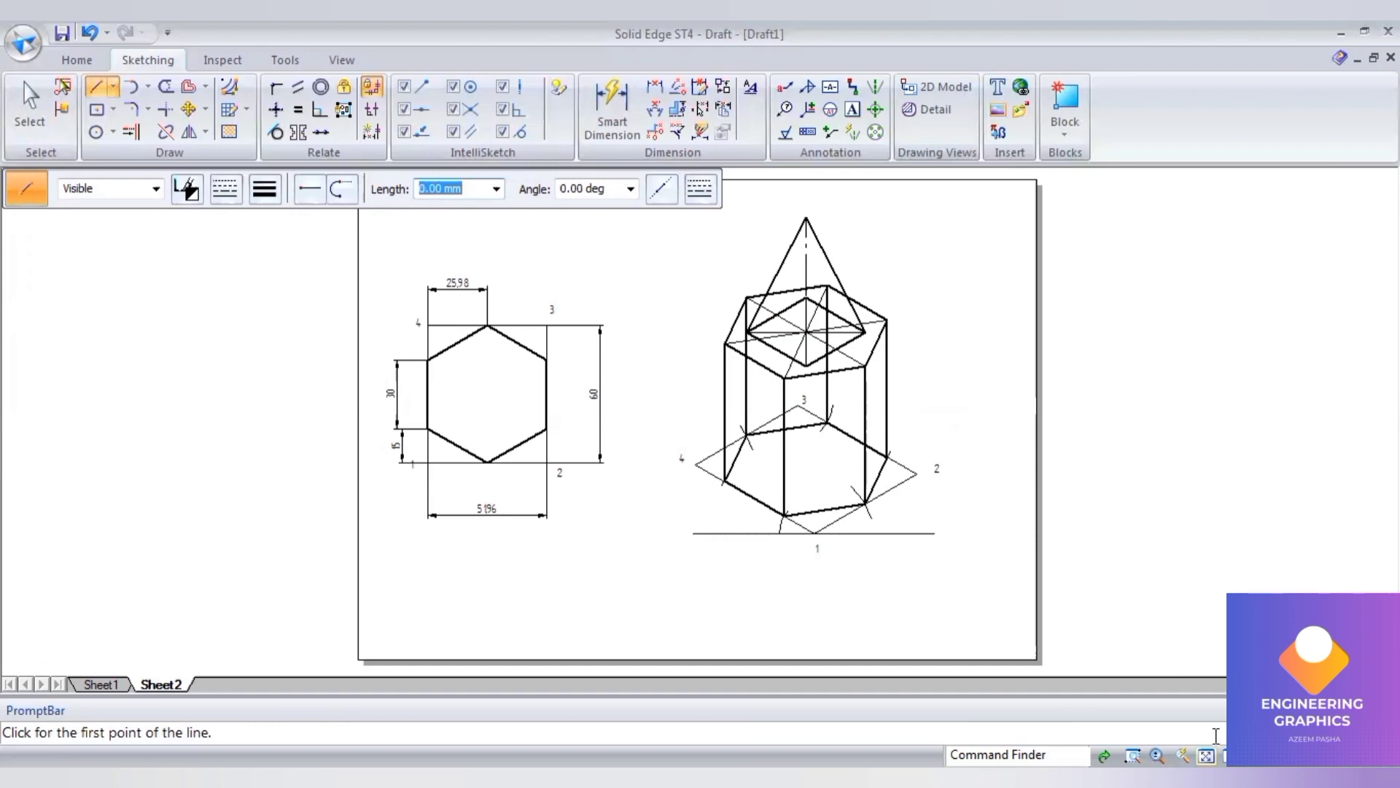
Select the isometric prism and pyramid with their construction lines and set a scale factor of 0.816 for them.
left_click(13, 103)
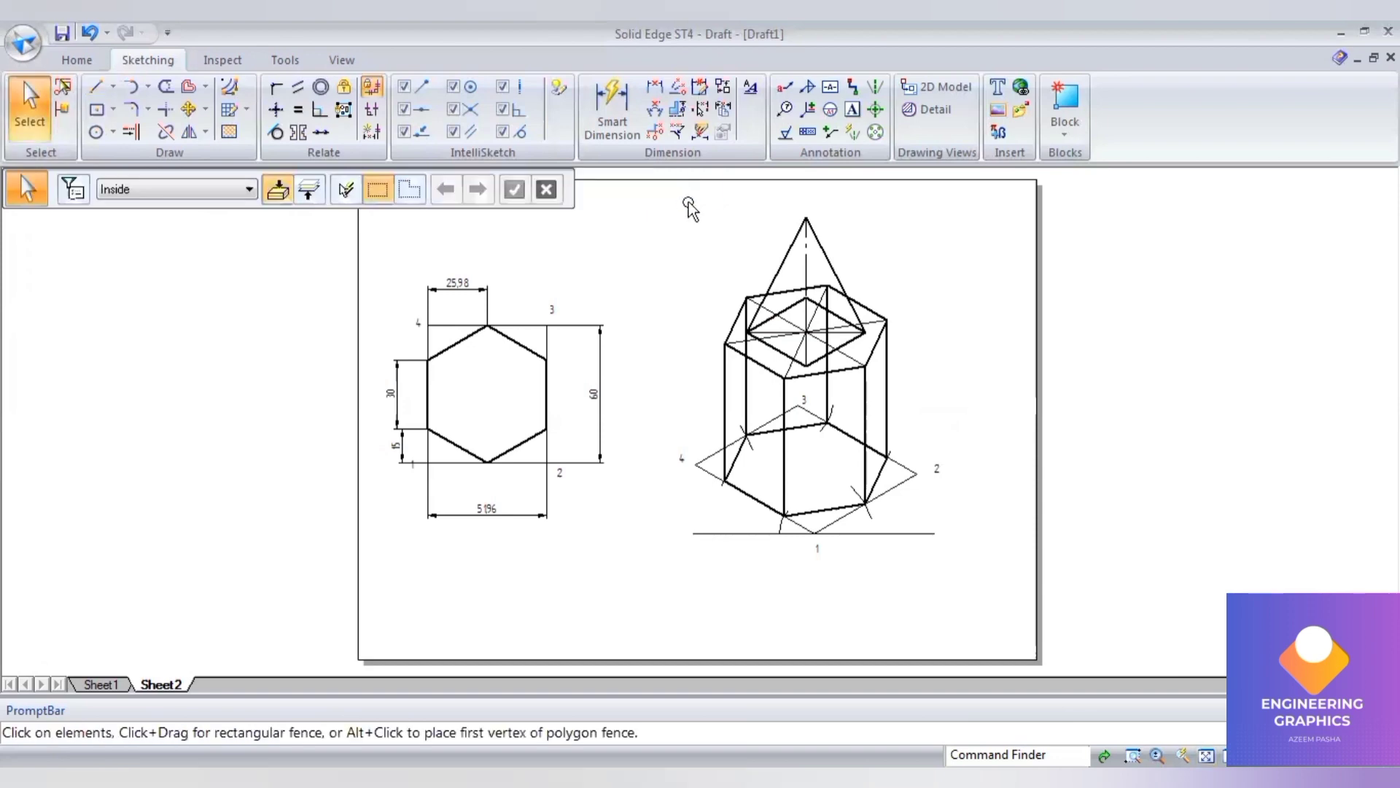
left_click_drag(682, 194, 977, 598)
left_click(205, 132)
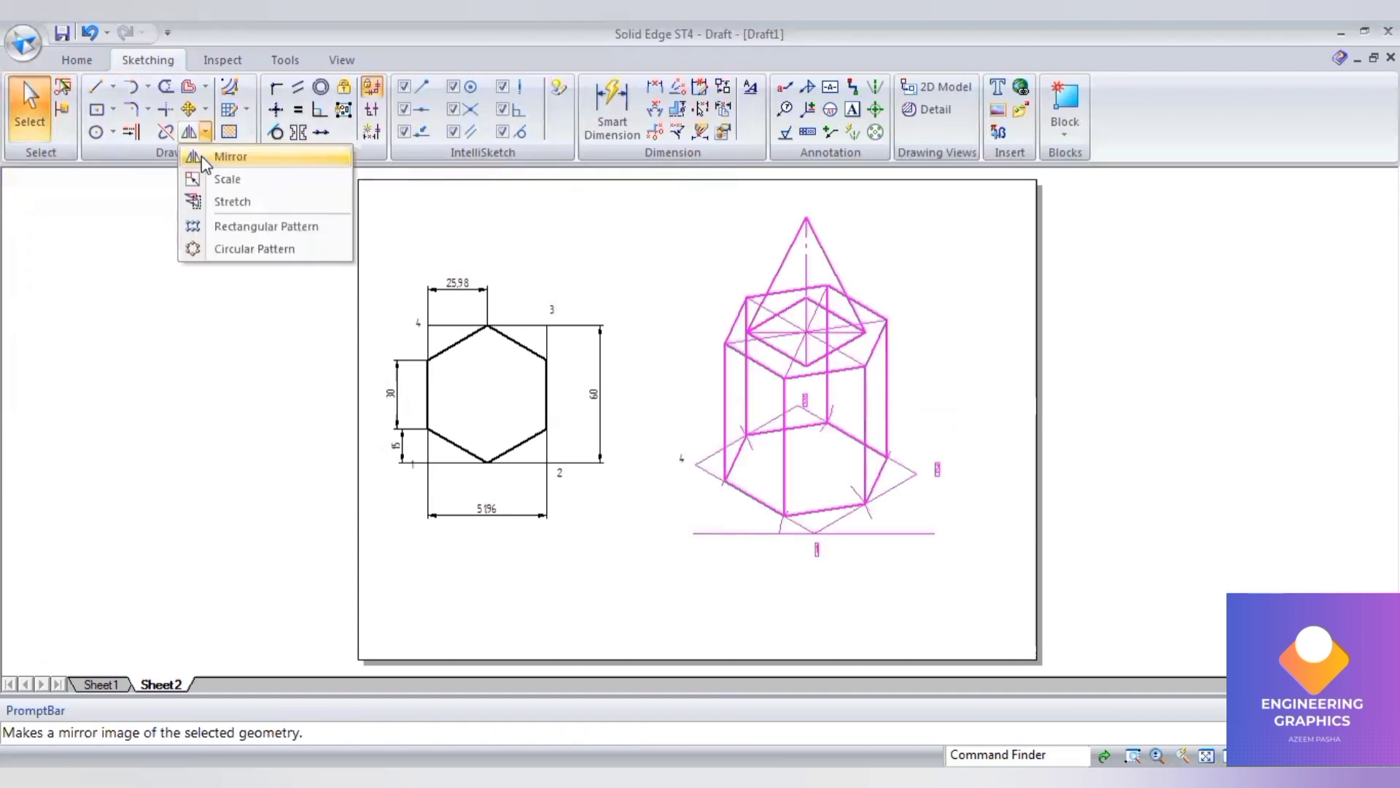
left_click(196, 174)
left_click(278, 191)
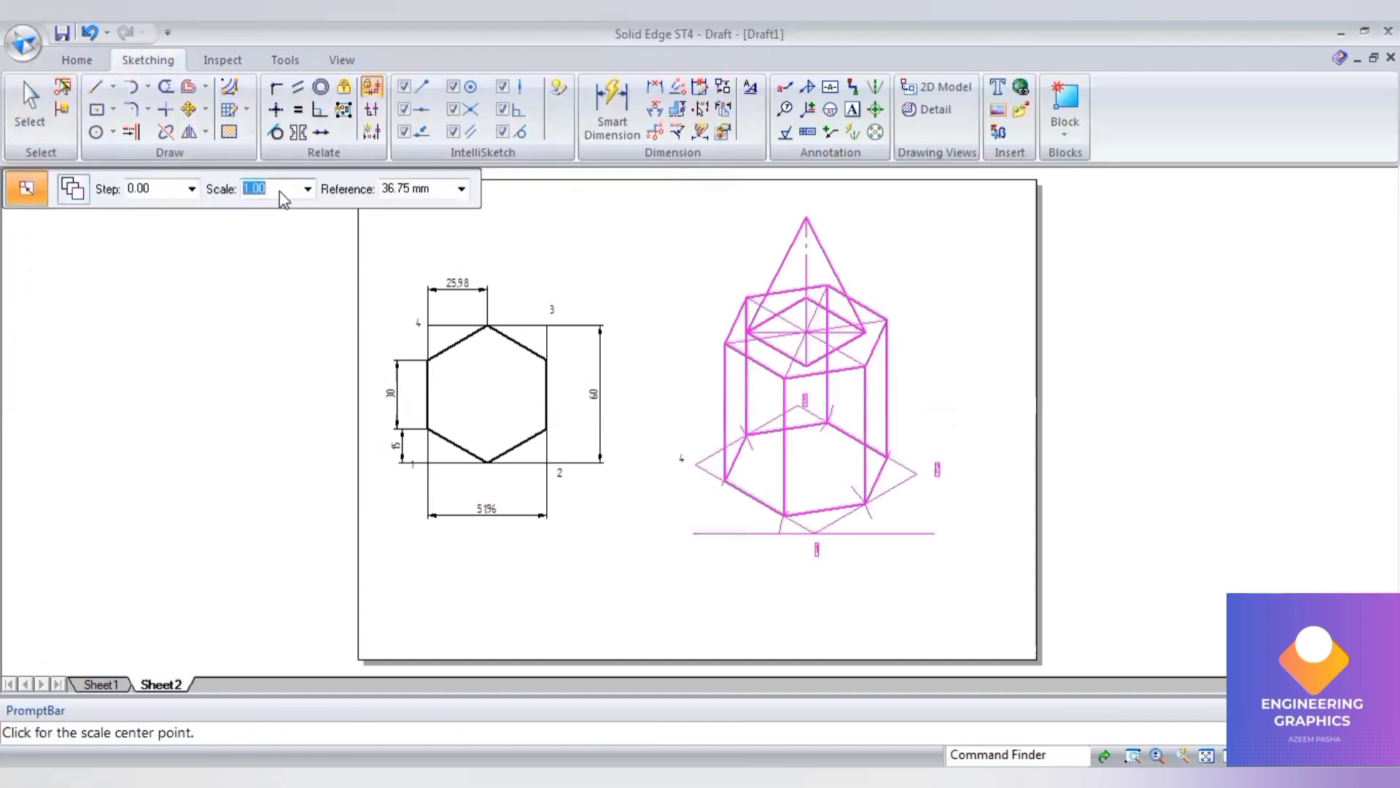
type("0.816")
key("Tab")
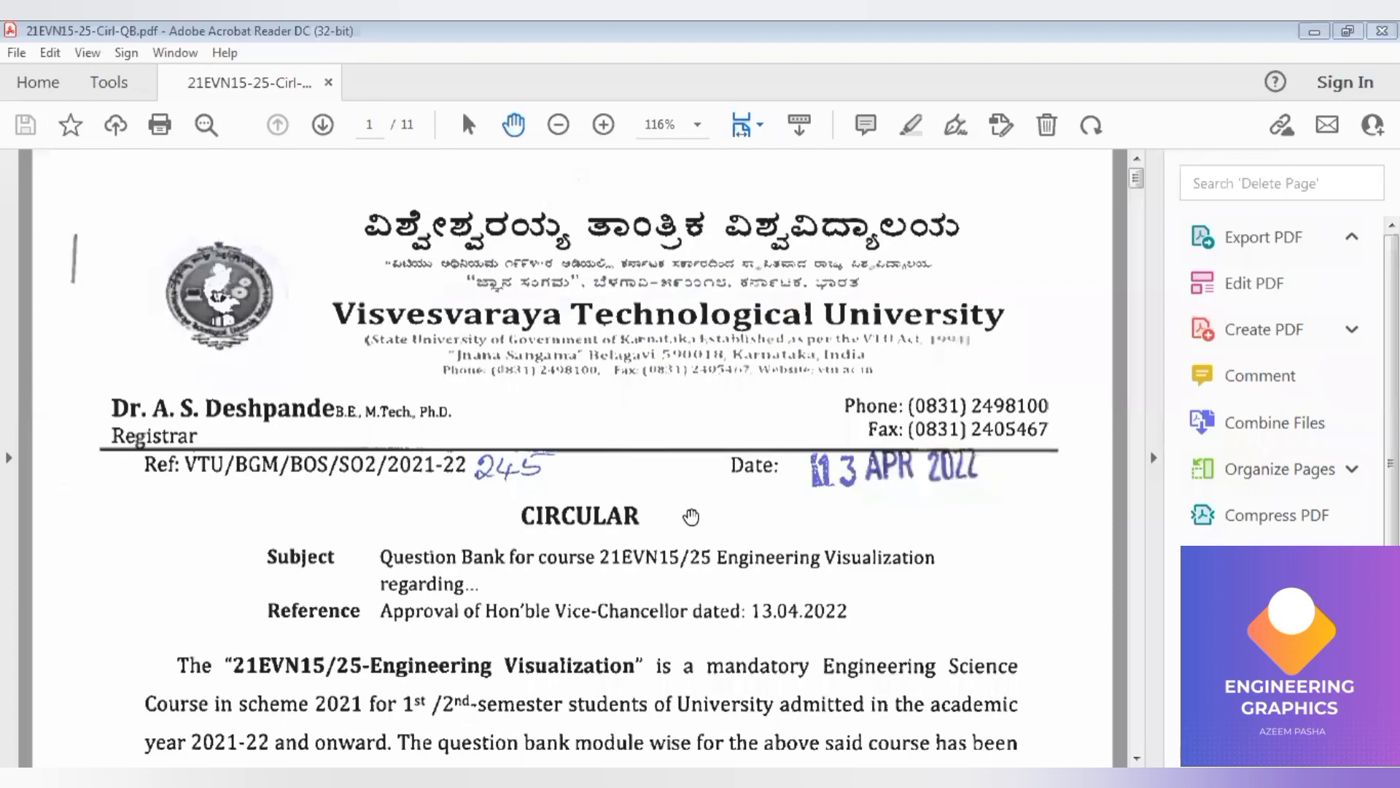
Switch to the question bank PDF in Acrobat Reader and read down to the Module 03 isometric view questions.
left_click(474, 444)
scroll(474, 445, "down", 5)
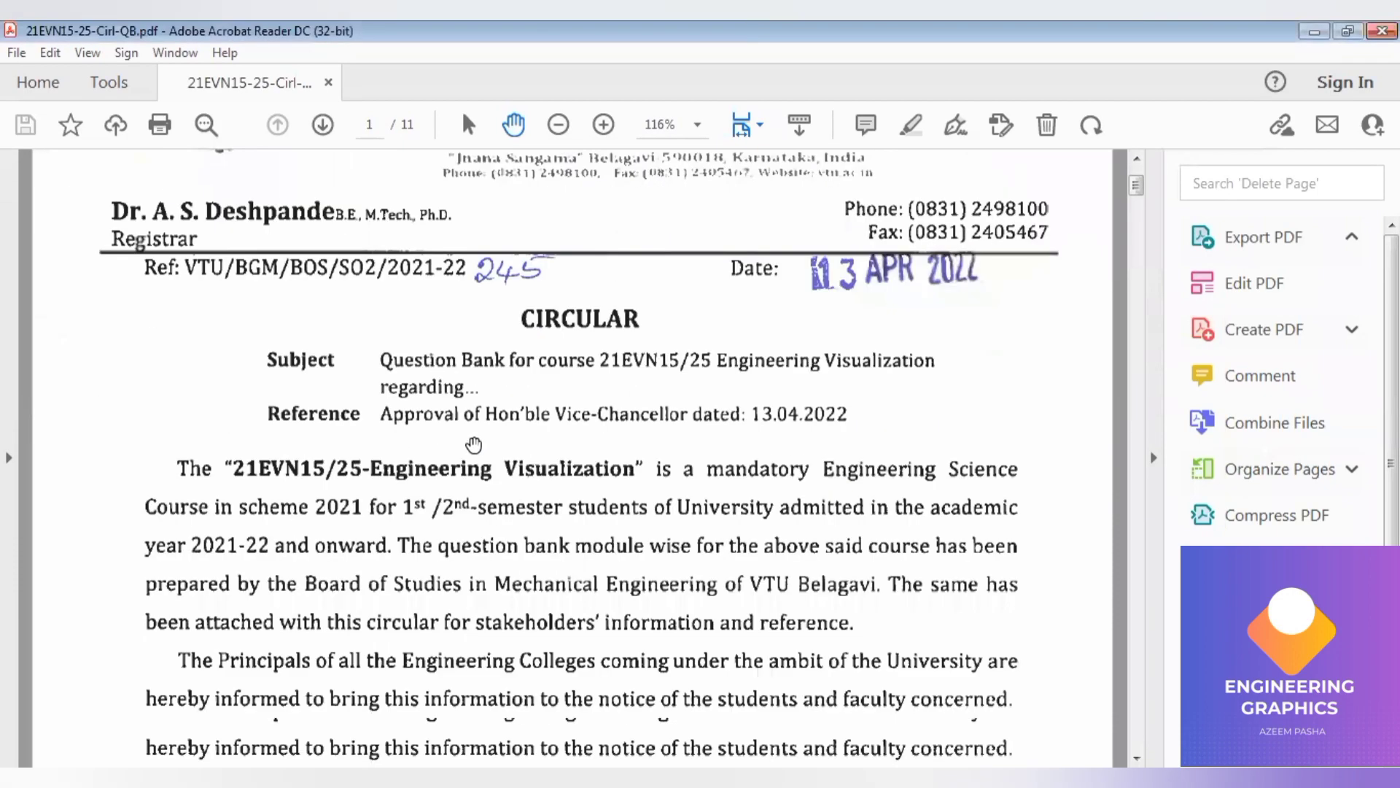
scroll(474, 444, "down", 15)
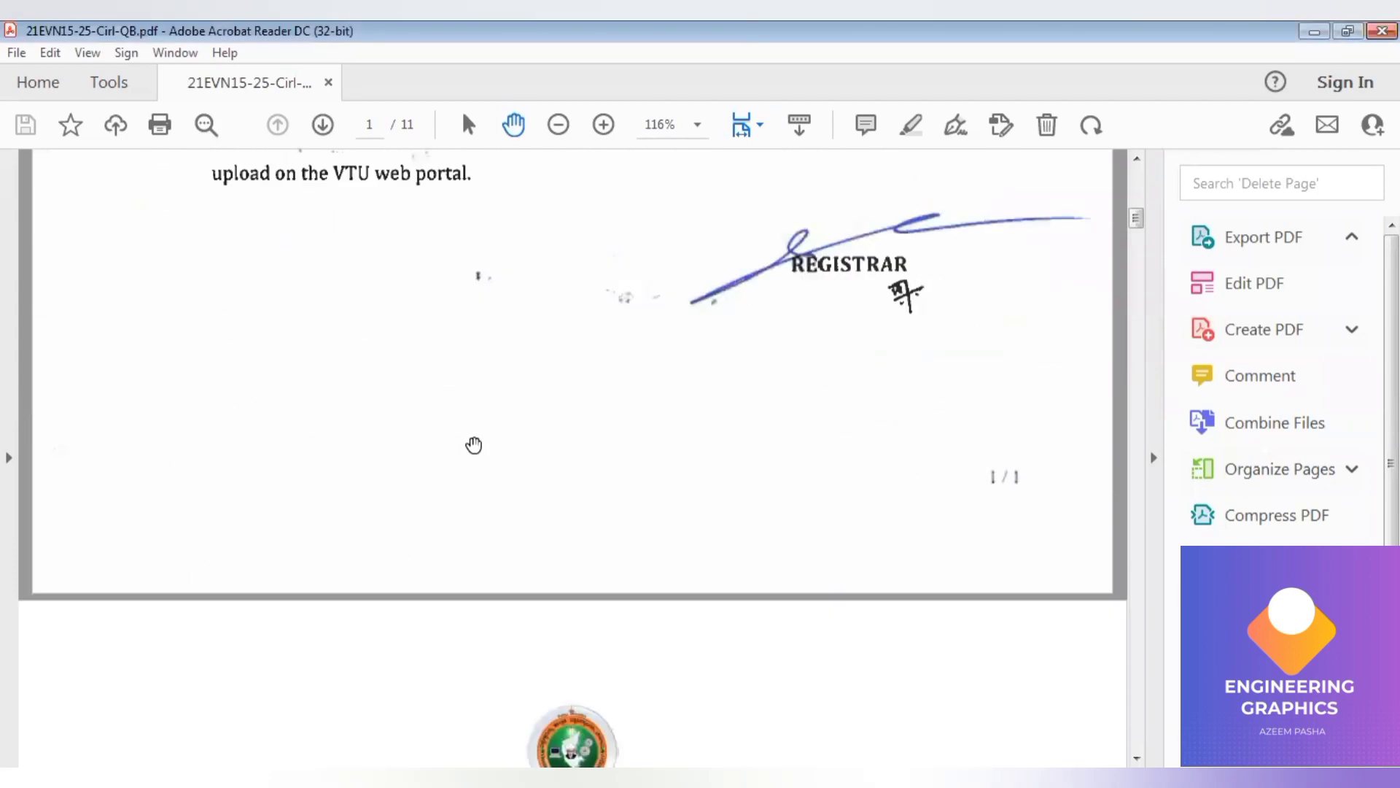
scroll(474, 443, "down", 5)
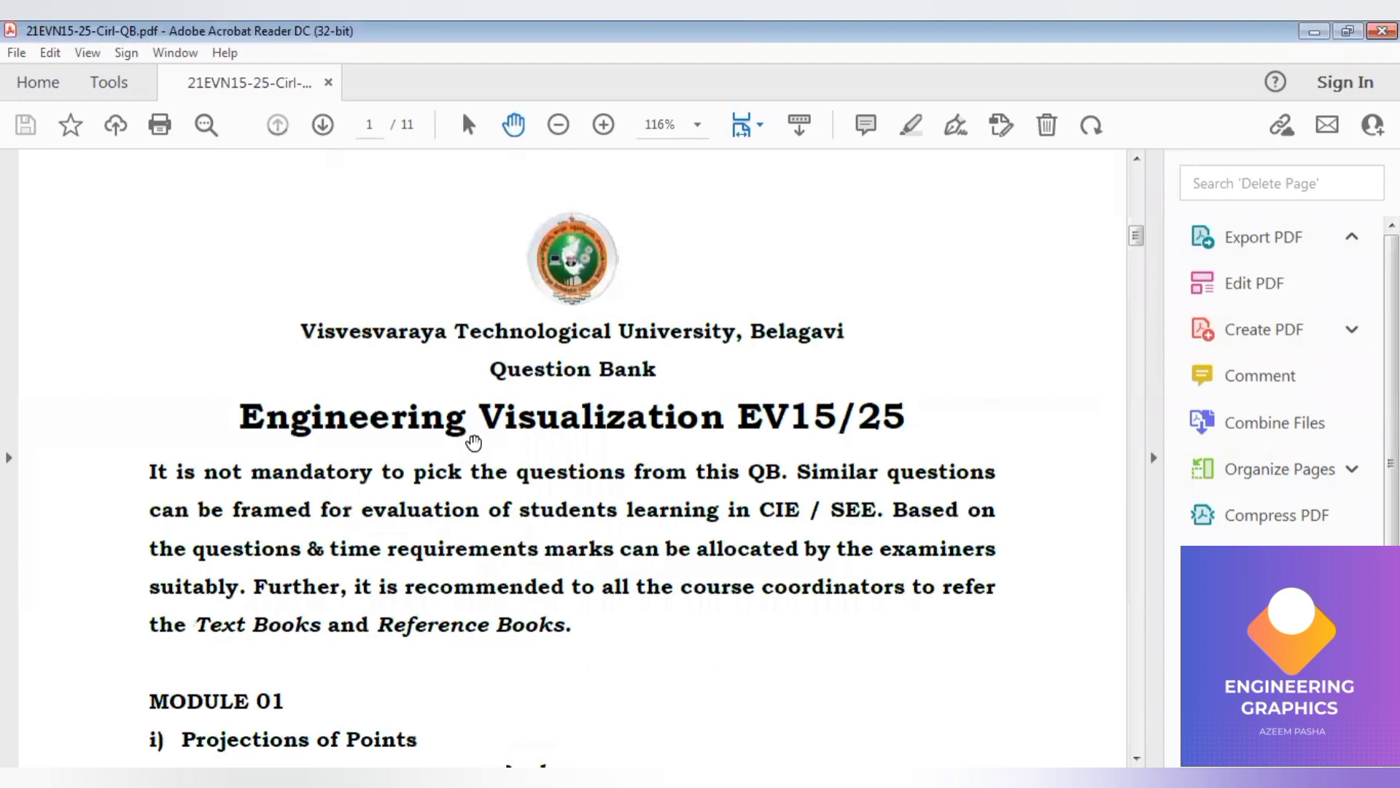
scroll(474, 442, "down", 10)
scroll(475, 441, "down", 15)
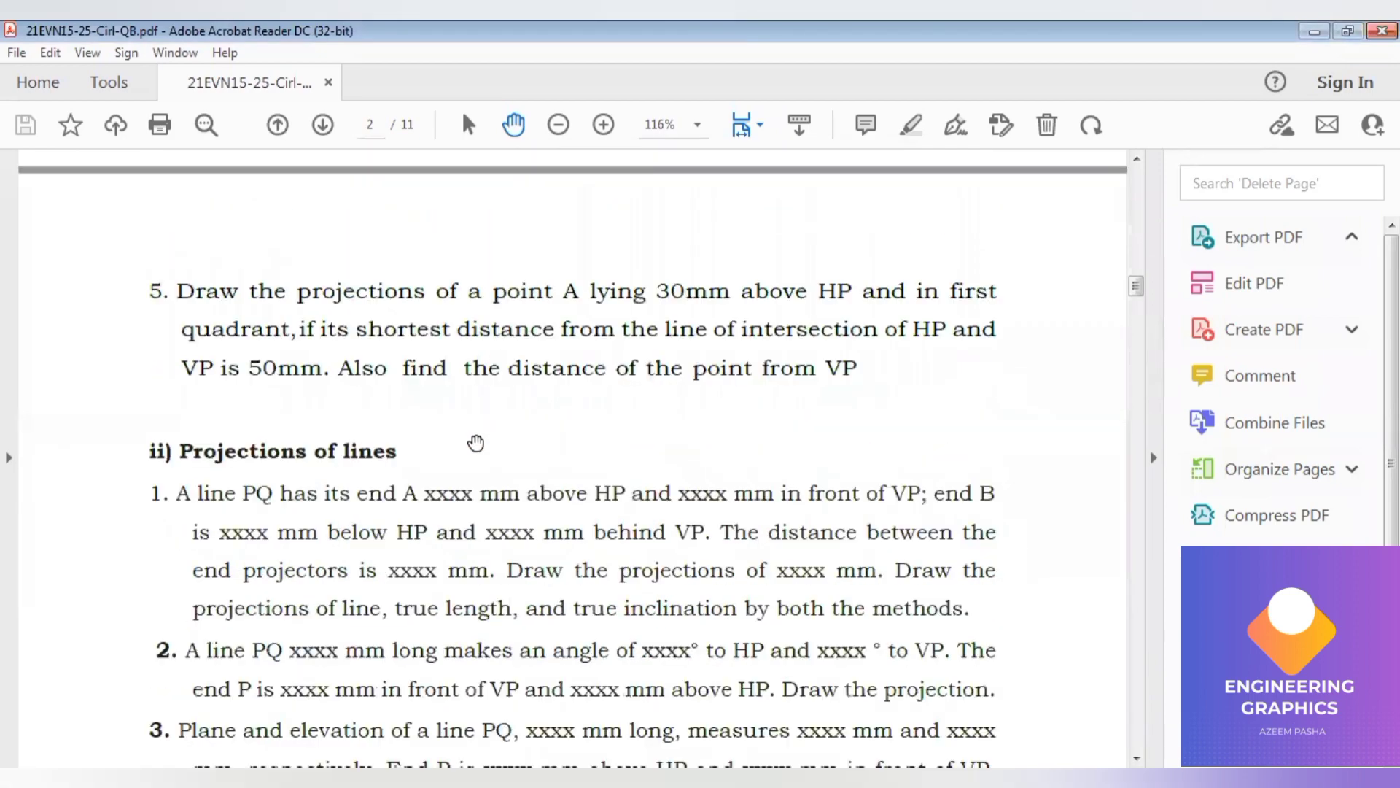
scroll(477, 441, "down", 10)
scroll(478, 441, "down", 15)
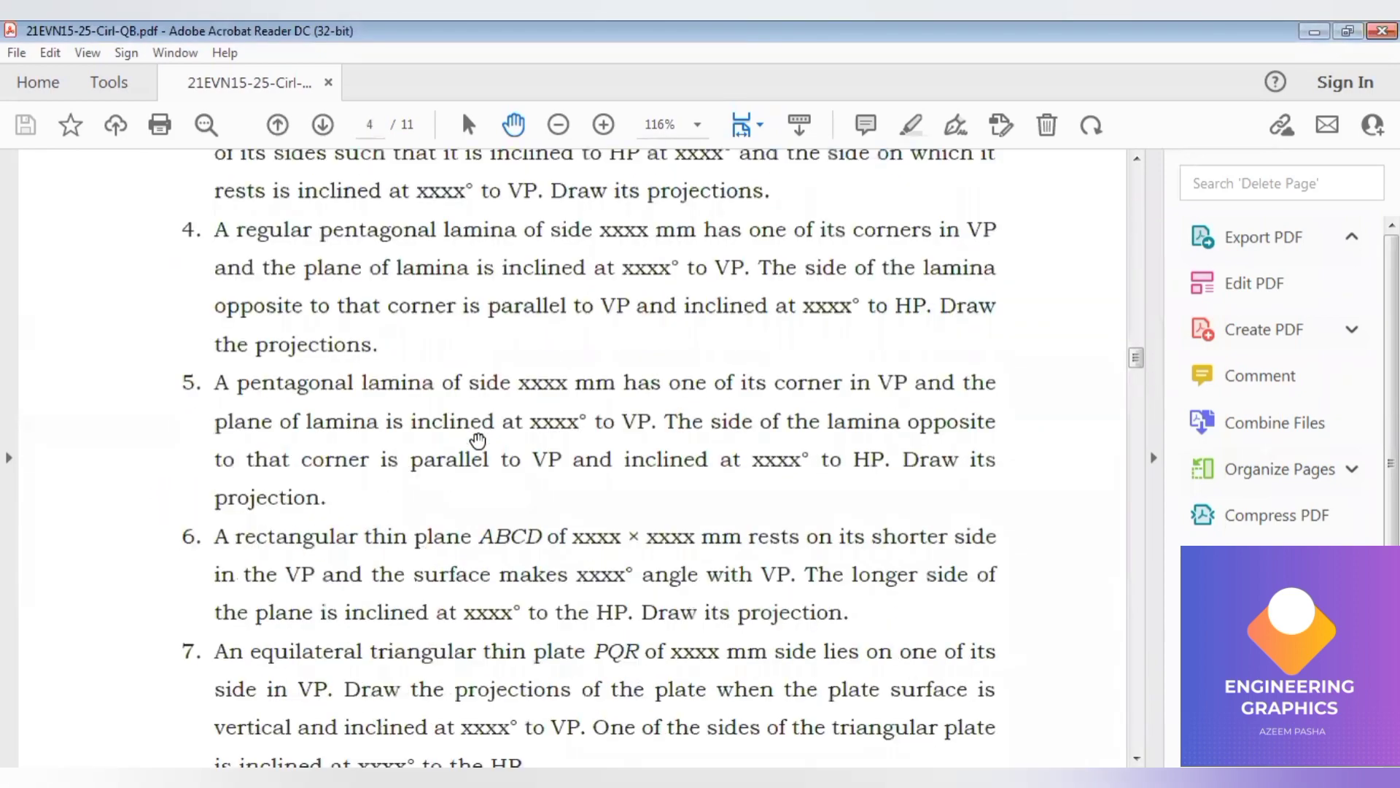
scroll(478, 440, "down", 20)
scroll(477, 440, "down", 20)
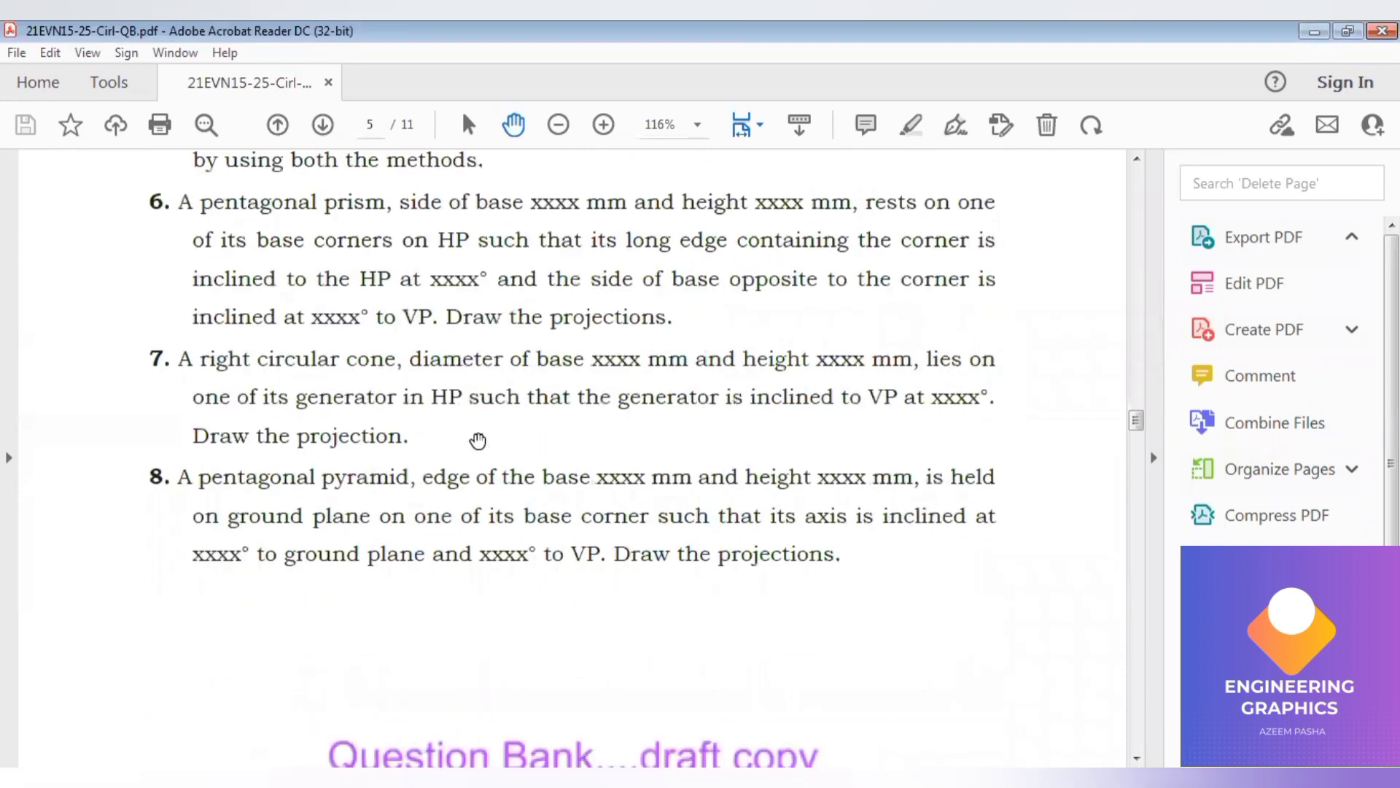
scroll(477, 439, "down", 20)
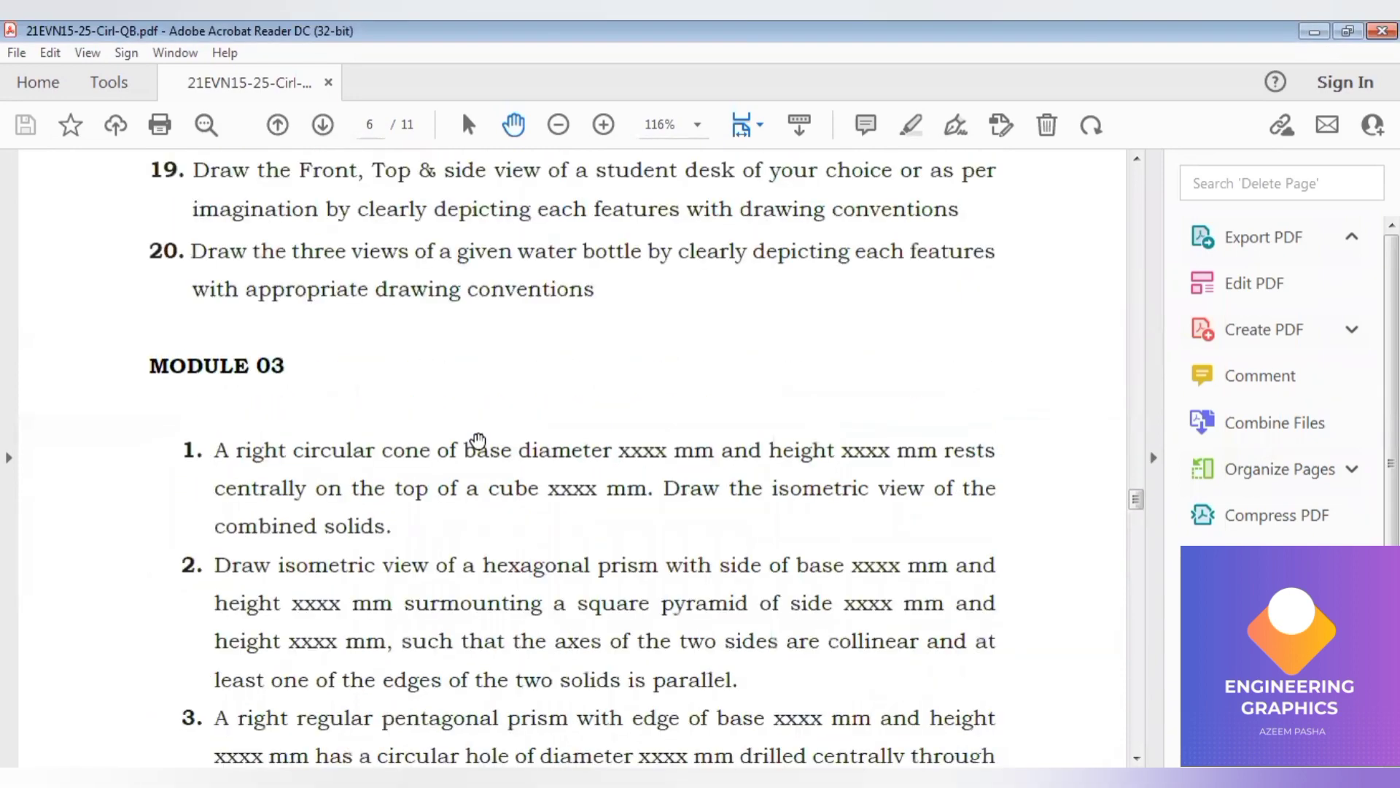
scroll(433, 389, "down", 1)
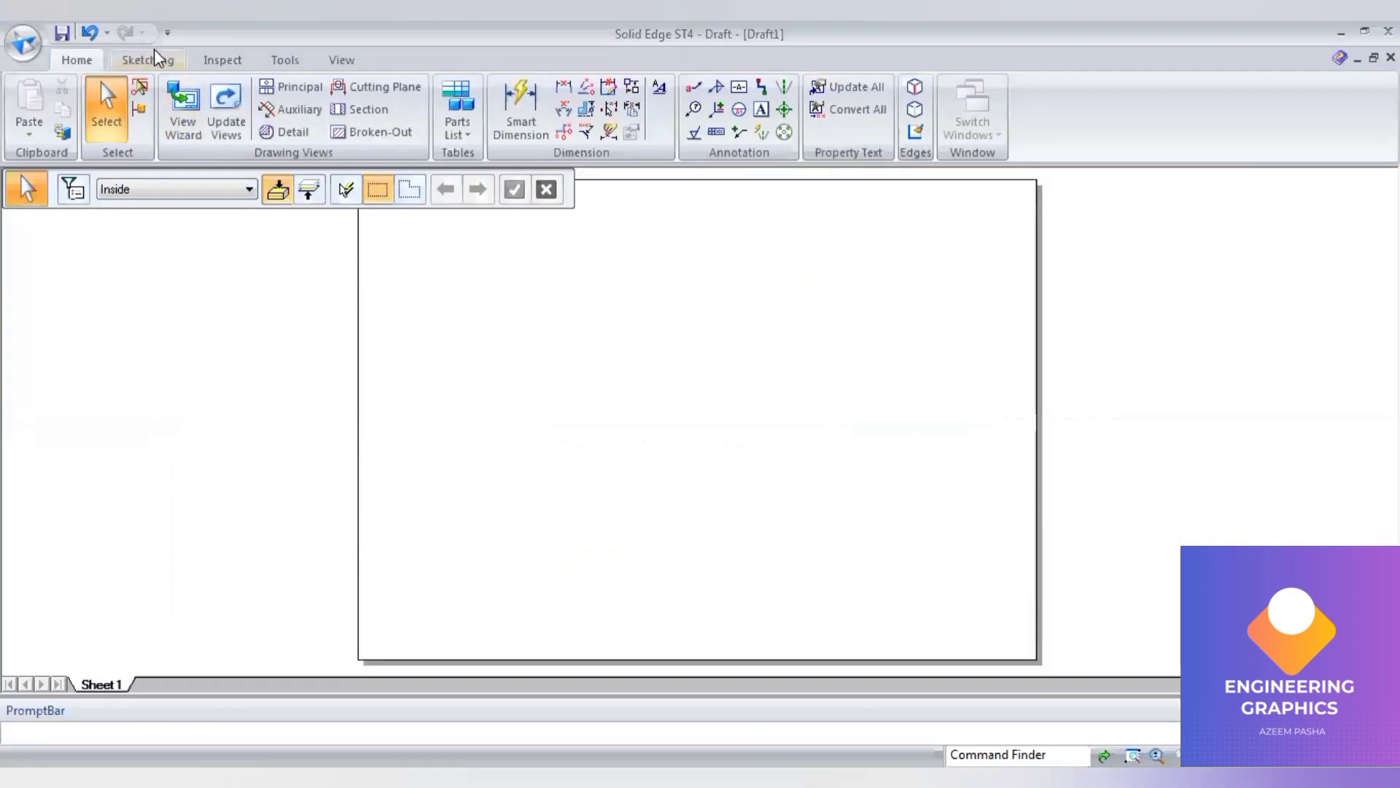
On the blank sheet in Solid Edge, draw a horizontal base line about 182 mm long near the lower edge.
left_click(155, 58)
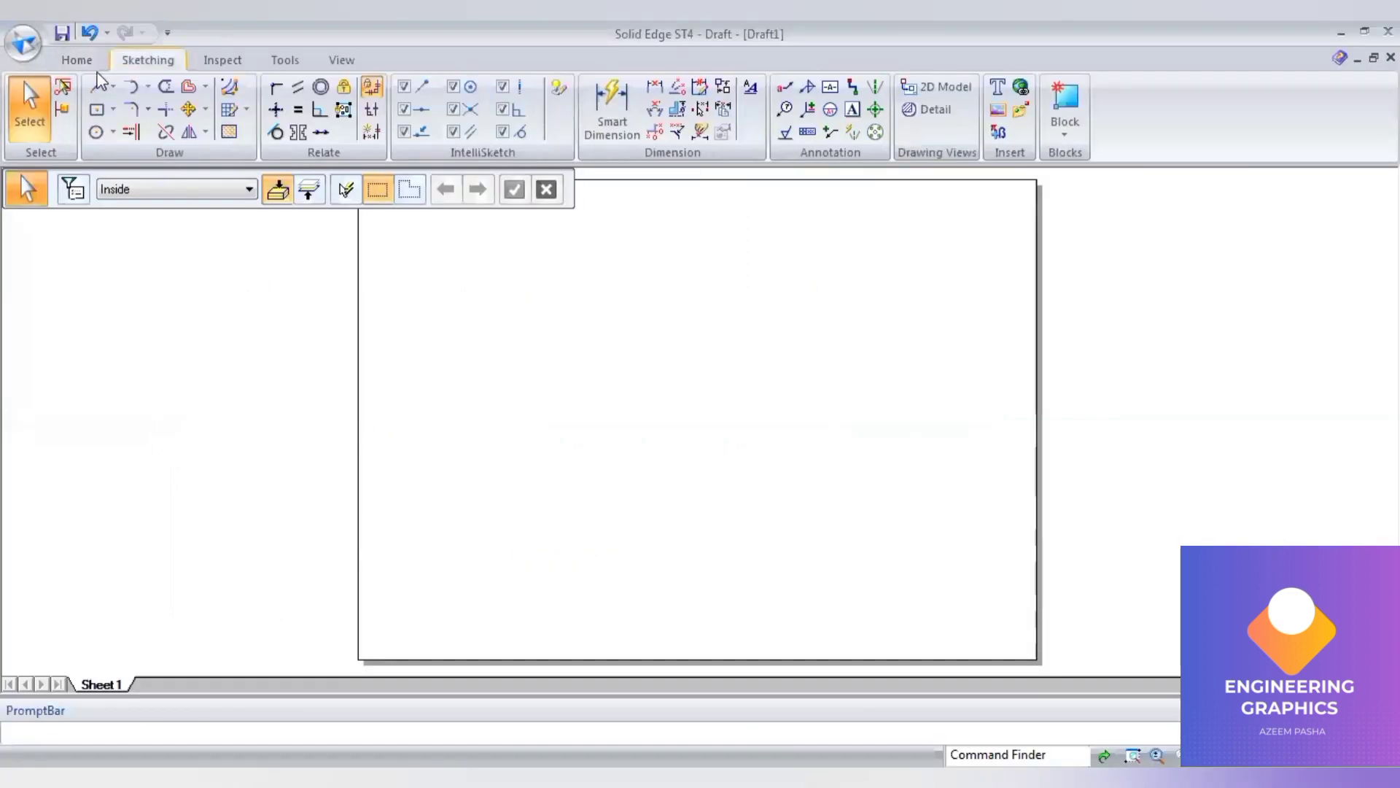
left_click(95, 86)
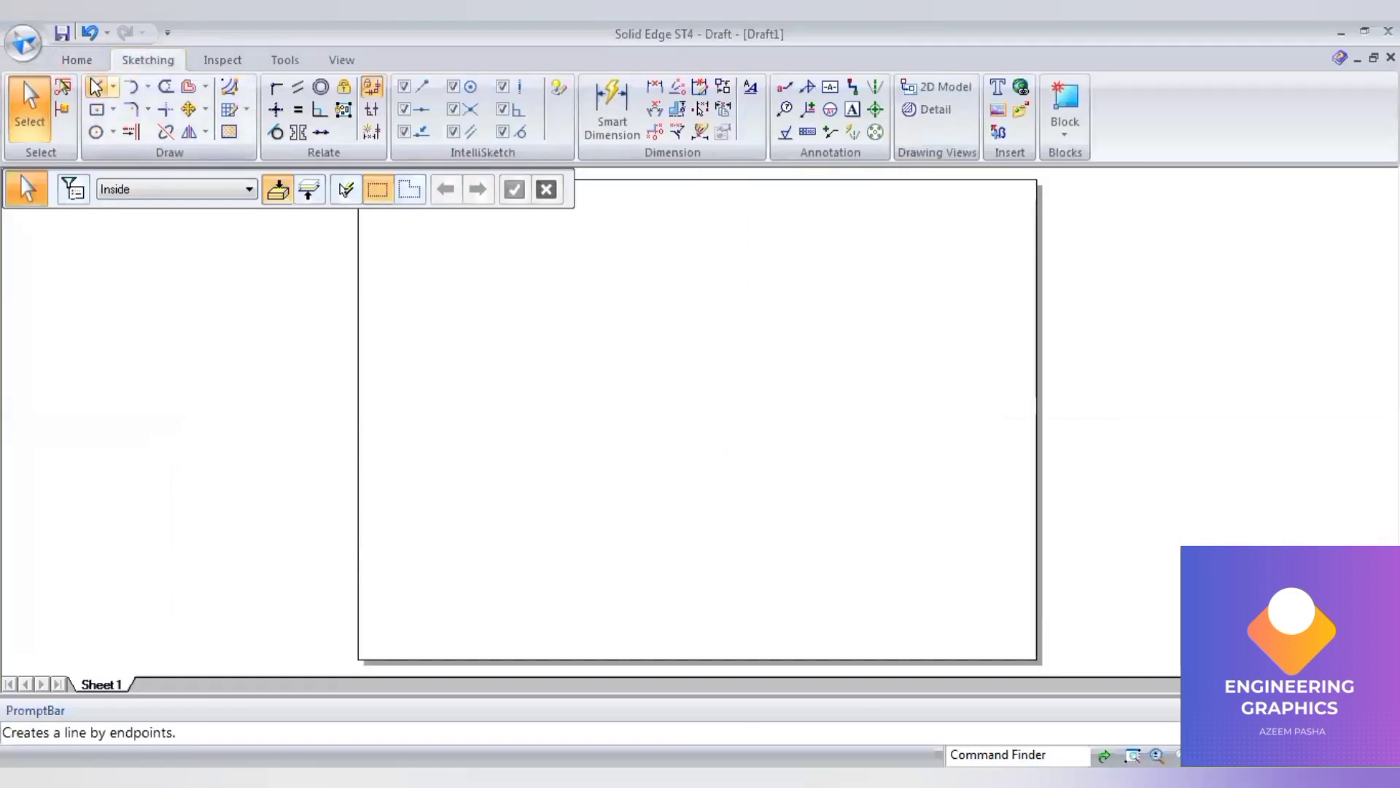
left_click(452, 601)
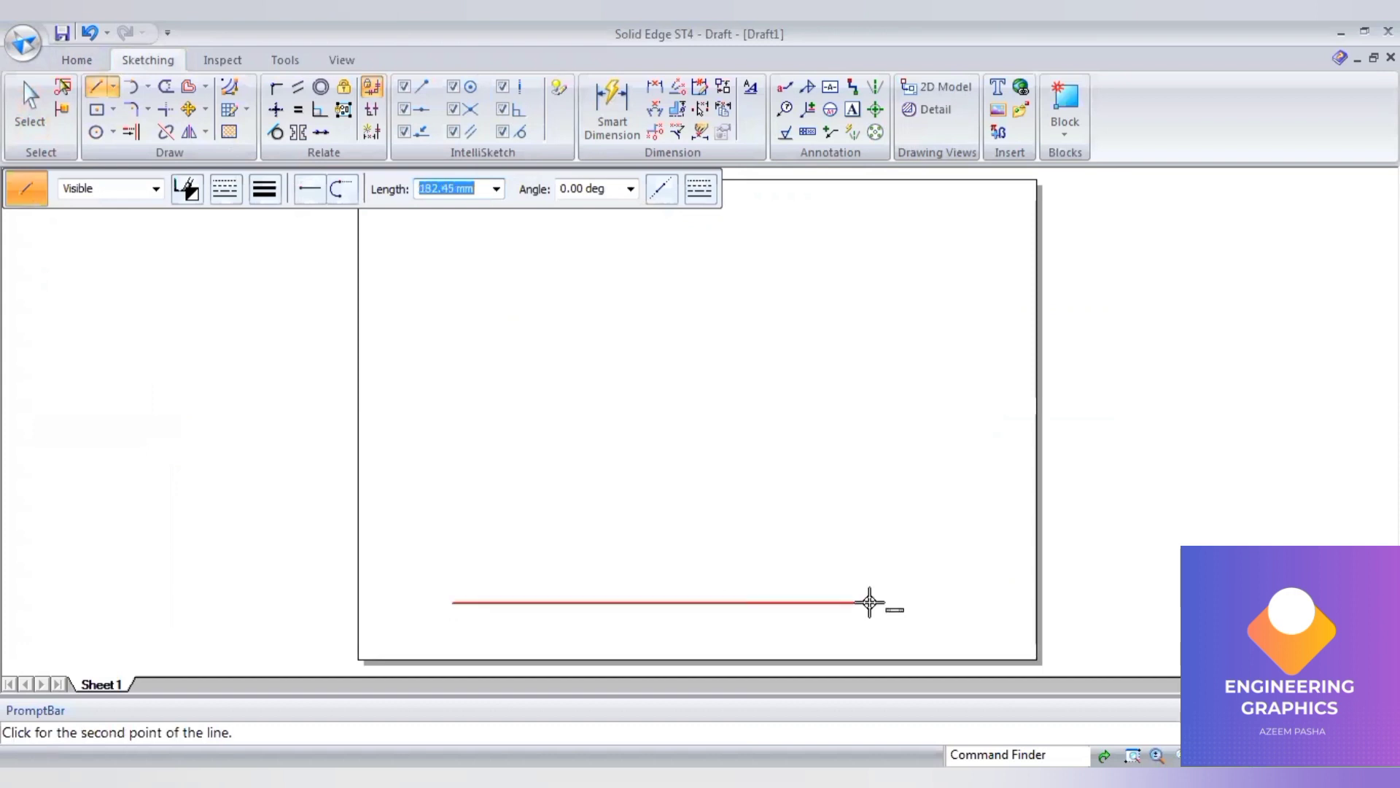
Set the line width and draw a 50 mm line at 30° from the midpoint of the base line.
left_click(264, 191)
left_click(266, 270)
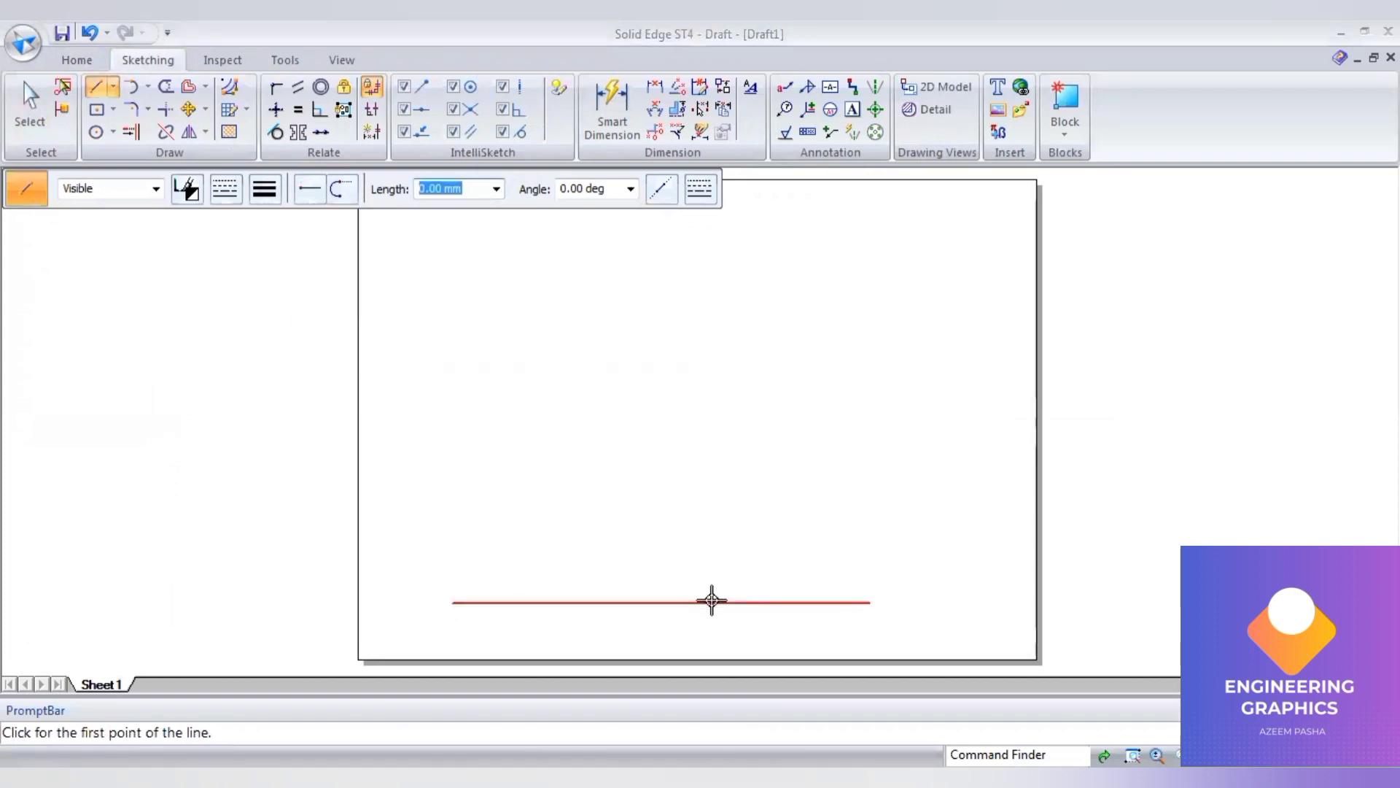
left_click(661, 602)
type("50")
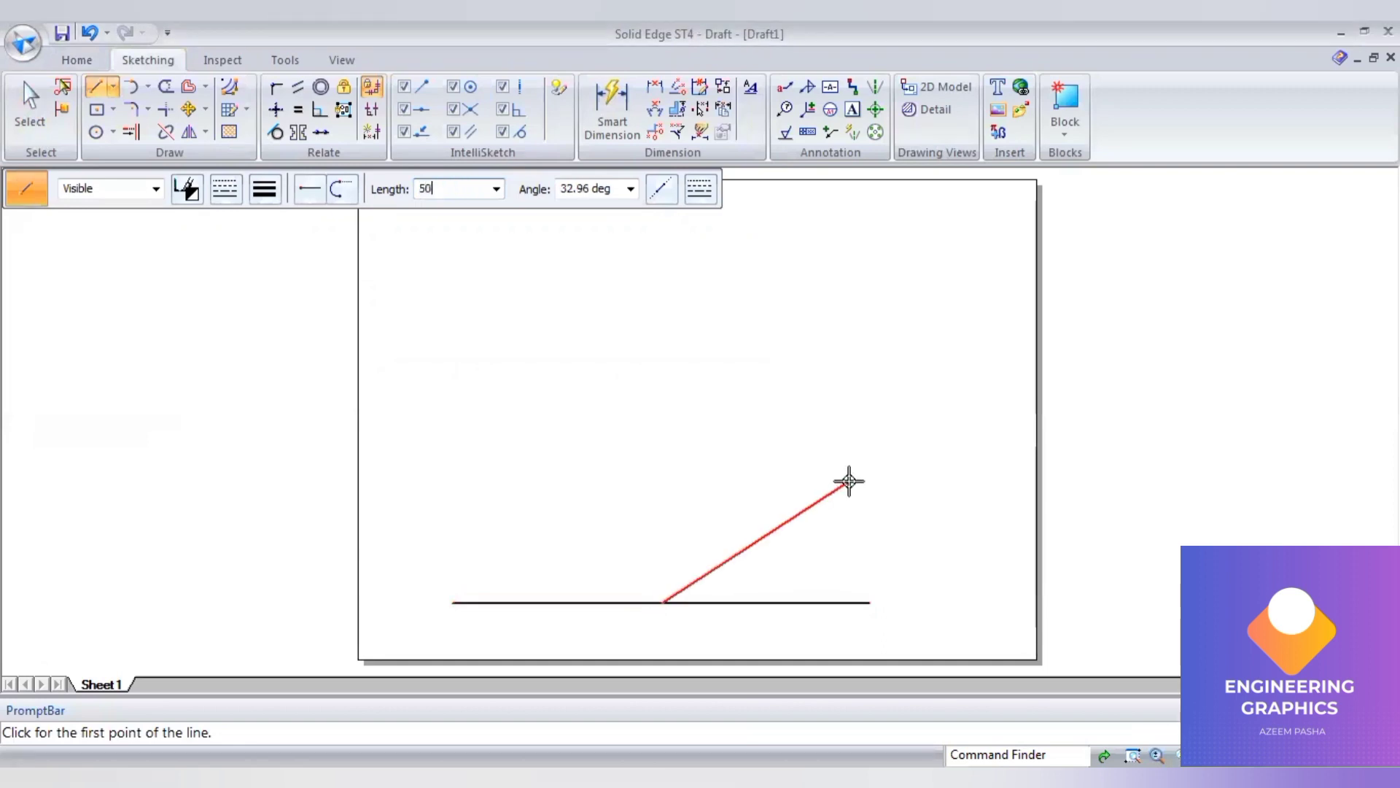
key("Tab")
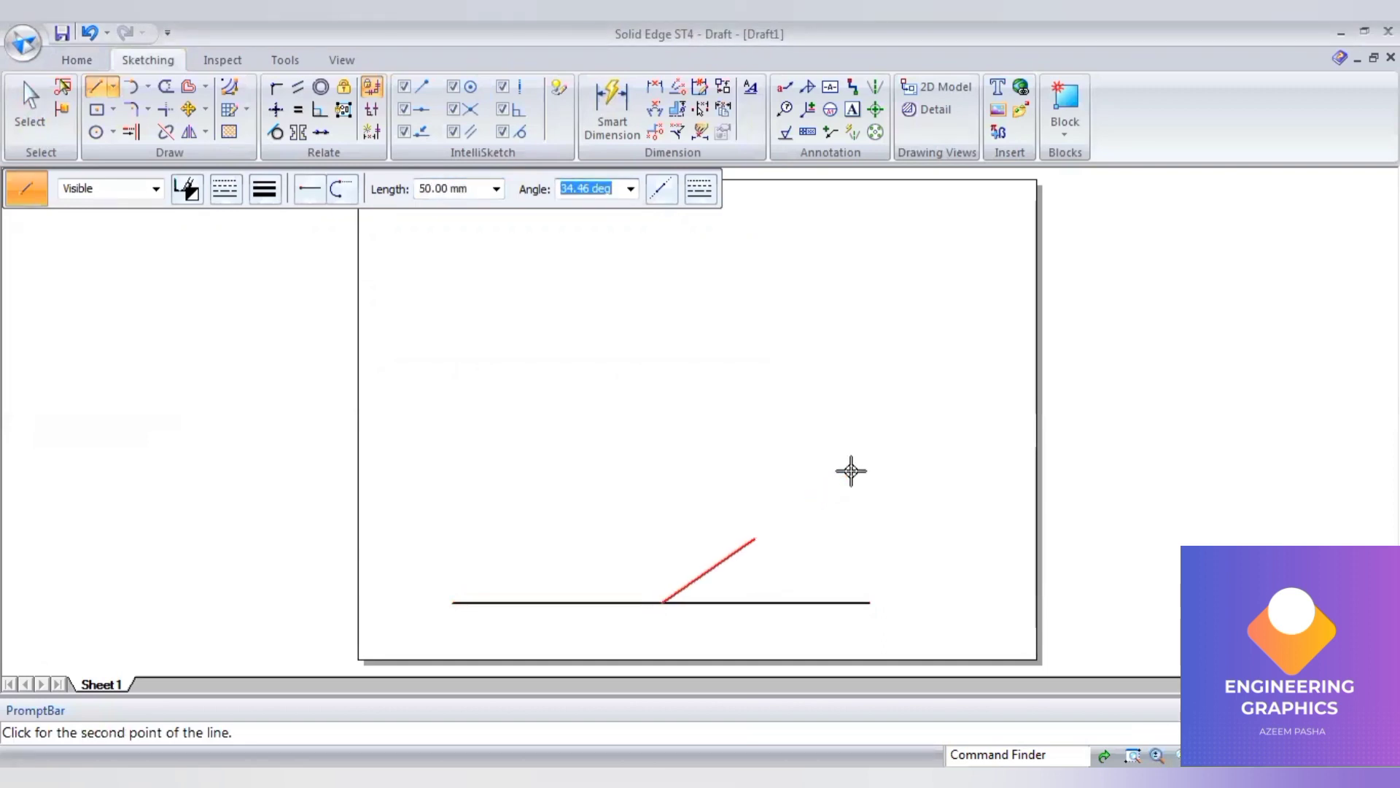
type("30")
key("Return")
Continue with 50 mm lines at 150° and 210°, and close the rhombus at its starting point on the base line.
type("50")
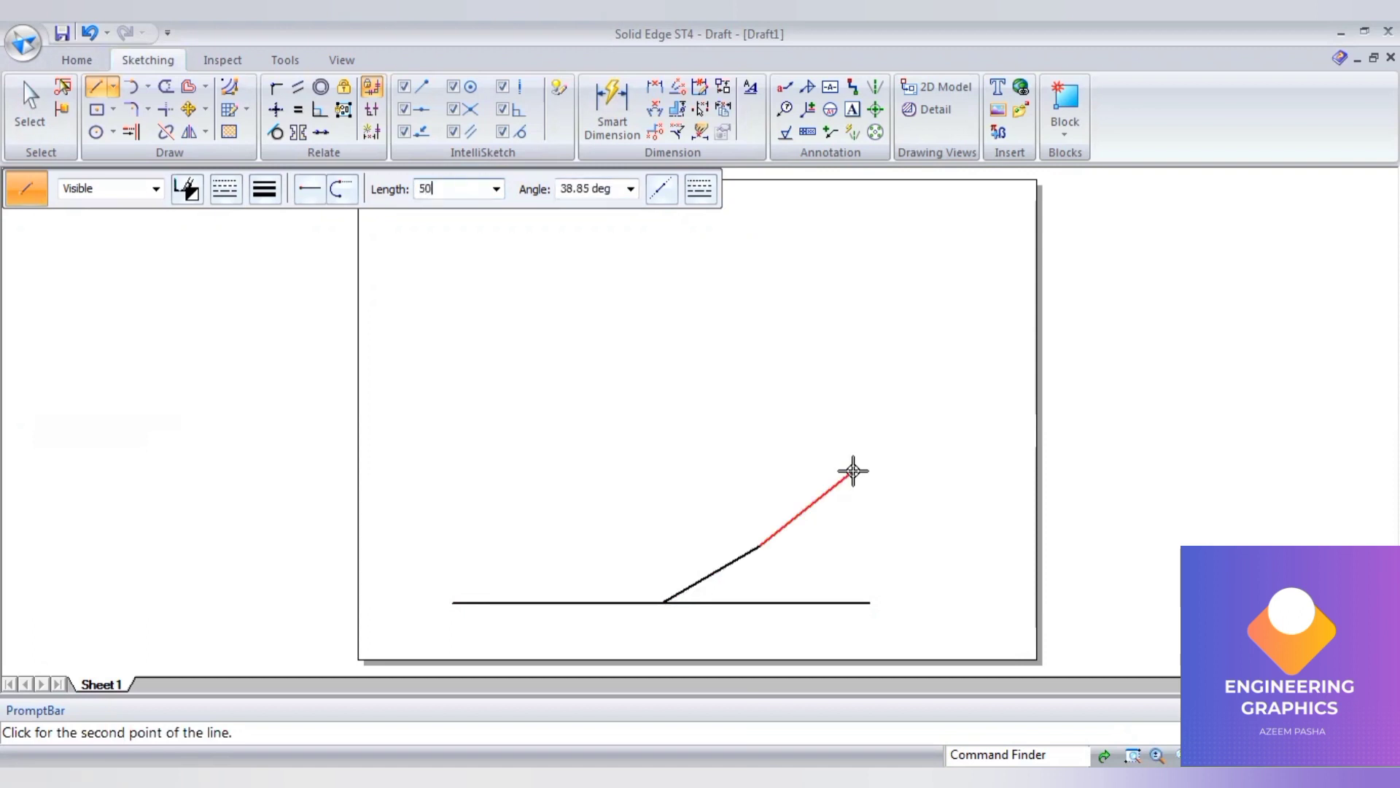
key("Tab")
type("15")
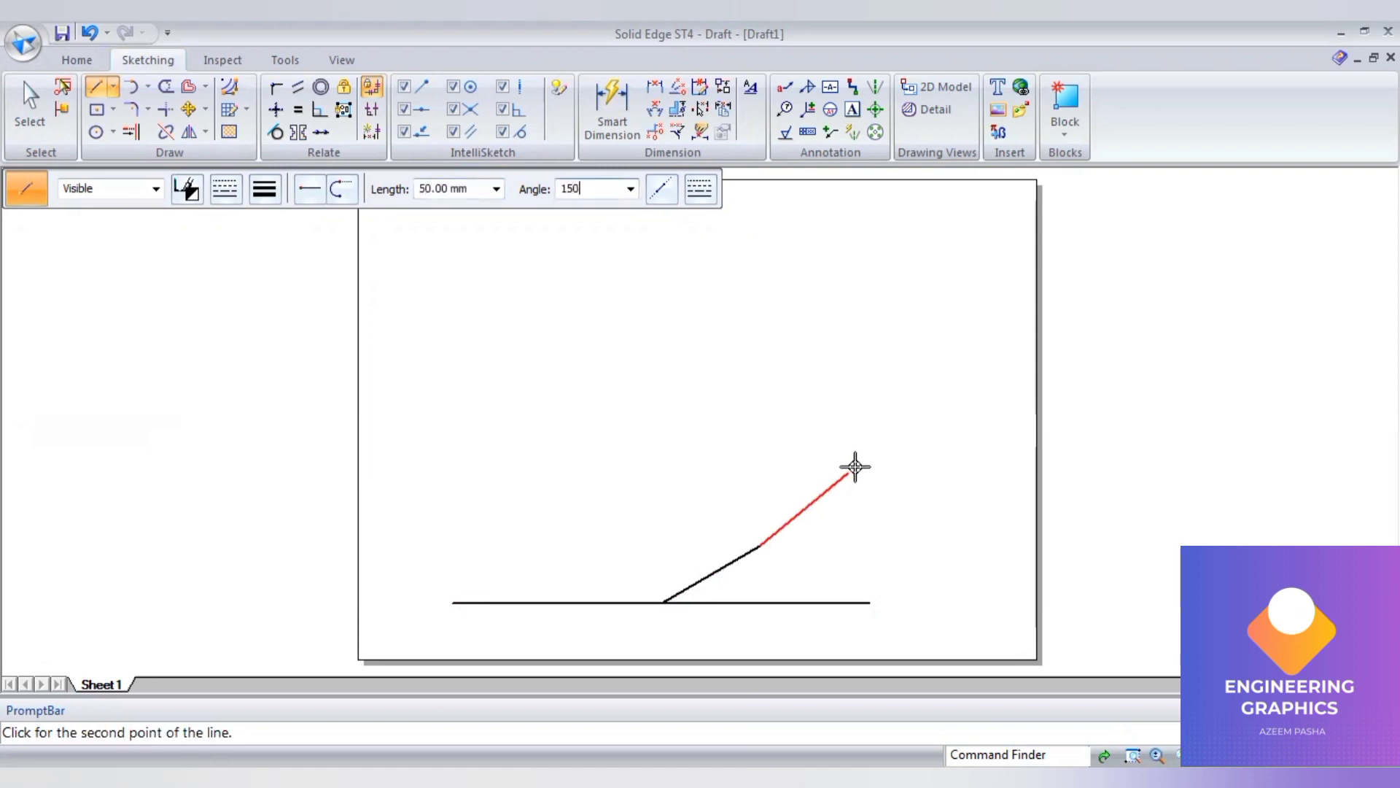
key("Return")
type("50")
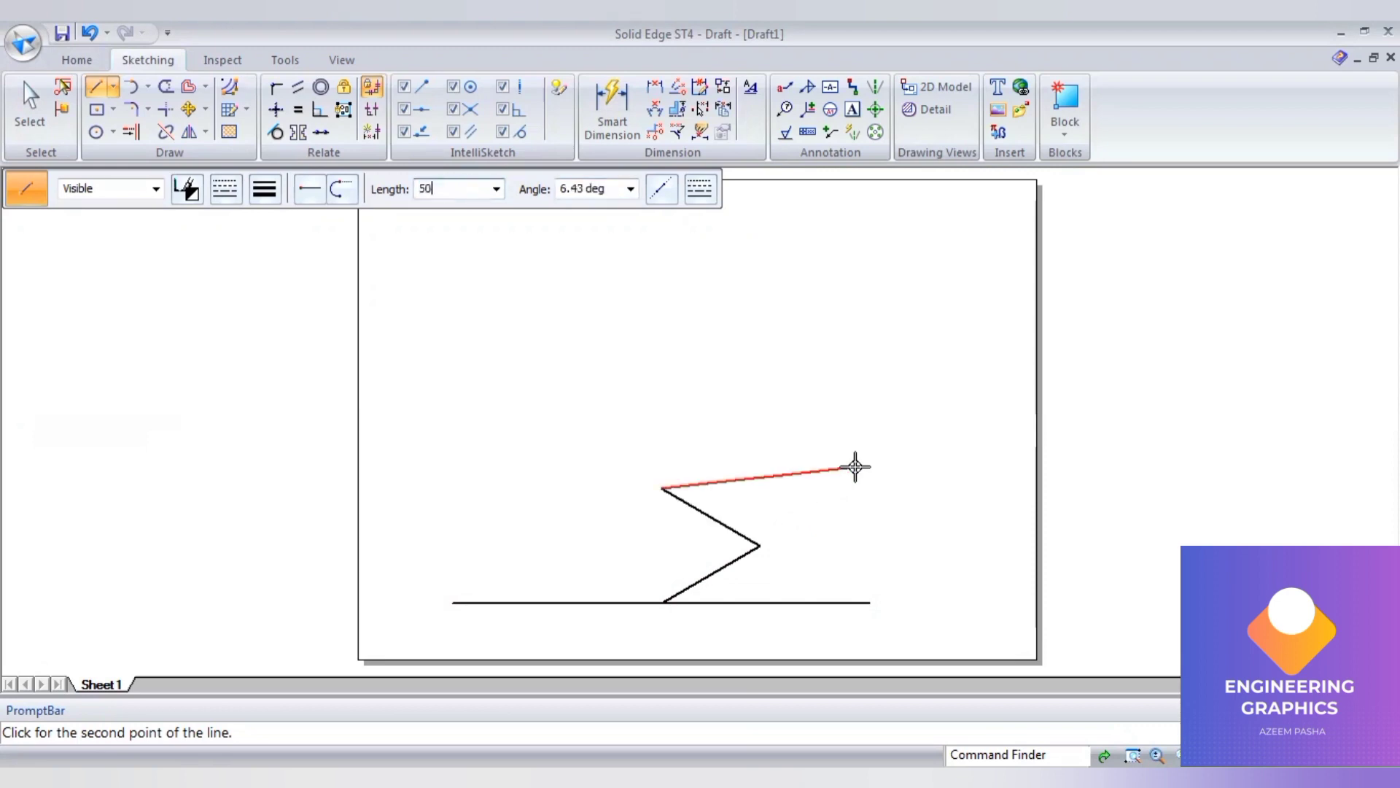
key("Tab")
type("21")
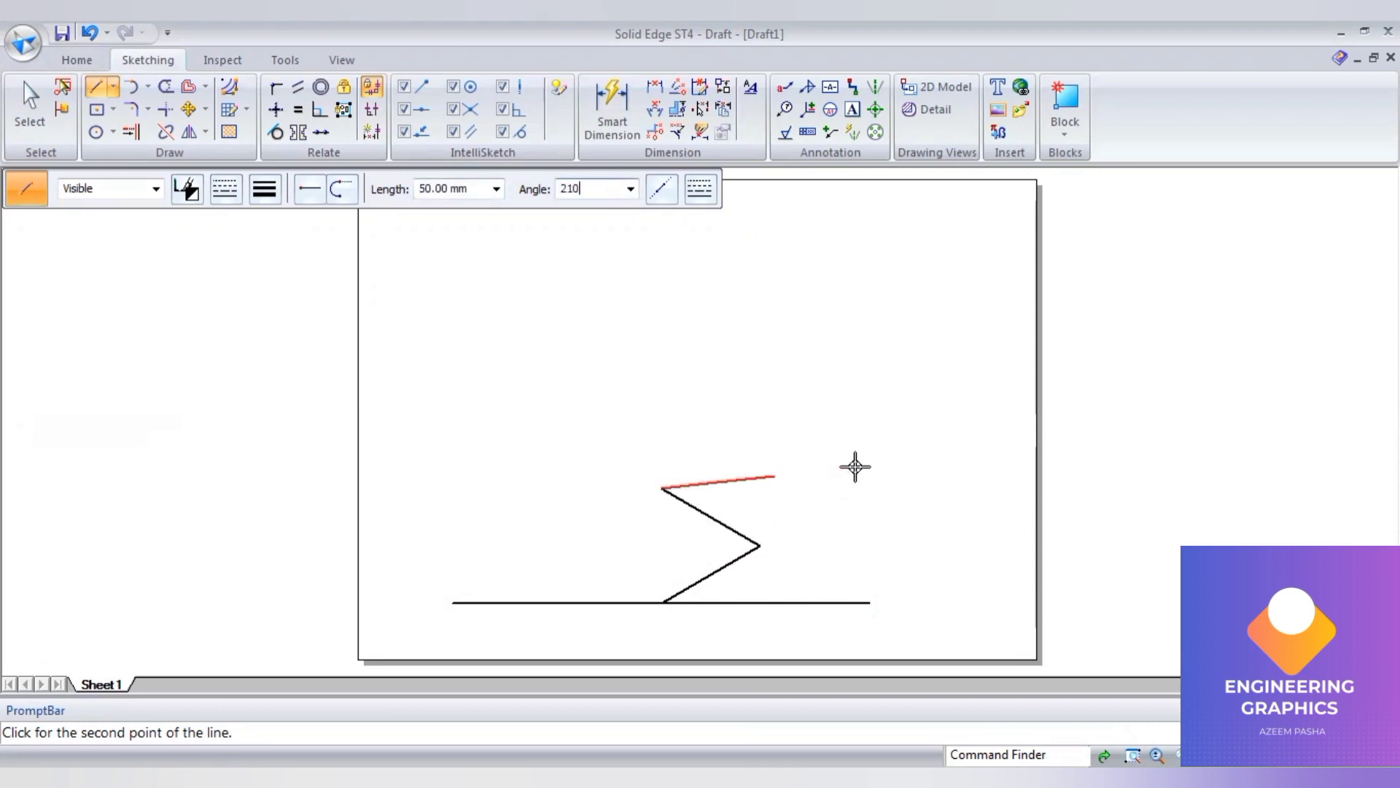
key("Return")
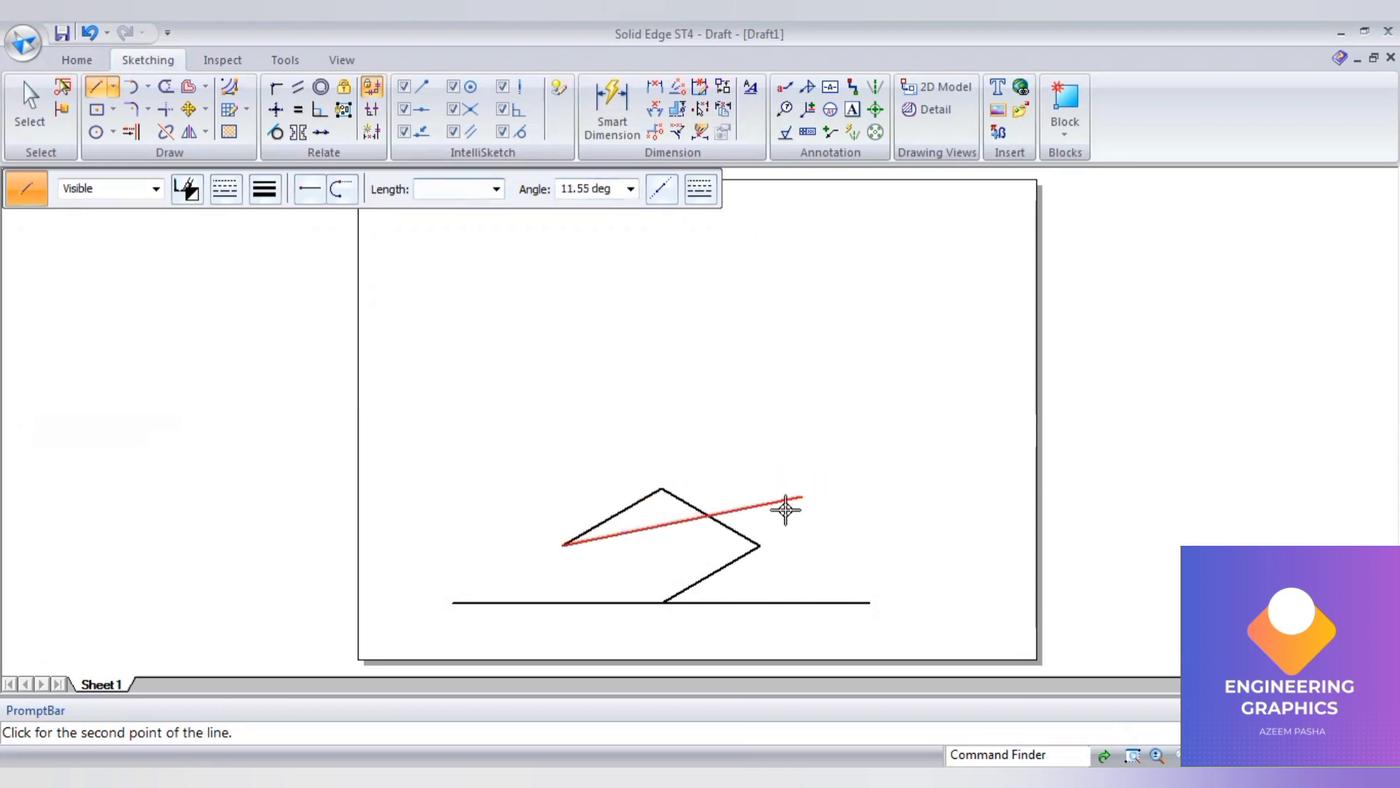
left_click(664, 604)
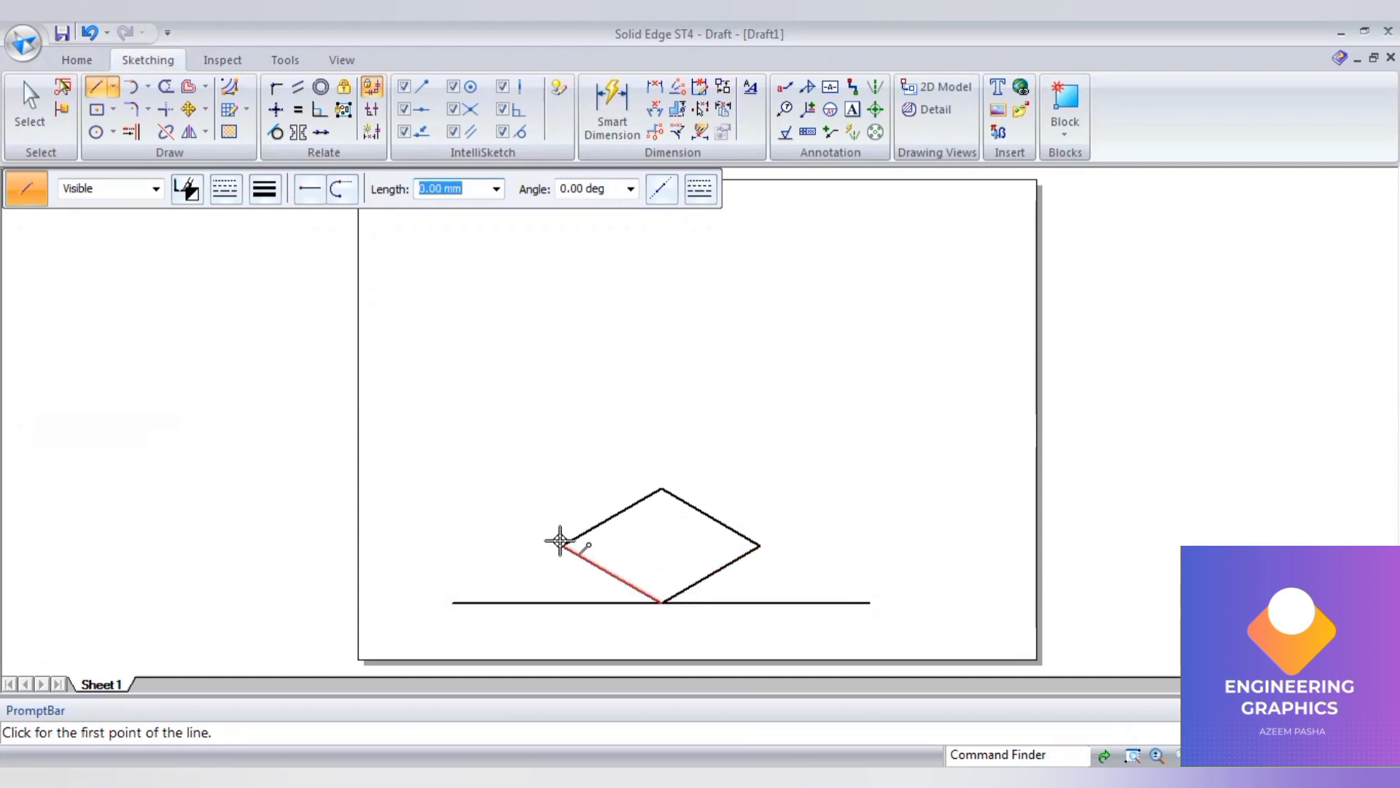
left_click(563, 545)
type("50")
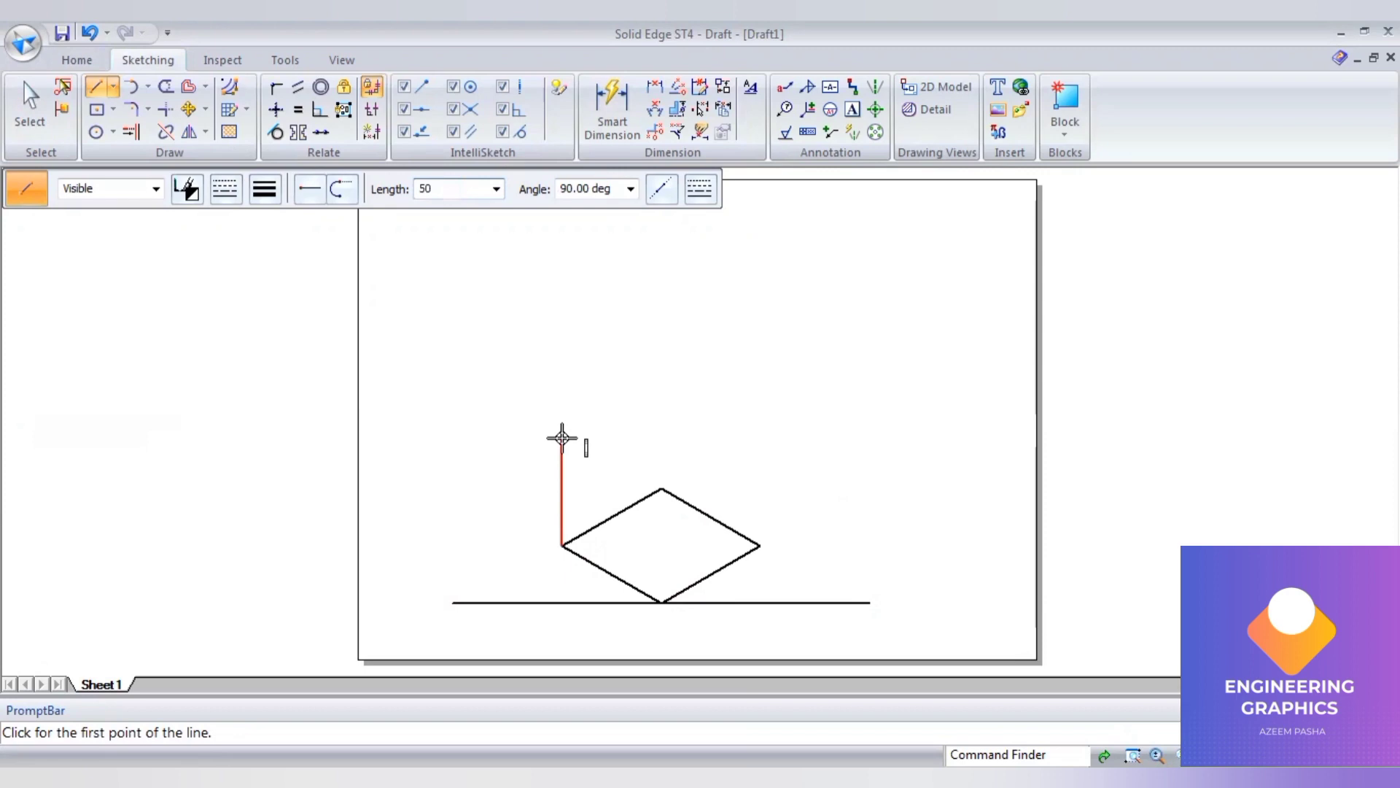
key("Tab")
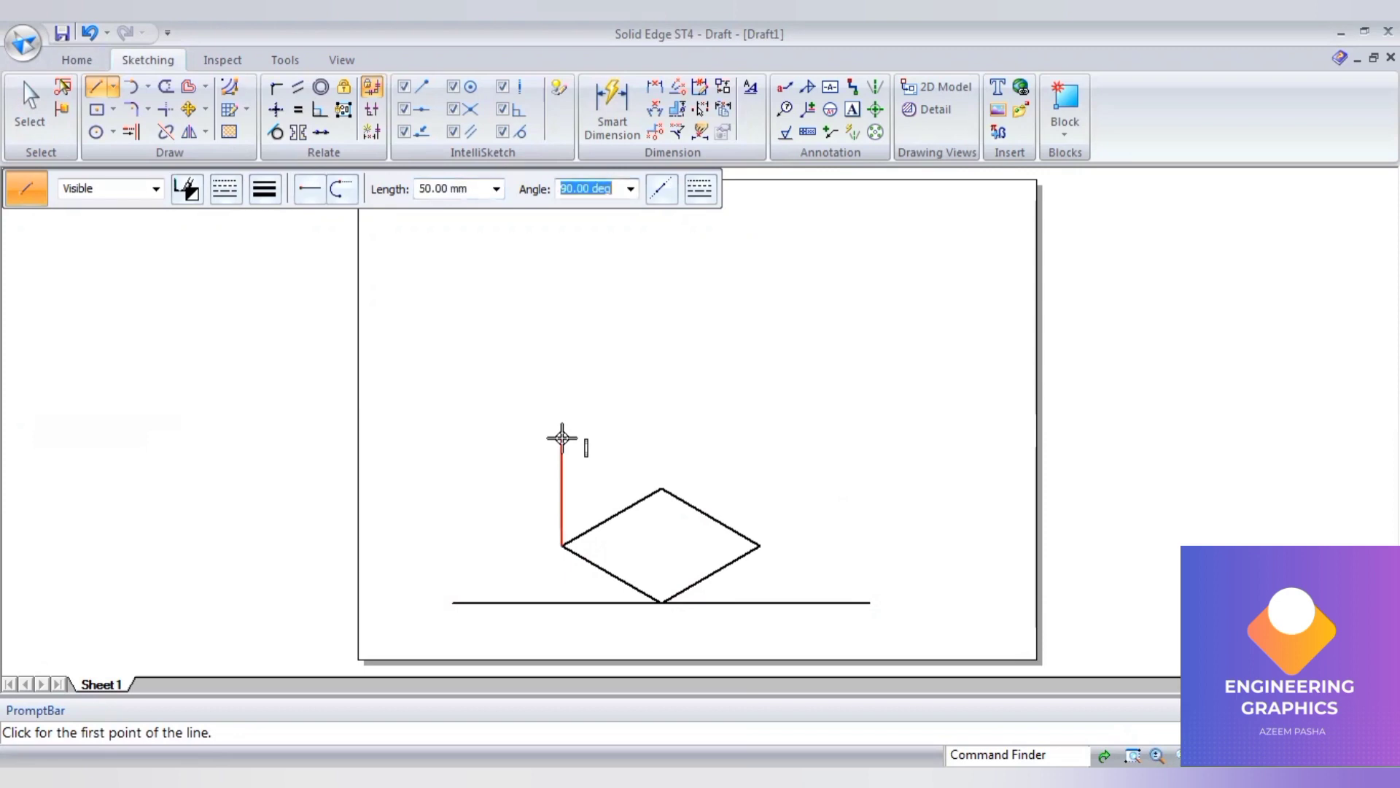
right_click(560, 547)
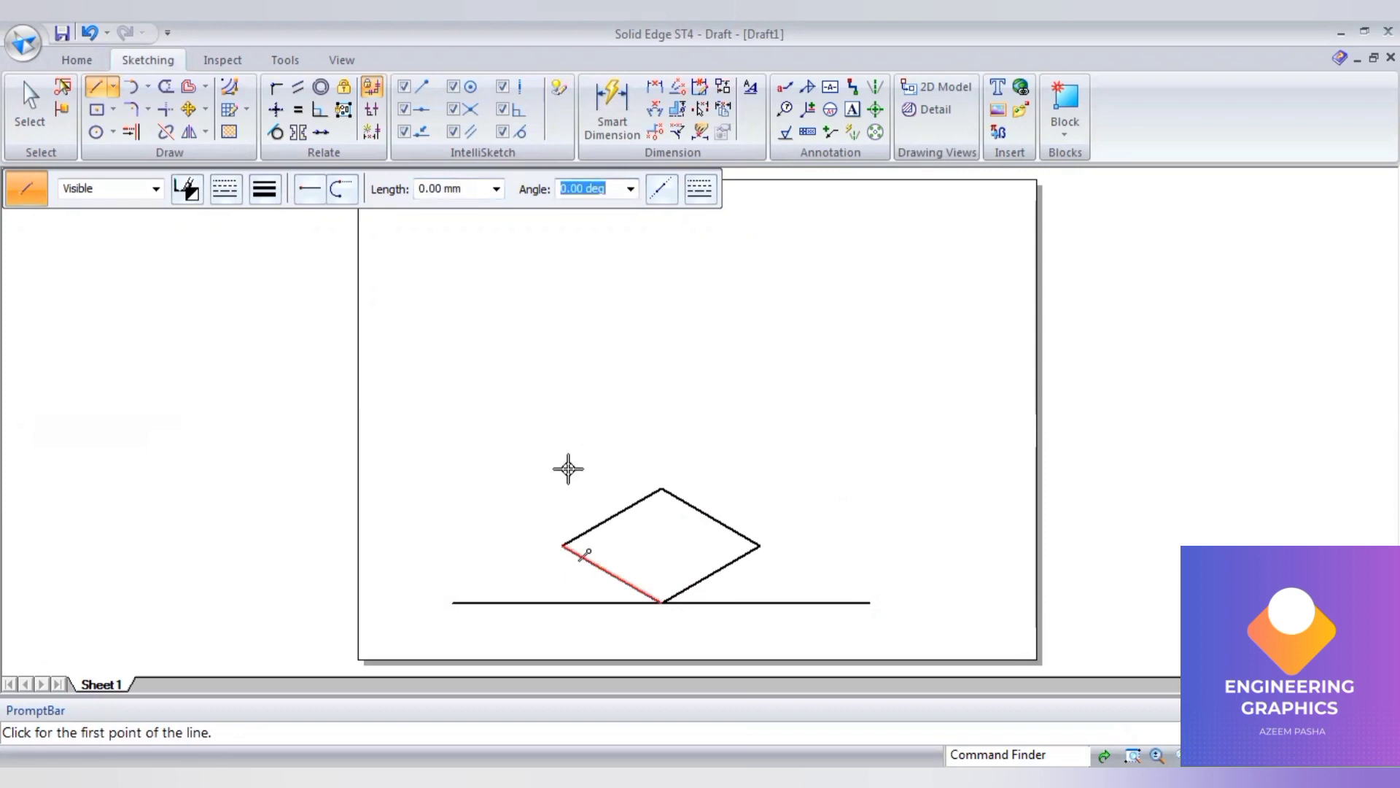
Draw a 50 mm line at 90° upward from the rhombus's left corner.
left_click(563, 546)
type("5")
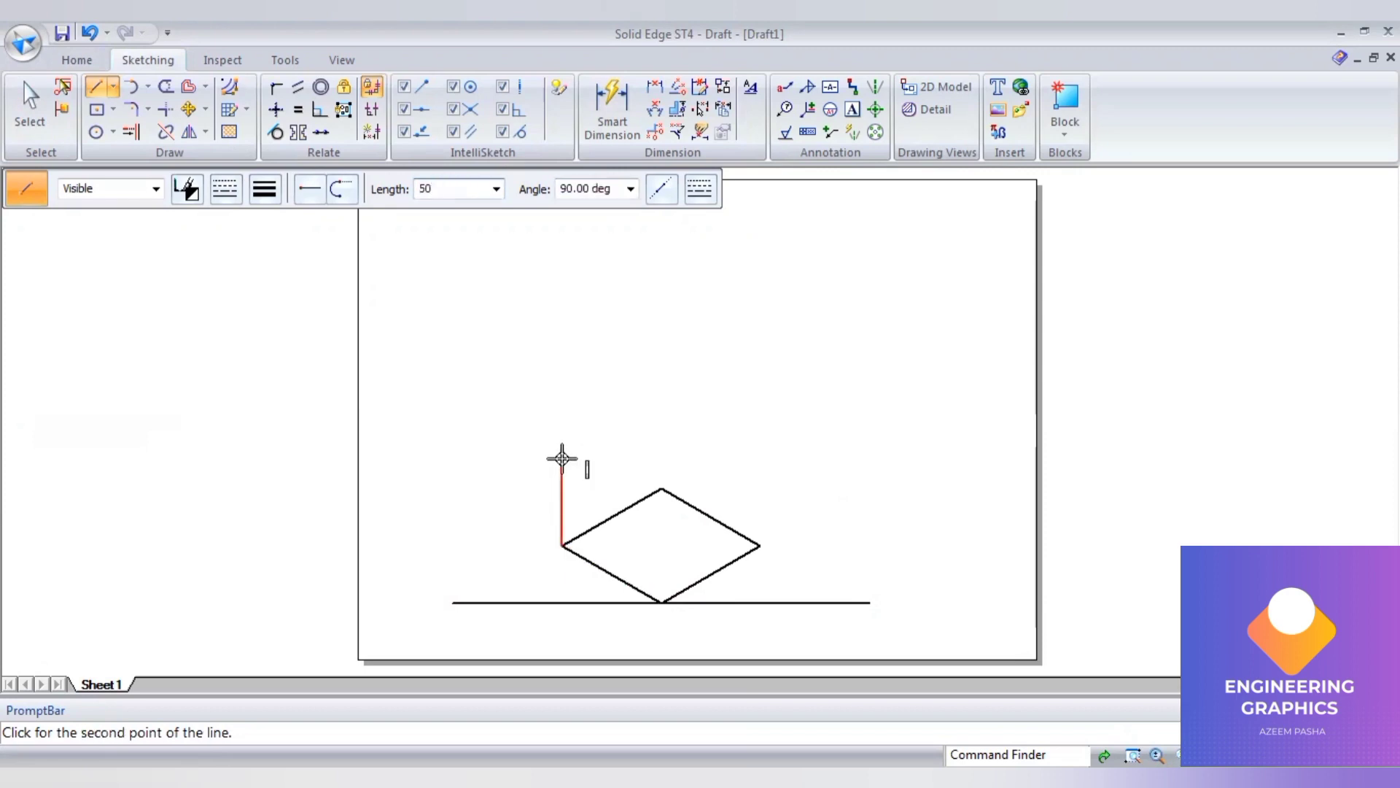
type("0")
key("Tab")
key("Return")
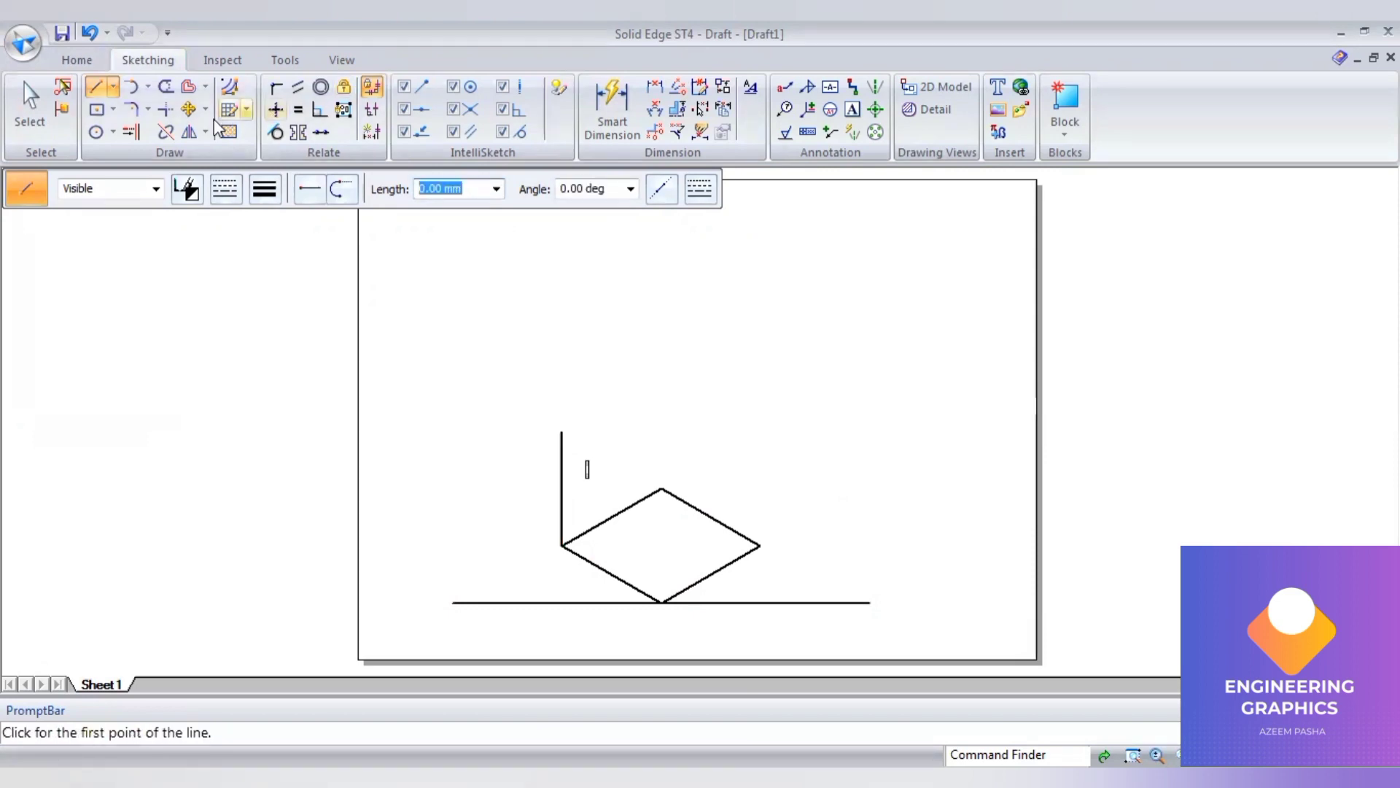
Try moving the vertical line from the rhombus's left corner to its rear corner, and undo the move.
left_click(185, 112)
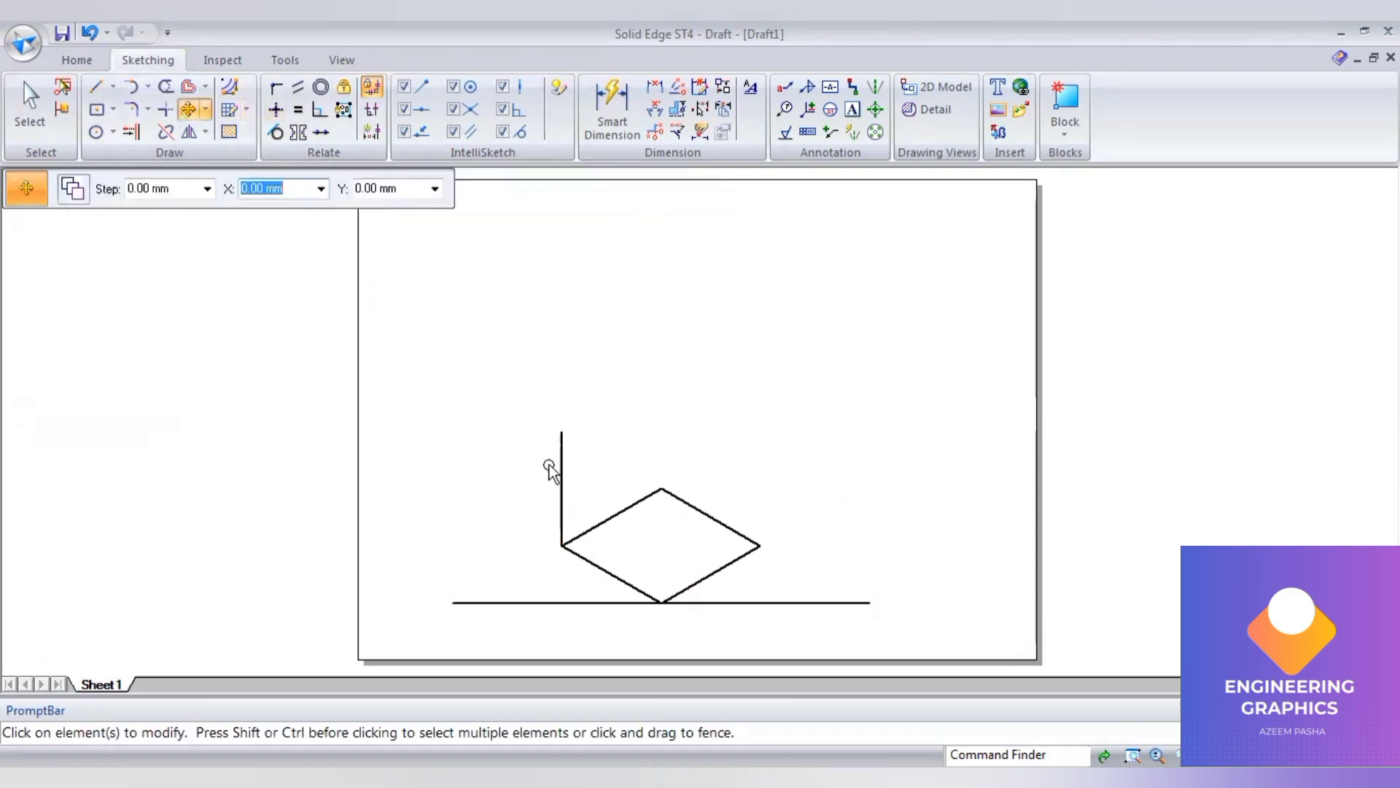
left_click(557, 475)
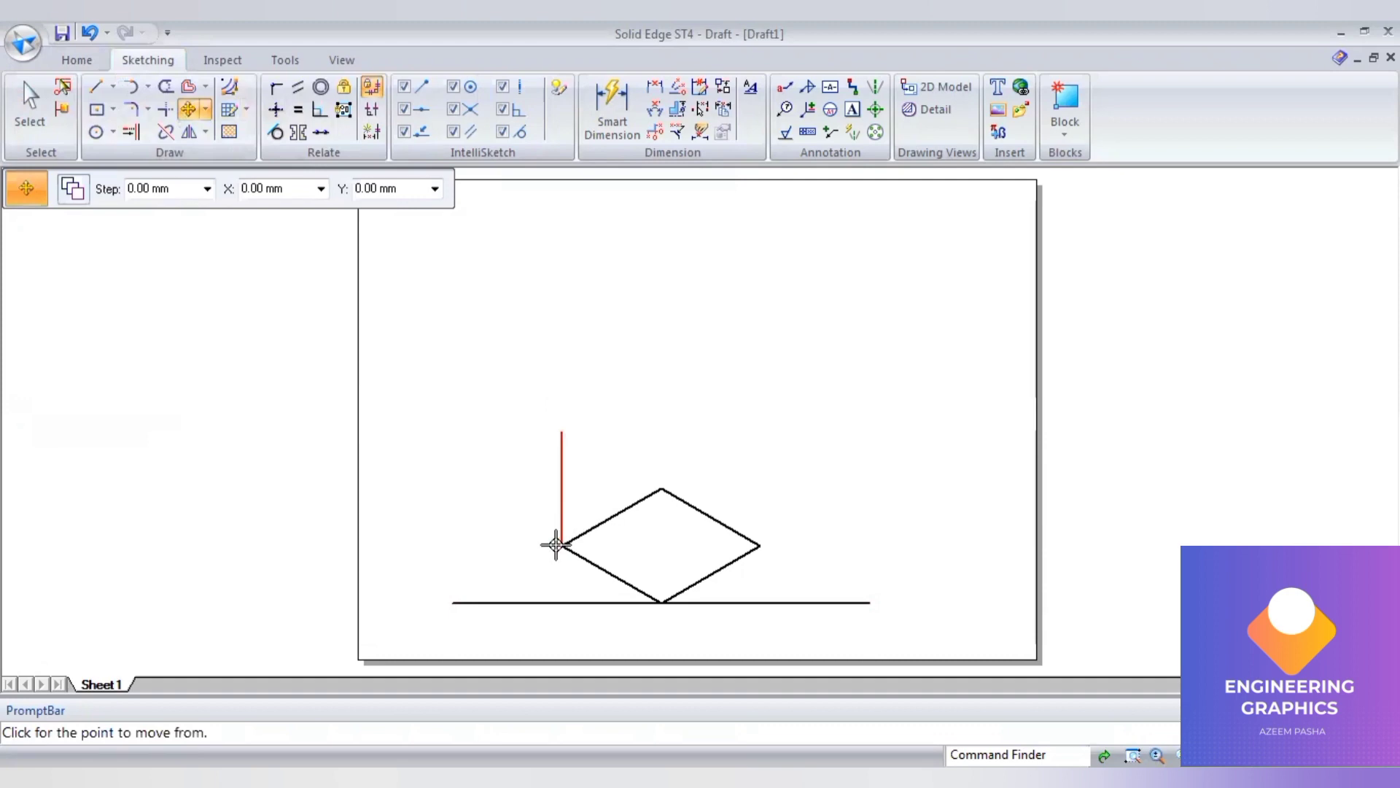
left_click(557, 545)
left_click(662, 485)
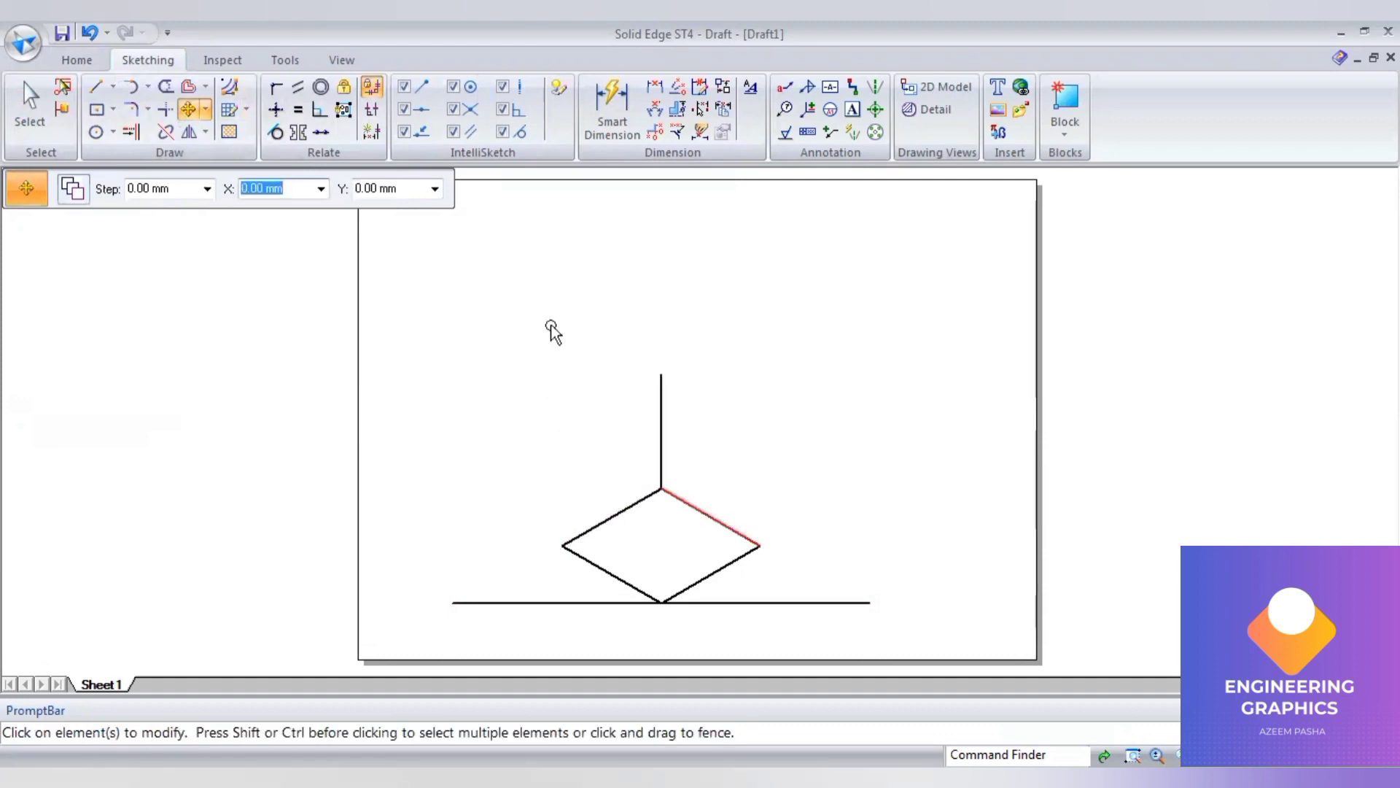
key("ctrl+z")
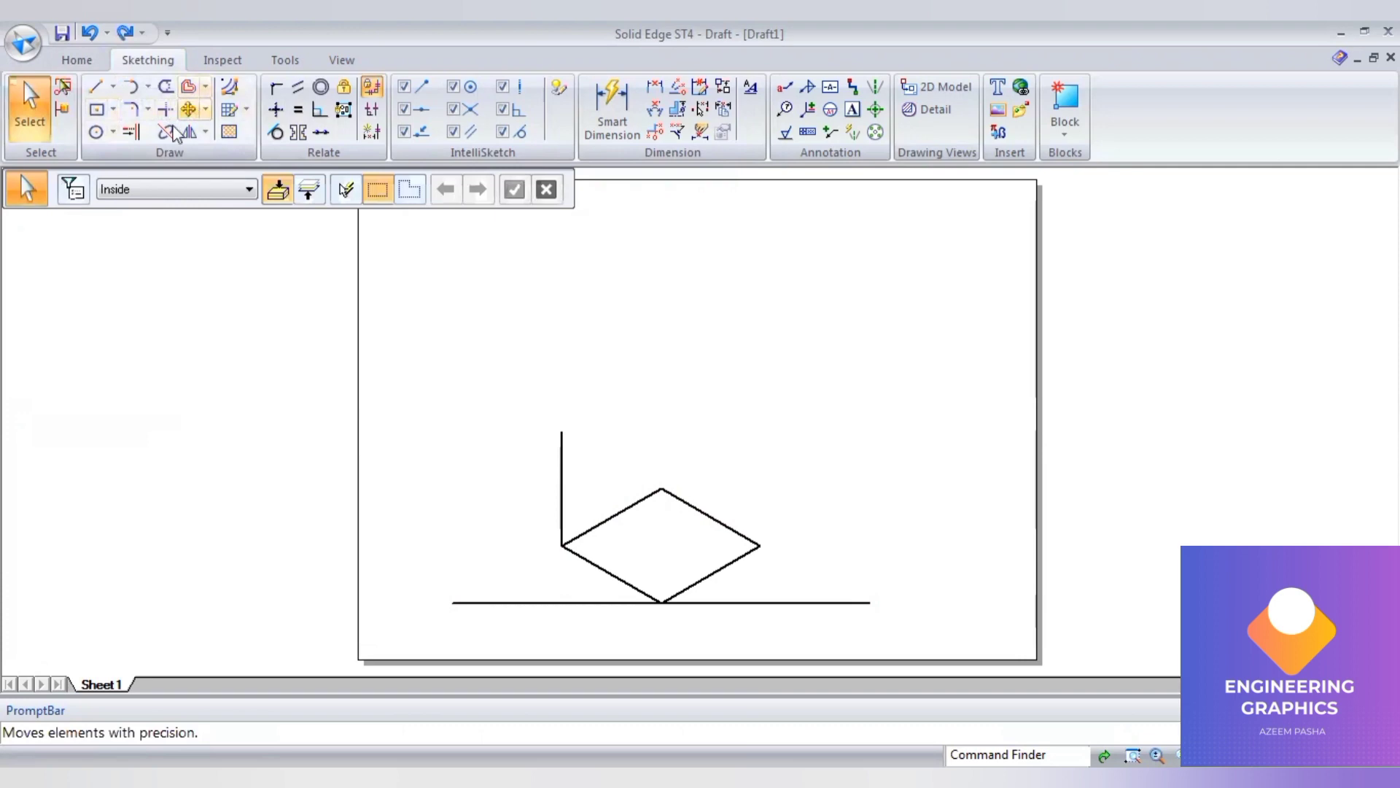
Copy the vertical 50 mm line from the rhombus's left corner to its rear, right and front corners.
left_click(188, 109)
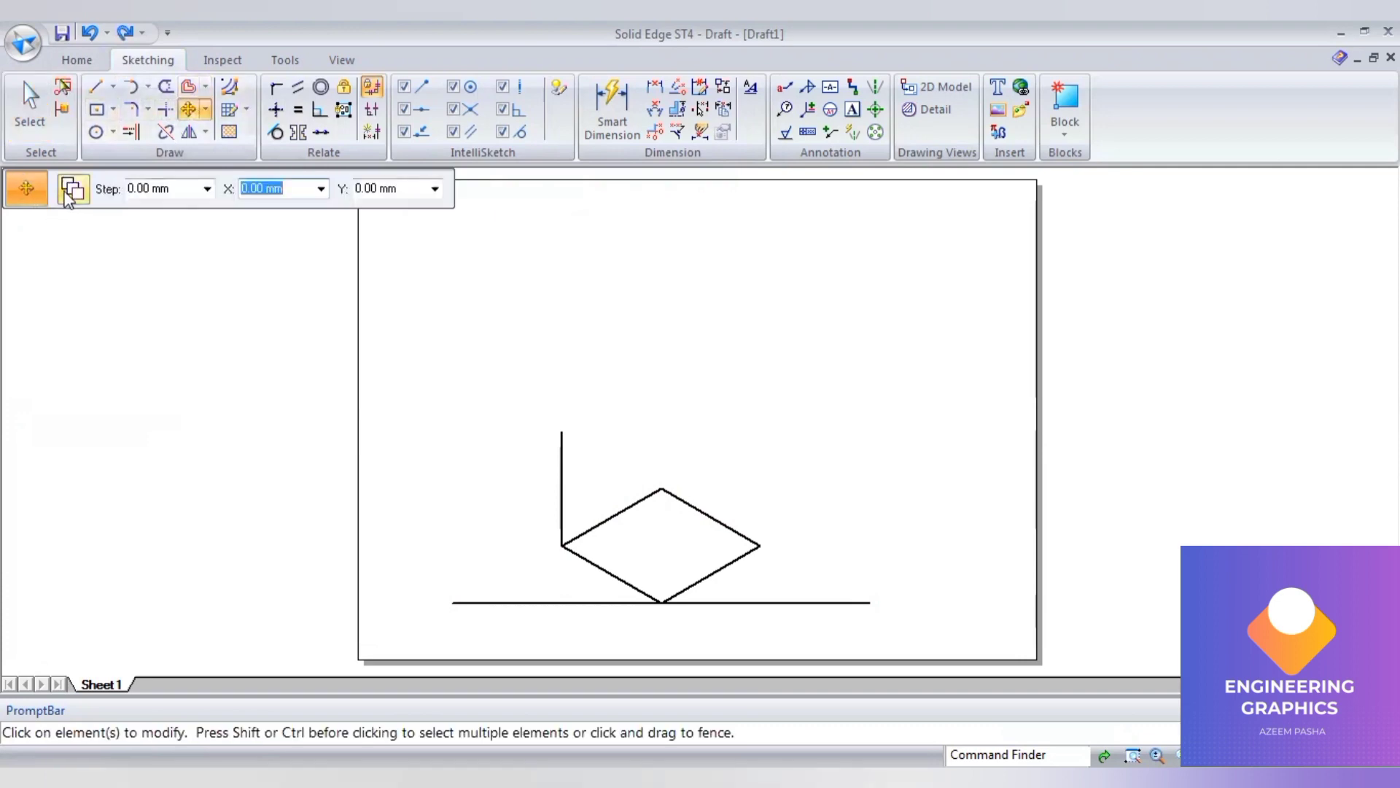
left_click(565, 467)
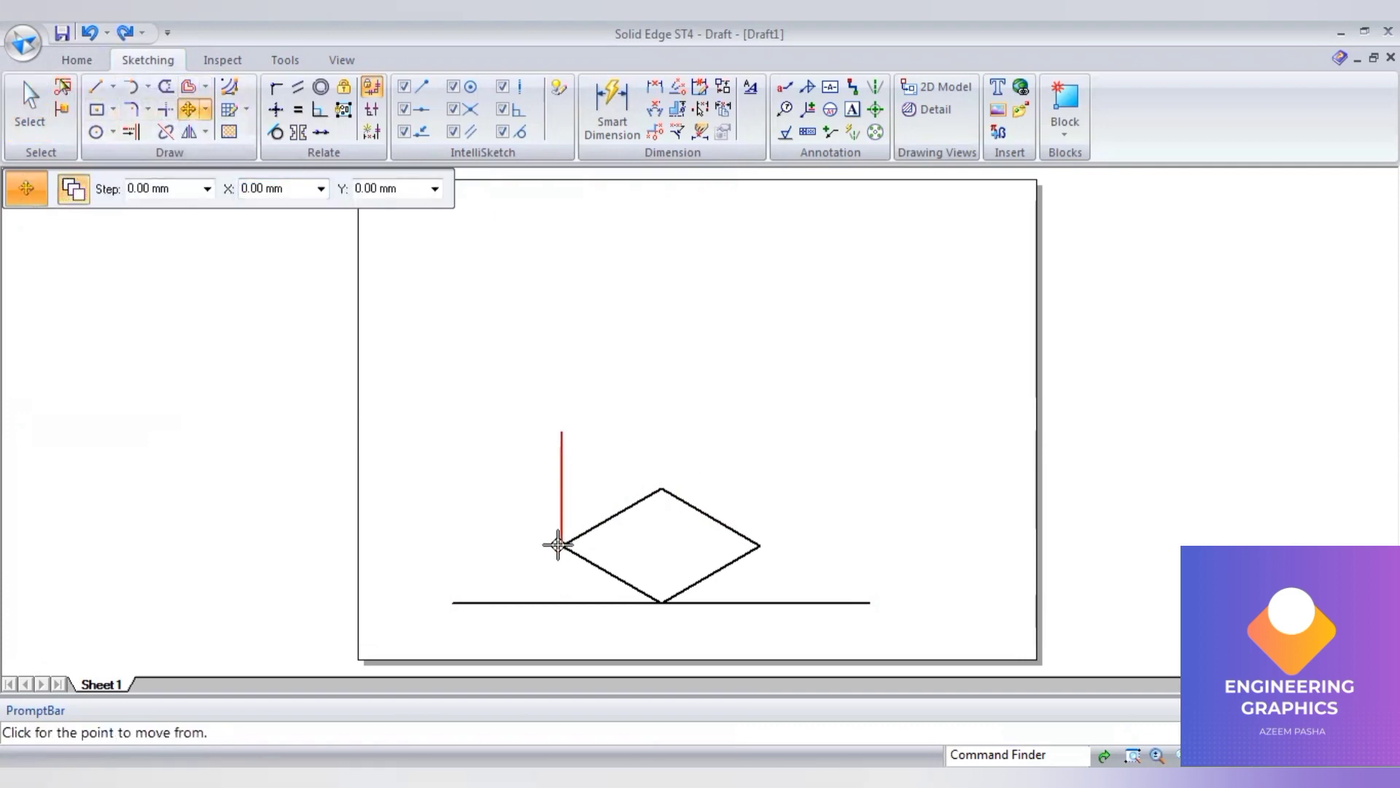
left_click(558, 544)
left_click(662, 492)
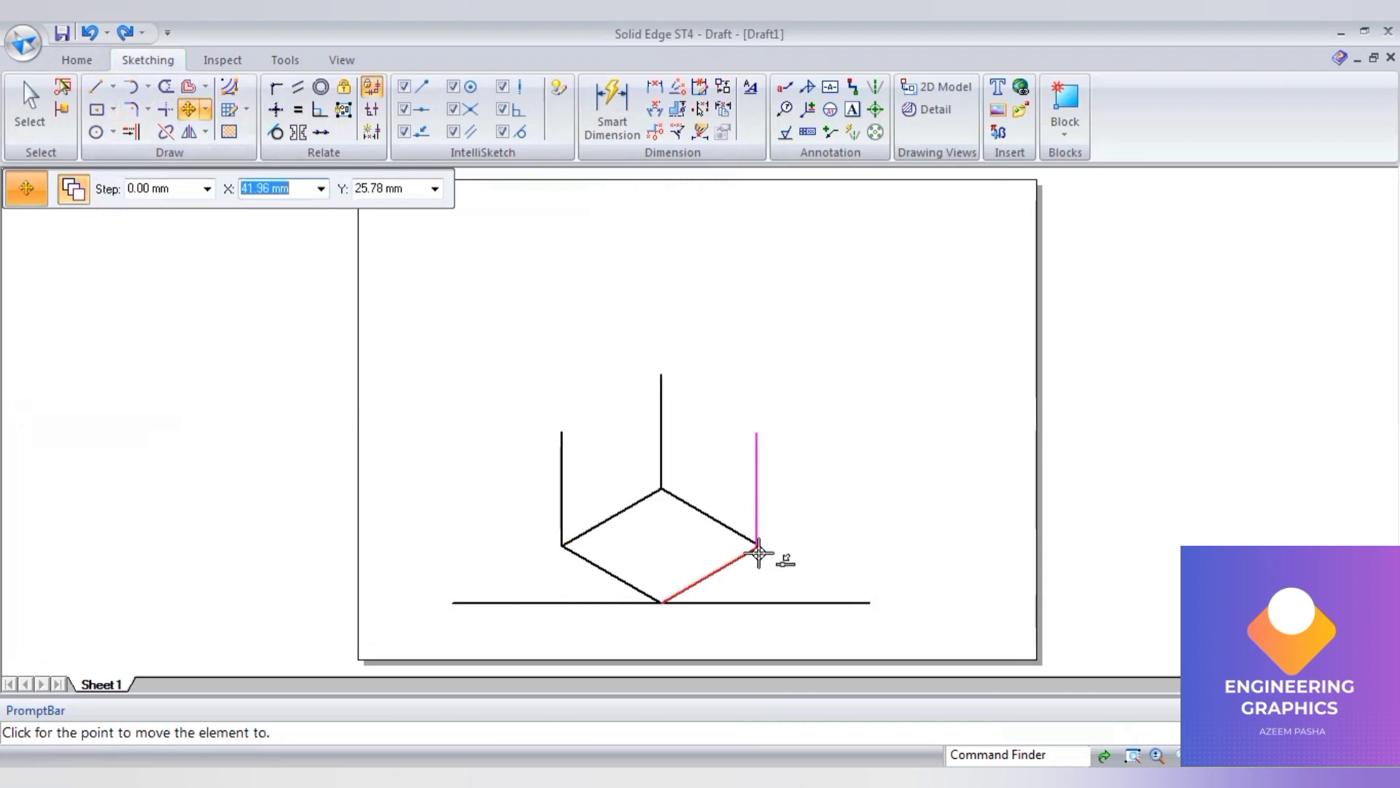
left_click(762, 545)
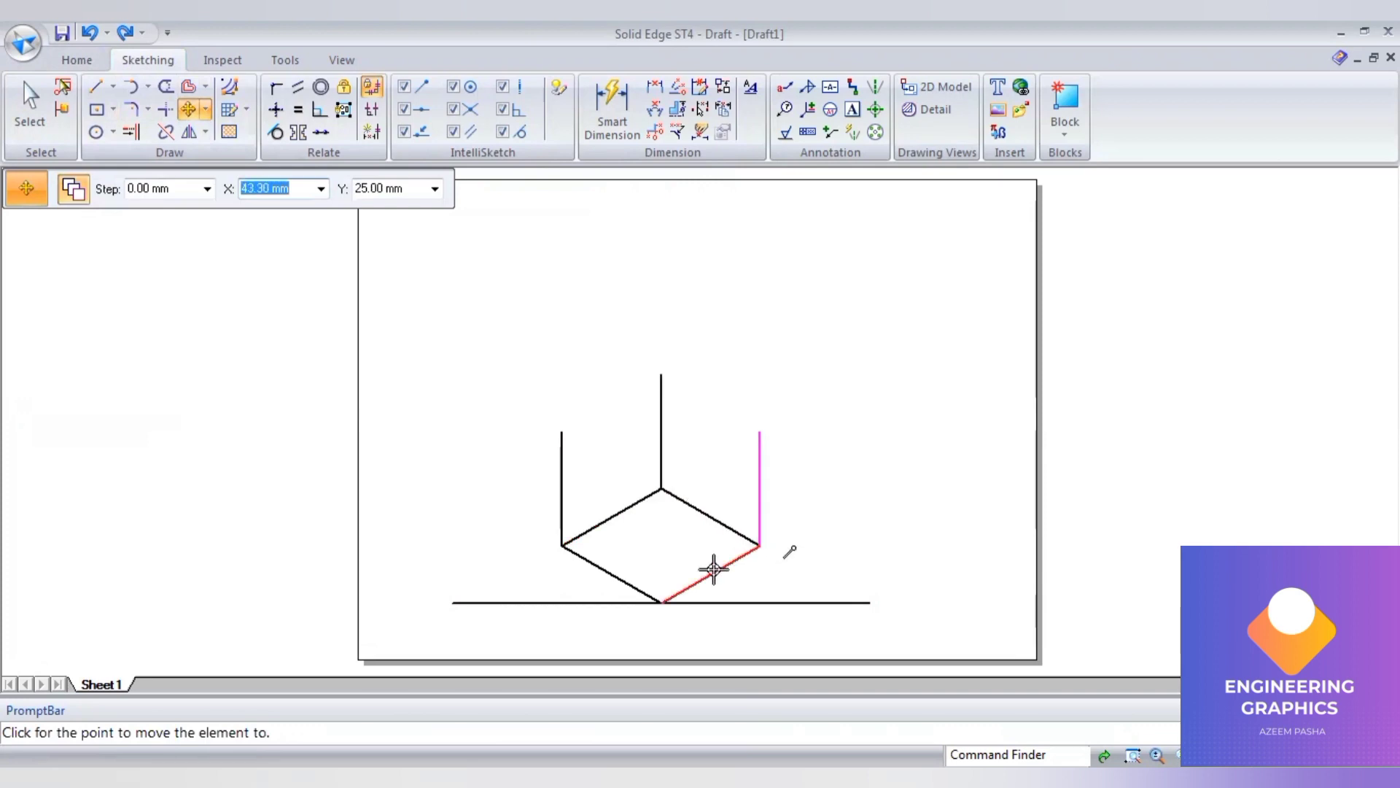
left_click(661, 602)
key("Escape")
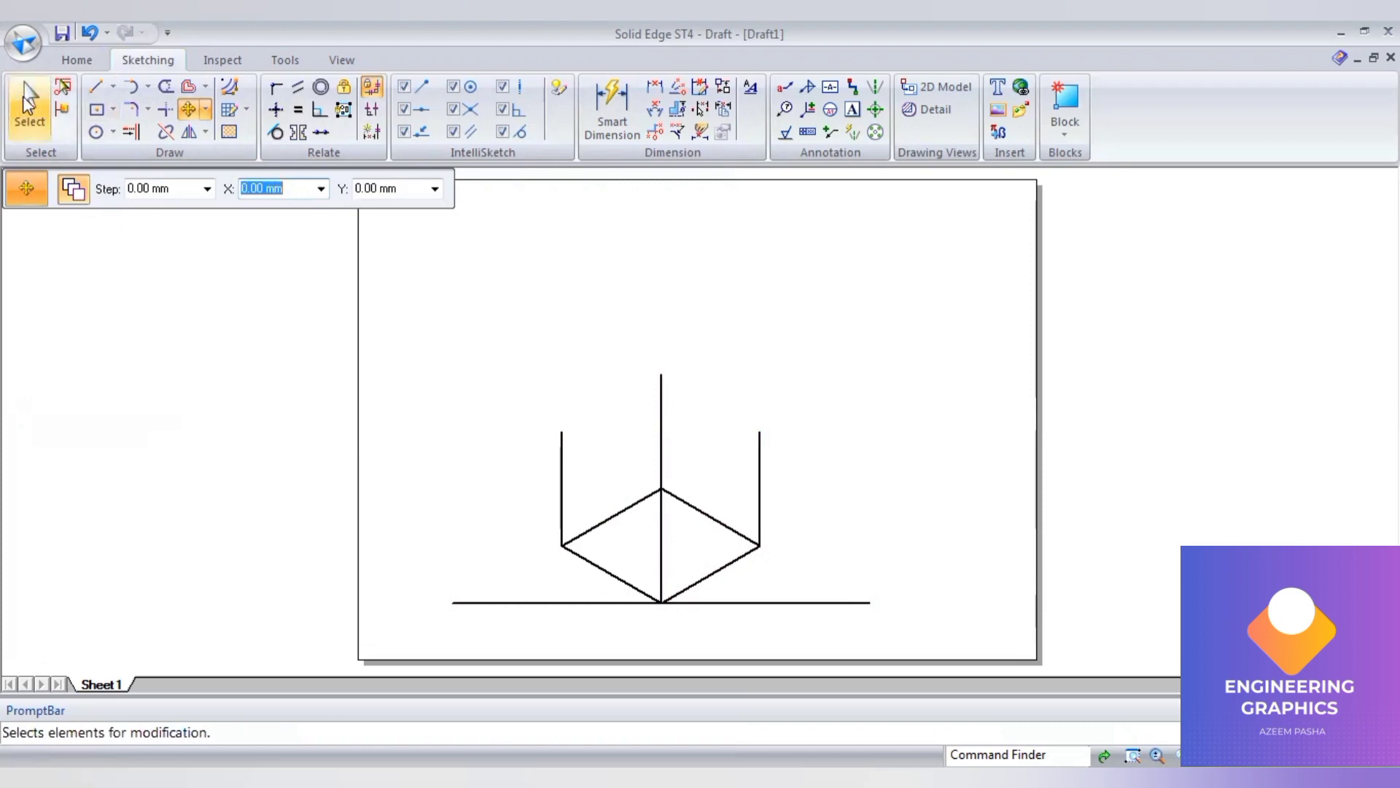
Copy the four rhombus edges from the rear base corner to the upper end of the rear vertical line.
left_click(612, 520)
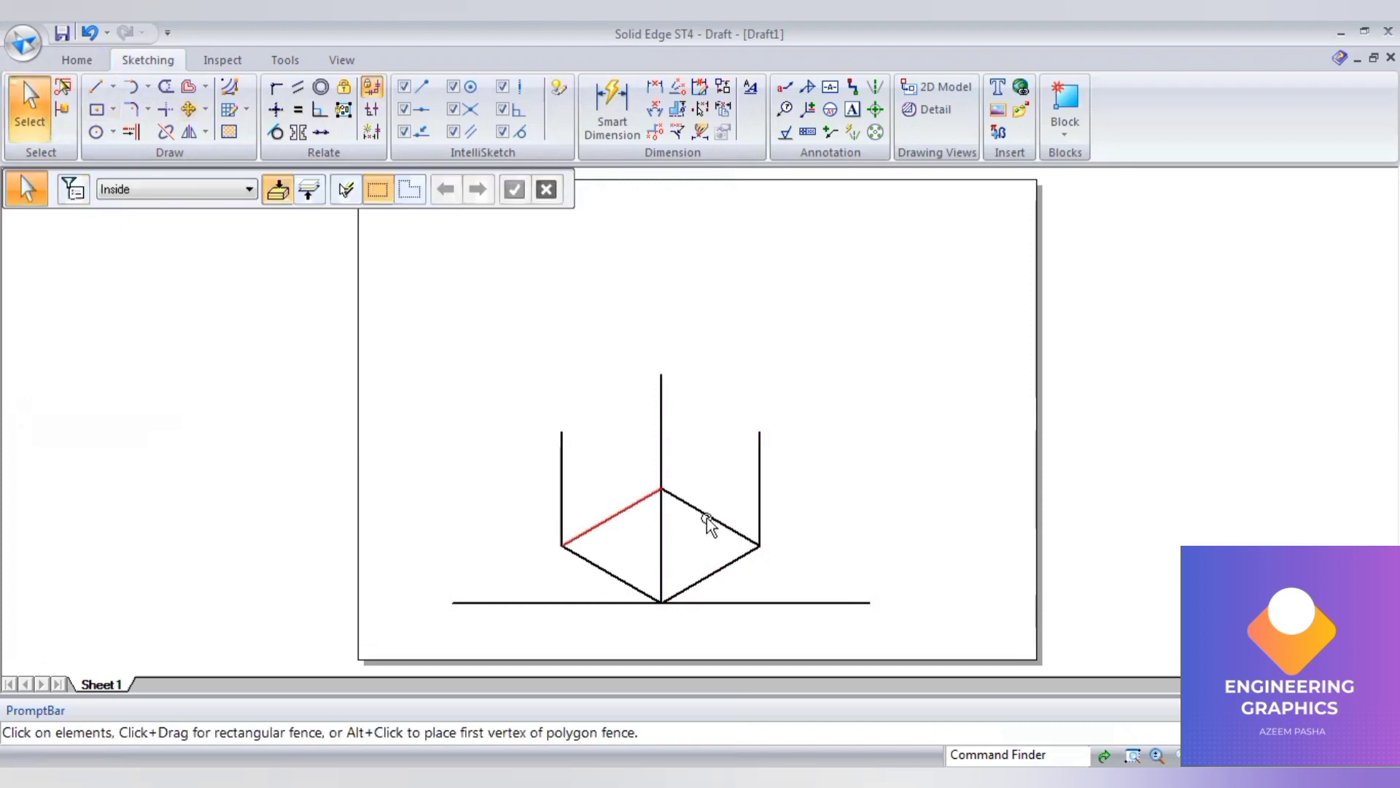
left_click(620, 579, "ctrl")
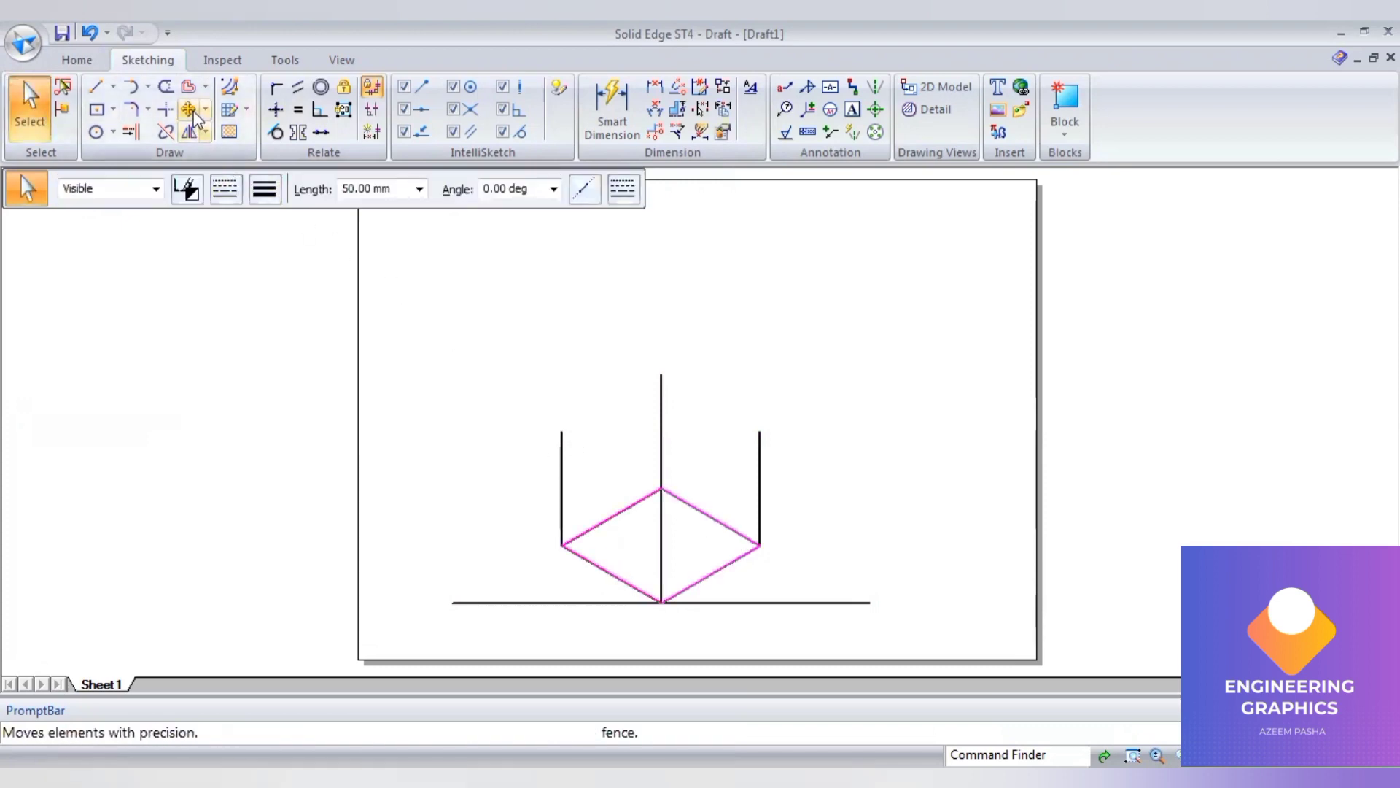
left_click(660, 486)
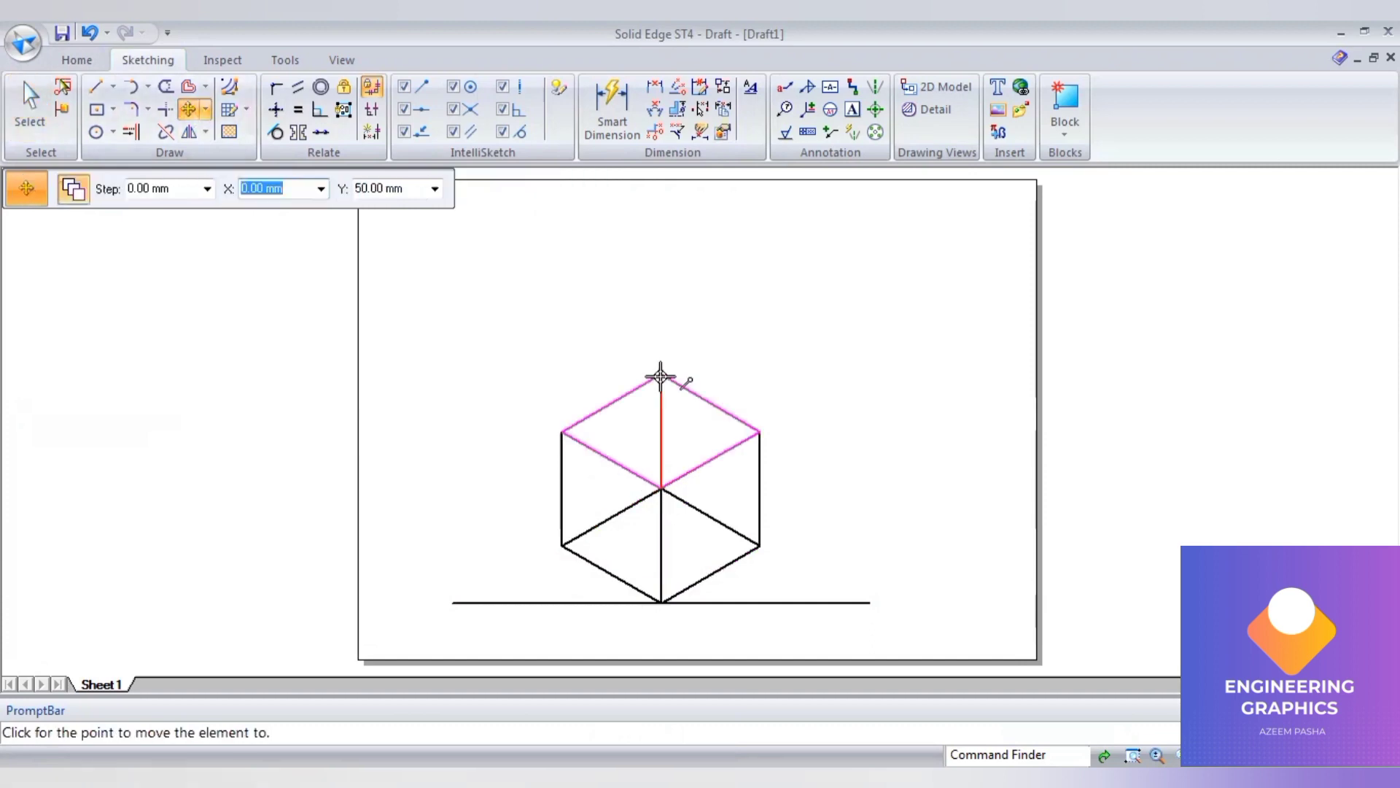
left_click(660, 376)
key("Escape")
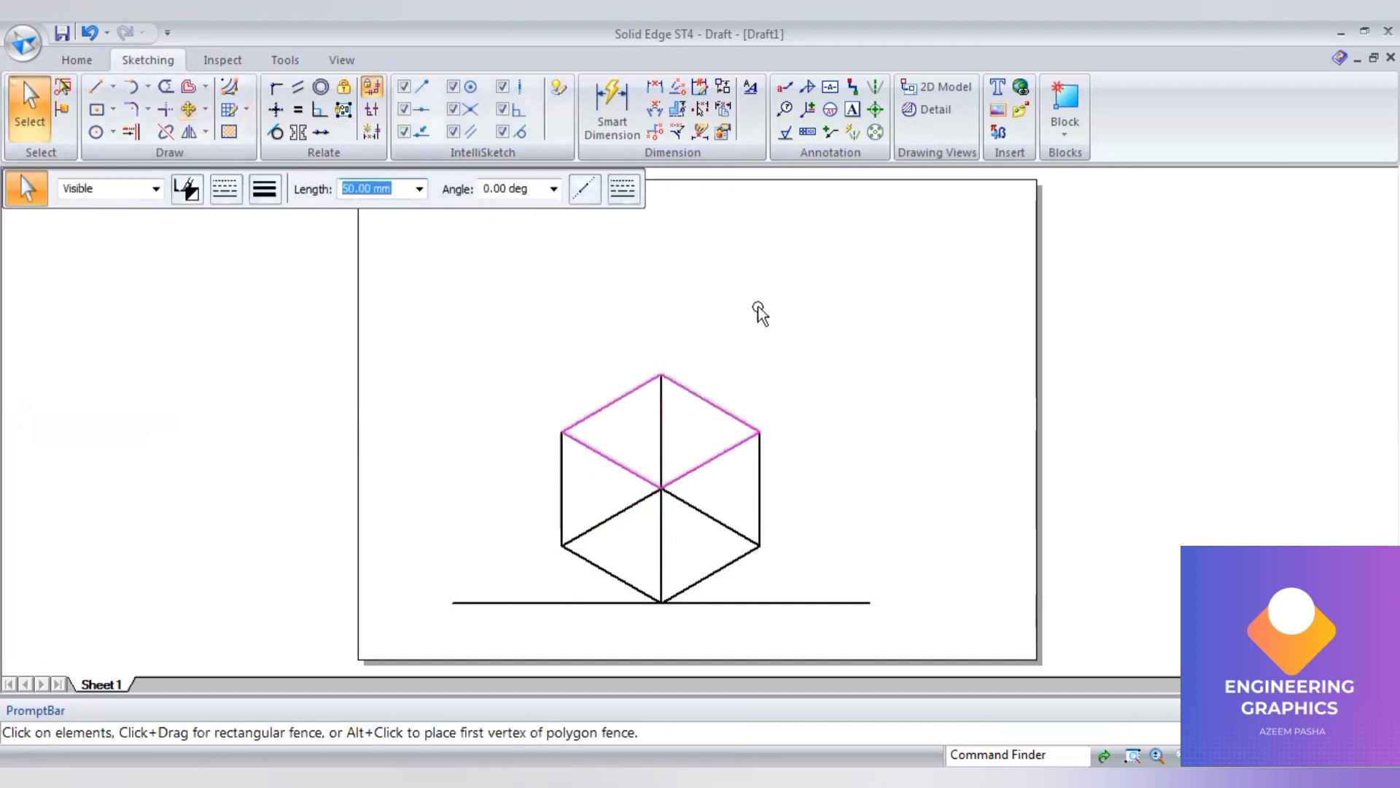
key("Escape")
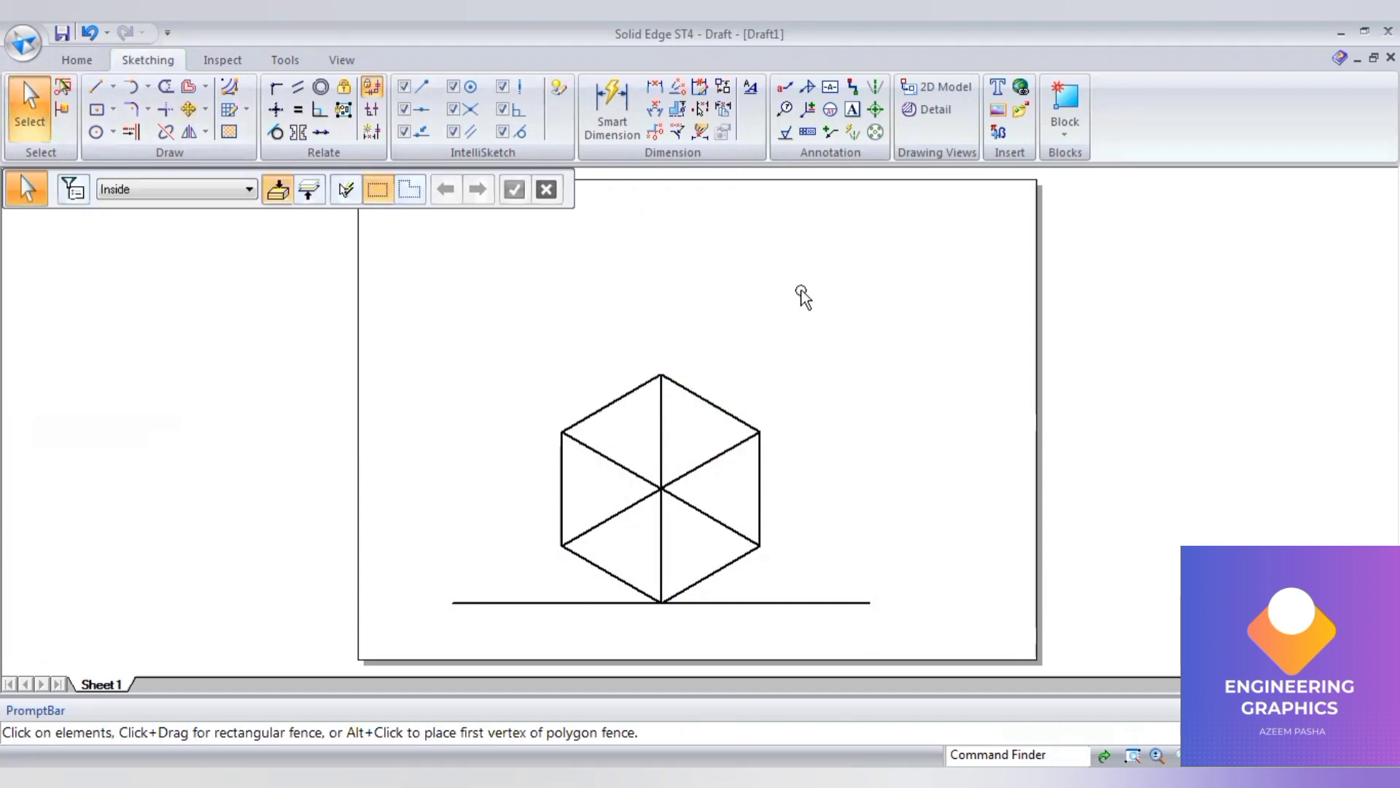
With a thinner line width, draw lines from the top face's front corner to the midpoints of its two rear edges.
left_click(96, 86)
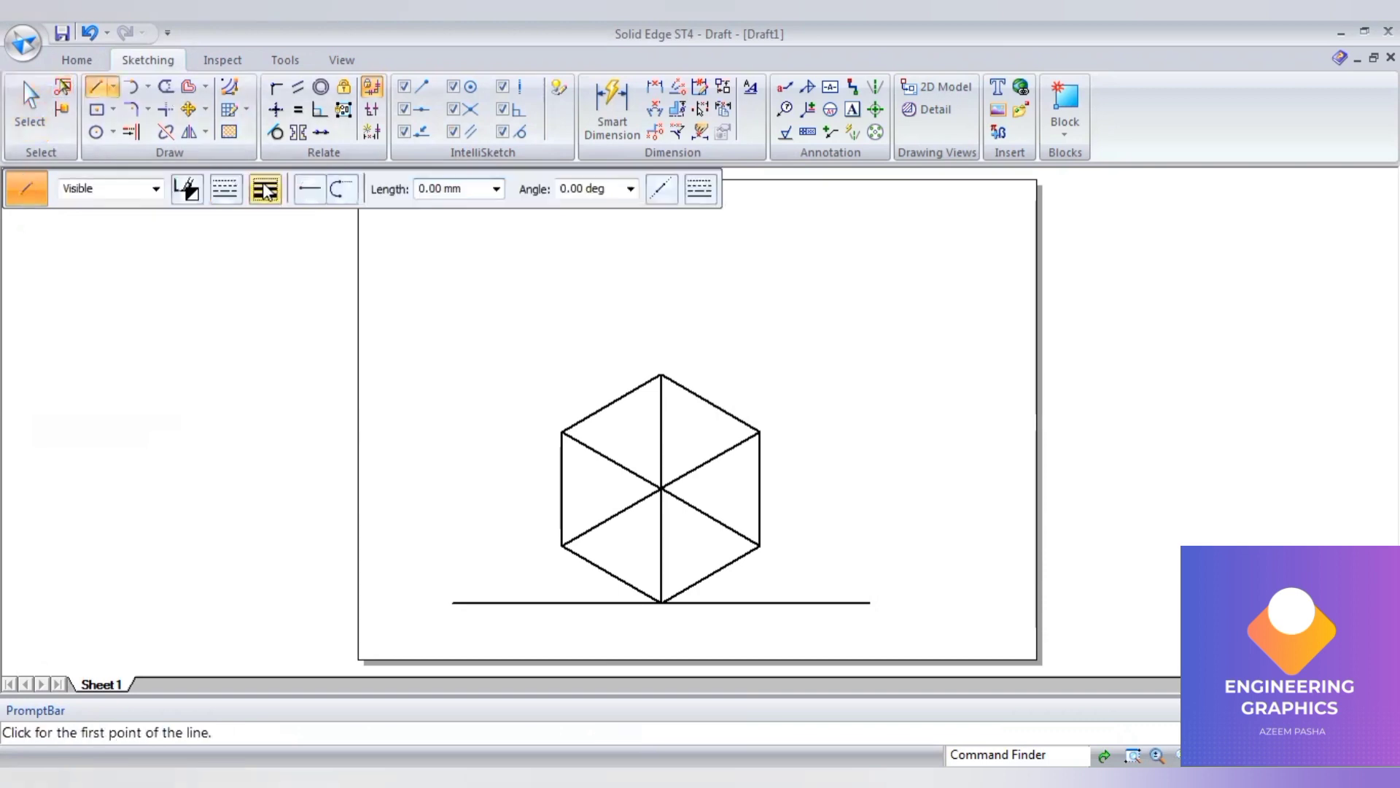
left_click(264, 188)
left_click(281, 218)
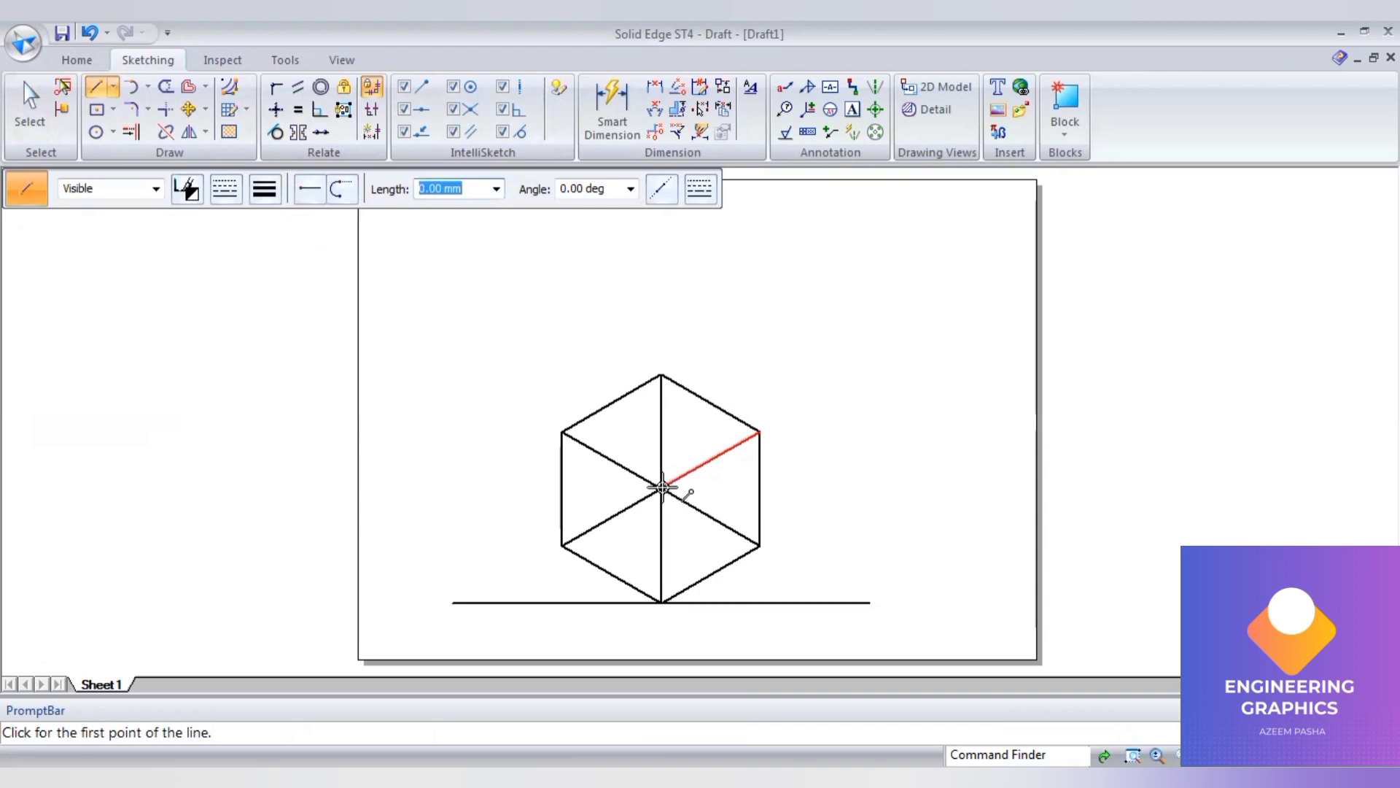
left_click(662, 487)
left_click(709, 405)
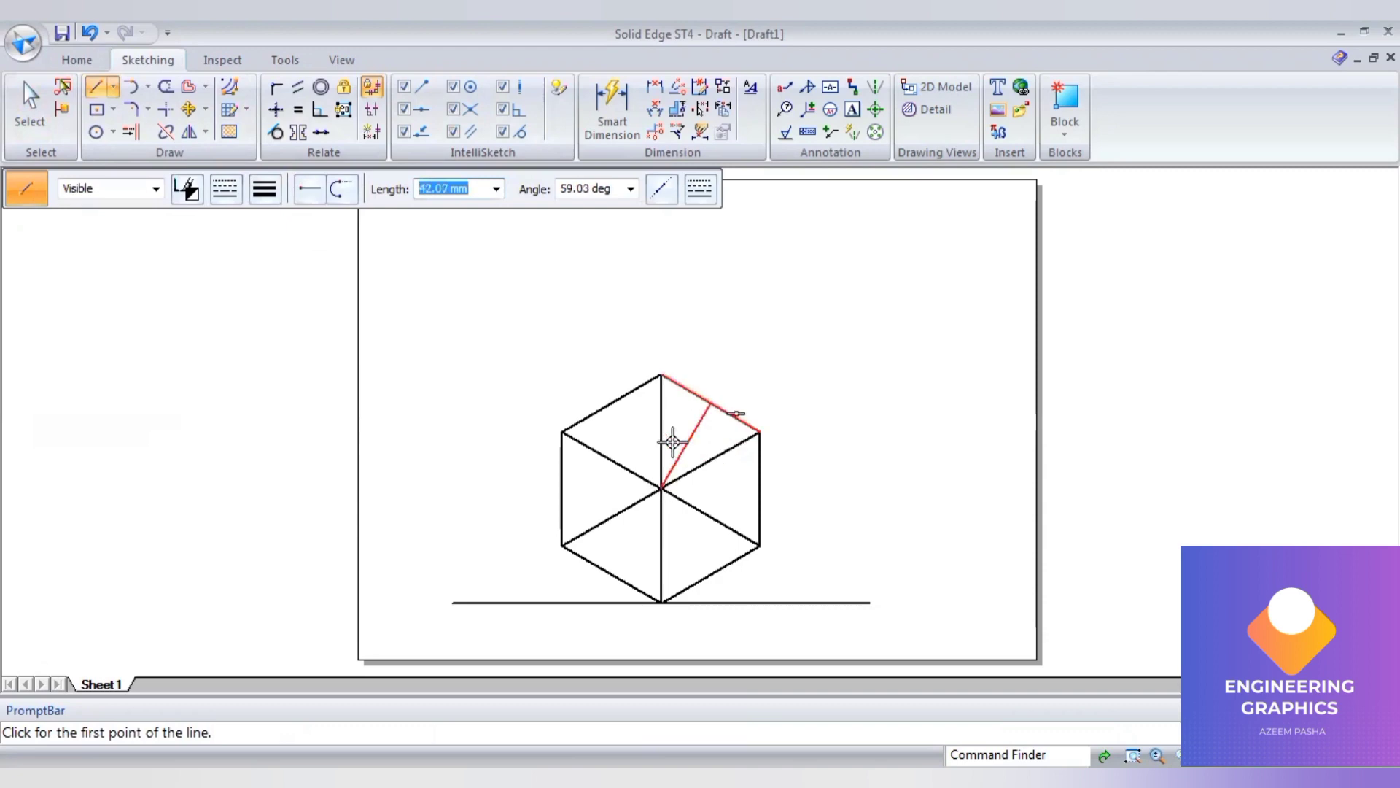
left_click(658, 487)
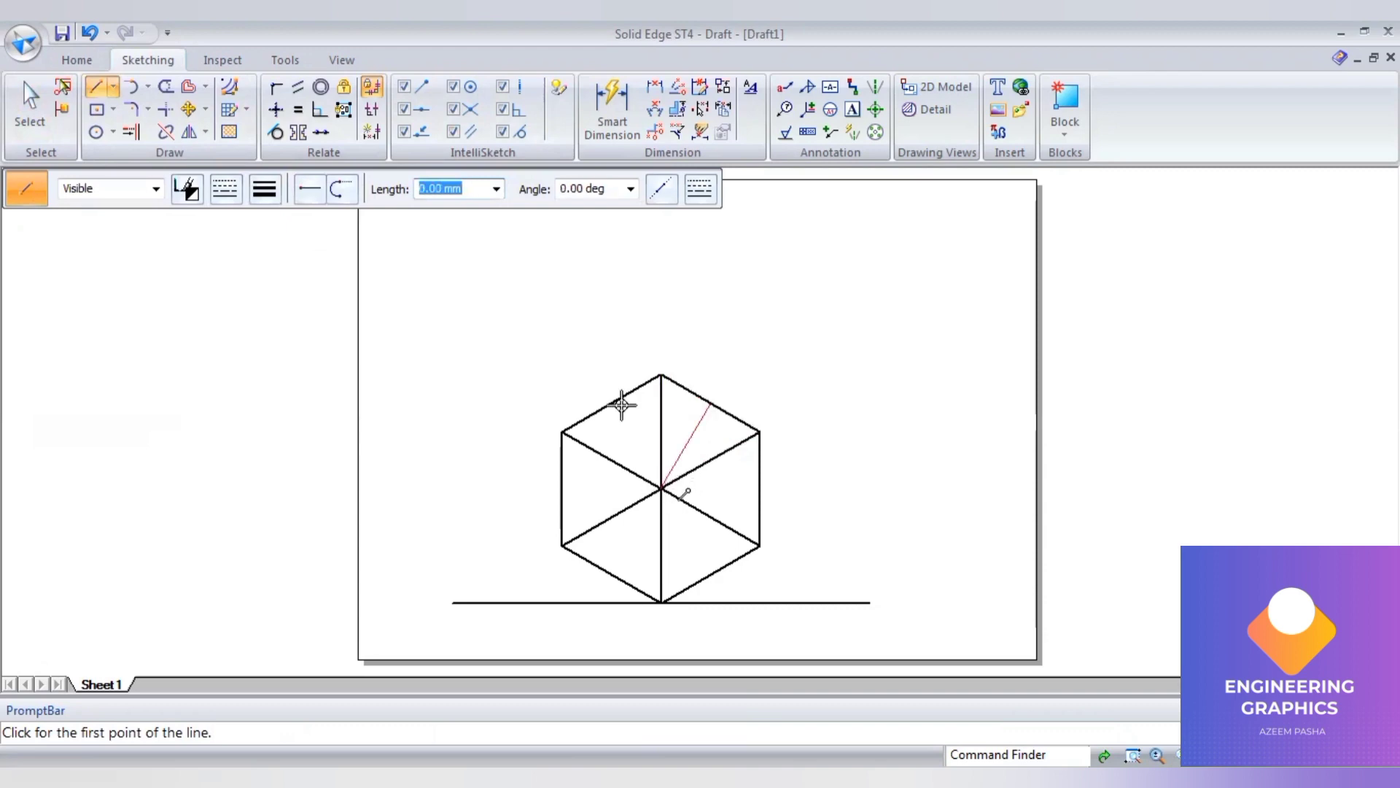
left_click(611, 402)
Draw lines from the top face's rear corner to the midpoints of its two front edges.
left_click(652, 374)
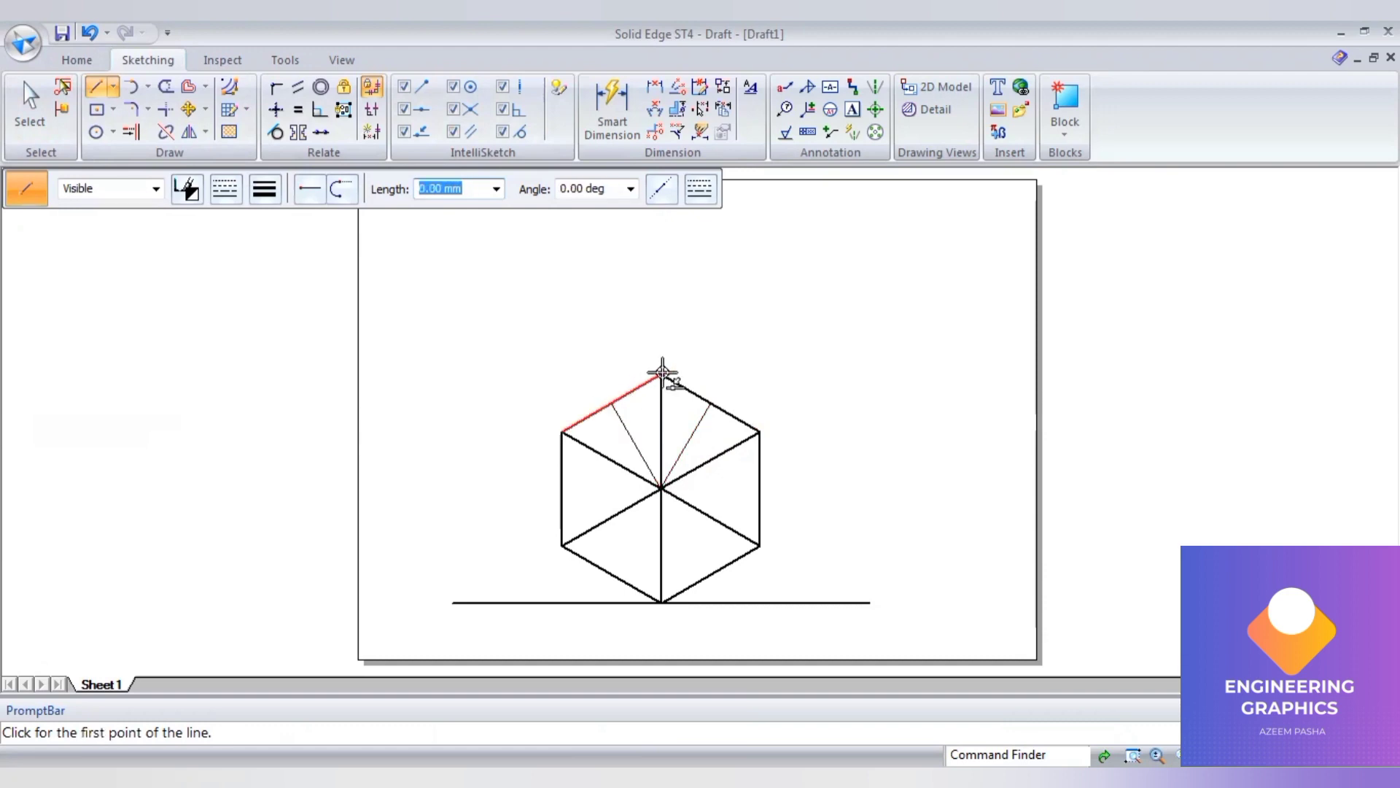
left_click(611, 459)
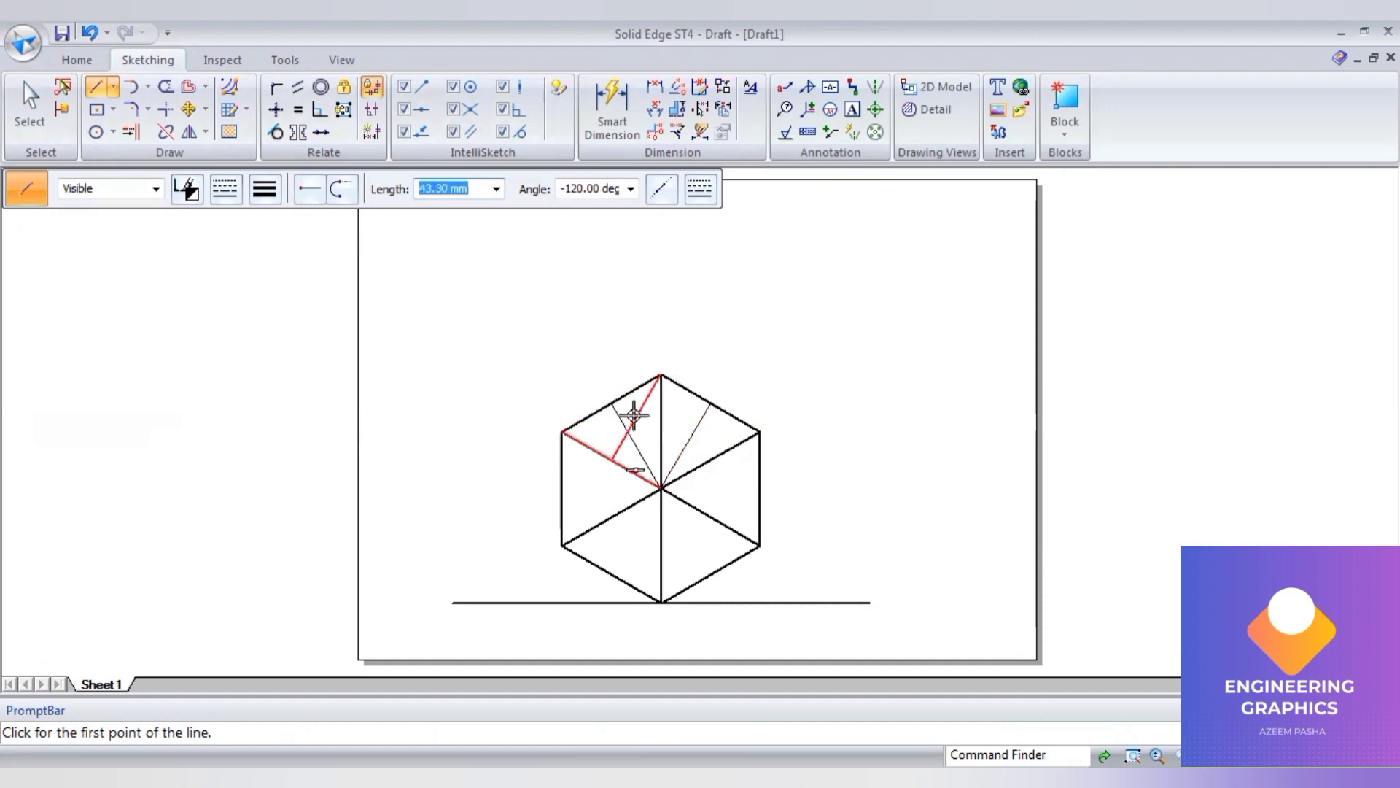
left_click(660, 376)
left_click(709, 459)
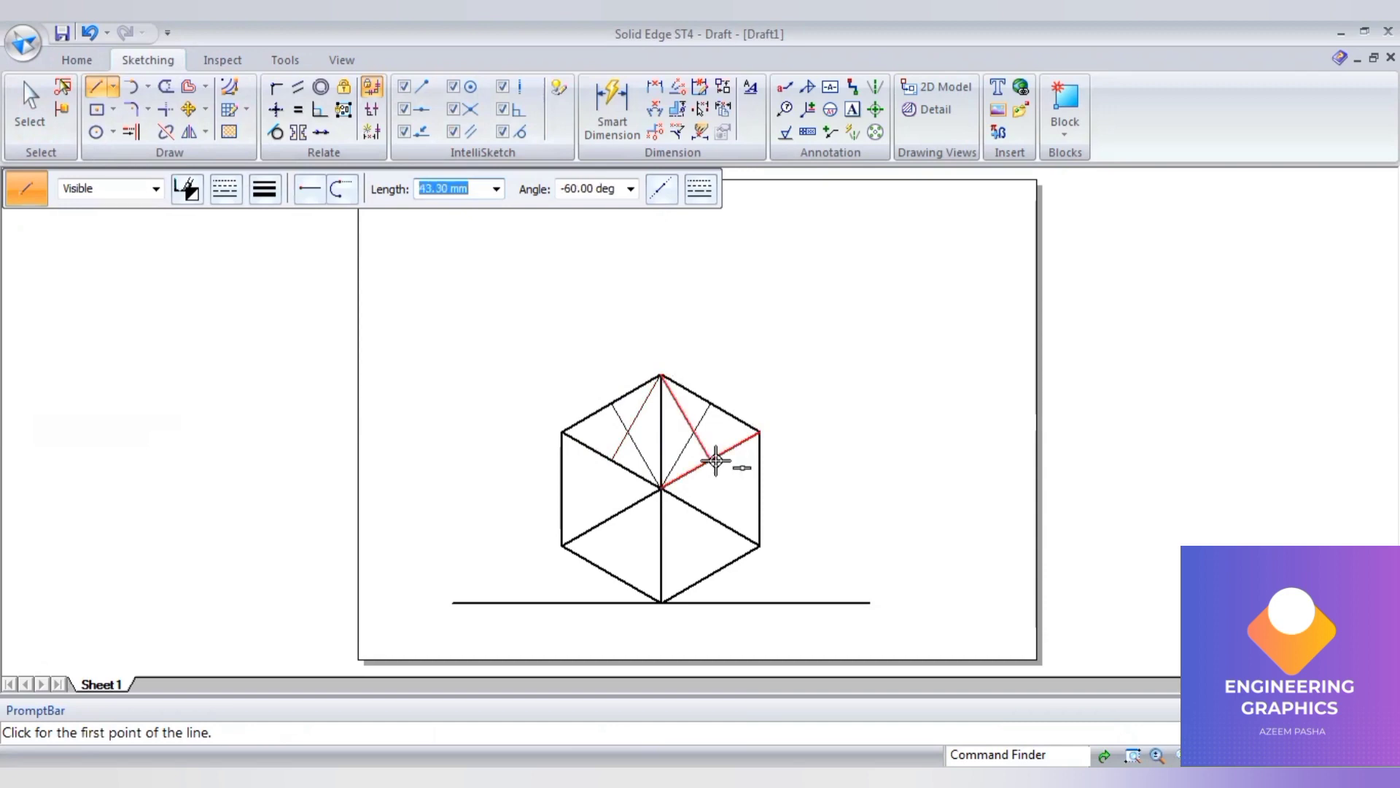
Draw the ellipse's two large centre-point arcs on the top face, centred on its front and rear corners and spanning the opposite edge midpoints.
left_click(147, 87)
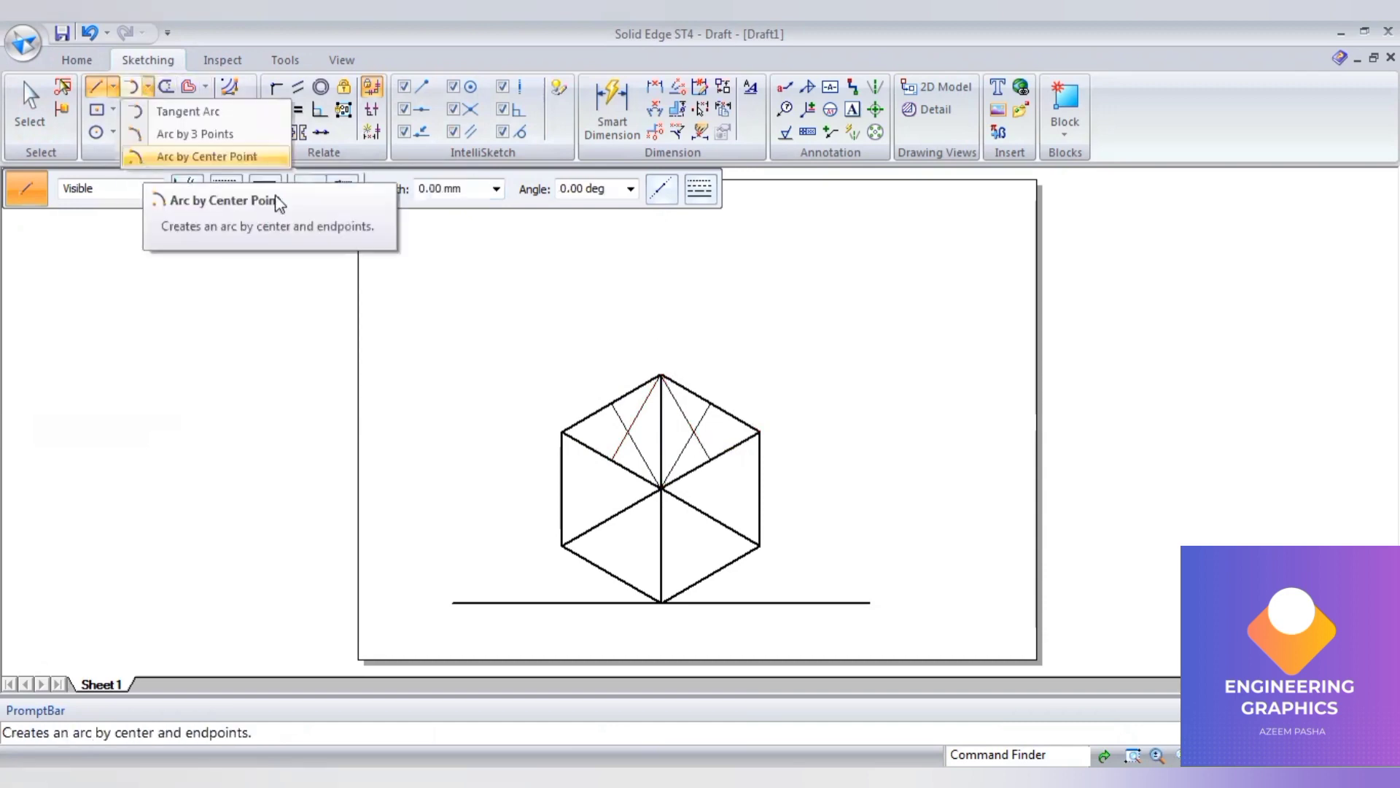
left_click(208, 156)
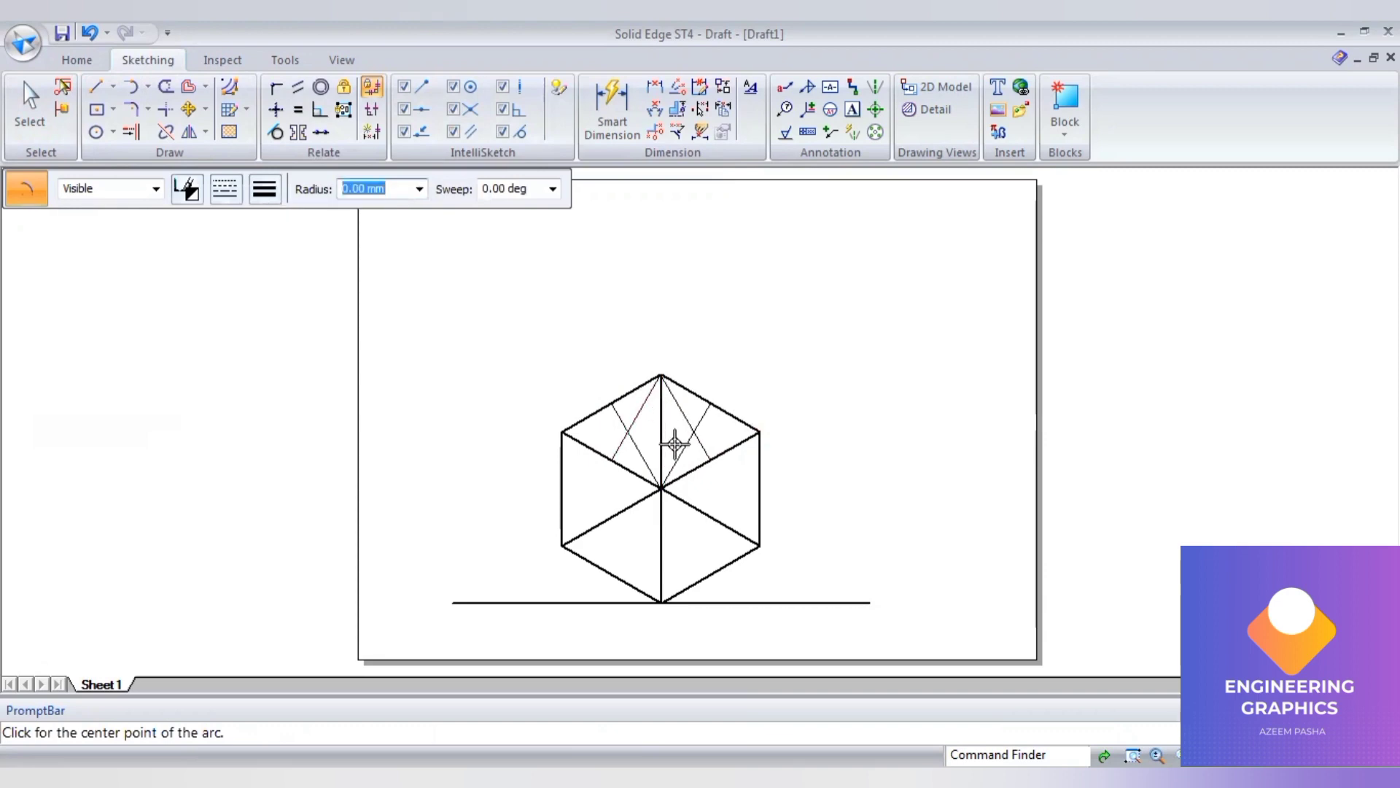
left_click(662, 483)
left_click(711, 399)
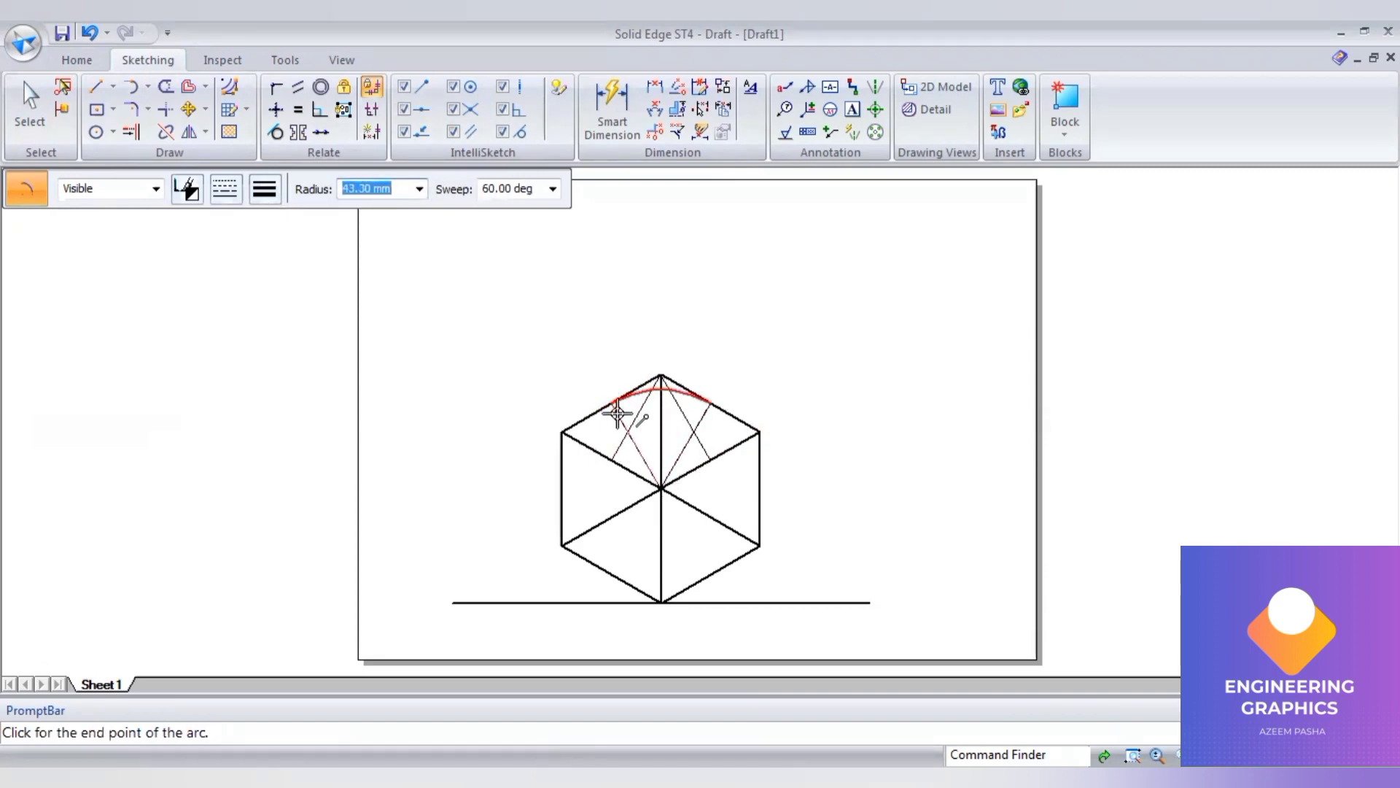
left_click(612, 401)
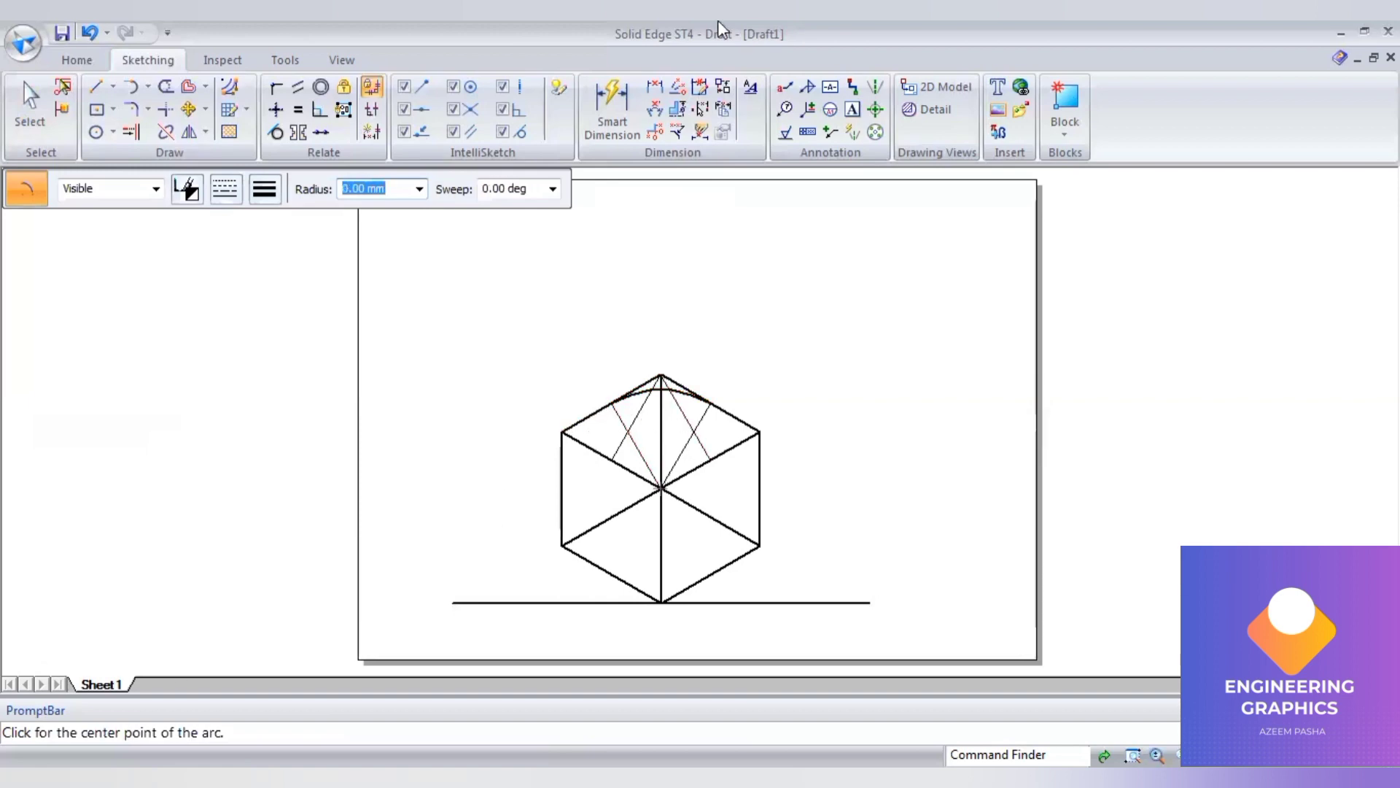
left_click(663, 373)
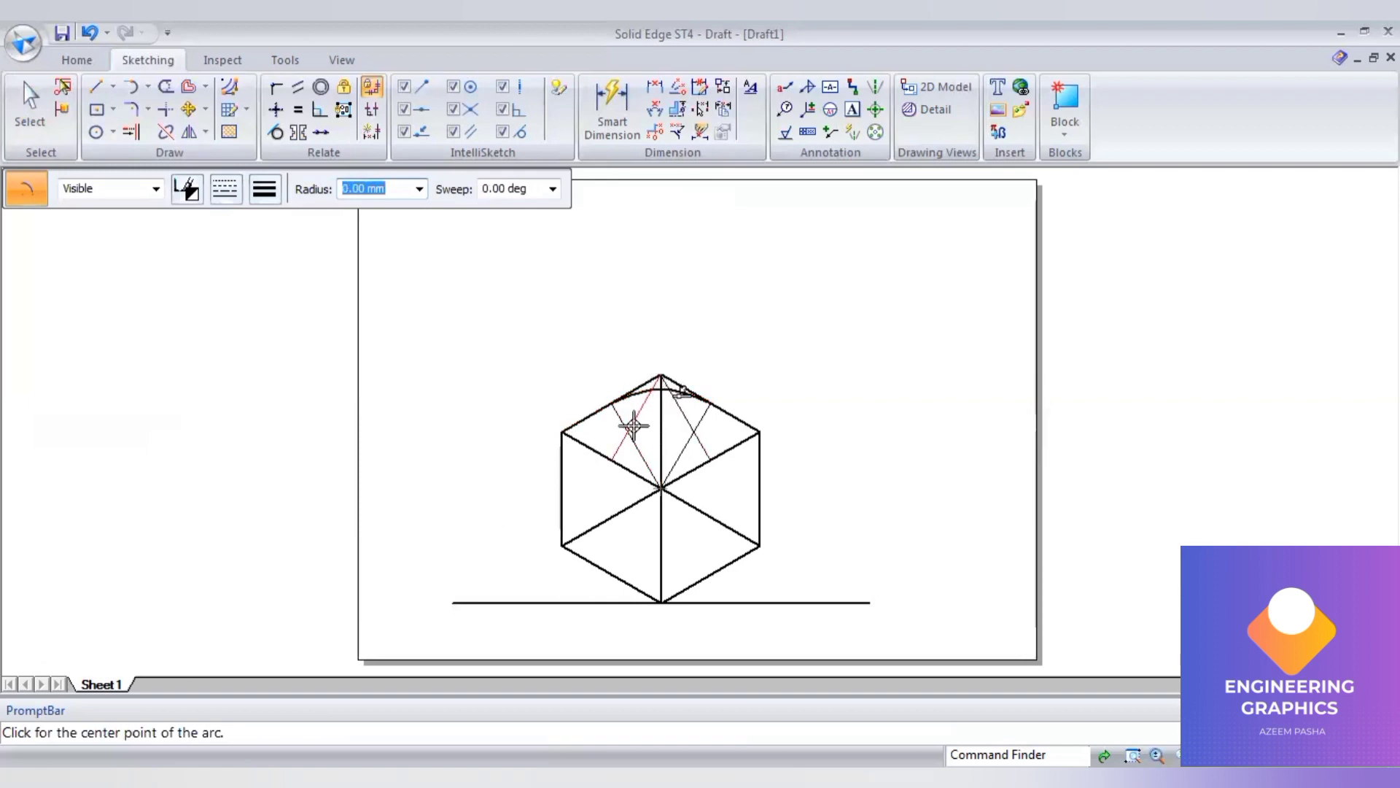
left_click(613, 461)
left_click(707, 457)
scroll(625, 446, "up", 2)
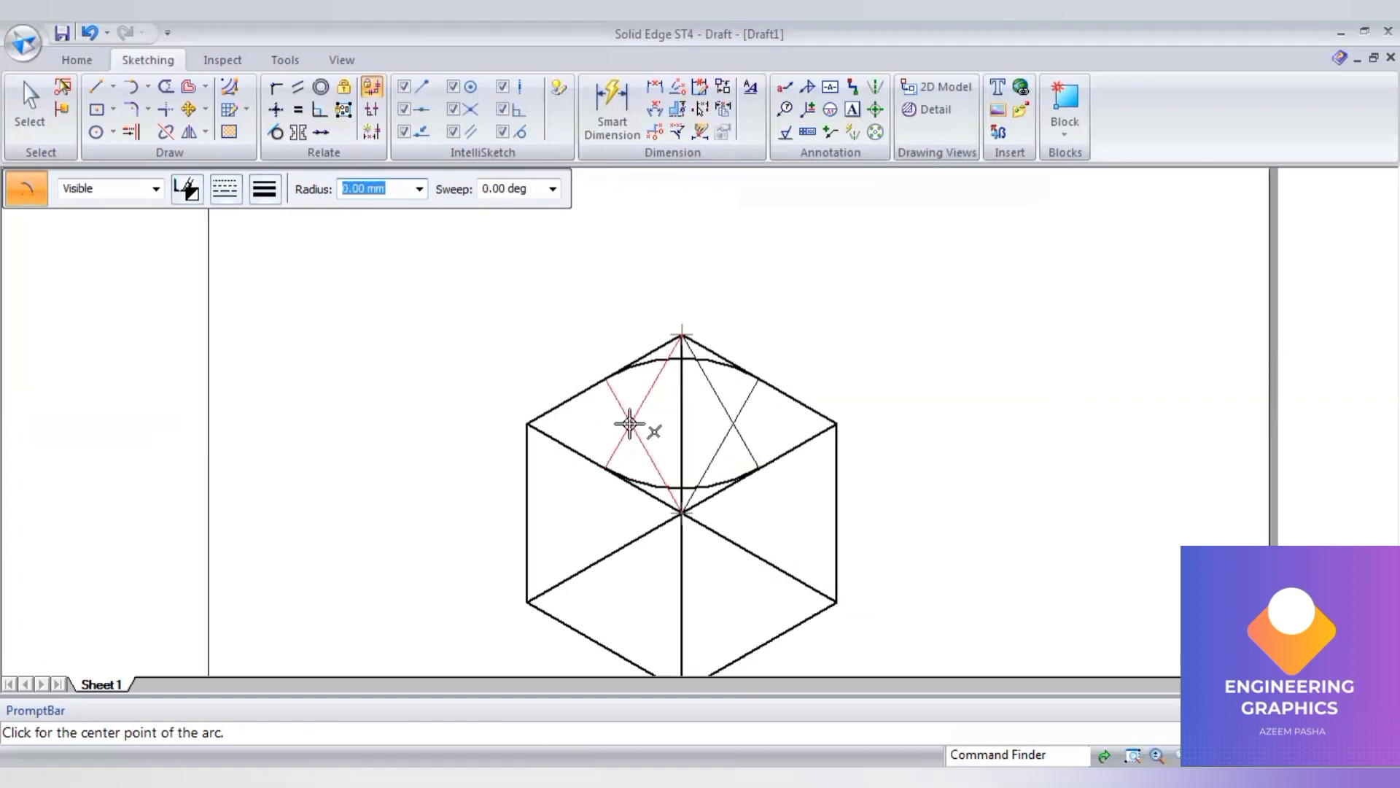
left_click(628, 423)
left_click(611, 372)
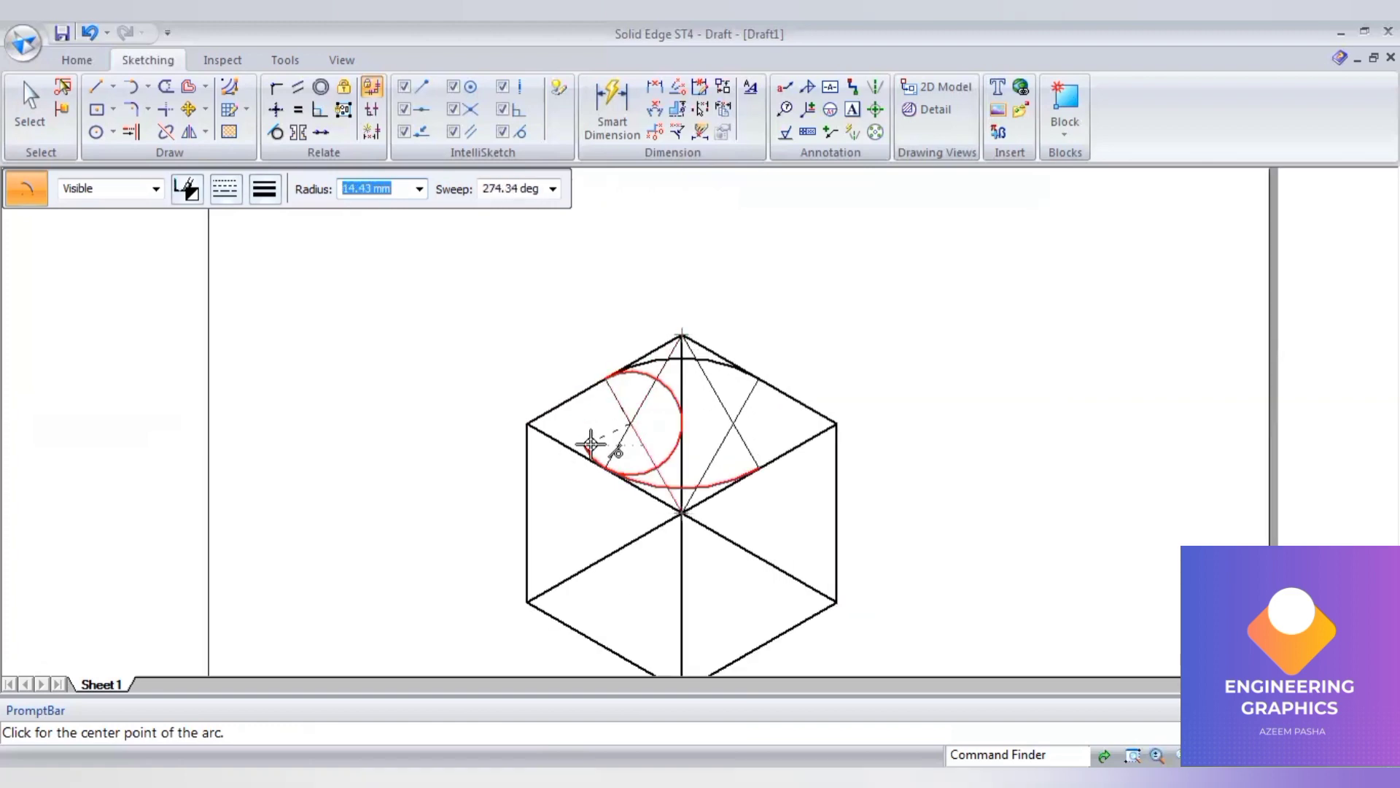
right_click(626, 427)
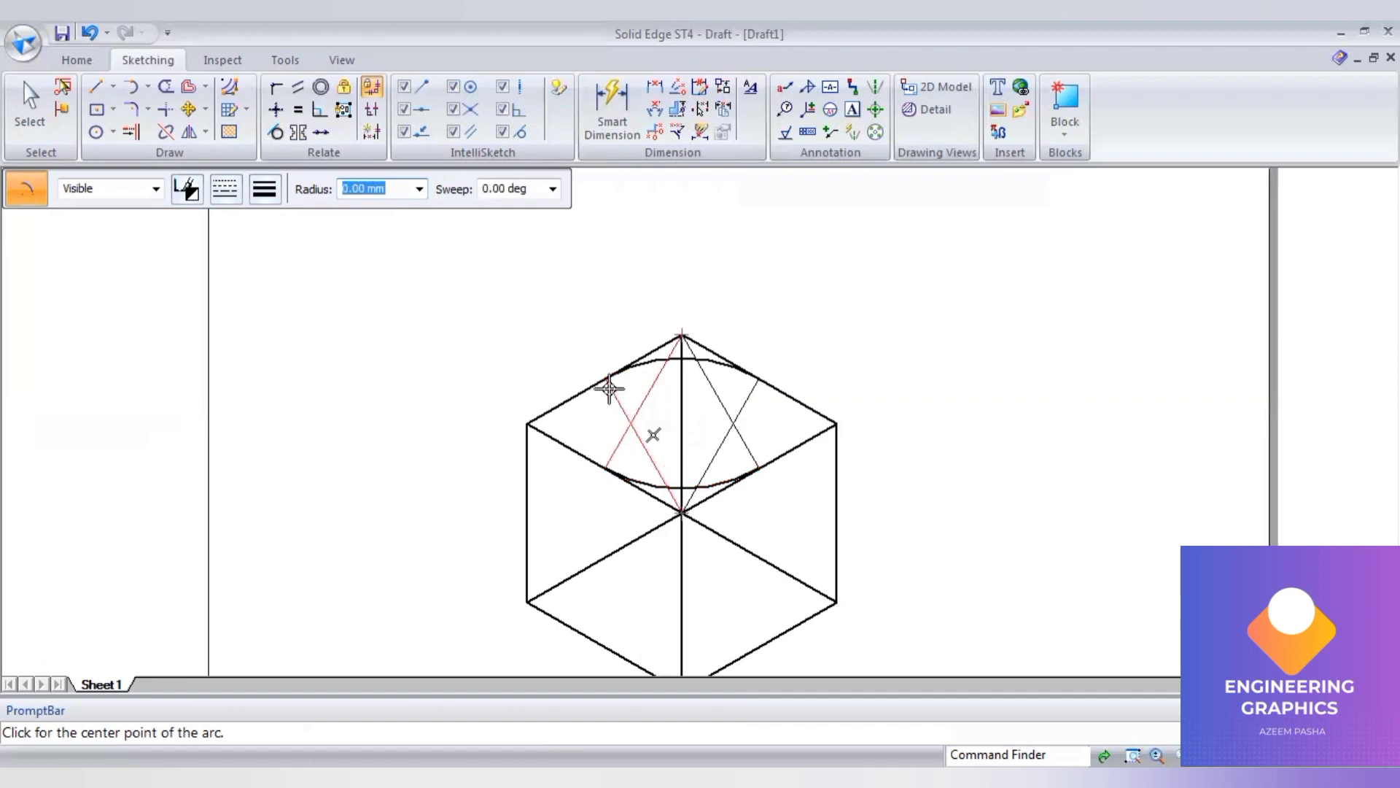
Close the ellipse with two small arcs centred on the left and right intersections of the construction lines, ending at the edge midpoints.
left_click(629, 423)
left_click(605, 378)
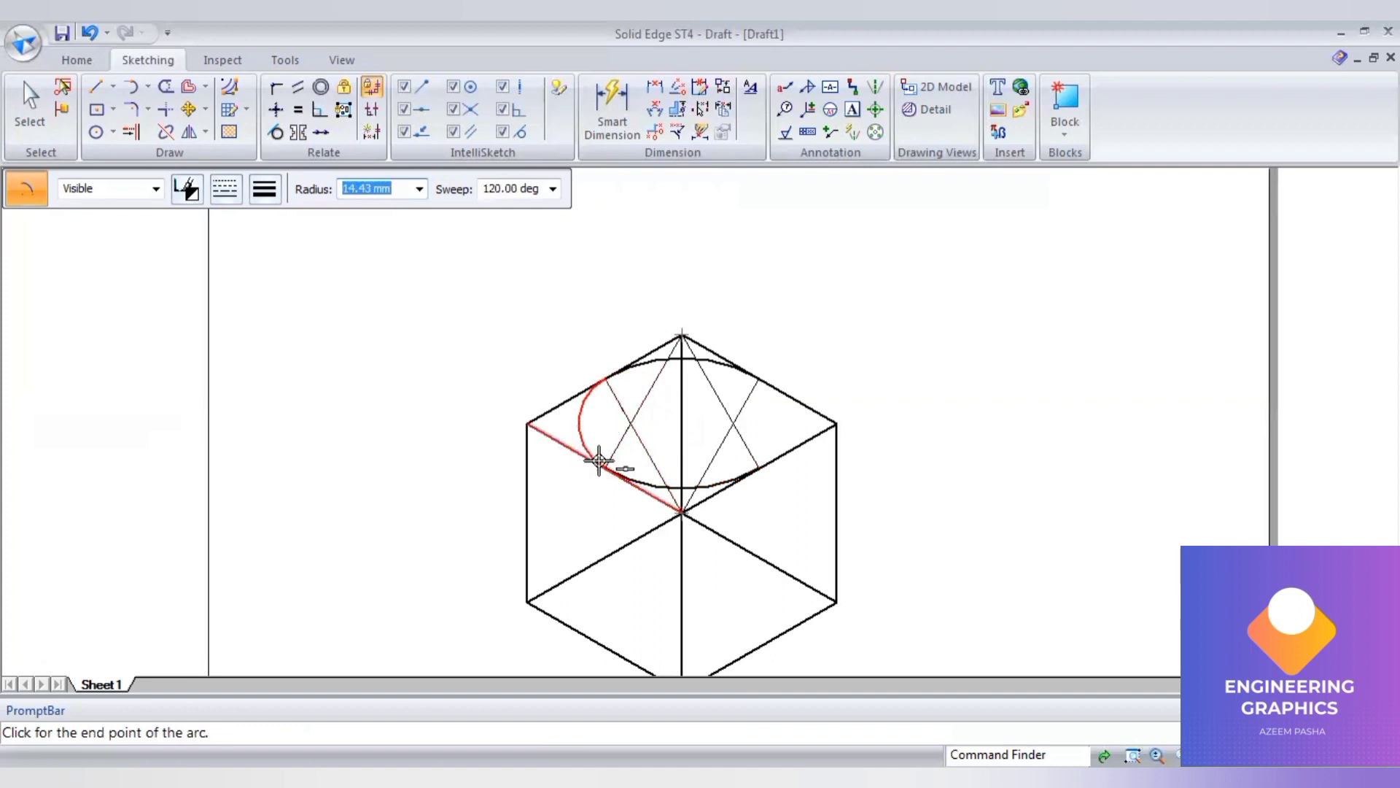
left_click(598, 461)
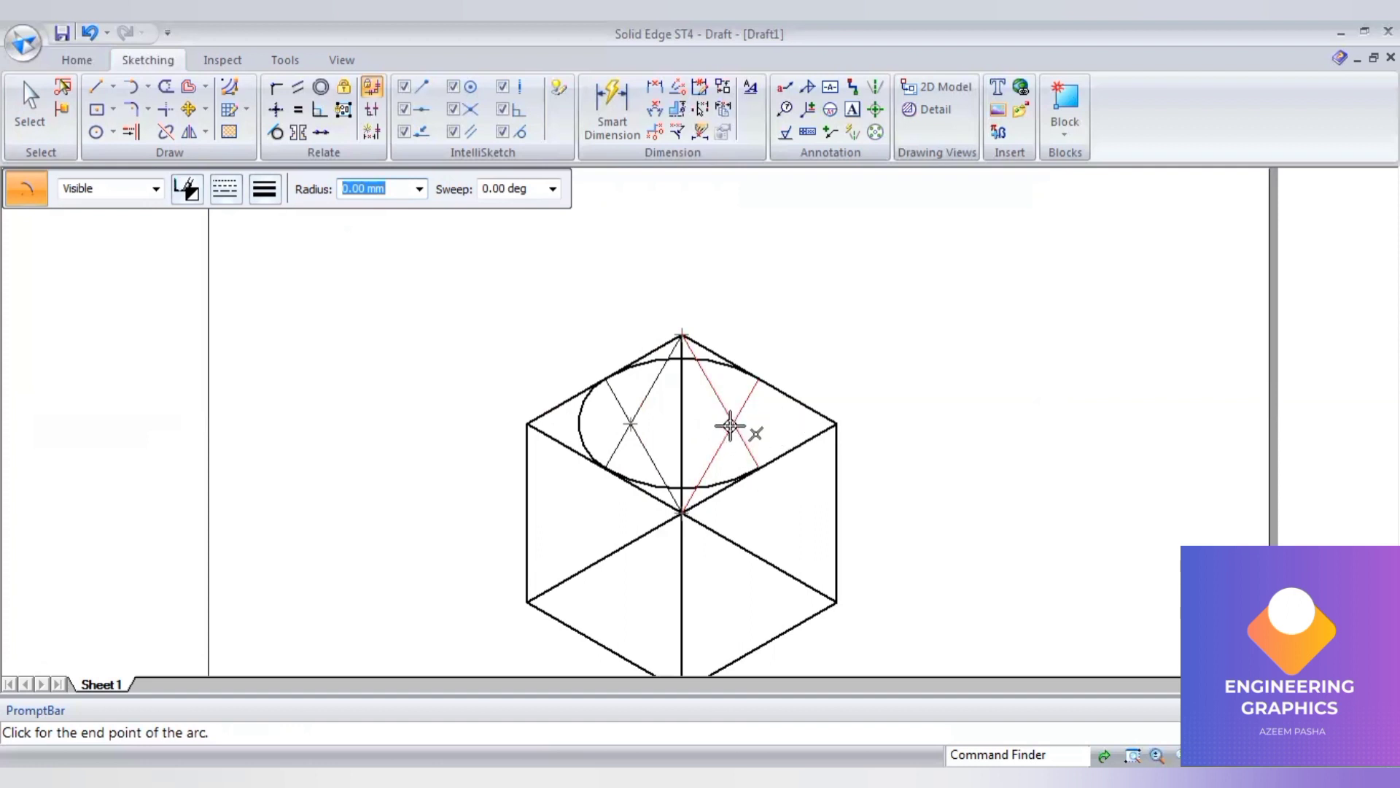
left_click(759, 464)
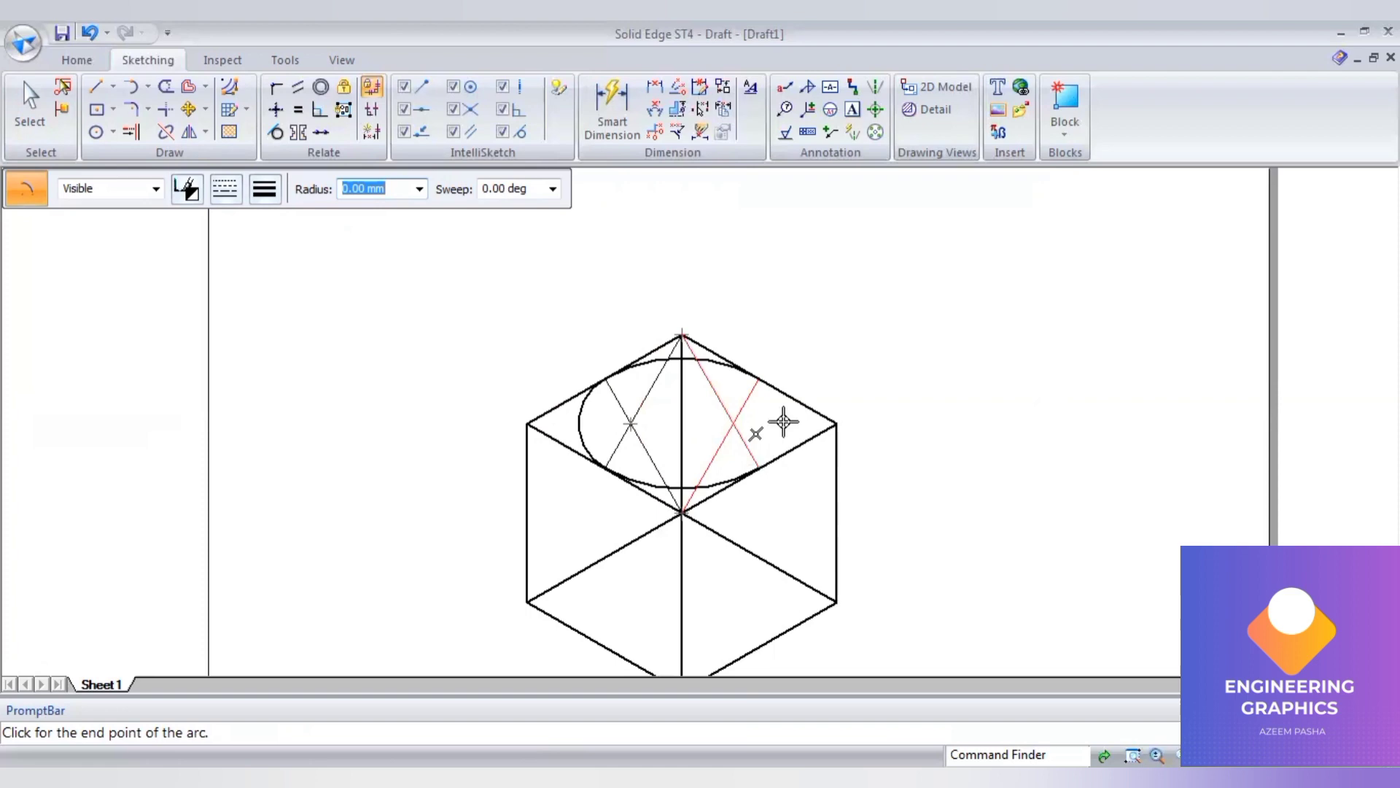
left_click(759, 379)
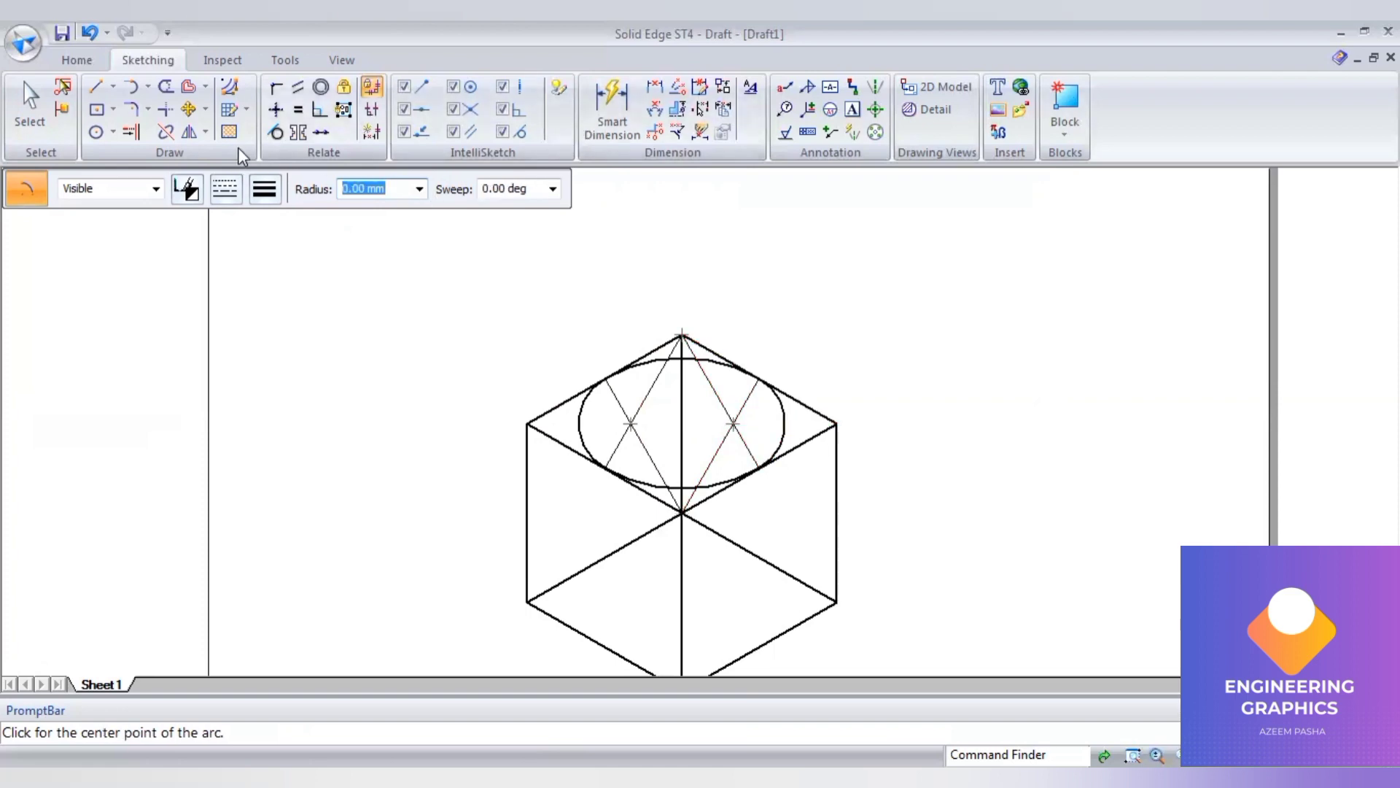
Draw a 60 mm Chain line at 90° upward from the centre of the cube's top face.
left_click(227, 184)
left_click(229, 241)
left_click(677, 418)
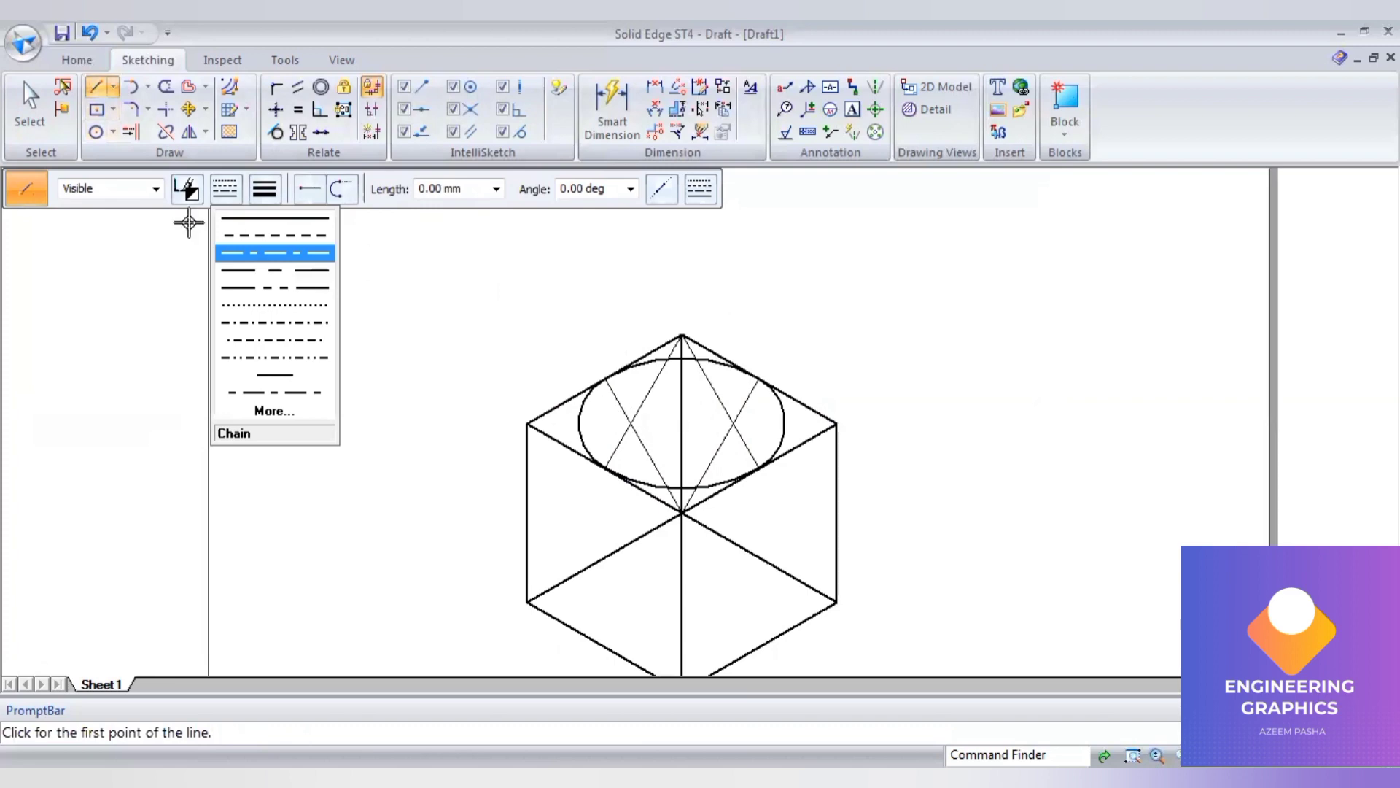
left_click(252, 253)
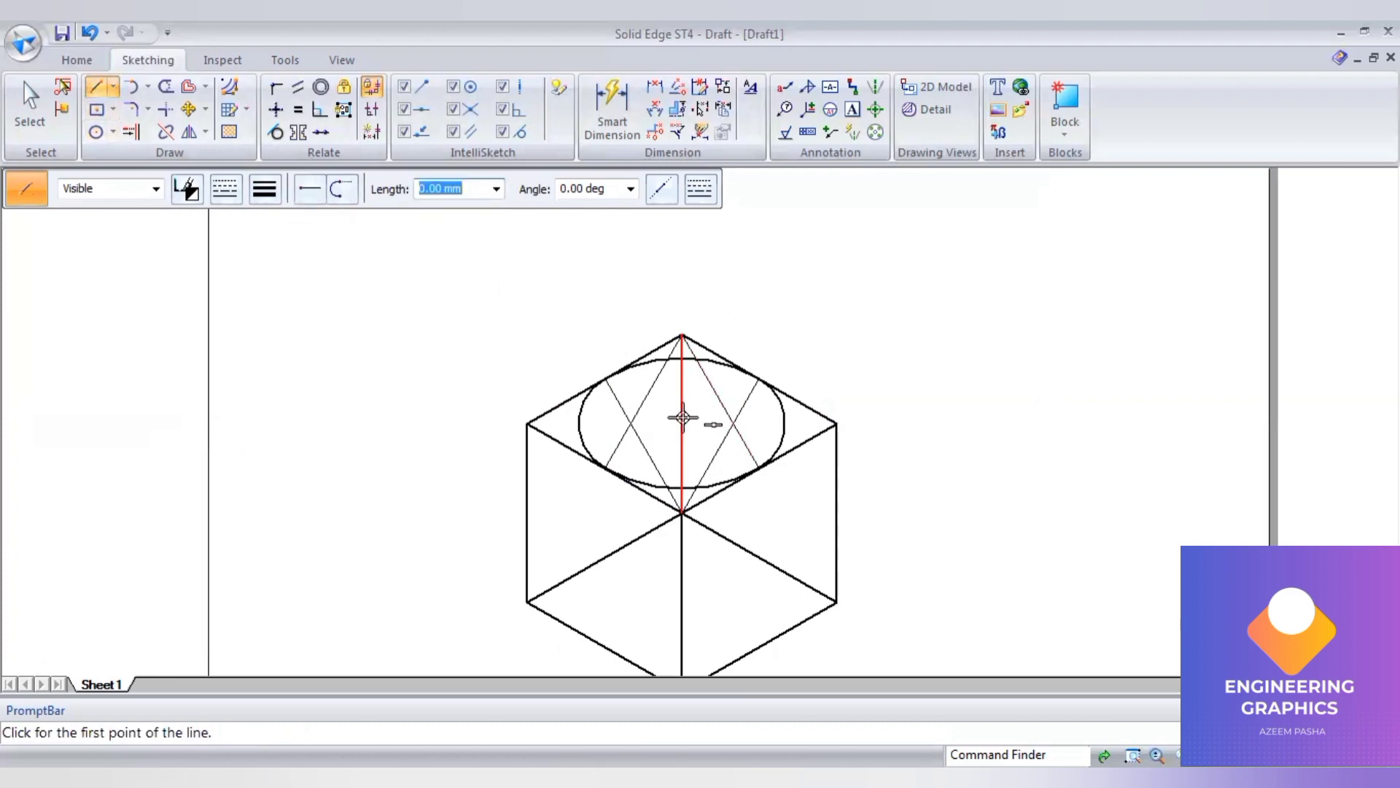
left_click(681, 418)
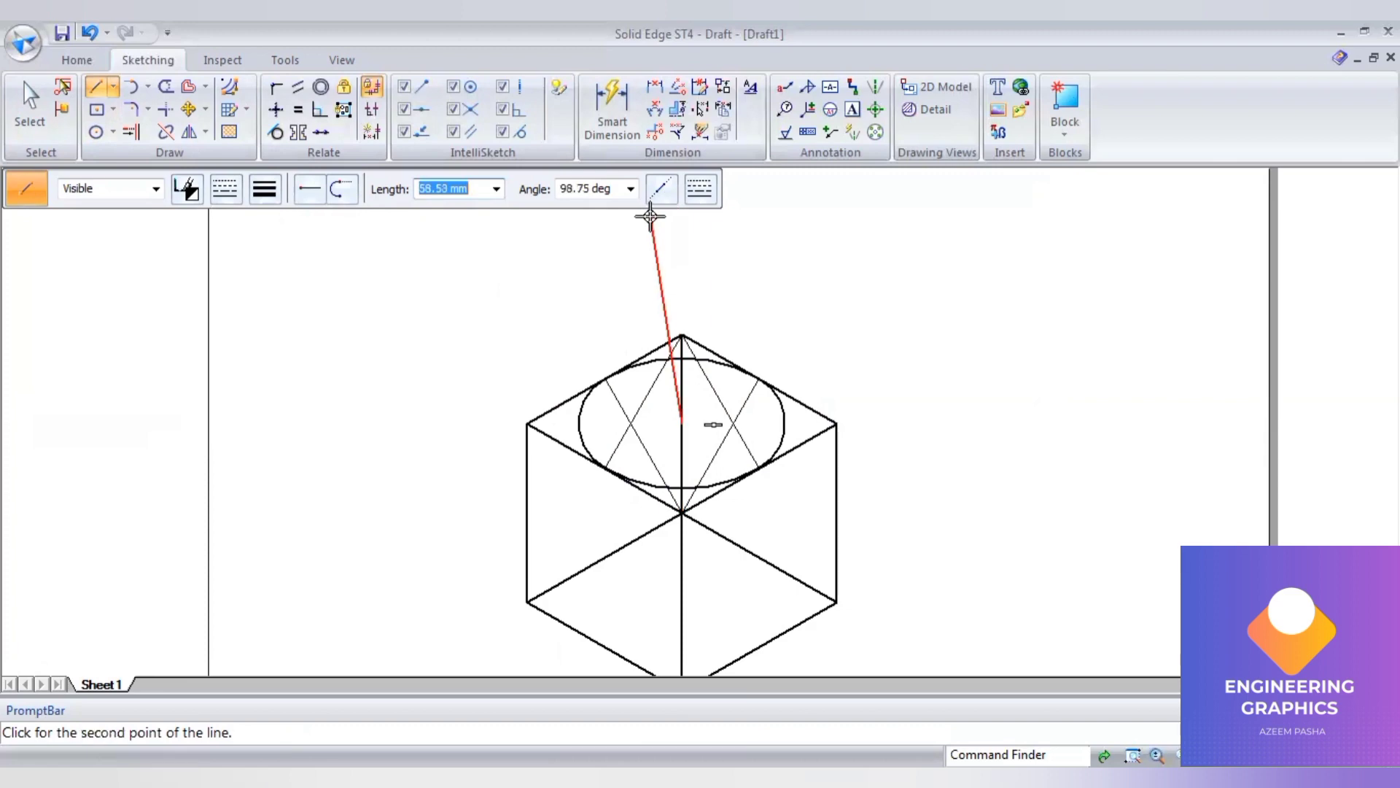
type("60")
key("Tab")
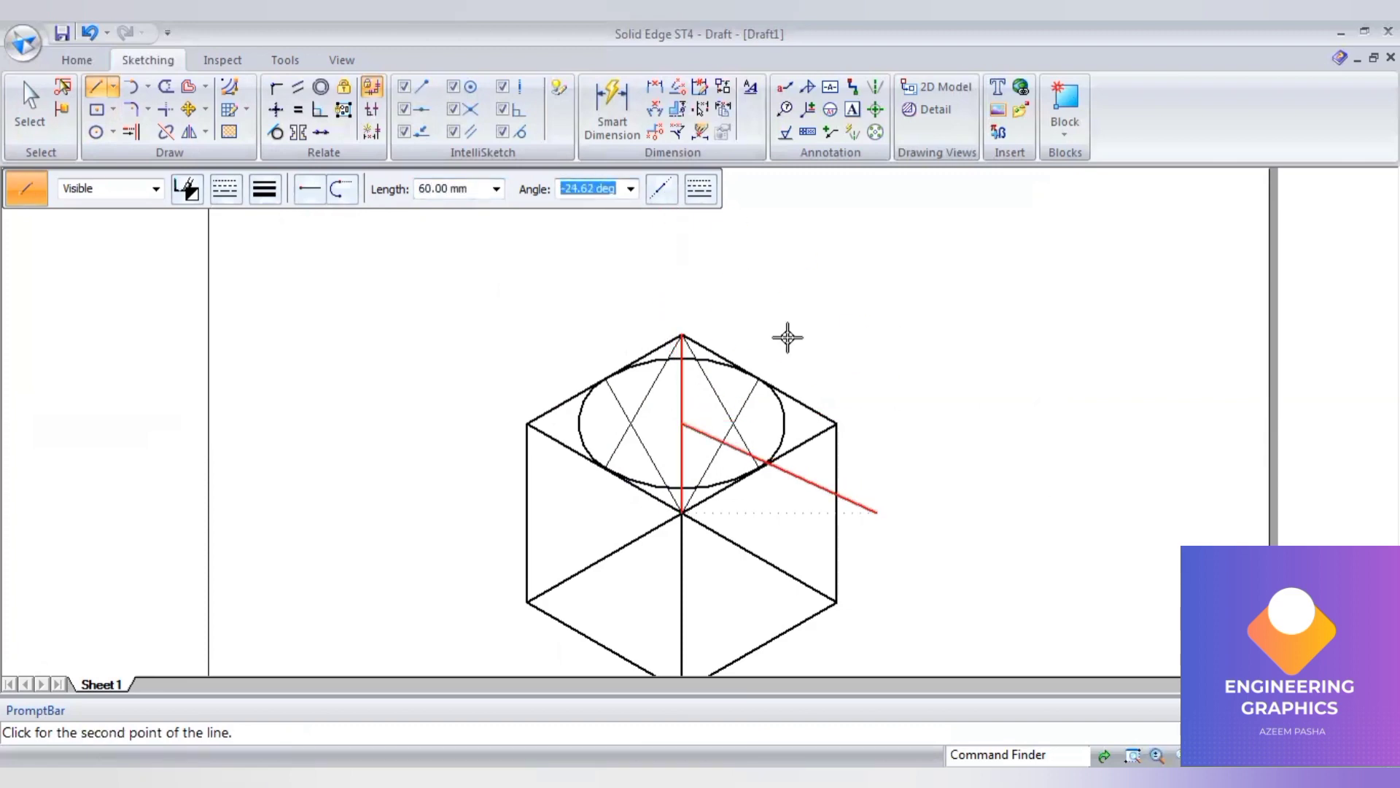
scroll(650, 297, "down", 2)
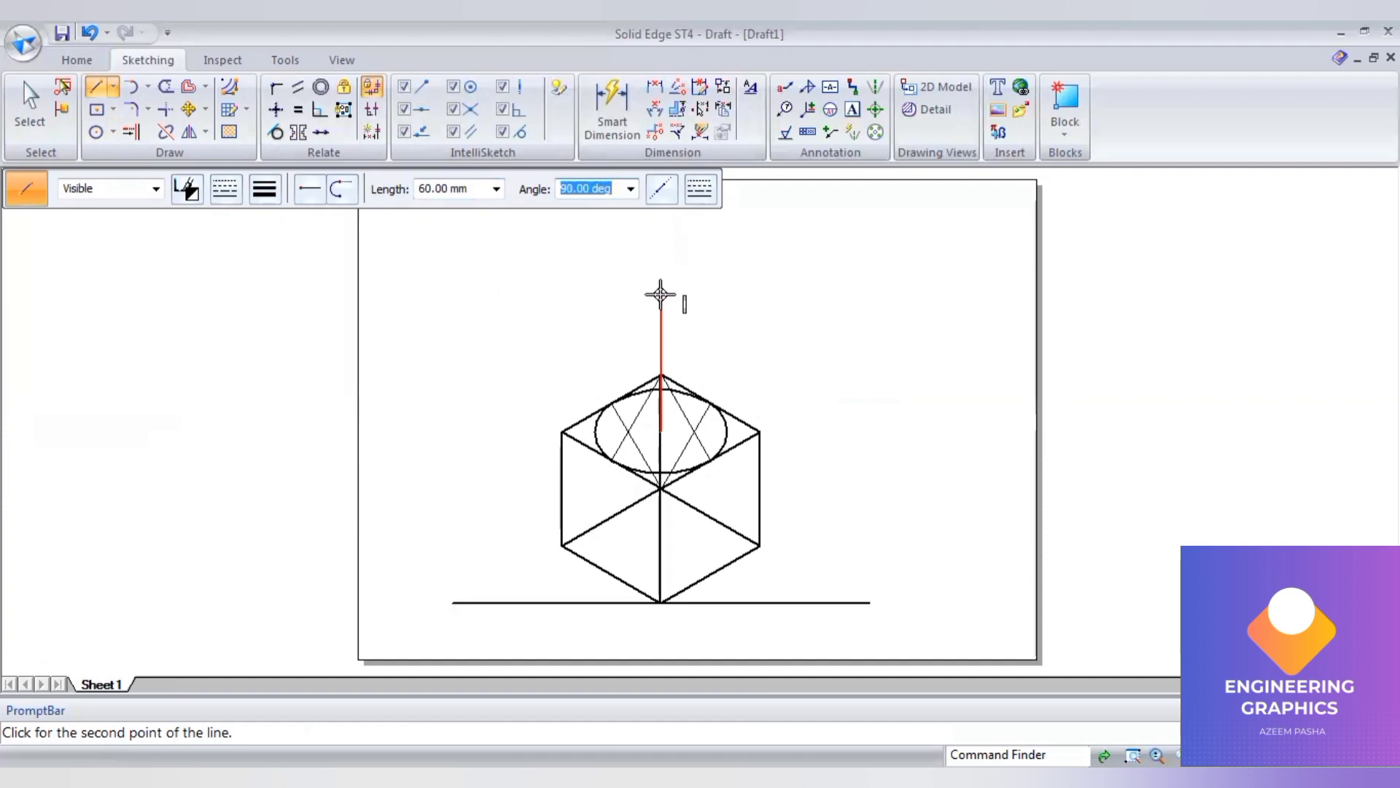
left_click(659, 294)
Draw two Continuous lines from the top end of the vertical axis to the left and right sides of the ellipse.
left_click(231, 188)
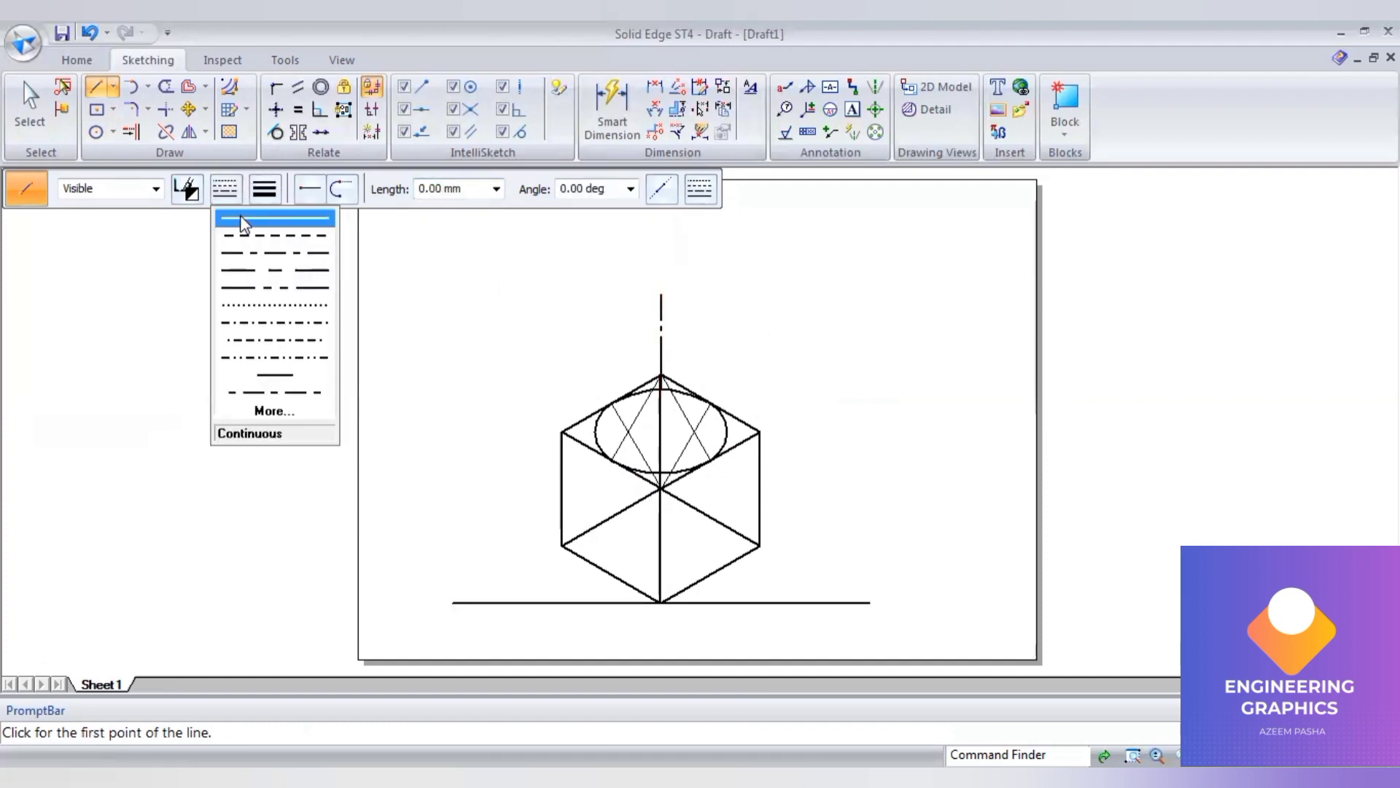
left_click(243, 219)
left_click(264, 189)
left_click(292, 265)
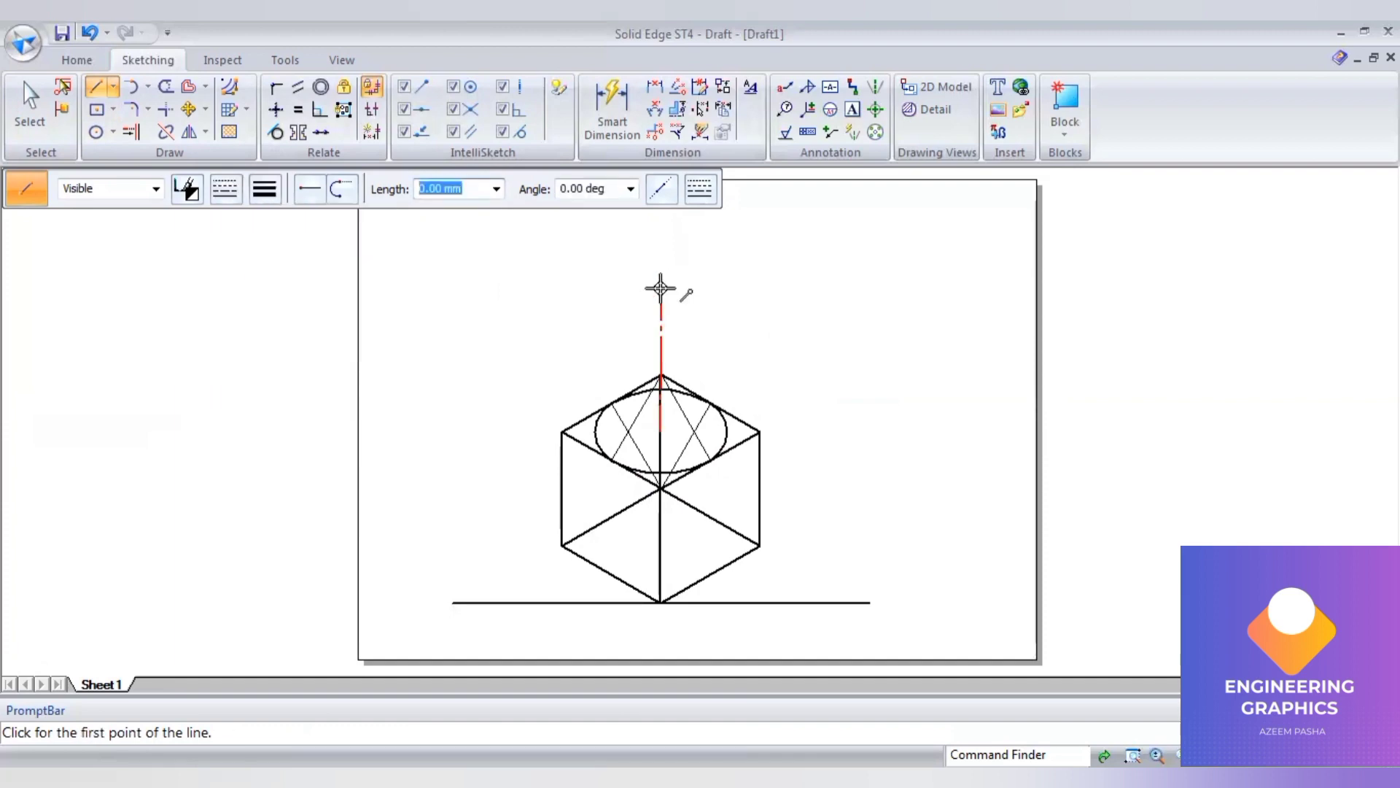
left_click(661, 294)
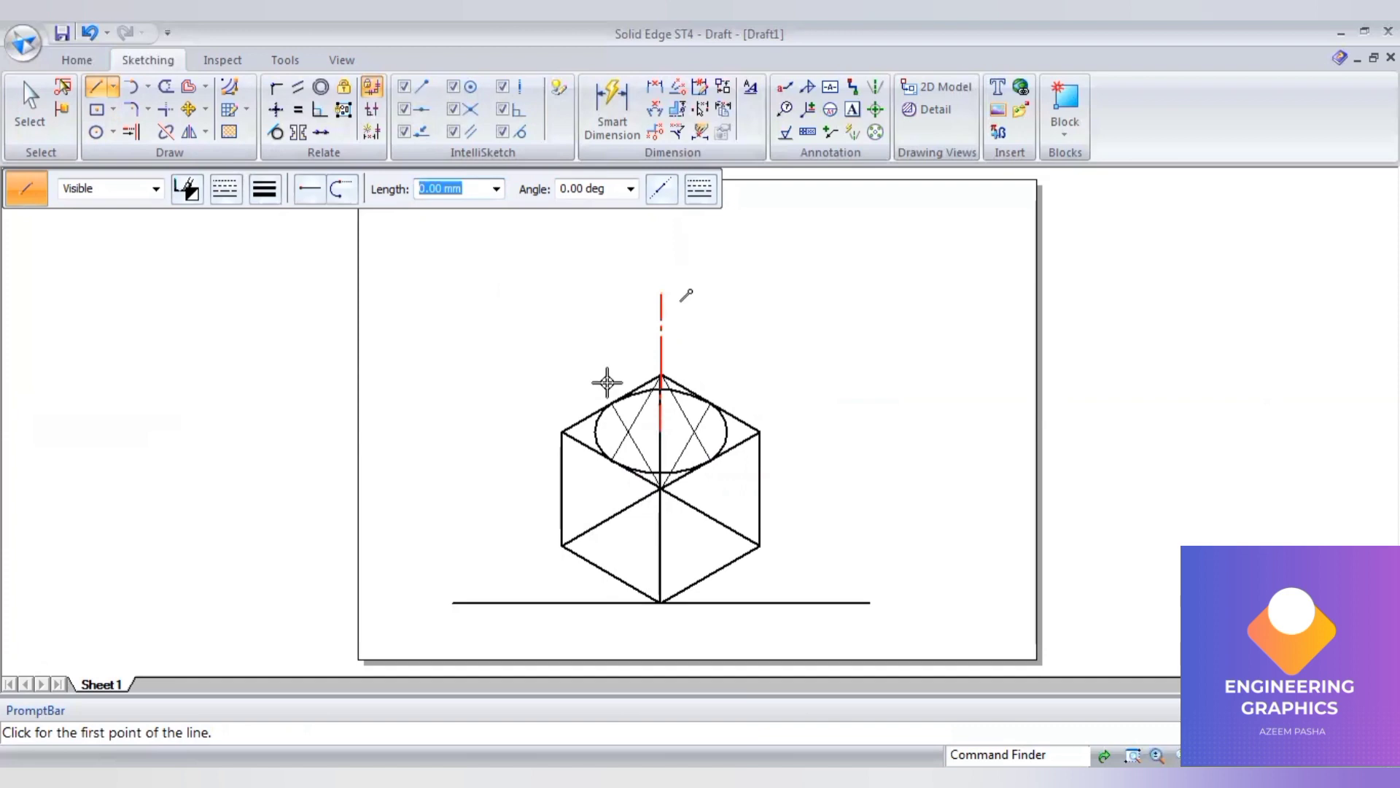
left_click(653, 337)
left_click(662, 295)
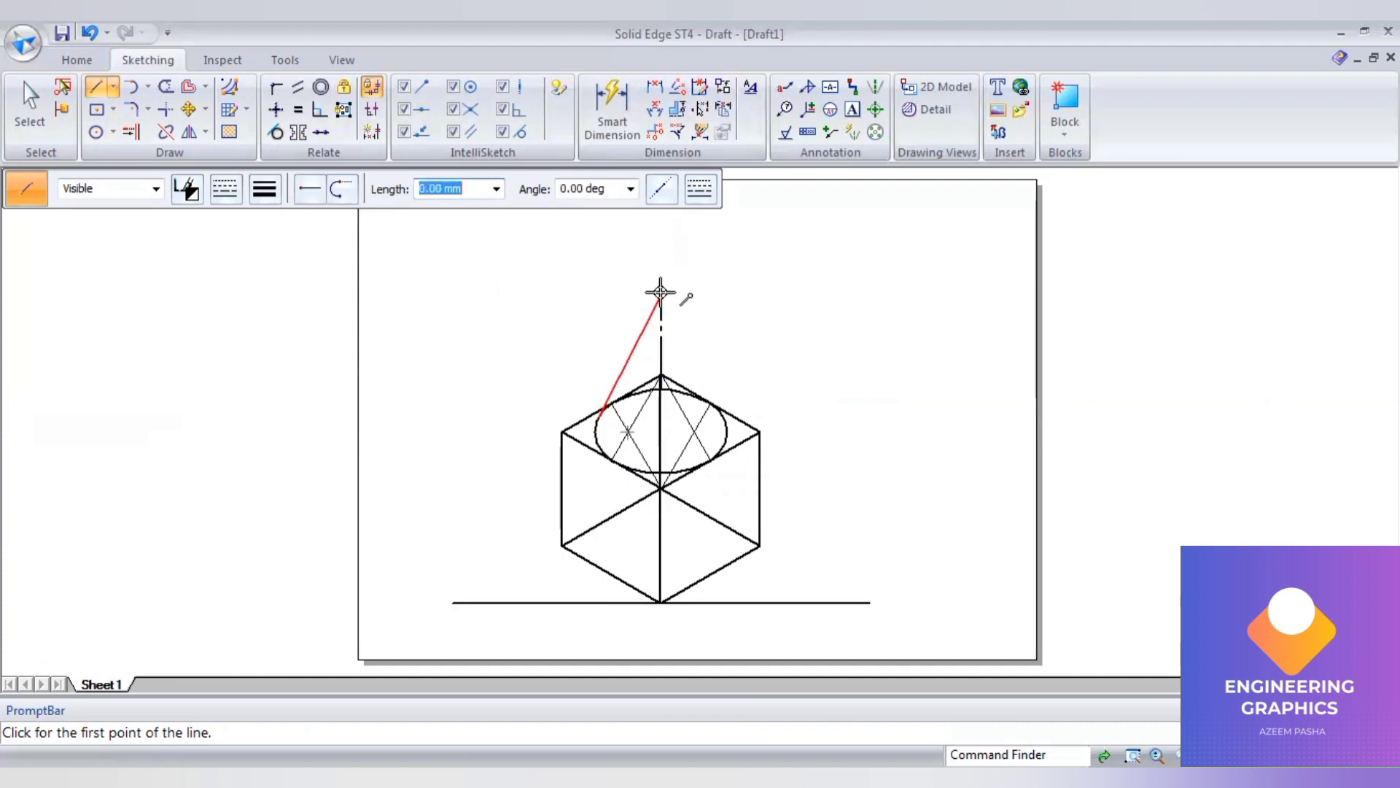
left_click(722, 422)
key("Escape")
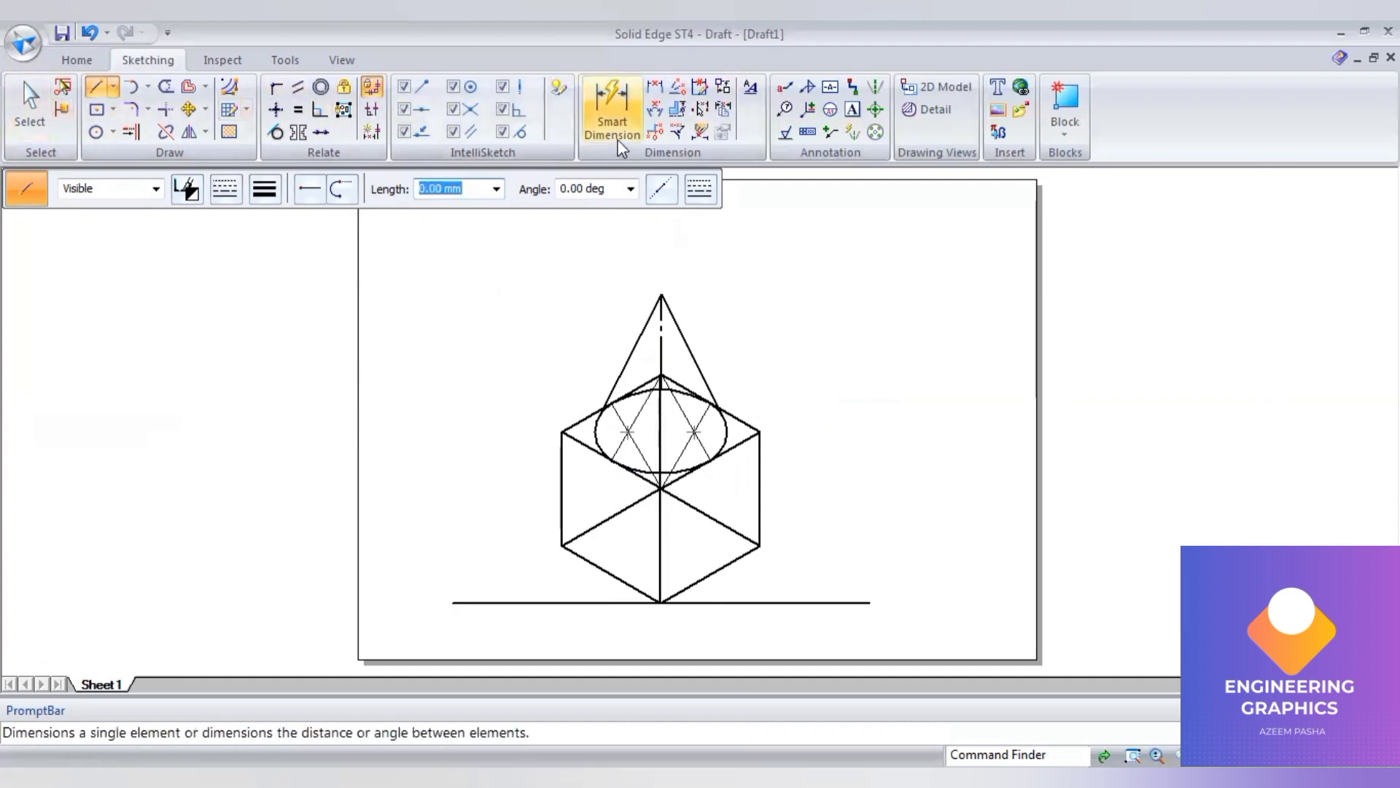
Dimension the angles between the base line and the cube's two lower edges on both sides of the bottom corner.
left_click(654, 111)
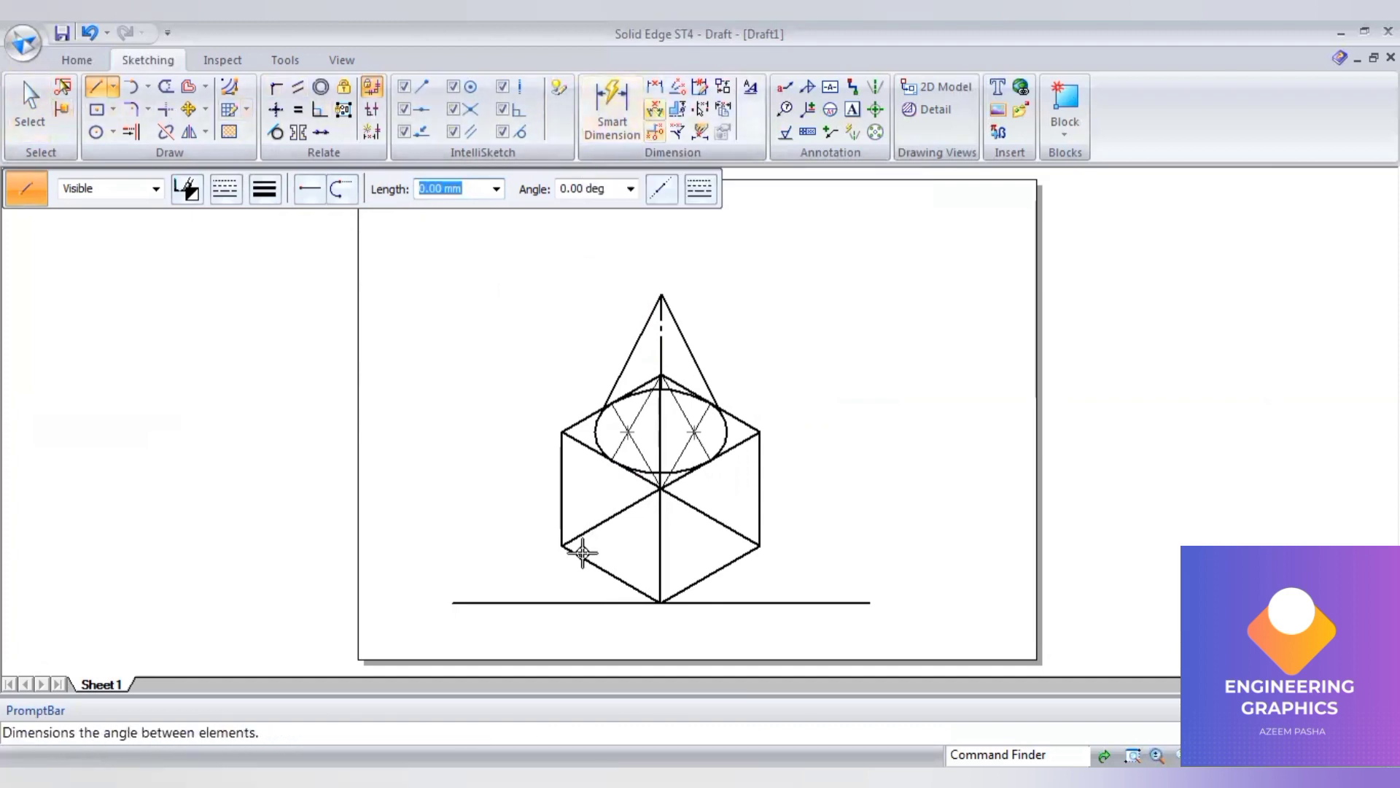
left_click(581, 602)
left_click(576, 594)
left_click(576, 594)
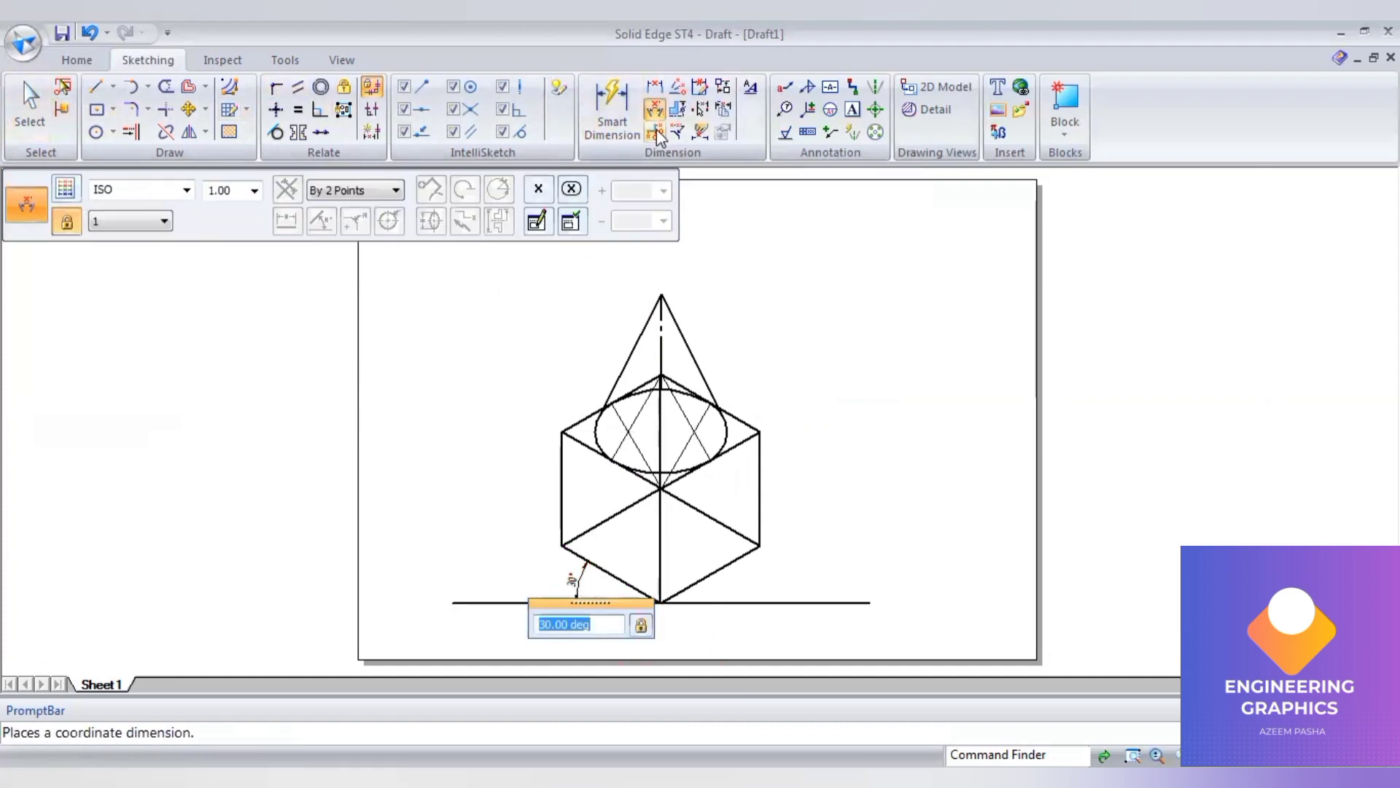
left_click(728, 587)
left_click(730, 594)
left_click(738, 590)
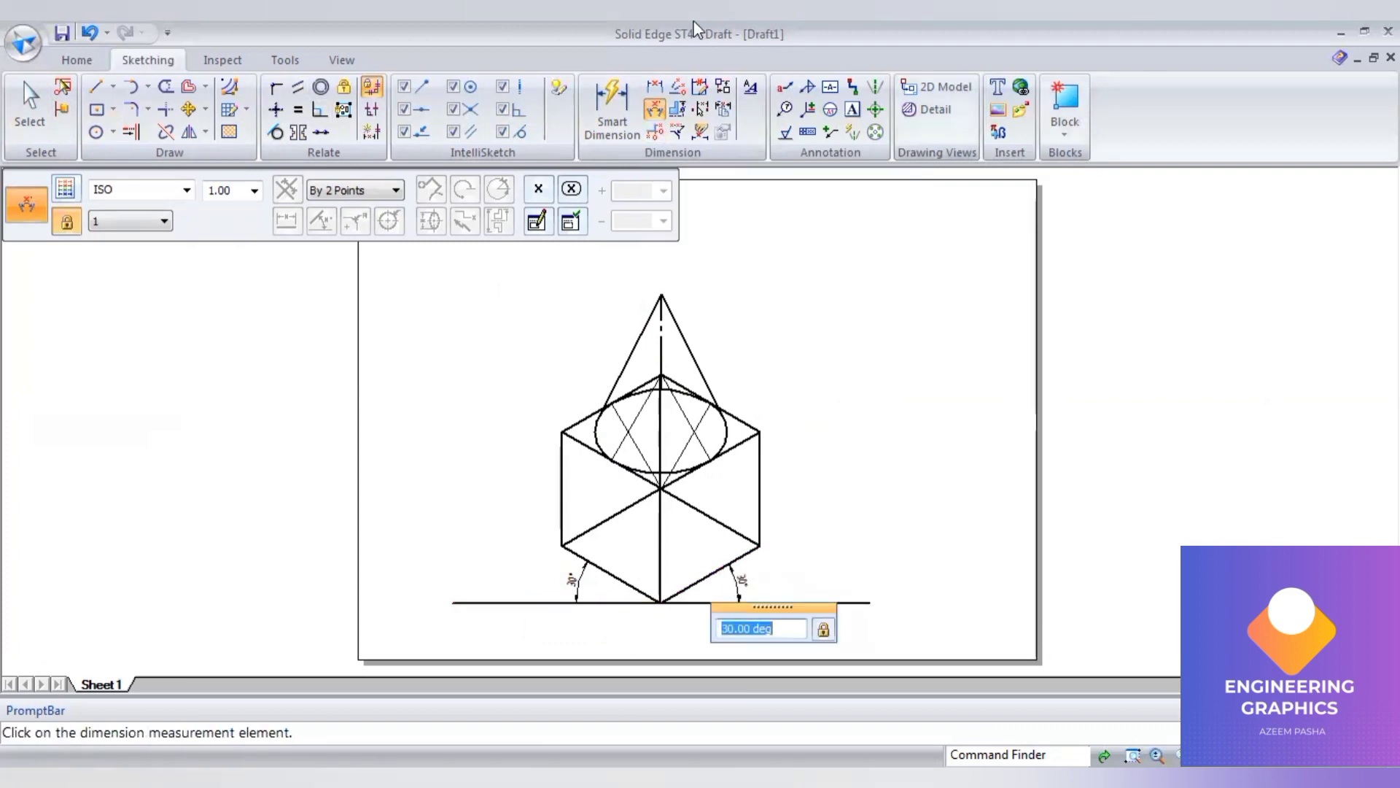
Dimension the cube's right vertical edge and the cone's vertical axis, placing both dimensions to the right of the figure.
left_click(44, 117)
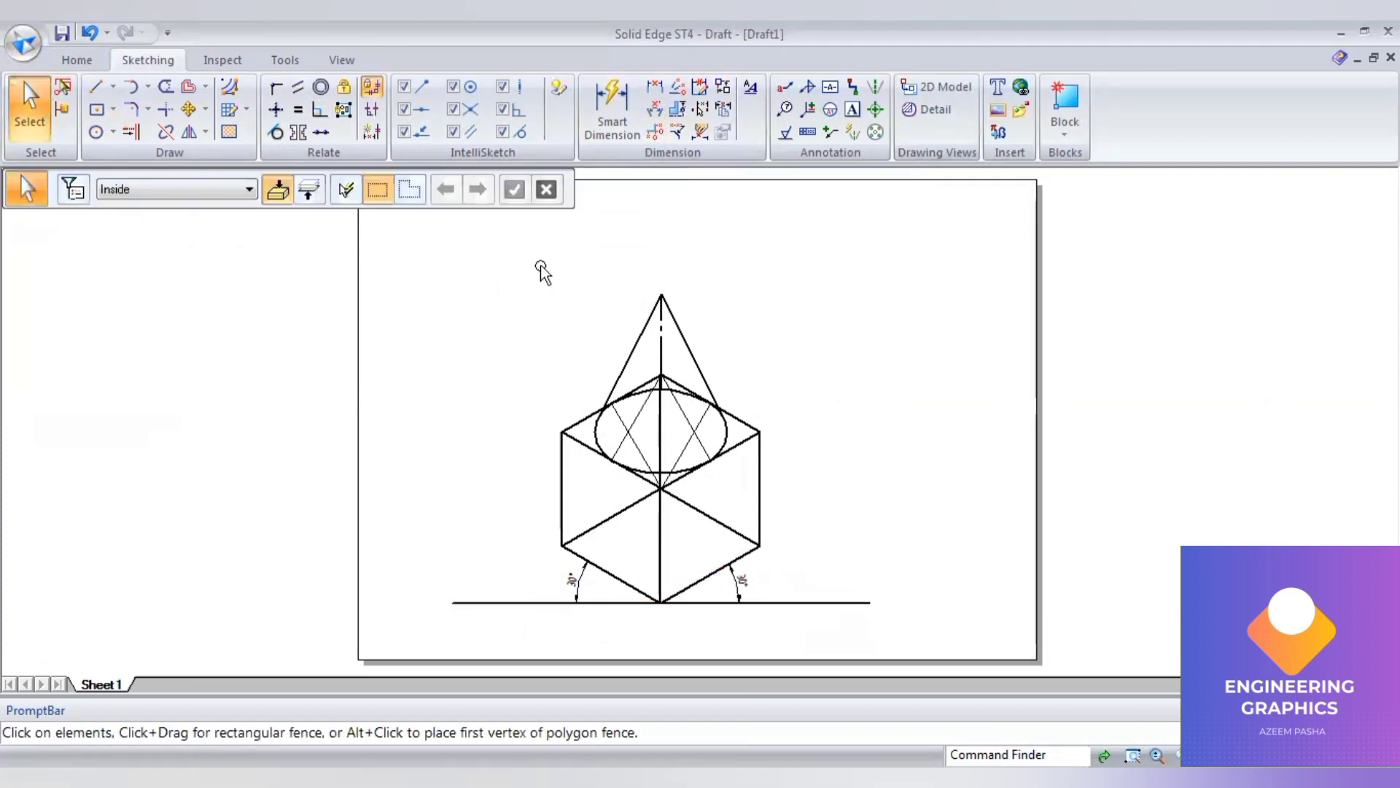
left_click_drag(537, 264, 785, 641)
scroll(843, 538, "up", 1)
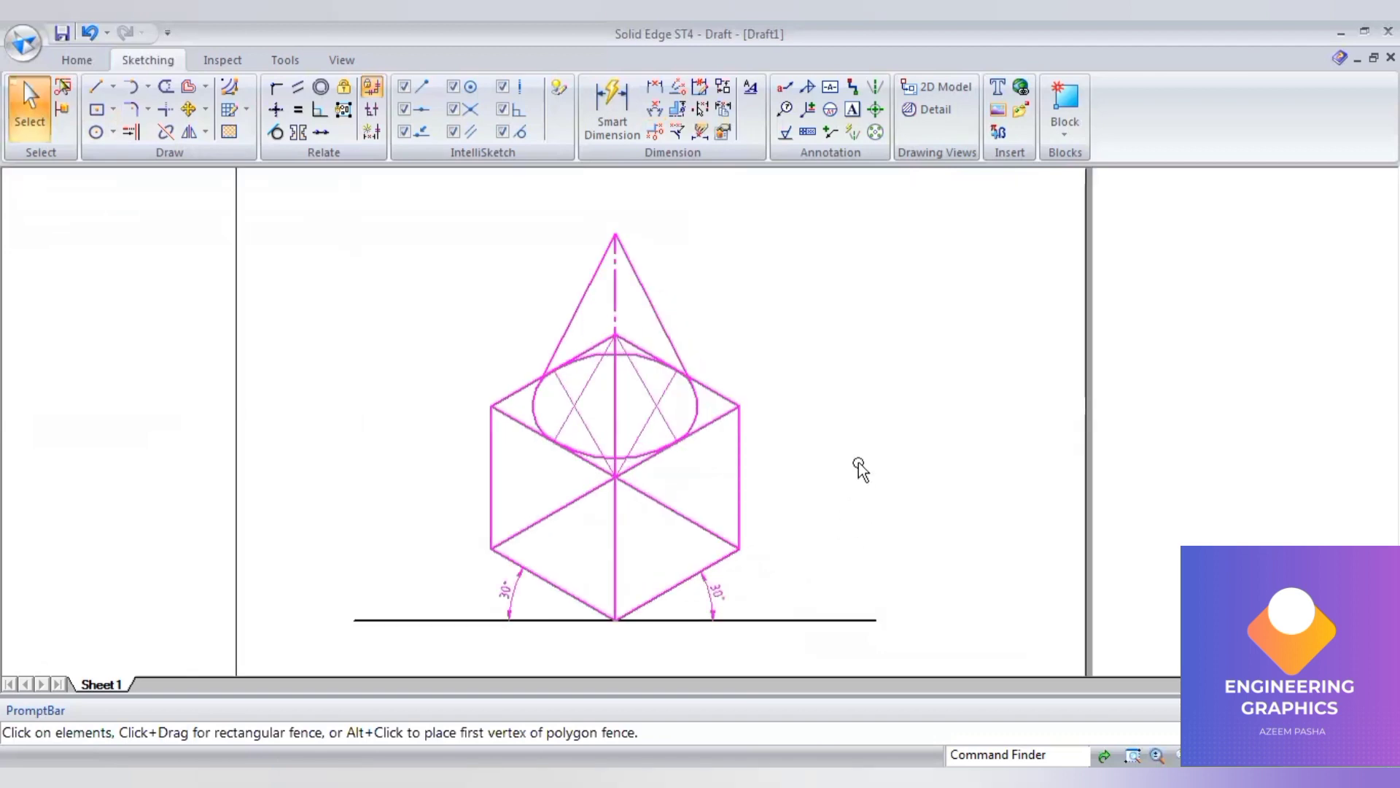
left_click(613, 110)
left_click(740, 467)
left_click(789, 440)
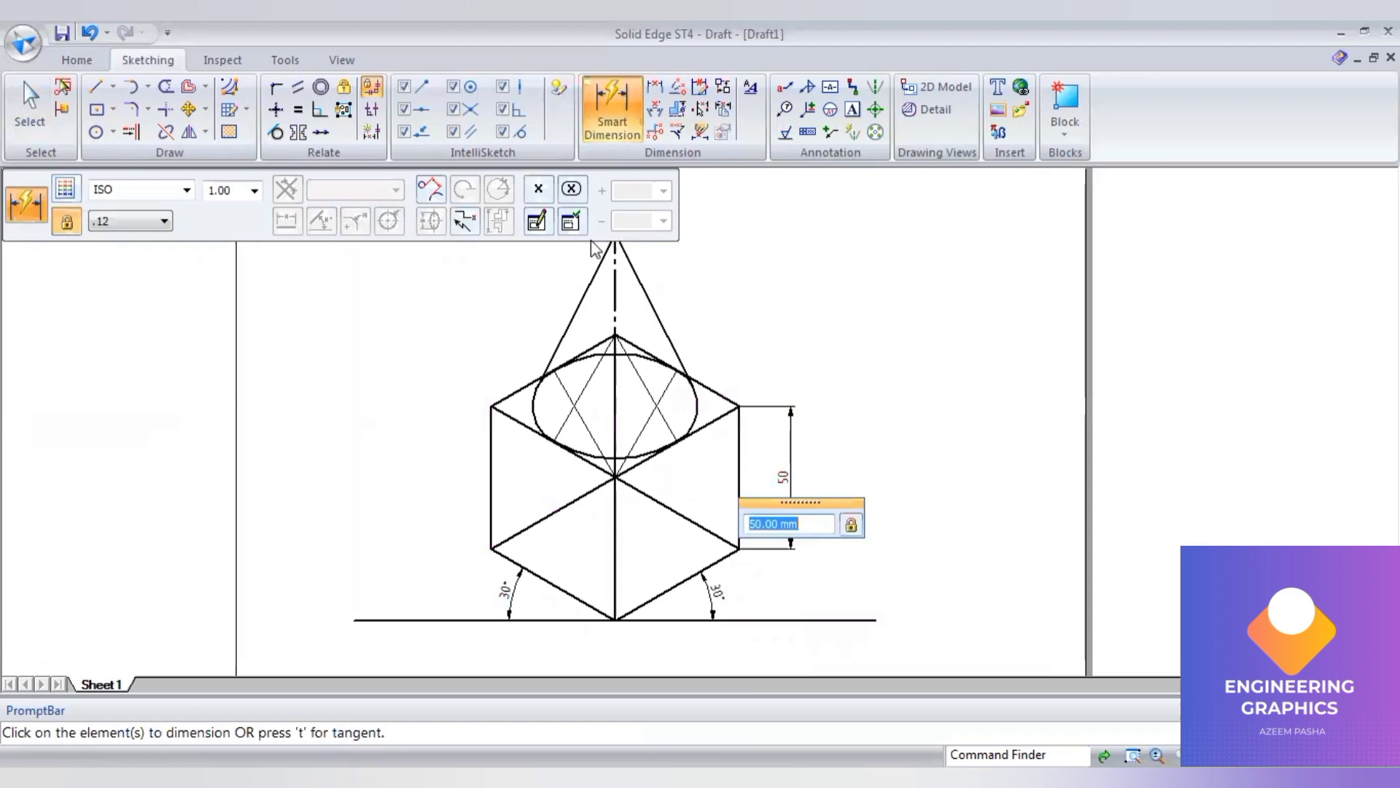
left_click(615, 293)
left_click(765, 292)
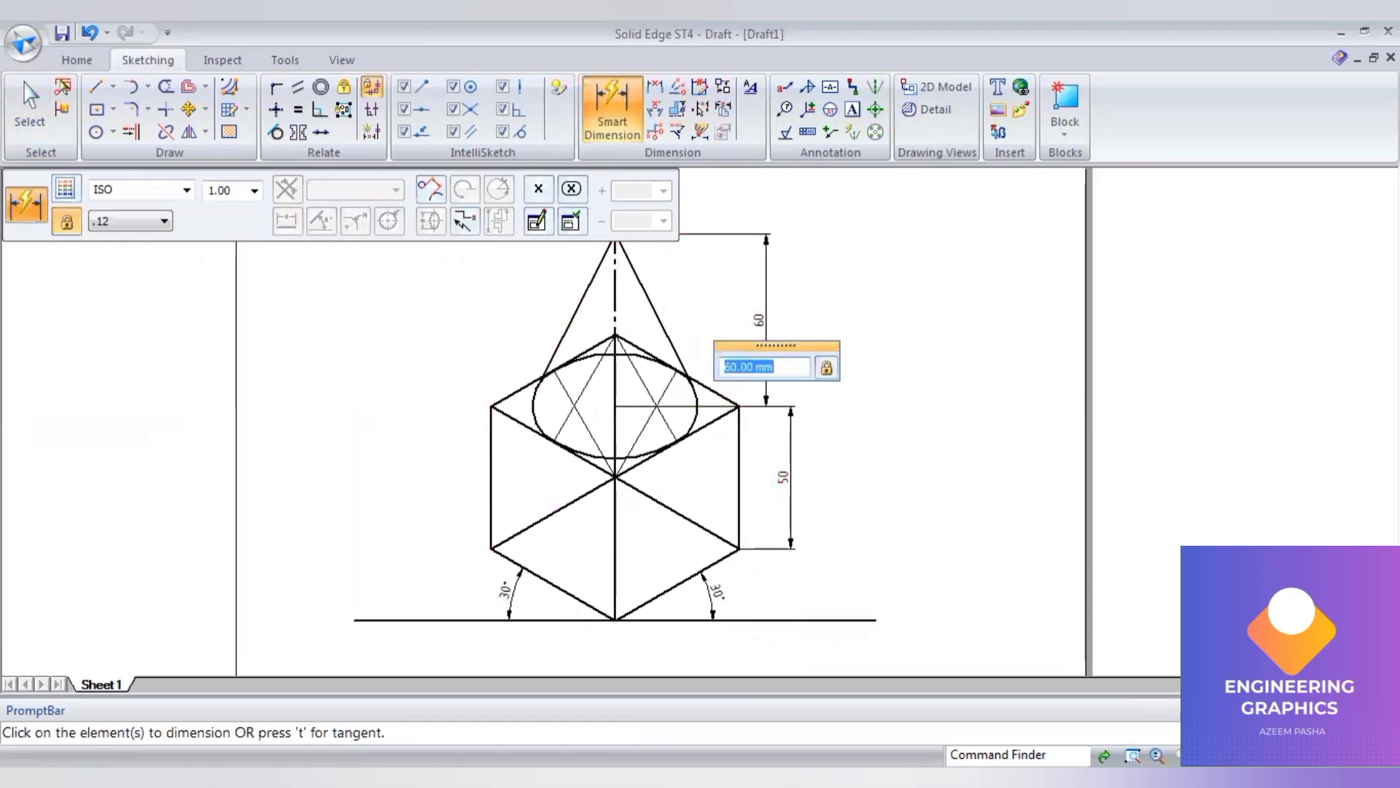
Scale the cube, cone and their dimensions, excluding the base line, by 0.816 about a point on the base line right of the cube.
scroll(871, 398, "down", 1)
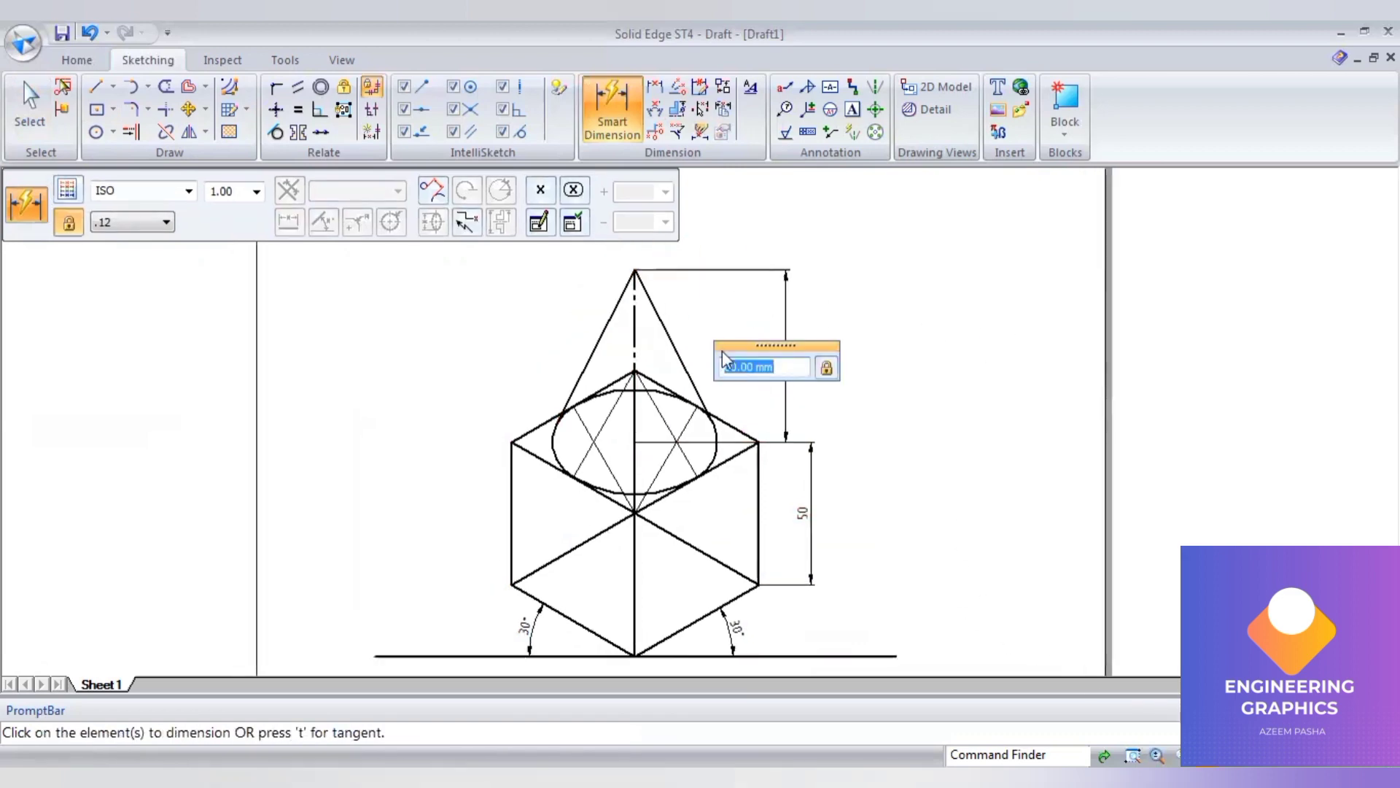
scroll(917, 424, "down", 2)
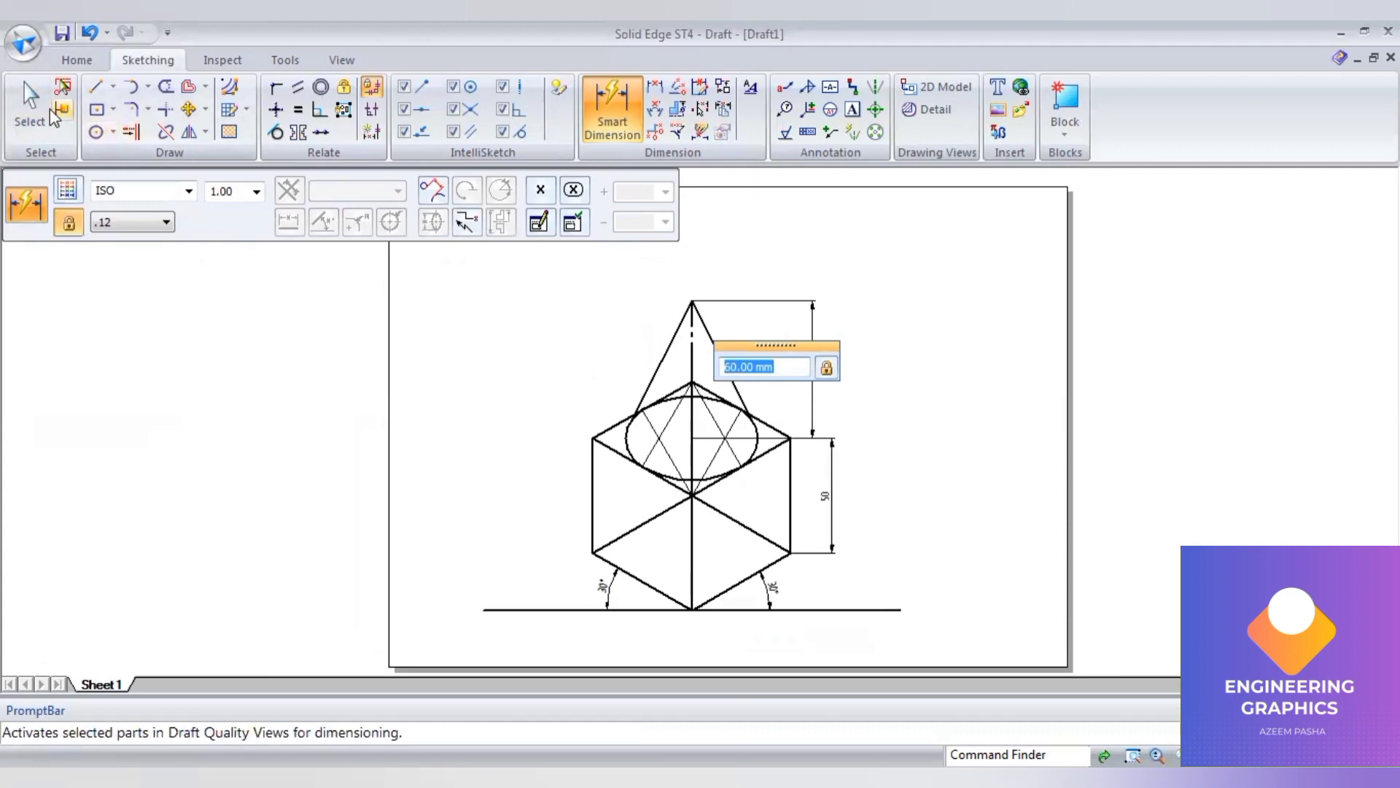
left_click(29, 105)
left_click_drag(568, 275, 845, 659)
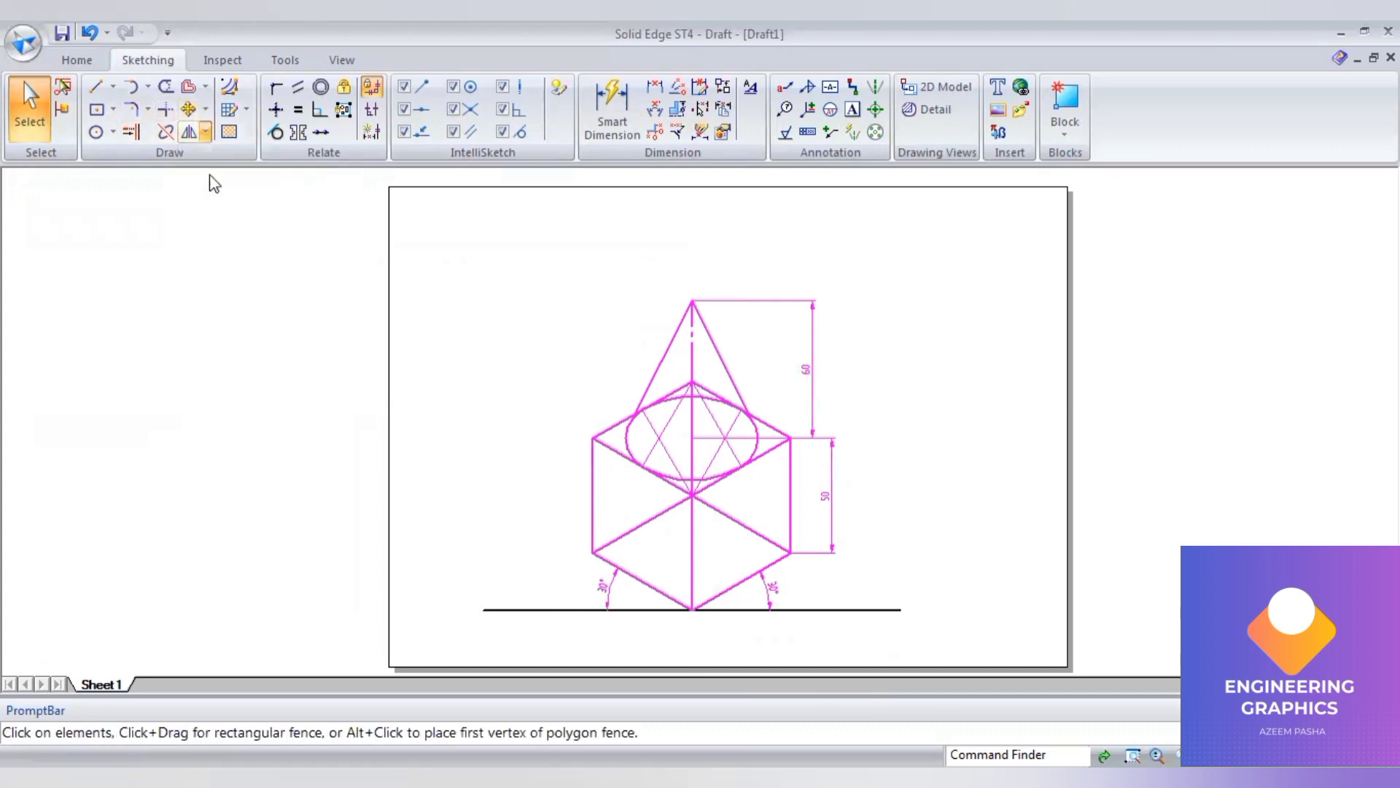
type("0.")
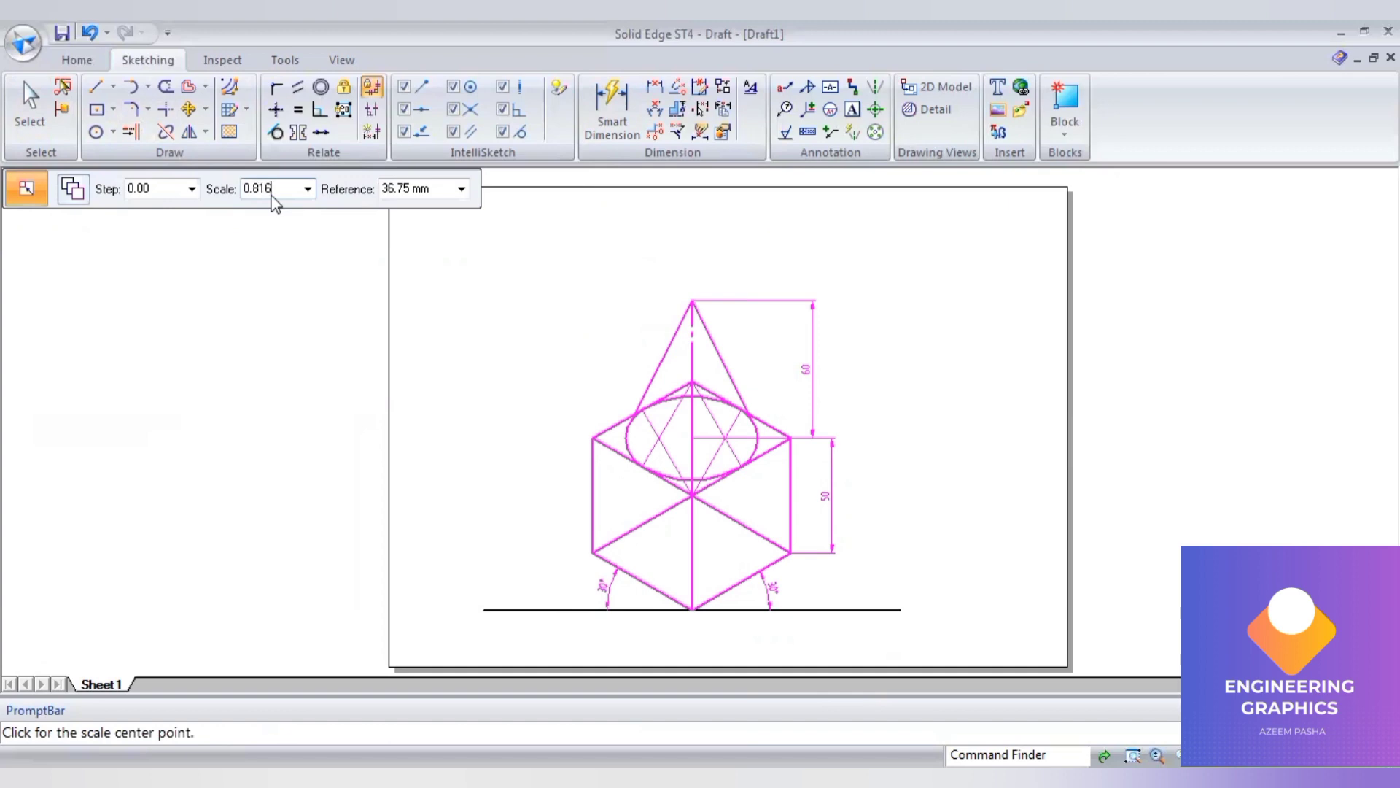
type("816")
key("Tab")
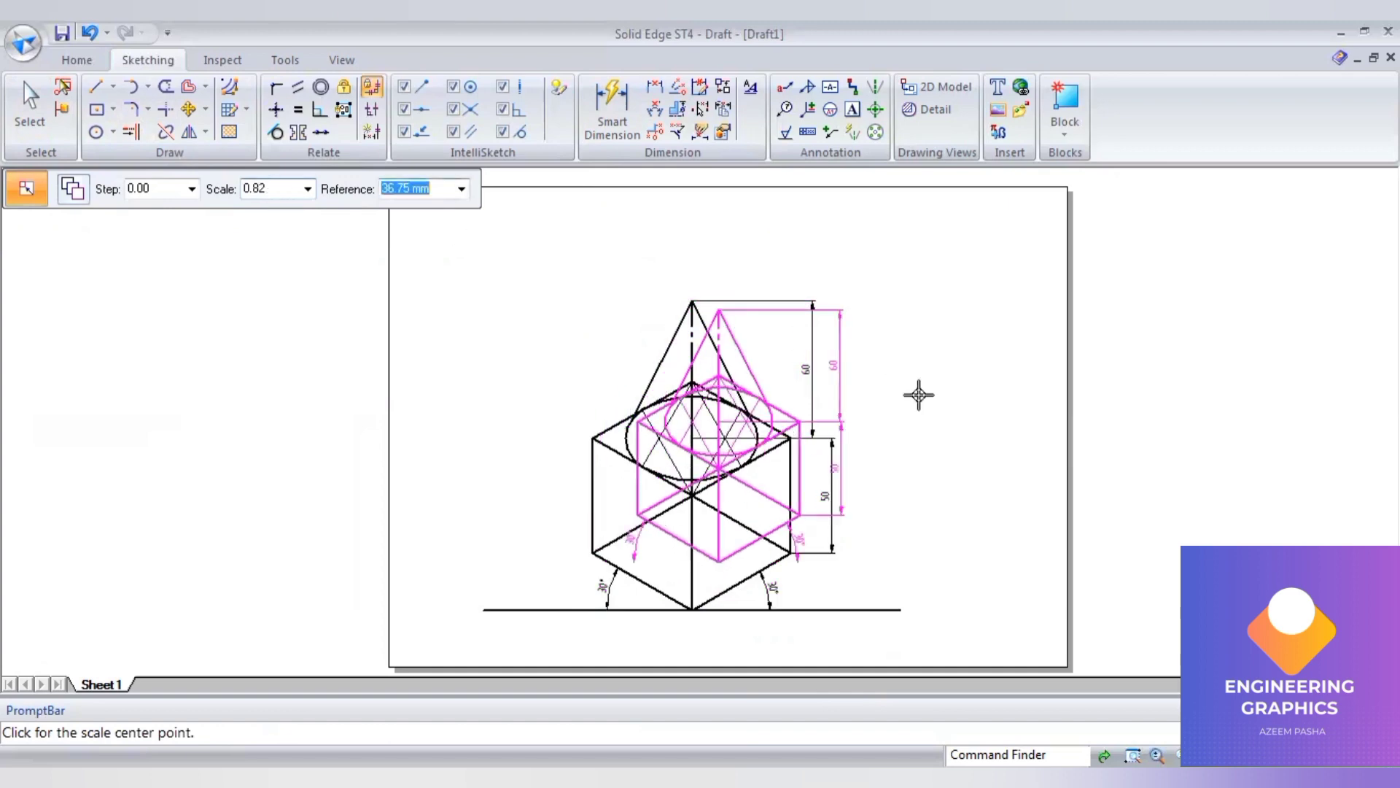
left_click(839, 615)
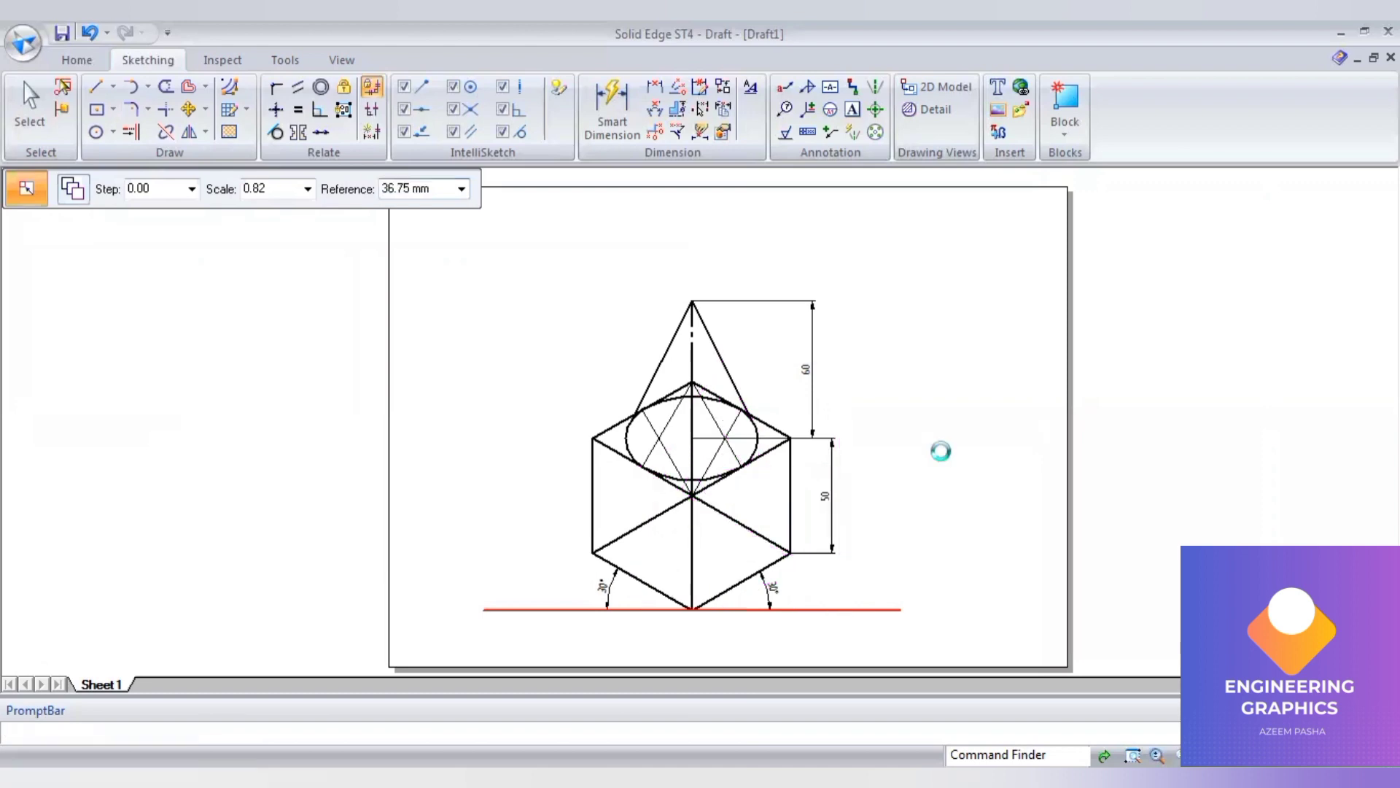